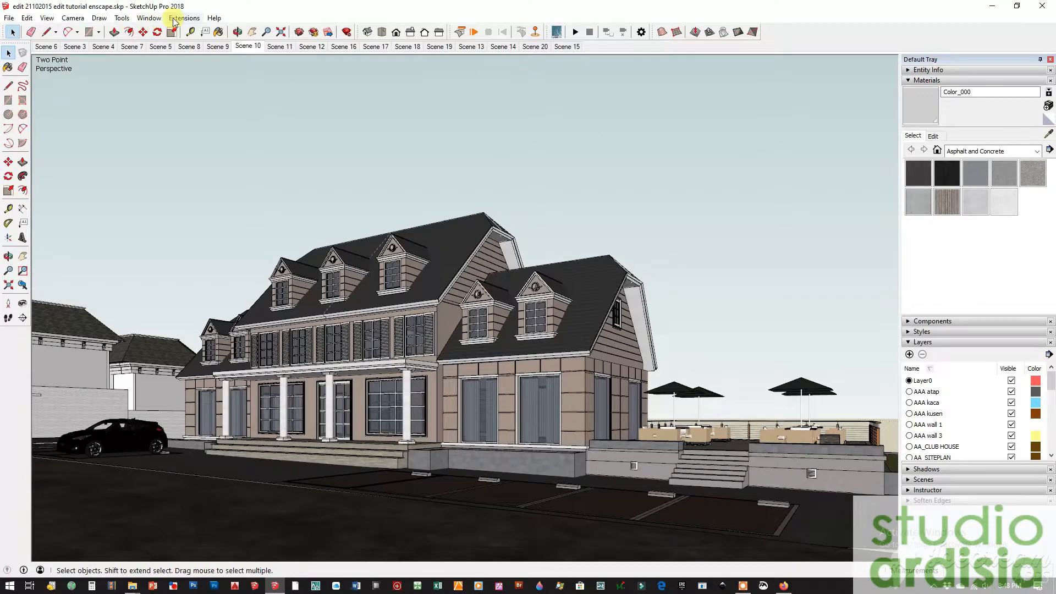
Start Enscape for the model and bring its render window into view.
left_click(184, 18)
mouse_move(203, 63)
left_click(286, 61)
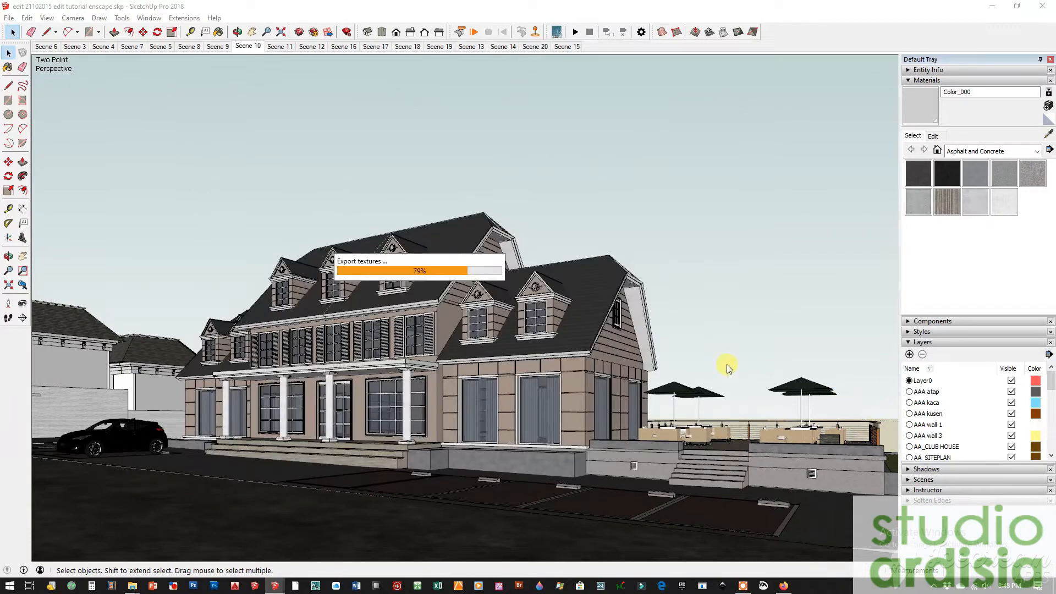
mouse_move(274, 585)
left_click(370, 517)
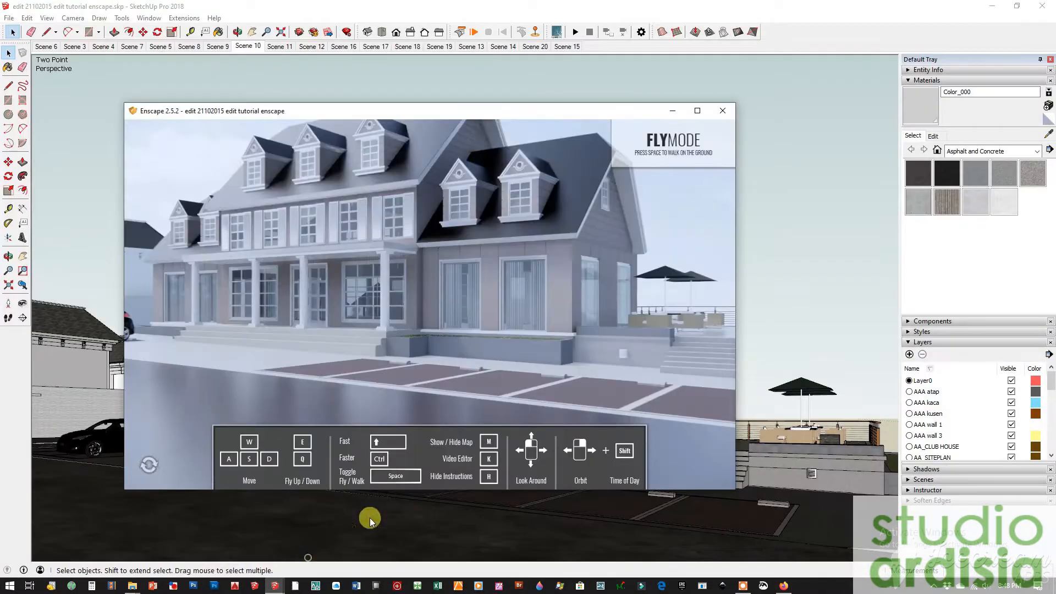
left_click_drag(484, 114, 462, 109)
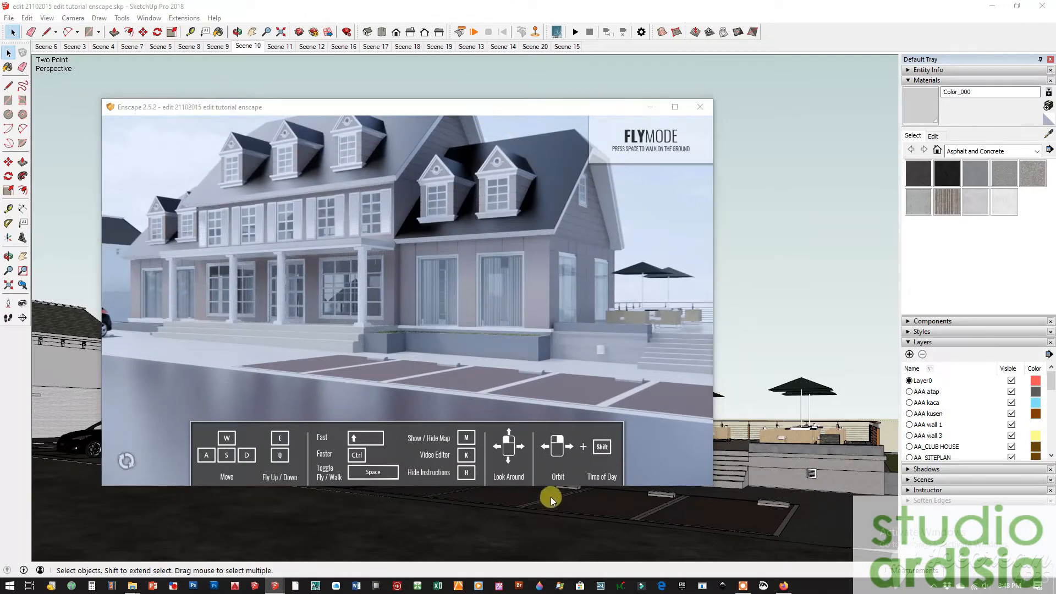
Bring the Enscape render window back to the front, view the whole house in it, and reposition the window.
scroll(559, 351, "down", 4)
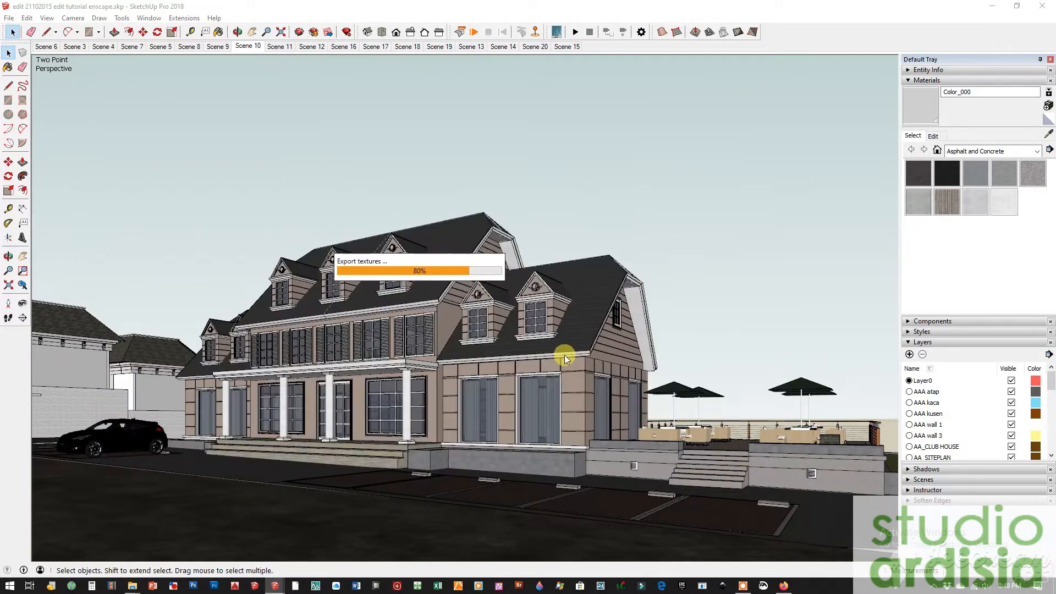
mouse_move(274, 585)
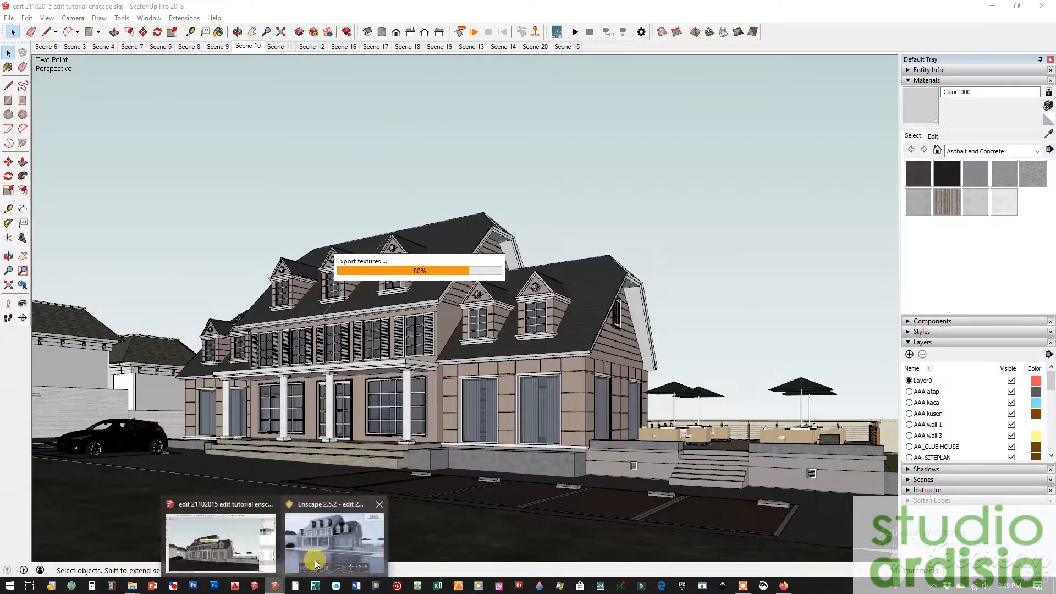
left_click(341, 528)
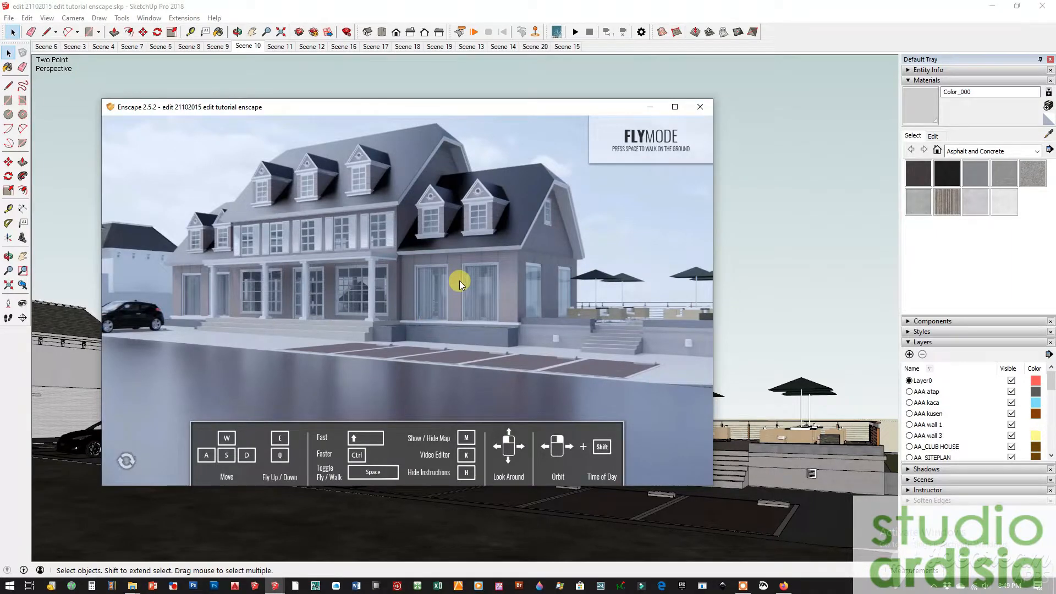
left_click_drag(395, 108, 837, 118)
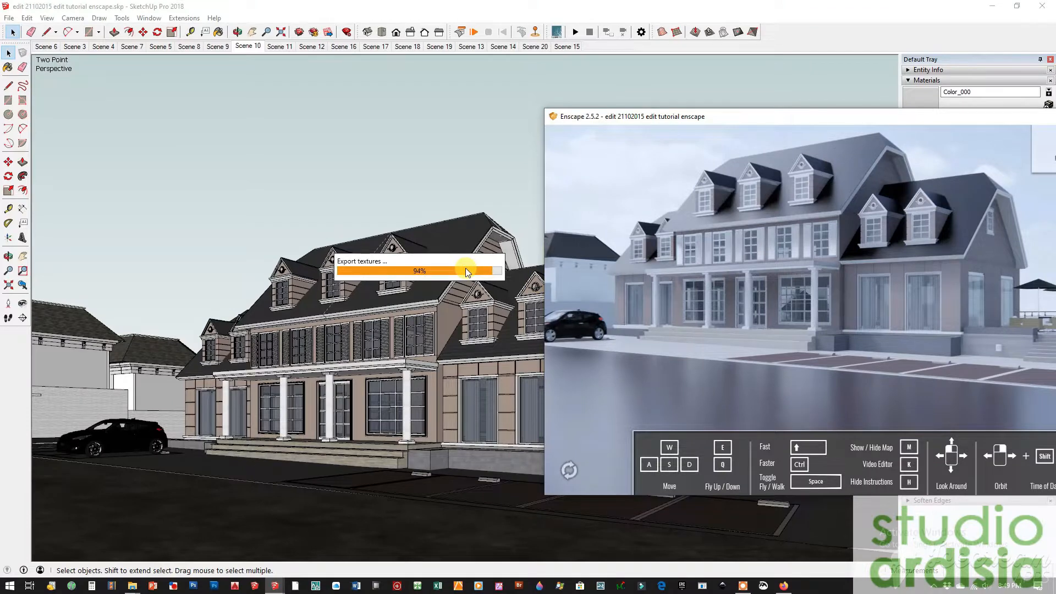
left_click_drag(705, 116, 307, 132)
left_click(185, 17)
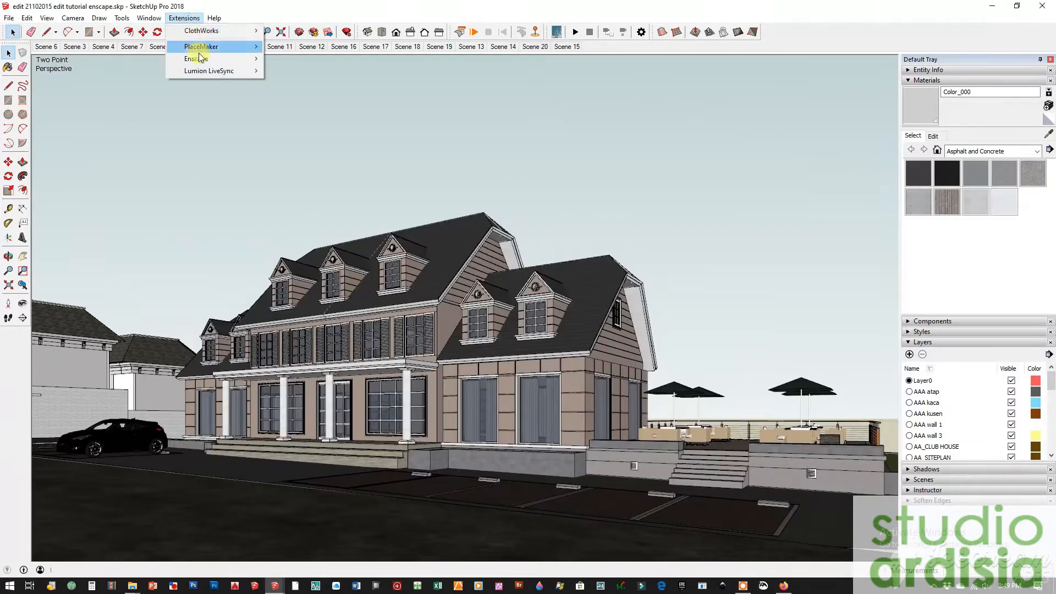
mouse_move(242, 58)
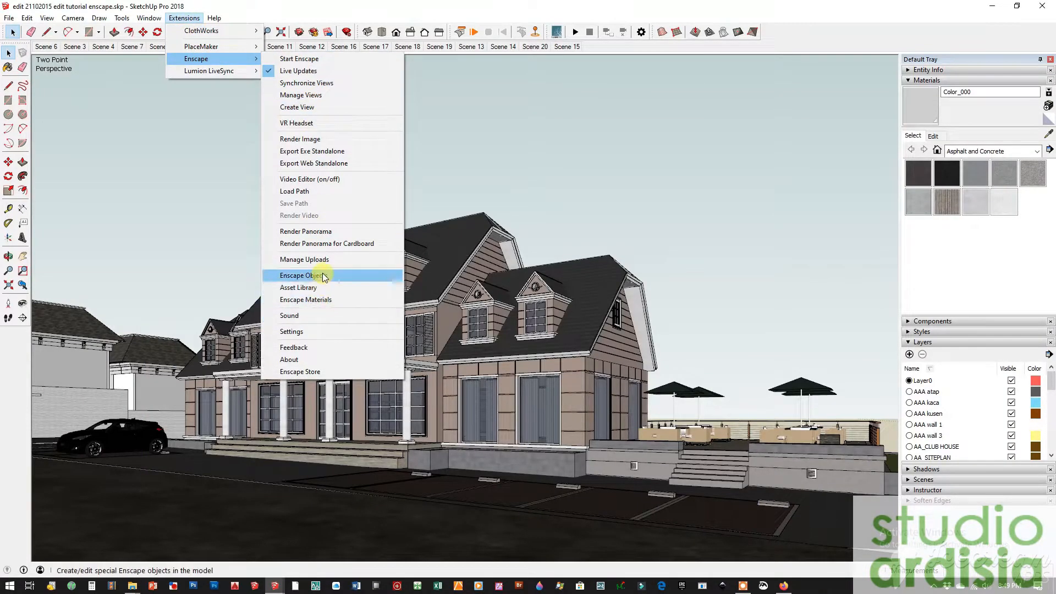
left_click(649, 254)
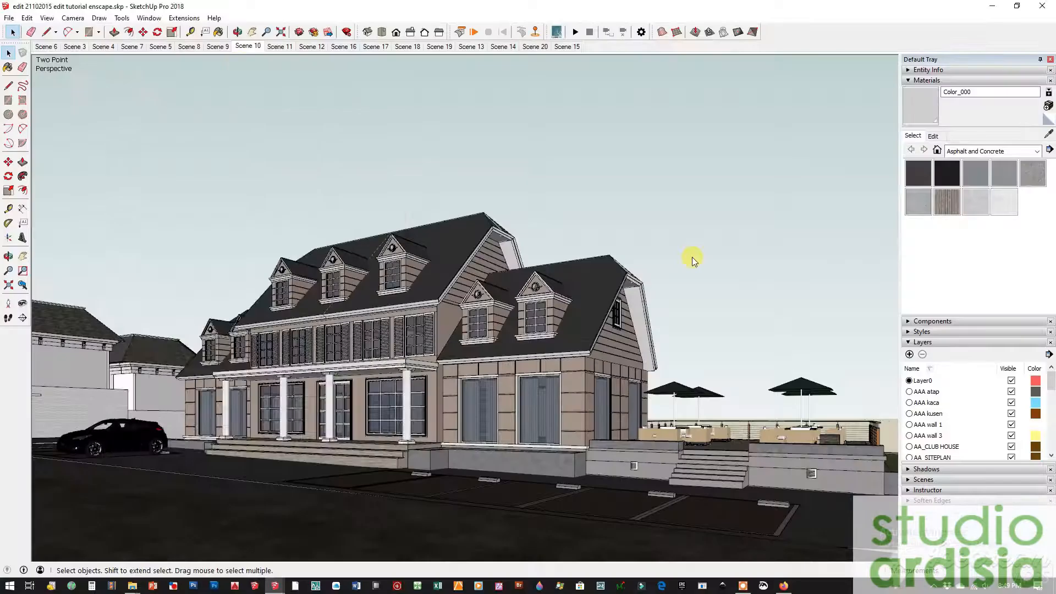
Open the Enscape settings and look through the Capture and General options.
left_click(641, 32)
left_click(321, 141)
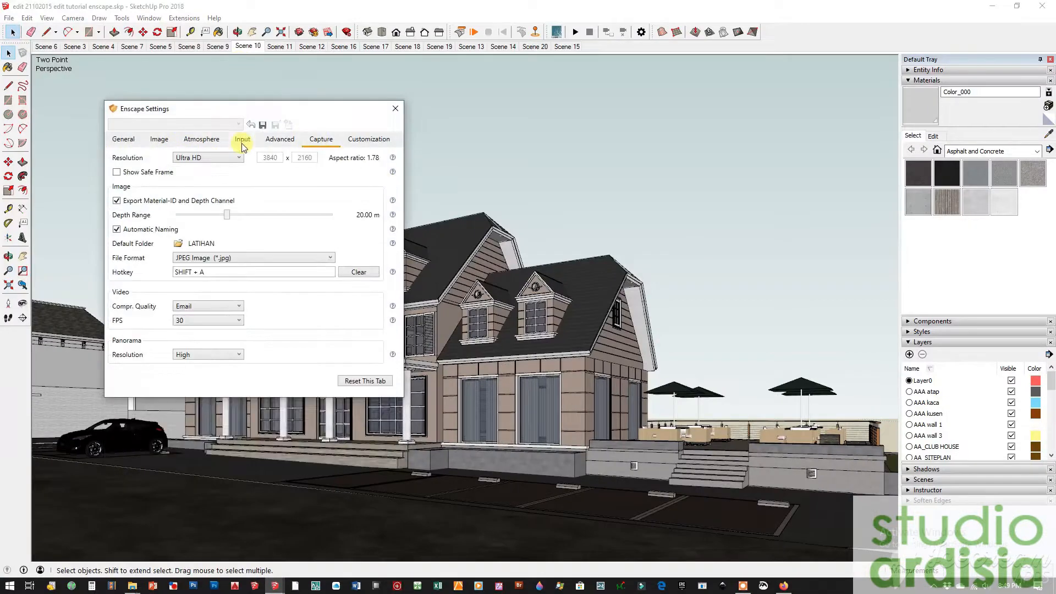
left_click(123, 140)
Turn on Synchronize Views so that Enscape follows the SketchUp camera.
left_click(184, 18)
mouse_move(220, 58)
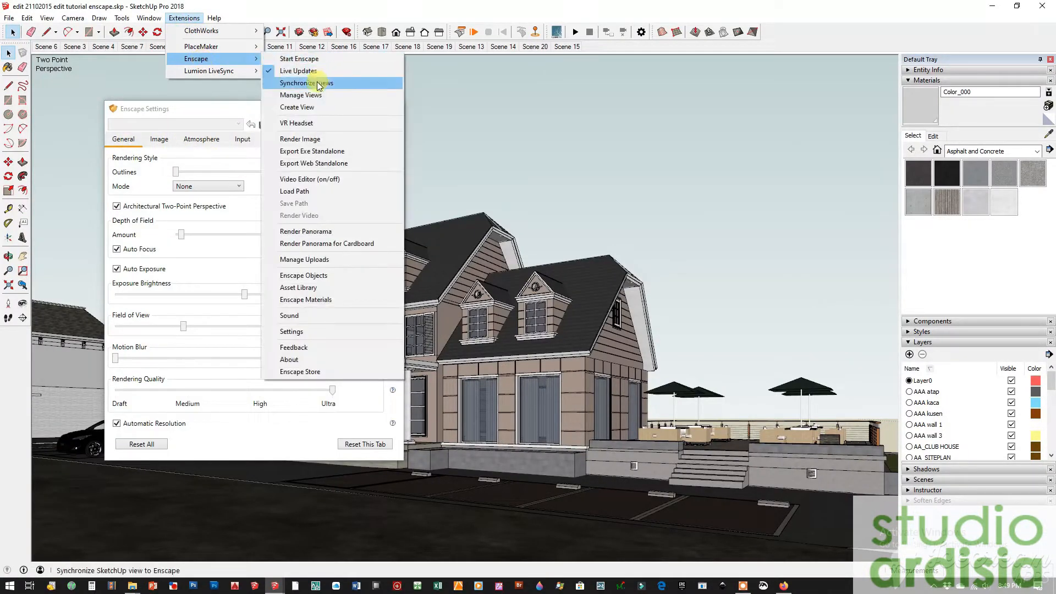
left_click(277, 84)
Bring up the Enscape render window and arrange it side by side with the Enscape settings.
left_click(278, 586)
left_click(321, 561)
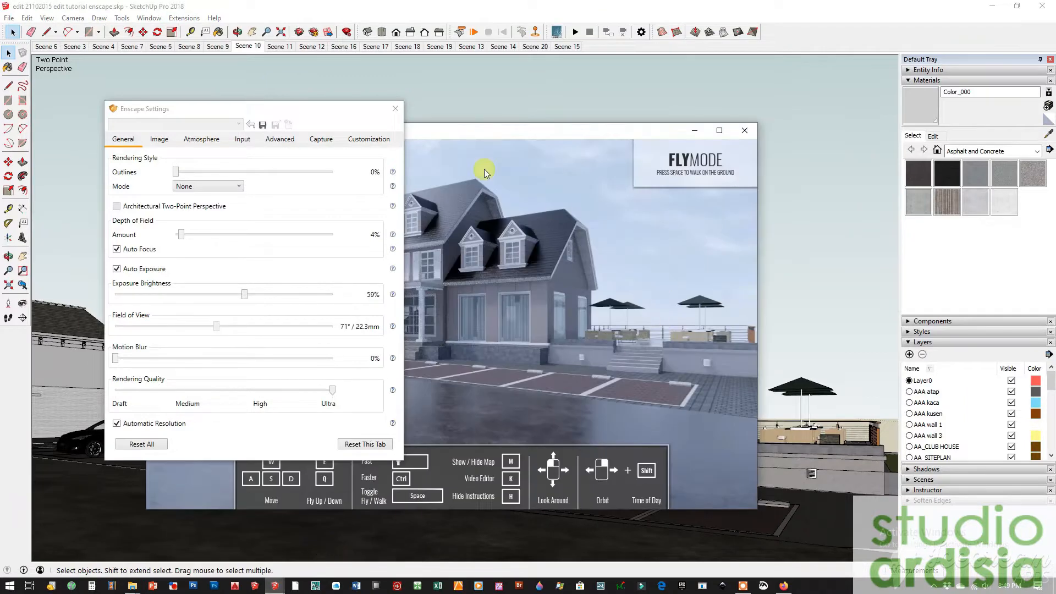
left_click_drag(445, 136, 712, 133)
left_click_drag(313, 113, 257, 131)
left_click_drag(437, 128, 396, 128)
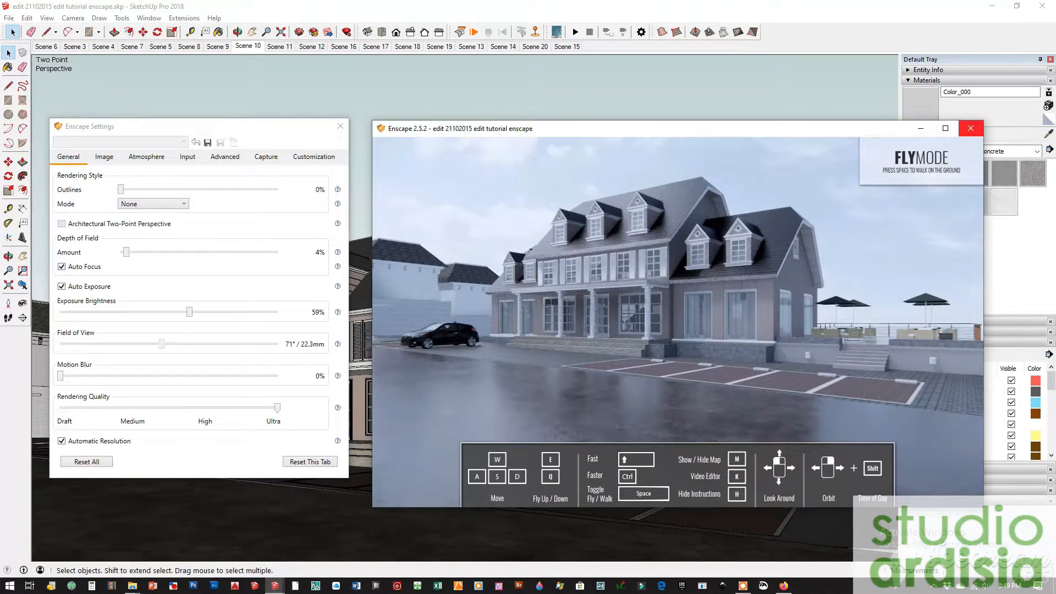
left_click_drag(502, 130, 524, 129)
Orbit the SketchUp view of the house, switch the camera to Two-Point Perspective and pan the building into frame.
mouse_move(363, 379)
middle_mouse_down()
mouse_move(516, 425)
mouse_move(473, 484)
middle_mouse_up()
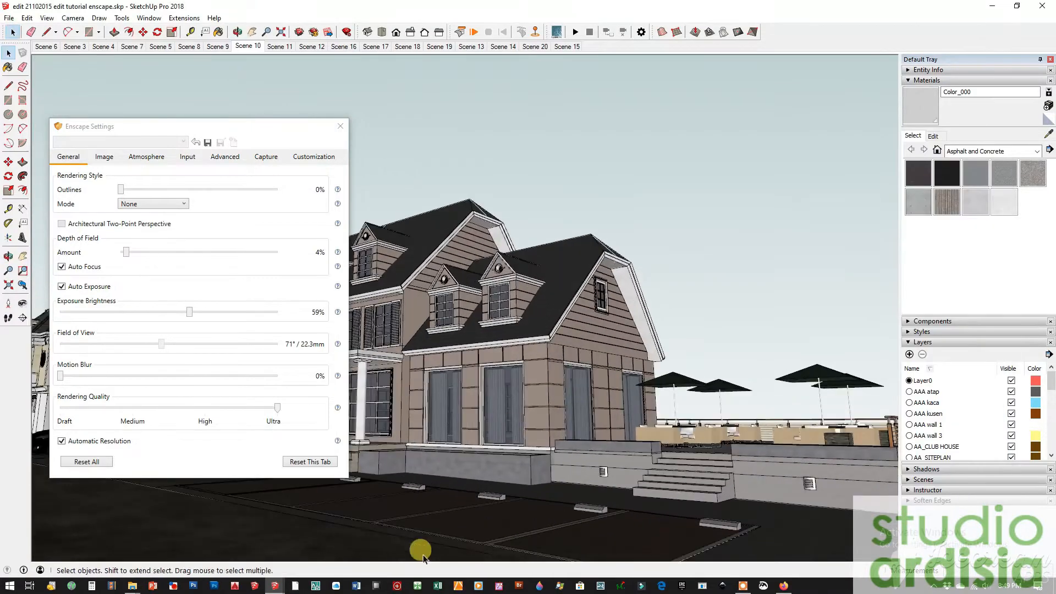
left_click(275, 586)
left_click(320, 561)
left_click(73, 18)
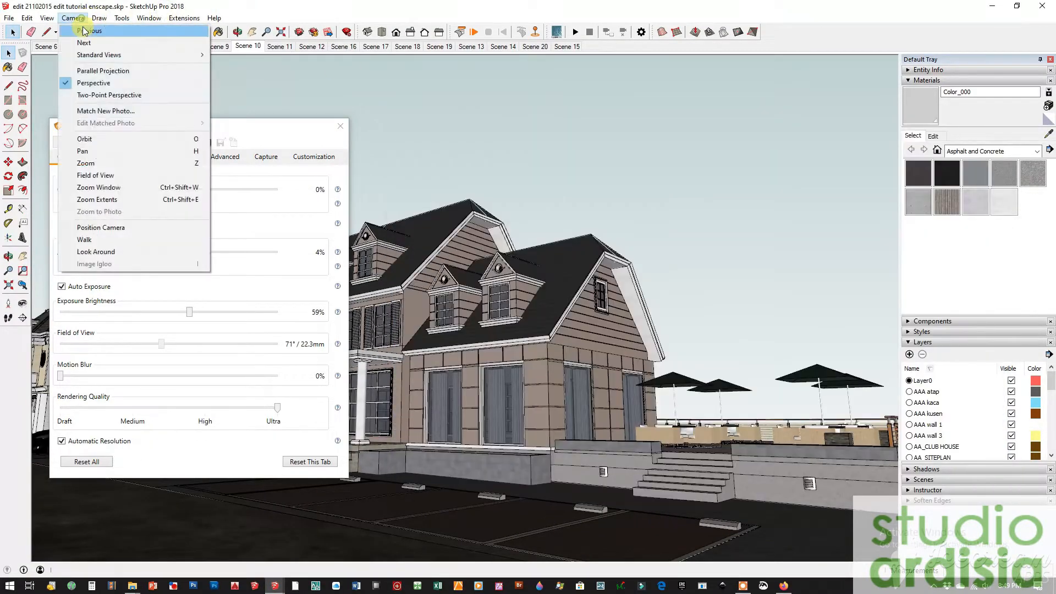
left_click(109, 95)
left_click_drag(641, 401, 297, 528)
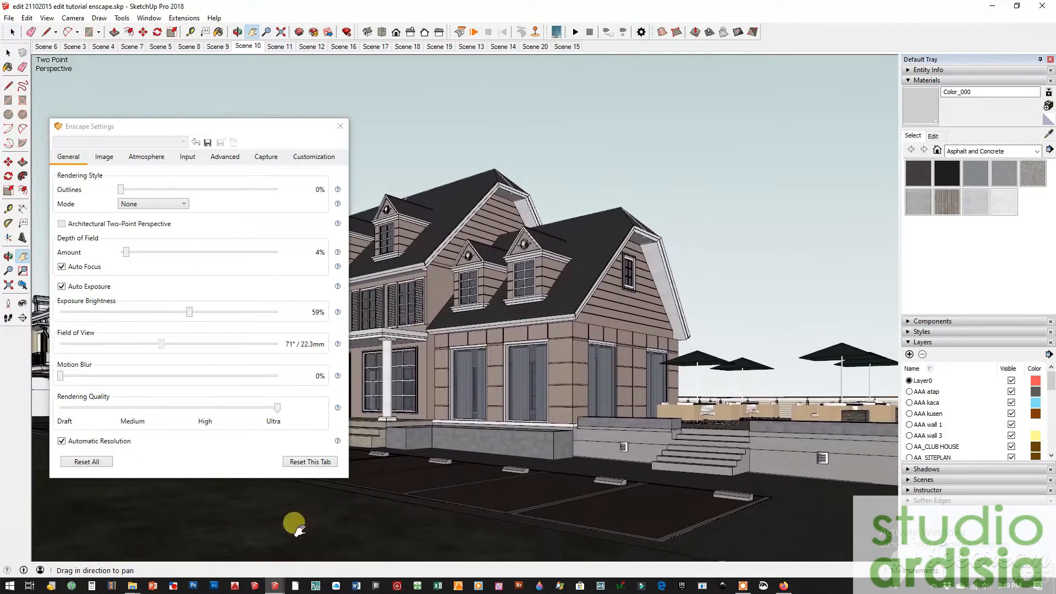
Check the synchronized view in the Enscape render window with the Enscape settings placed beside it.
left_click(274, 586)
left_click(334, 558)
left_click_drag(236, 122, 675, 168)
left_click_drag(577, 170, 183, 172)
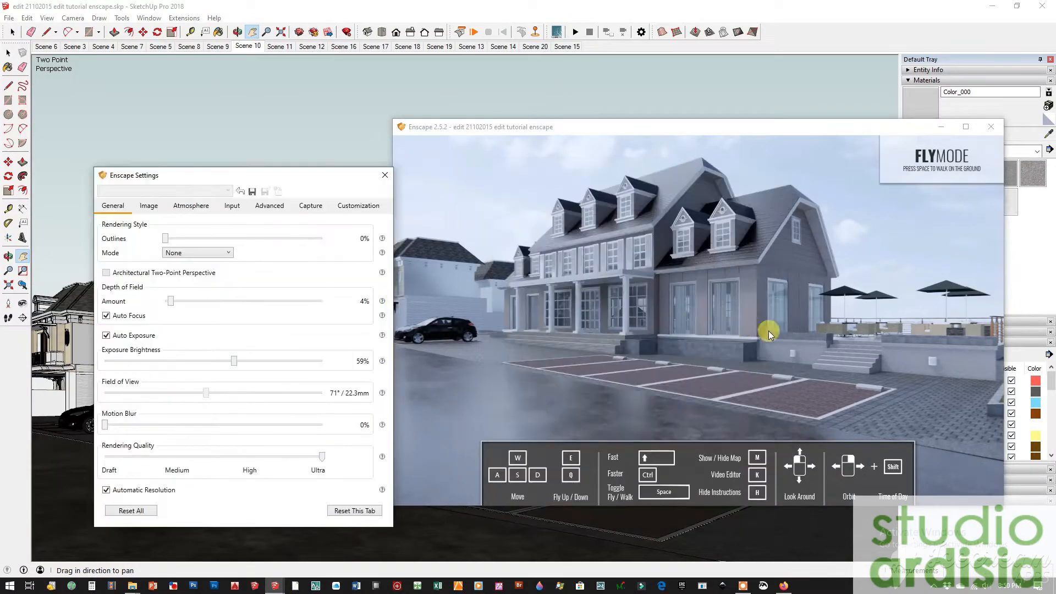
left_click_drag(710, 126, 620, 115)
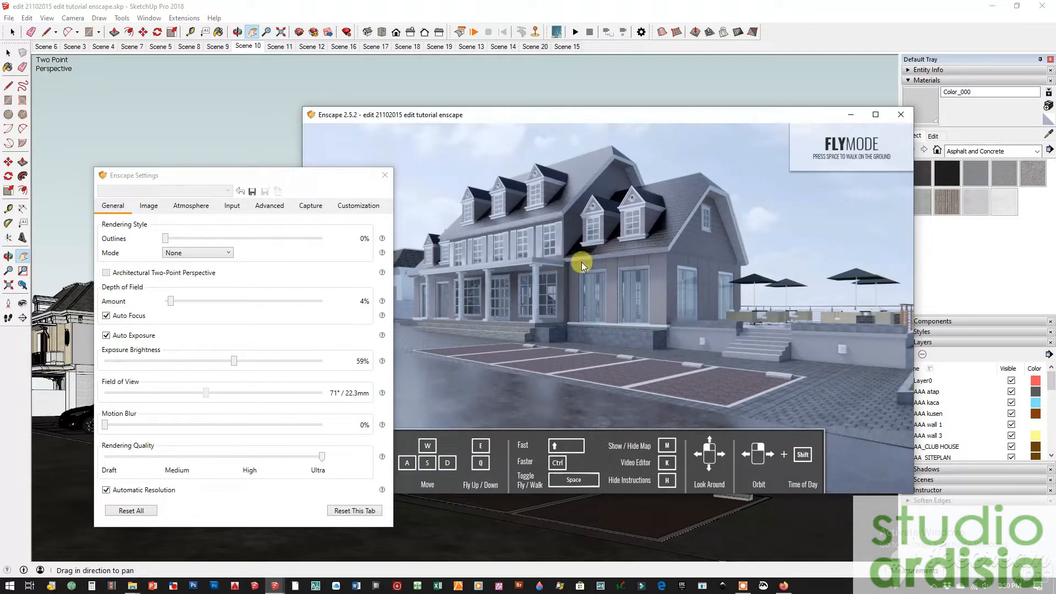
Widen the camera's field of view, reapply Two-Point Perspective and pan to the house.
left_click(73, 18)
left_click(112, 175)
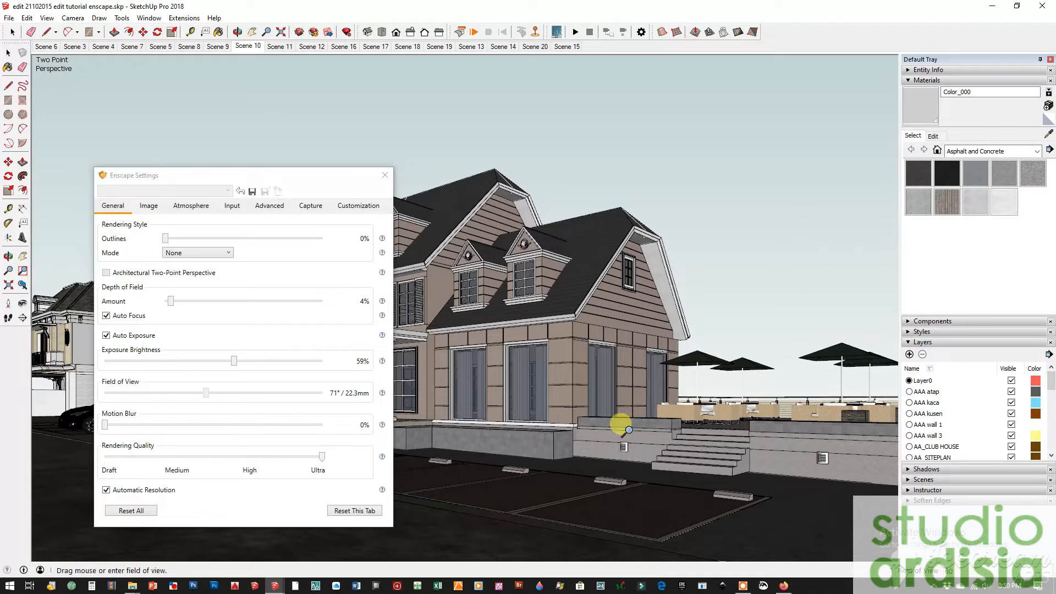
key("Return")
left_click(75, 18)
left_click(111, 96)
left_click_drag(572, 333, 689, 429)
Set the SketchUp camera's field of view to 35 degrees.
left_click(73, 17)
left_click(113, 174)
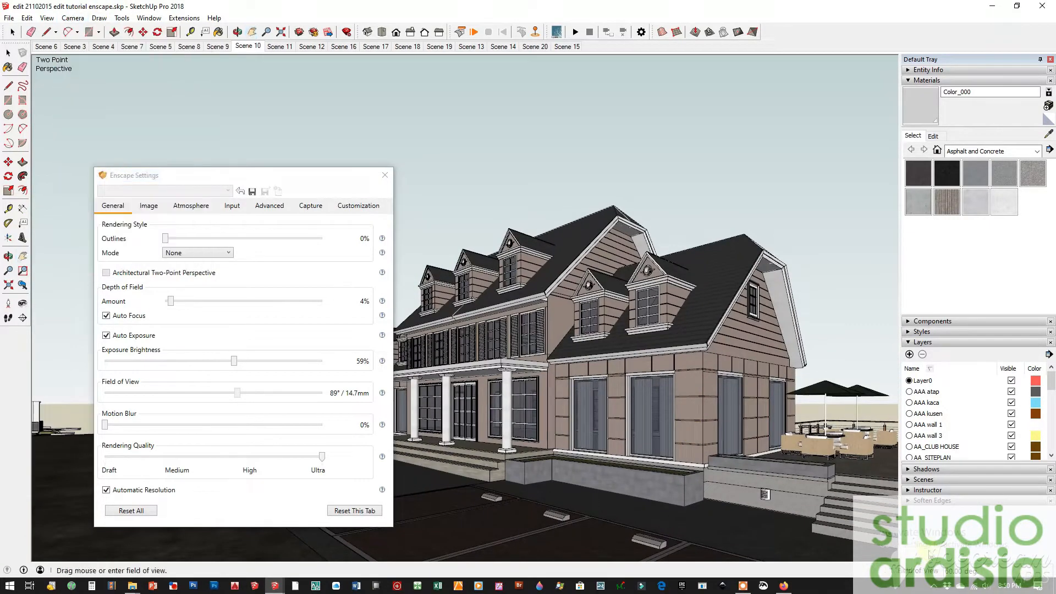
type("35")
key("Return")
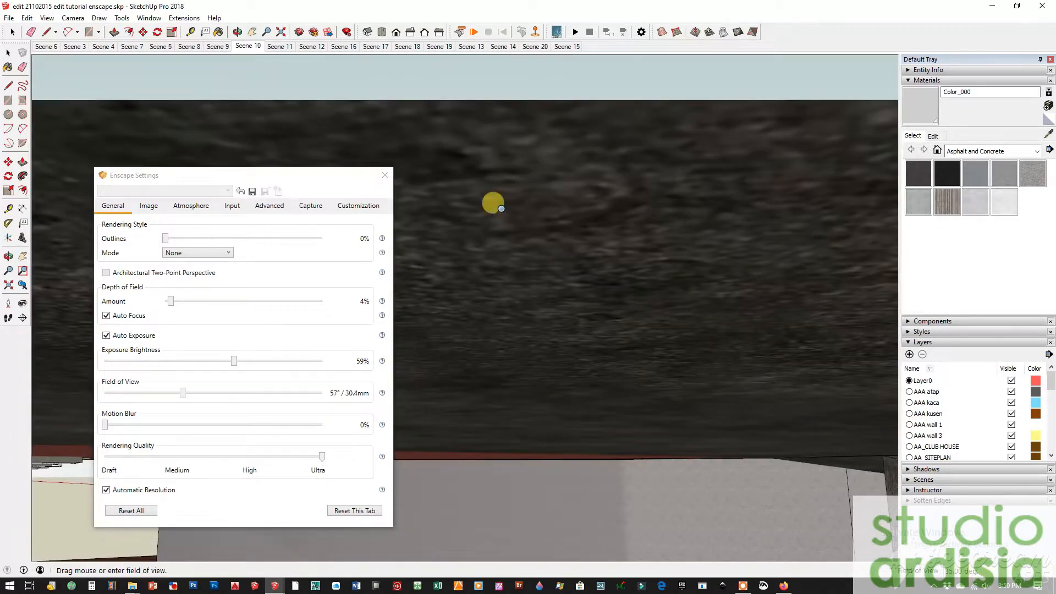
Bring the house back into frame by orbiting and panning, and set the camera to Two-Point Perspective.
middle_click_drag(573, 220, 570, 327)
left_click(23, 256)
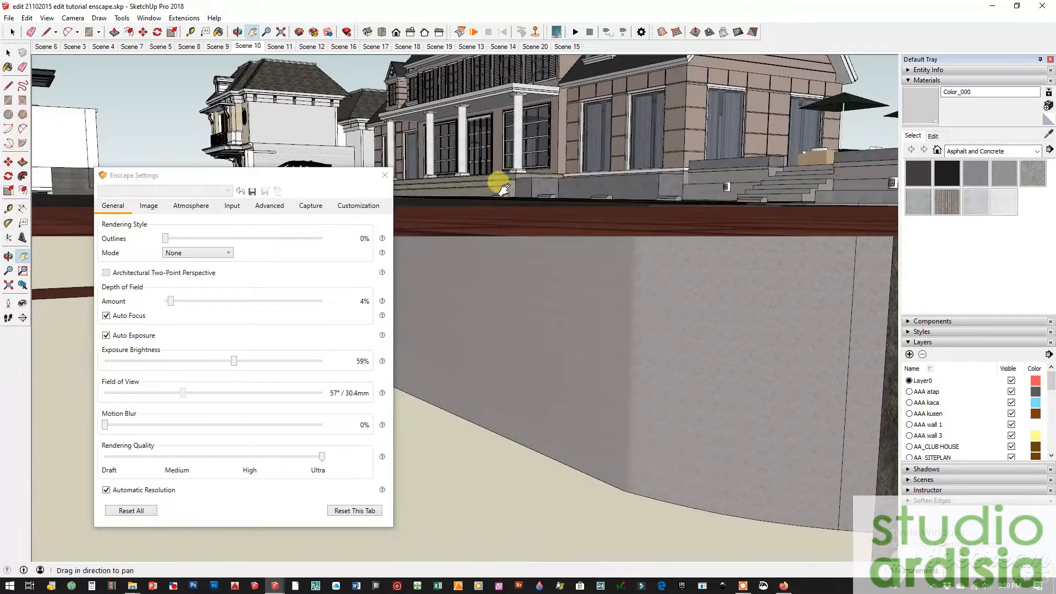
left_click_drag(498, 181, 472, 398)
middle_click_drag(472, 399, 559, 341)
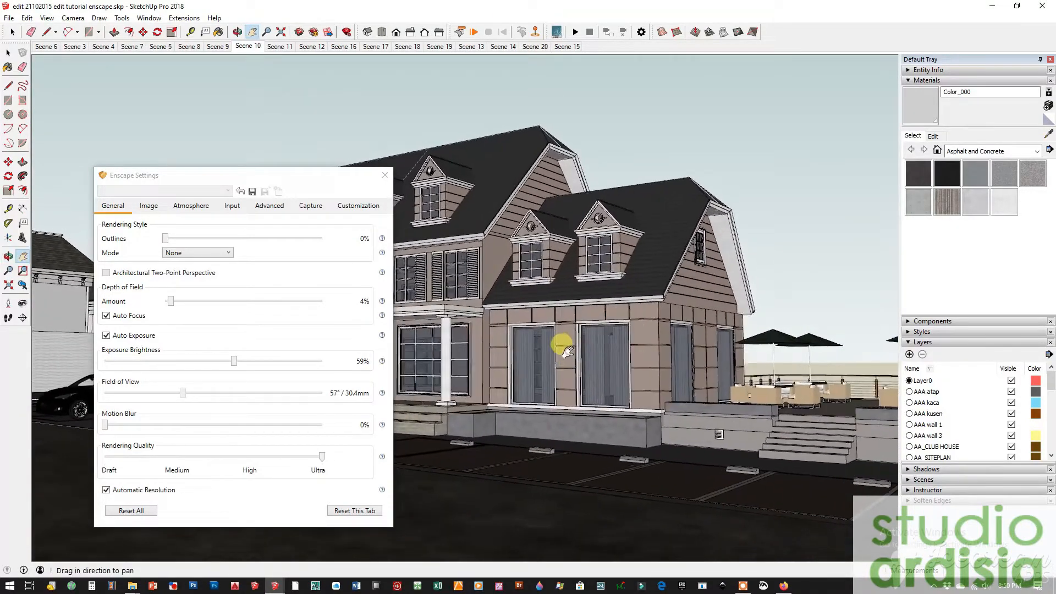
left_click(73, 18)
left_click(110, 95)
left_click_drag(543, 249, 538, 332)
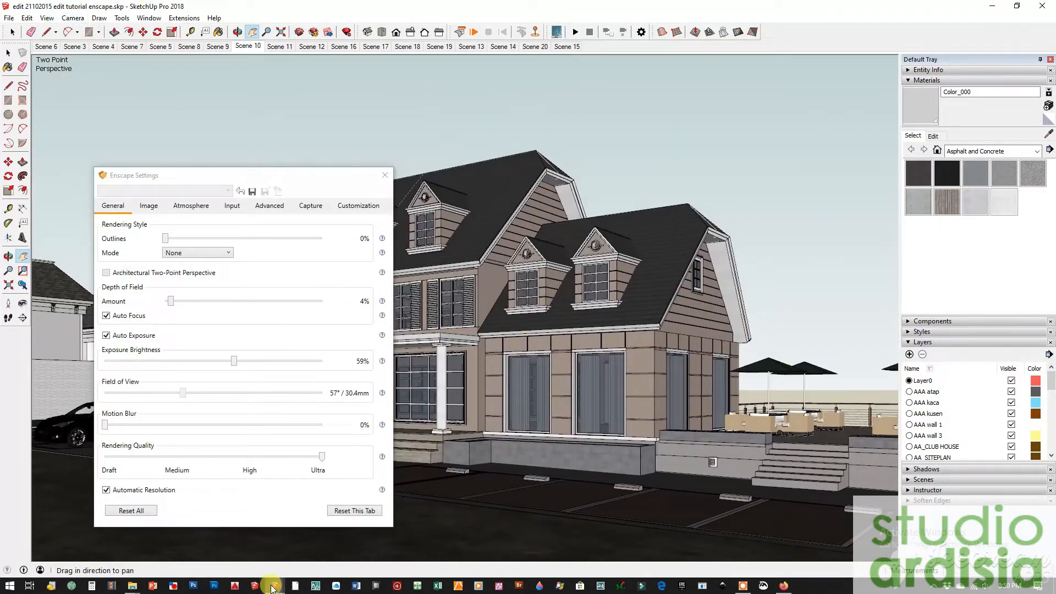
Check the reframed house in the Enscape render window, and move both Enscape windows clear of the SketchUp view.
left_click(273, 587)
left_click(351, 534)
left_click_drag(337, 177, 277, 177)
left_click_drag(452, 113, 360, 147)
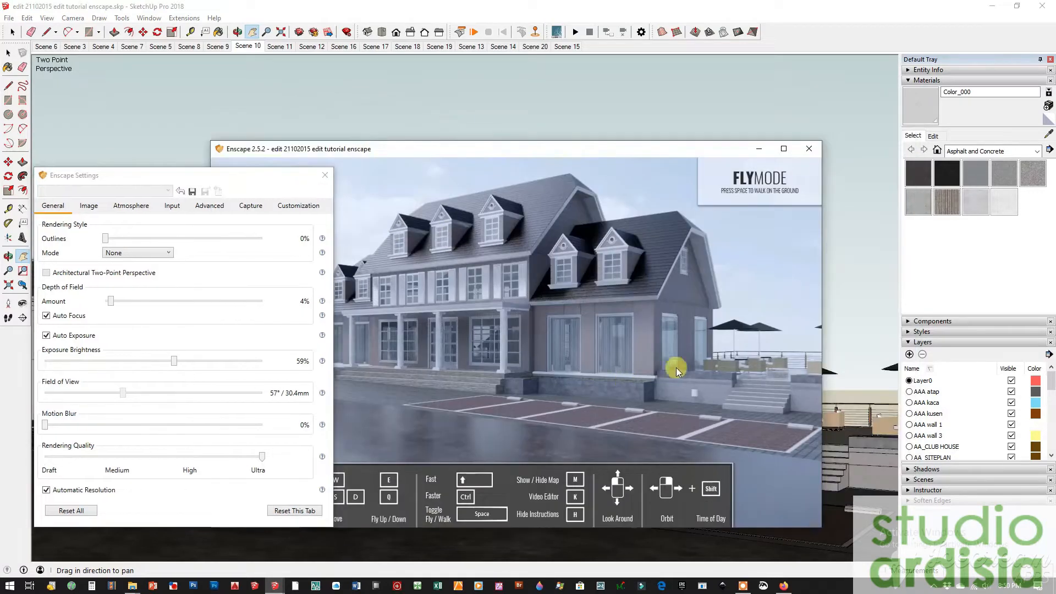
left_click_drag(647, 149, 1055, 128)
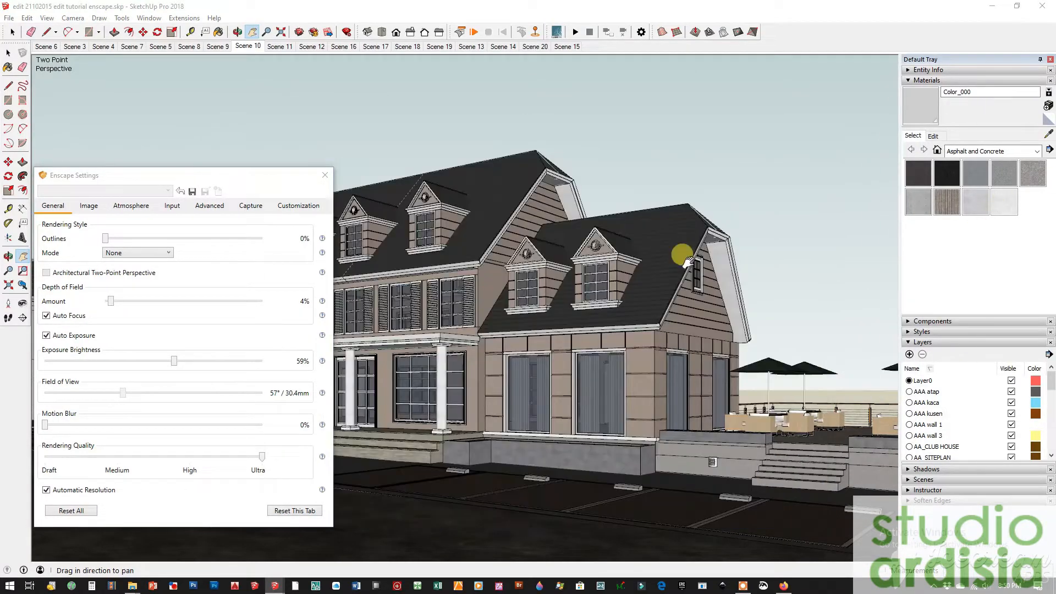
left_click_drag(264, 173, 628, 132)
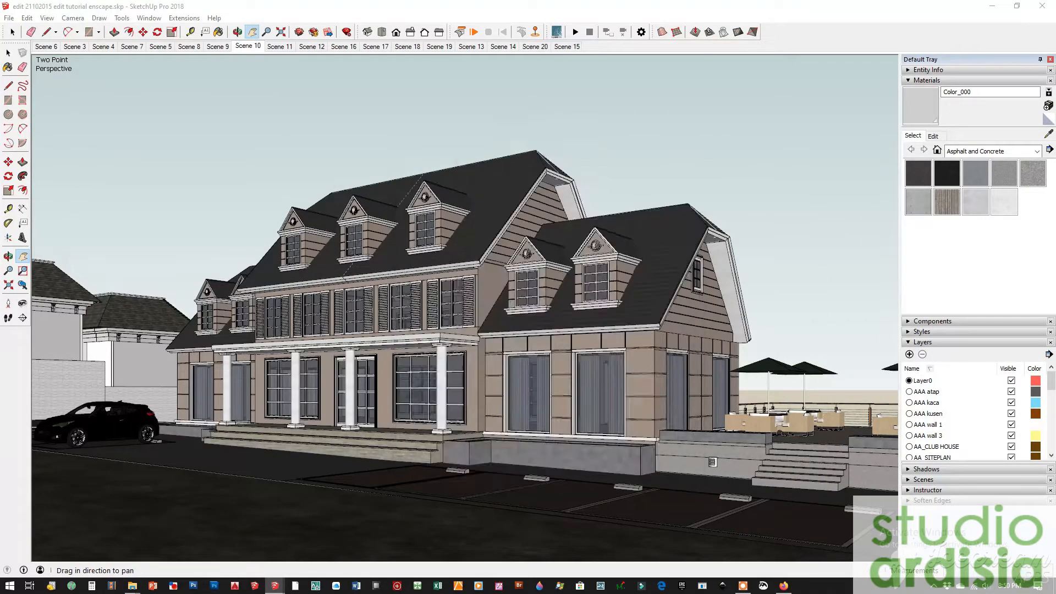
Orbit the house view slightly, restore Two-Point Perspective and pan the house lower in the frame.
middle_click_drag(495, 297, 478, 372)
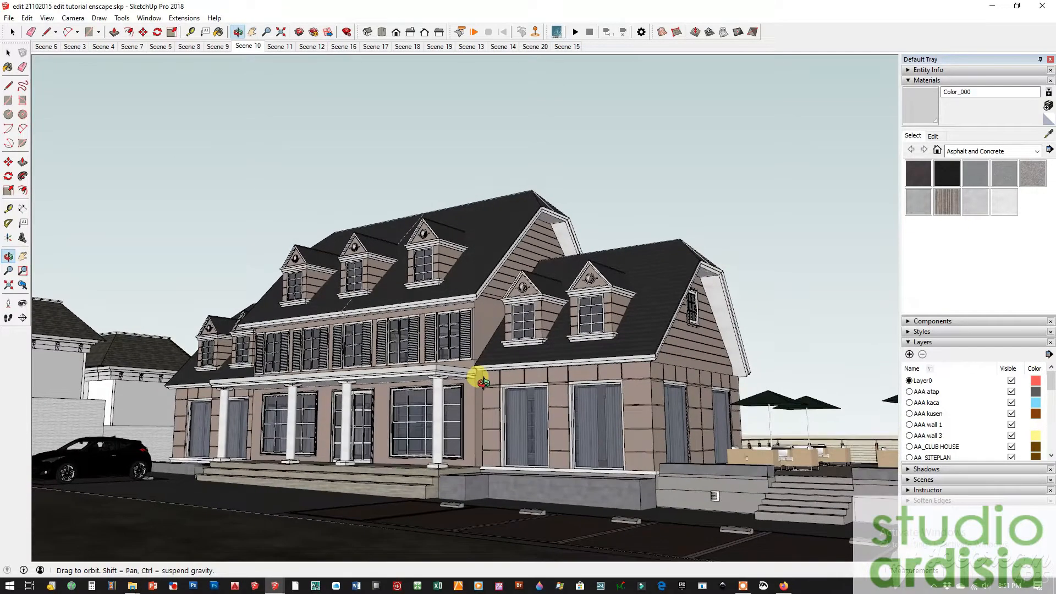
left_click(73, 18)
left_click(105, 69)
left_click_drag(554, 300, 562, 425)
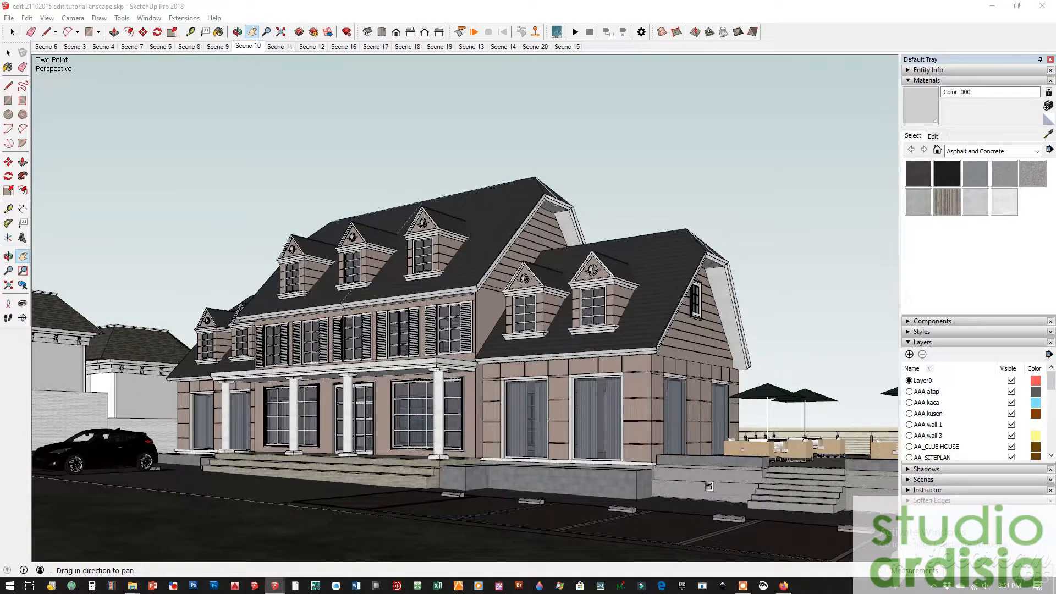
Place the Enscape settings beside the render and turn off Synchronize Views to free up the Architectural Two-Point Perspective option.
left_click_drag(434, 145, 134, 119)
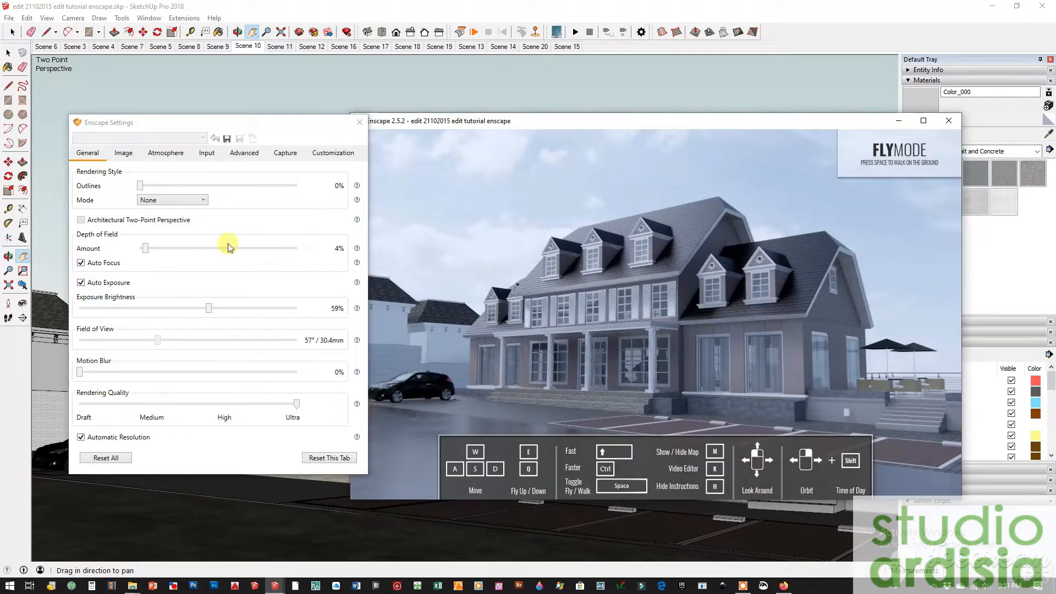
left_click(96, 225)
left_click(185, 18)
mouse_move(264, 62)
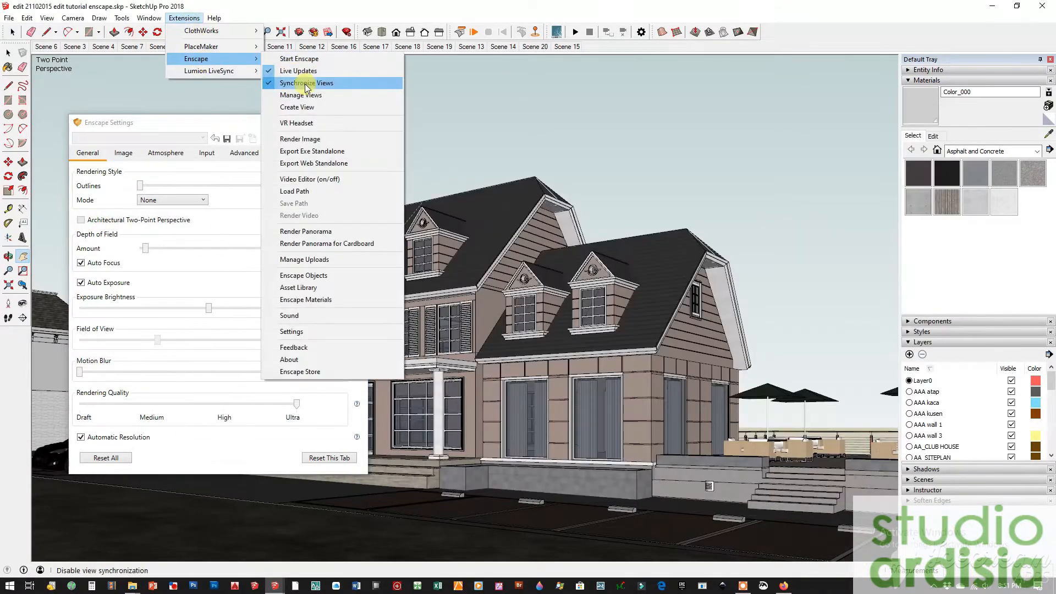
left_click(306, 78)
Bring up the Enscape render window, move it next to the settings and adjust the view of the house in it.
left_click(279, 584)
left_click(366, 541)
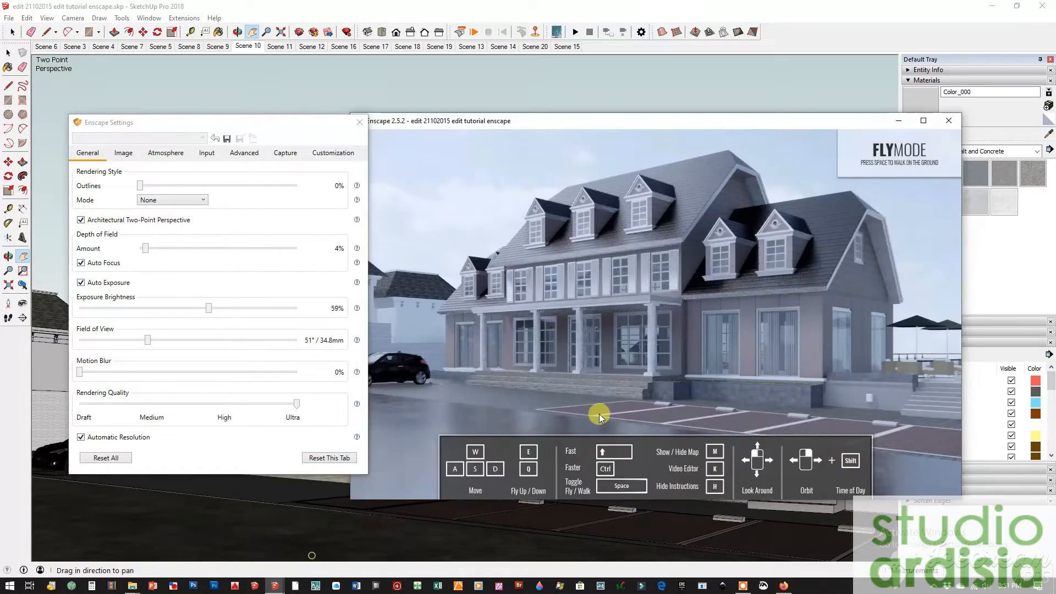
left_click_drag(651, 122, 611, 124)
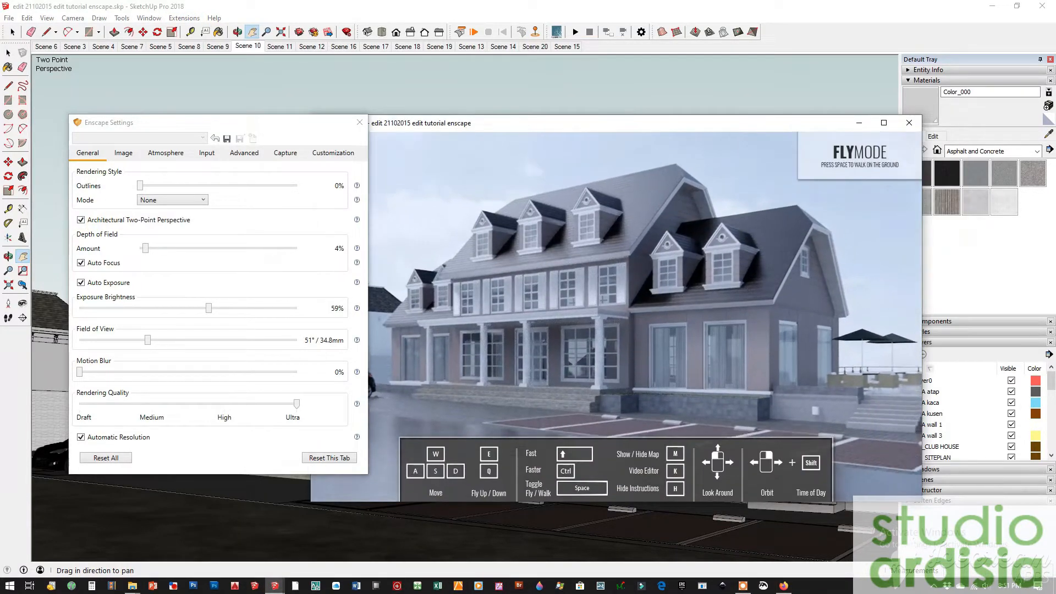
left_click_drag(684, 312, 691, 310)
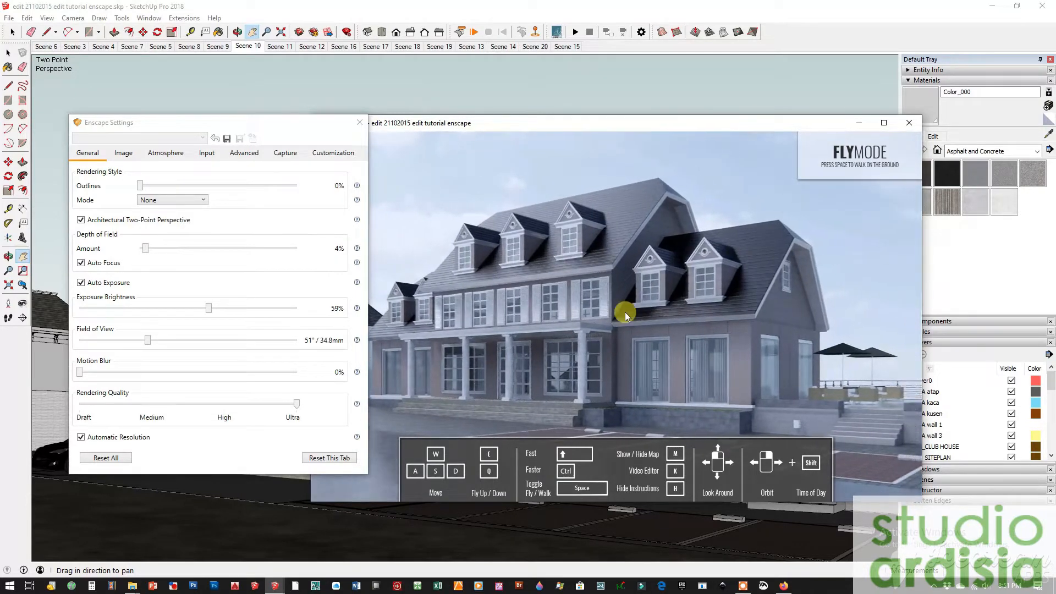
Rearrange the Enscape settings and render windows so the settings sit over the middle of the SketchUp view.
left_click_drag(272, 122, 257, 123)
left_click_drag(418, 123, 466, 122)
key("alt+Tab")
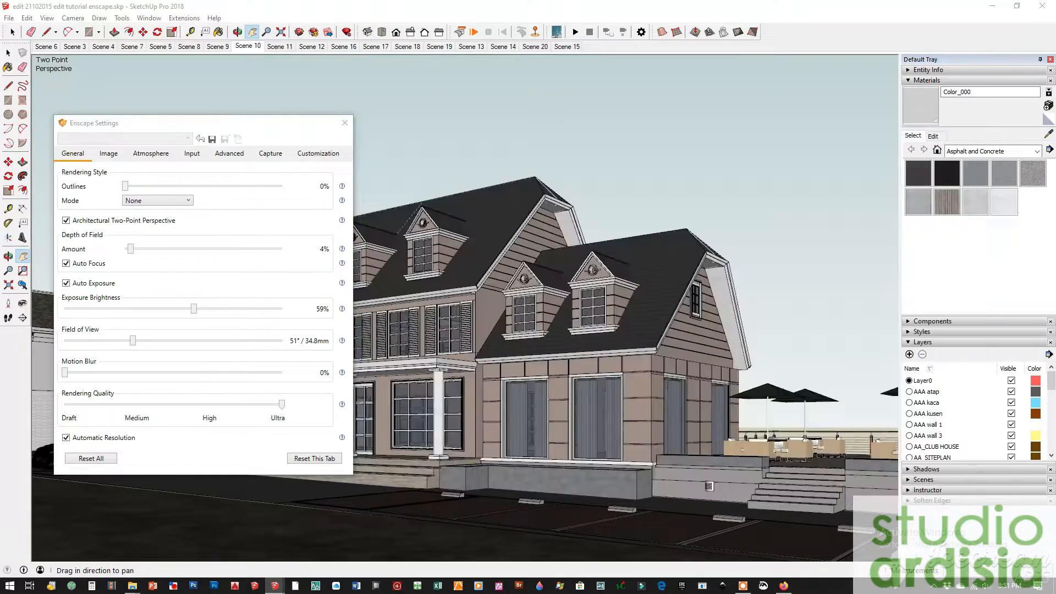
left_click_drag(290, 136, 649, 138)
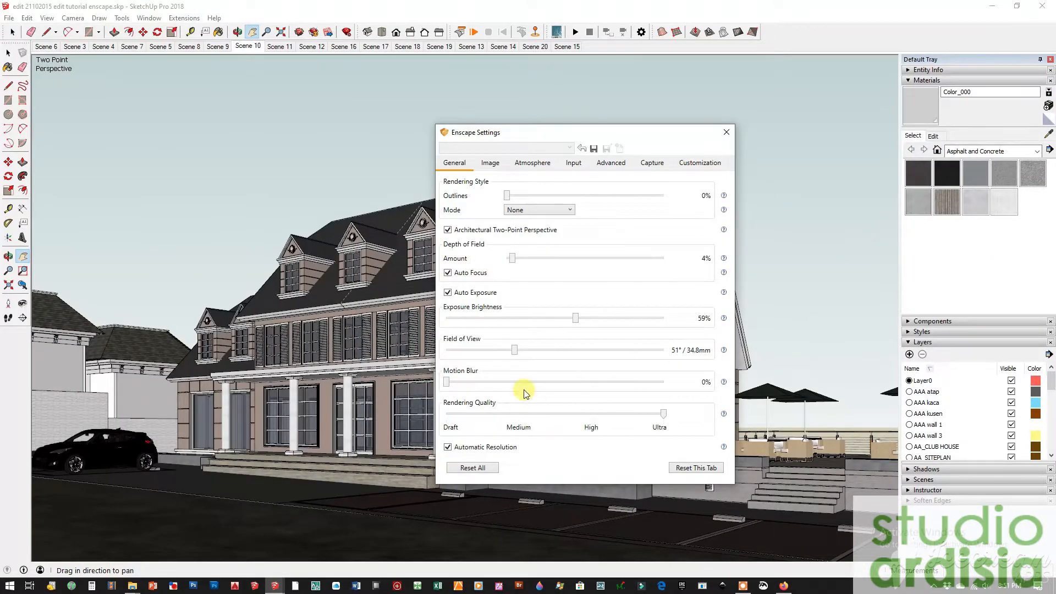
In the Enscape atmosphere settings, load VizPeople_non_commercial_hdr_v1_05.hdr as the skybox, browsing the HDR files as thumbnails.
left_click(490, 164)
left_click(539, 164)
left_click(529, 182)
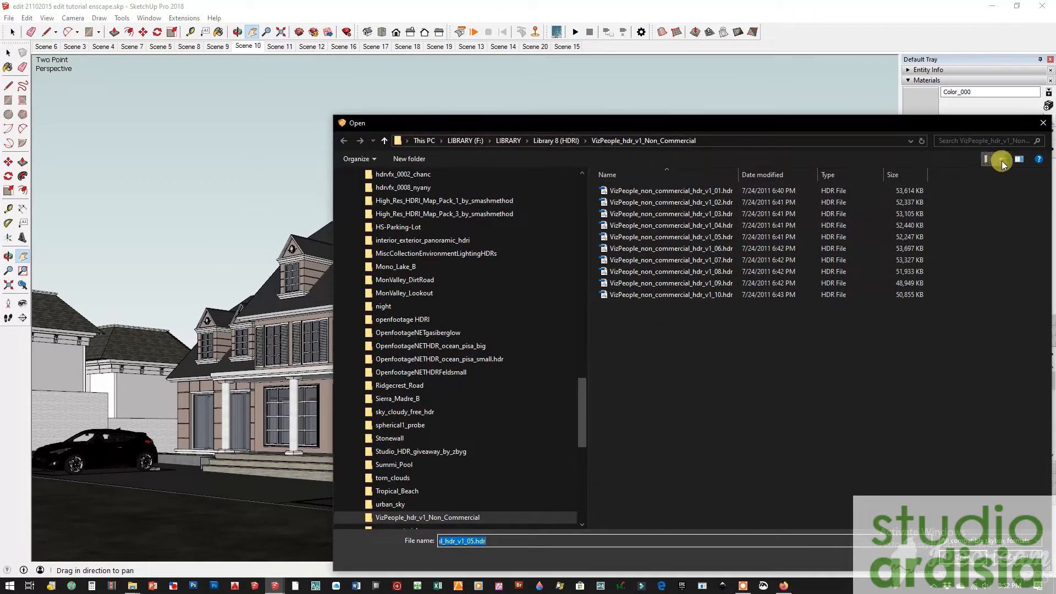
left_click(1000, 159)
left_click(991, 87)
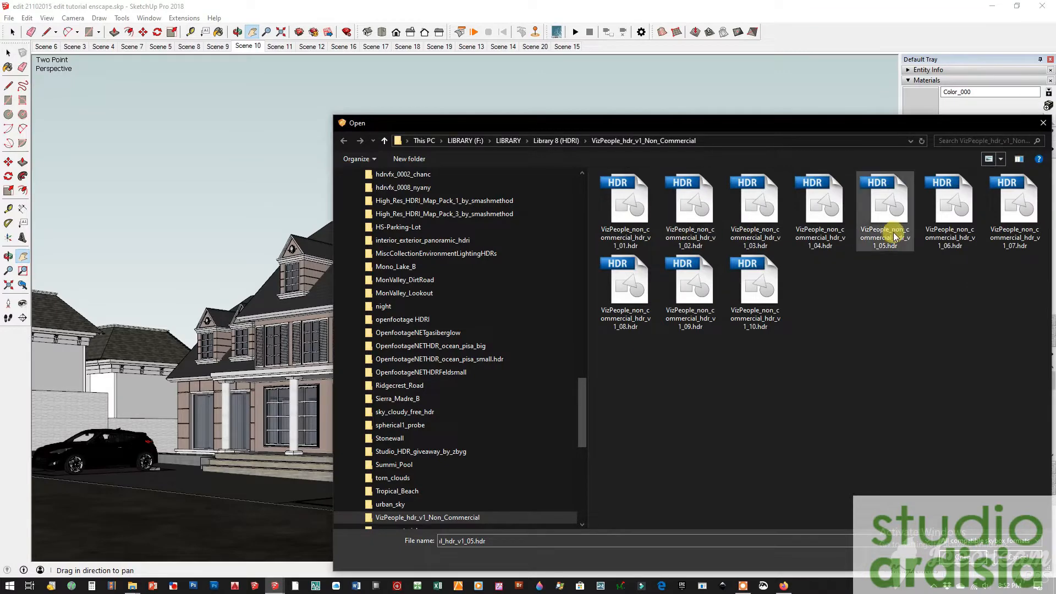
double_click(888, 208)
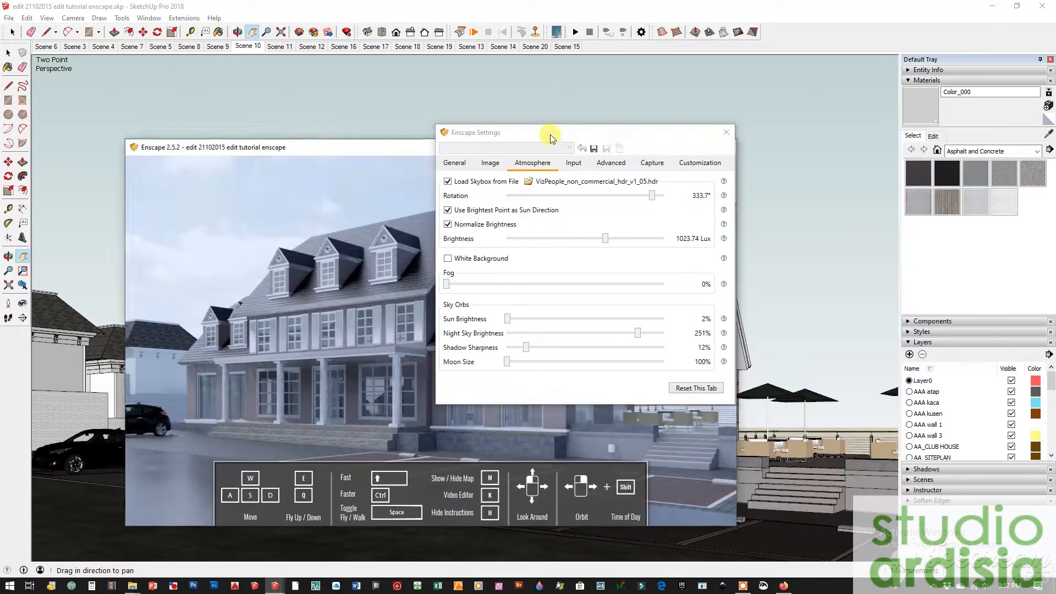
Move the settings beside the render, set the skybox rotation to 287.0° and reframe the house in the render.
left_click_drag(552, 137, 818, 116)
left_click_drag(917, 174, 876, 173)
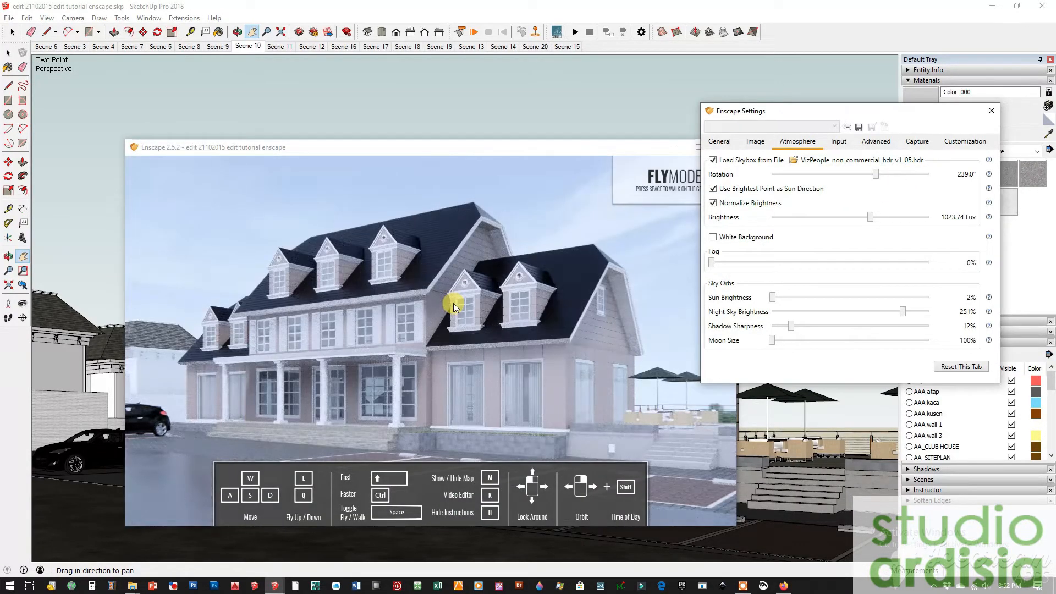
left_click_drag(875, 174, 878, 175)
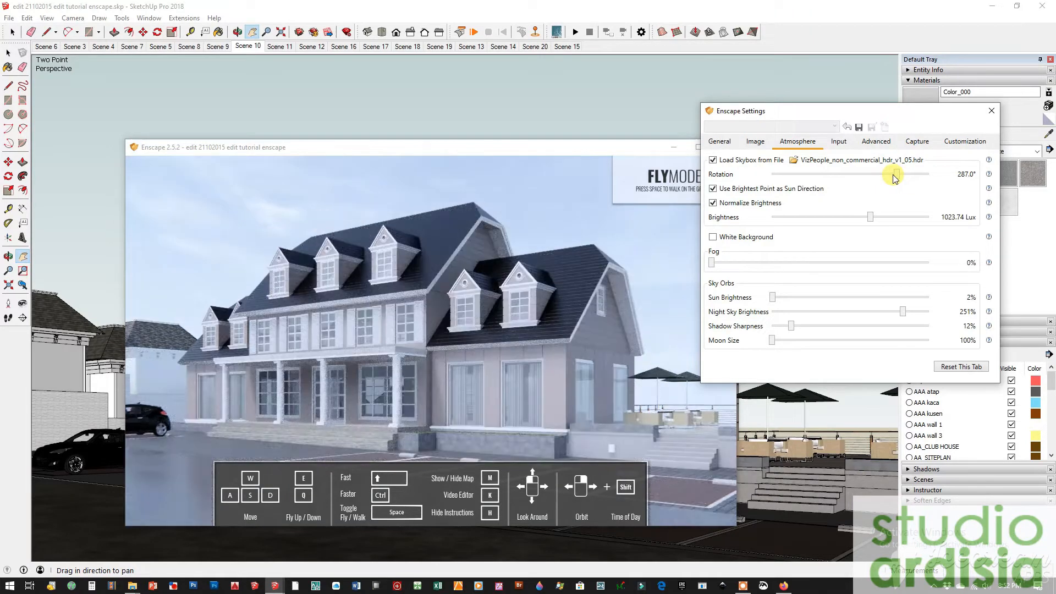
scroll(470, 341, "down", 3)
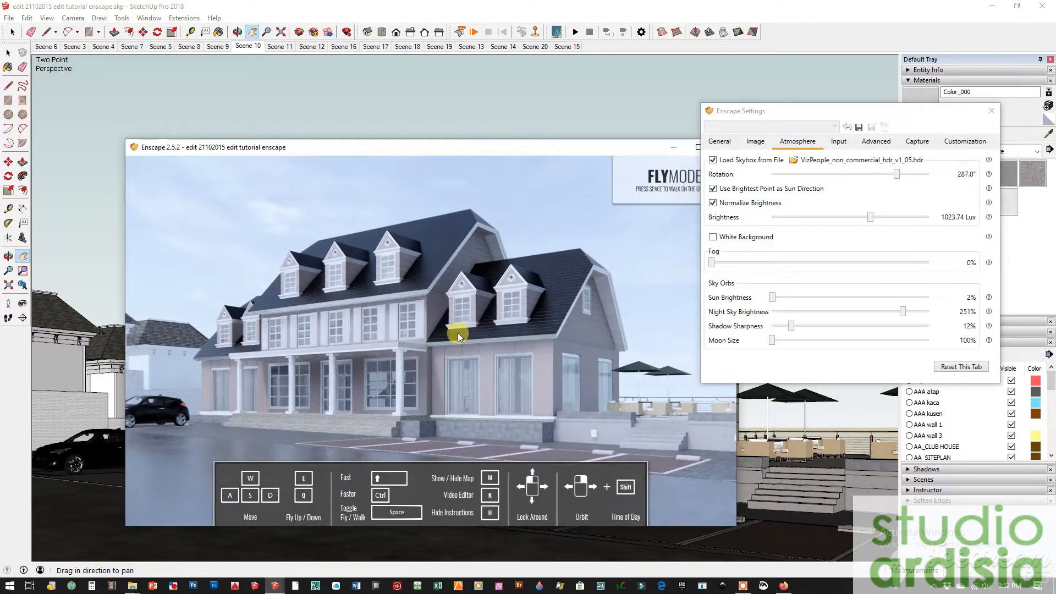
mouse_move(458, 332)
left_mouse_down()
mouse_move(463, 340)
mouse_move(428, 327)
mouse_move(432, 316)
mouse_move(451, 331)
left_mouse_up()
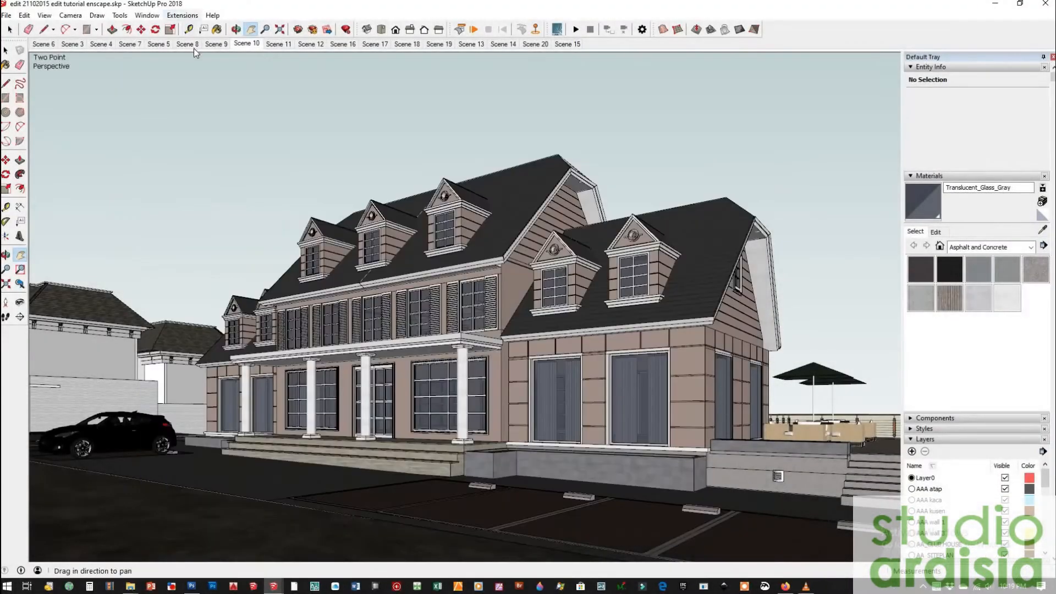
Open the Enscape material editor, load the ground's Asphalt New material by sampling it, and minimize the render window.
left_click(182, 15)
mouse_move(194, 56)
left_click(297, 300)
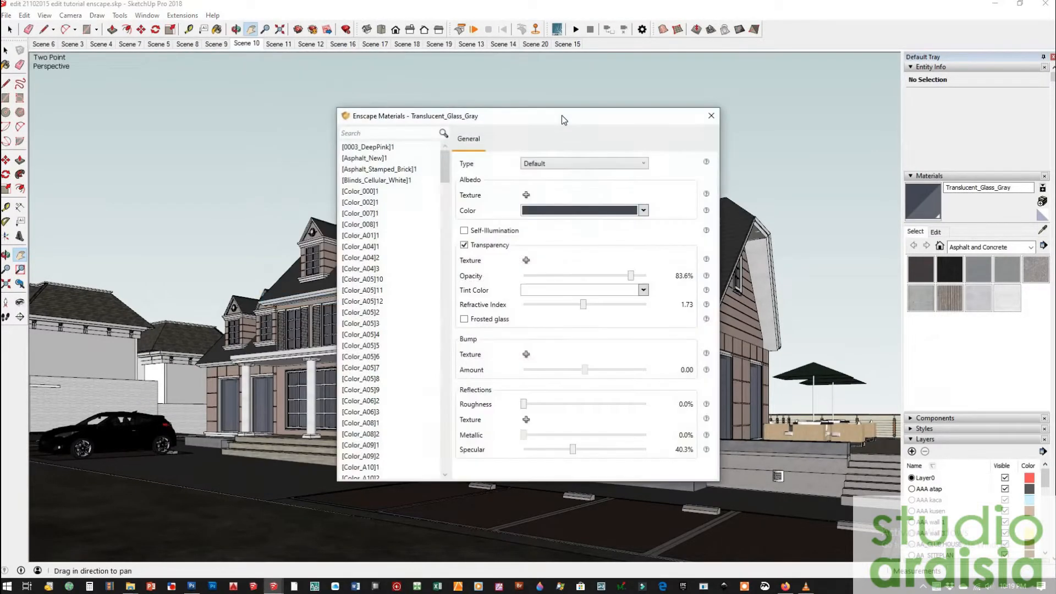
left_click_drag(562, 114, 301, 93)
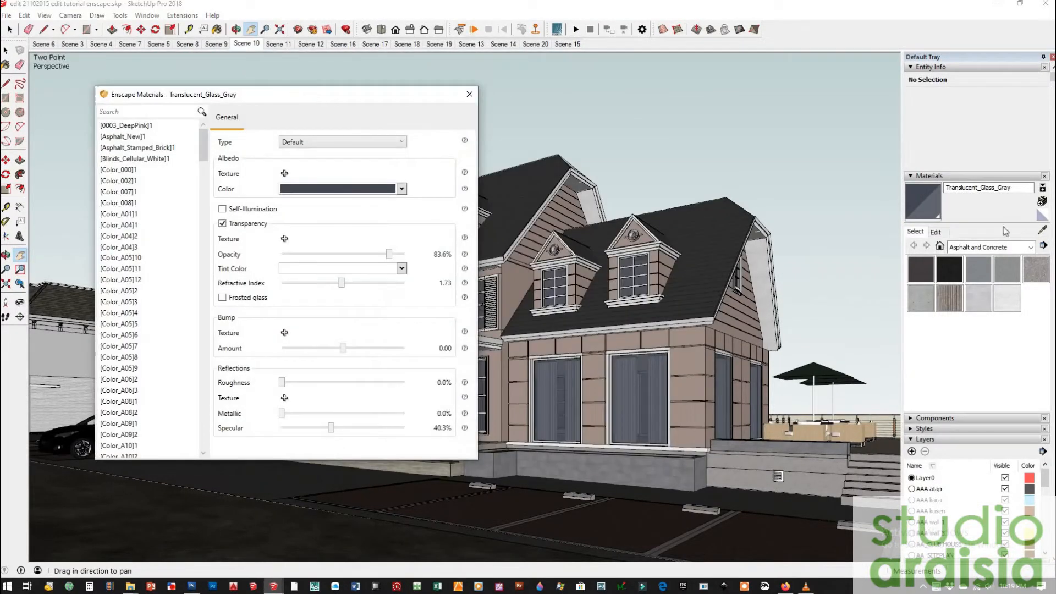
left_click(194, 521, "alt")
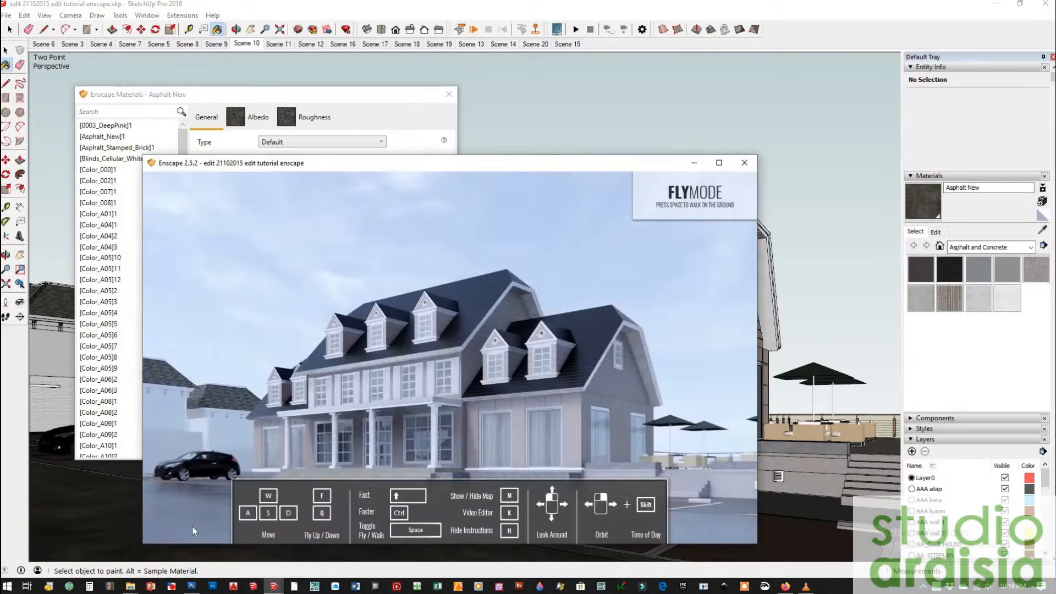
left_click(694, 162)
key("space")
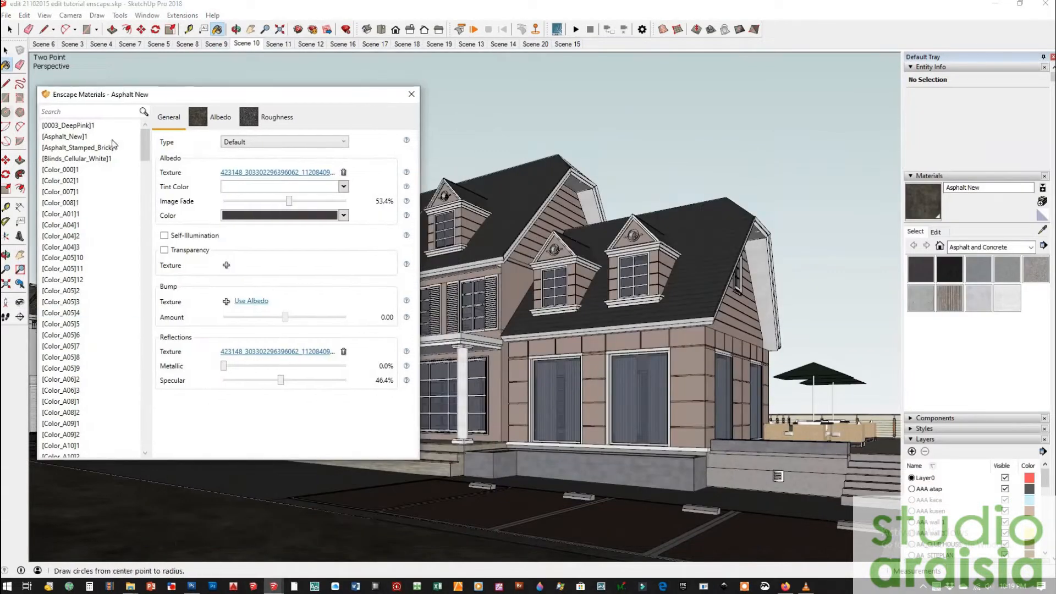
Start replacing Asphalt New's albedo image and browse to the Road and Asphalt folder in Library 7 (Material), Sketchup texture.
left_click(221, 119)
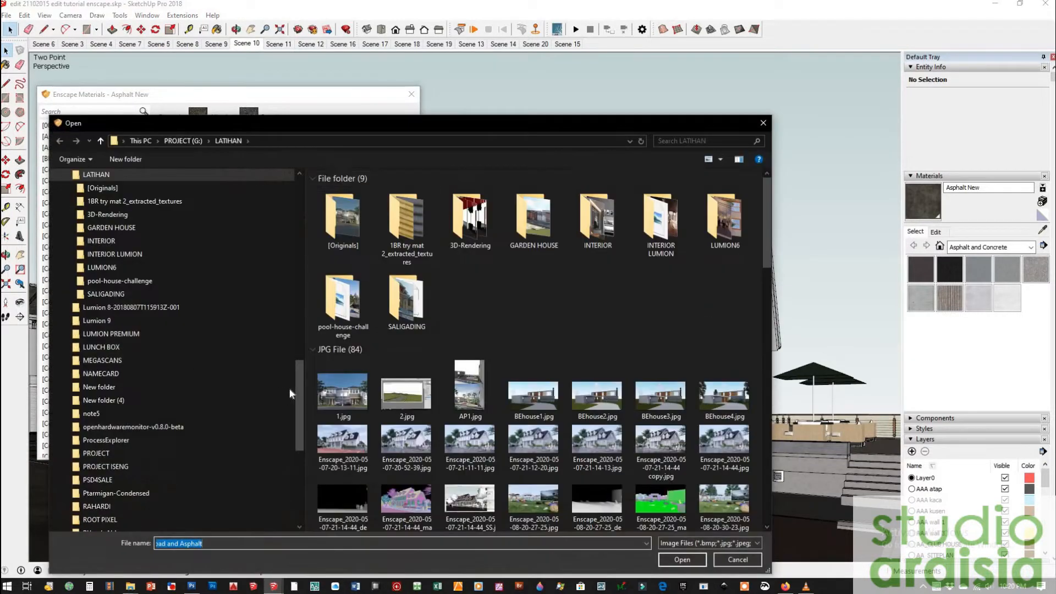
left_click_drag(299, 393, 302, 280)
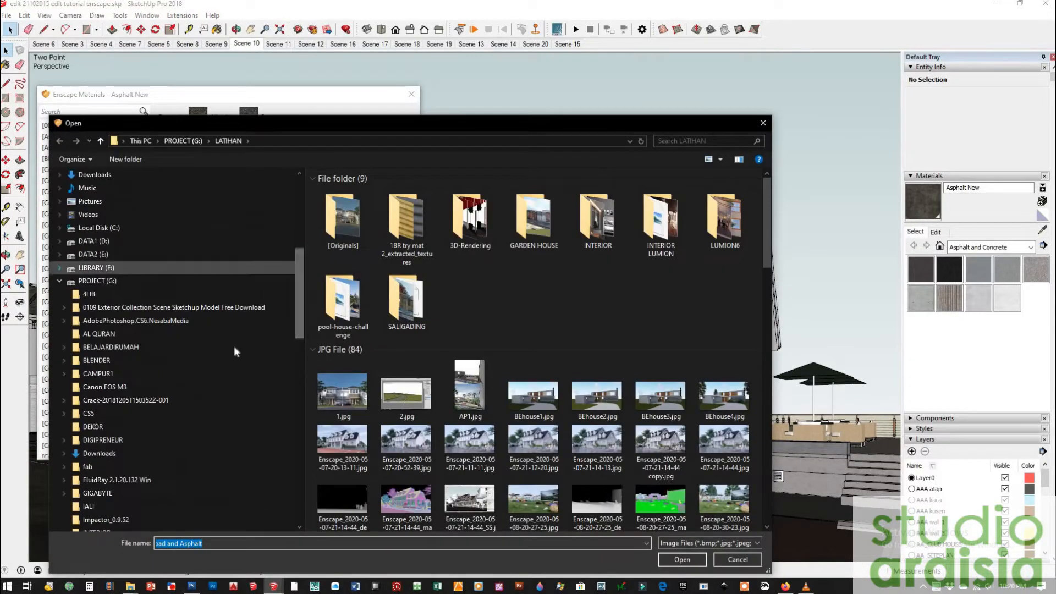
scroll(235, 348, "down", 10)
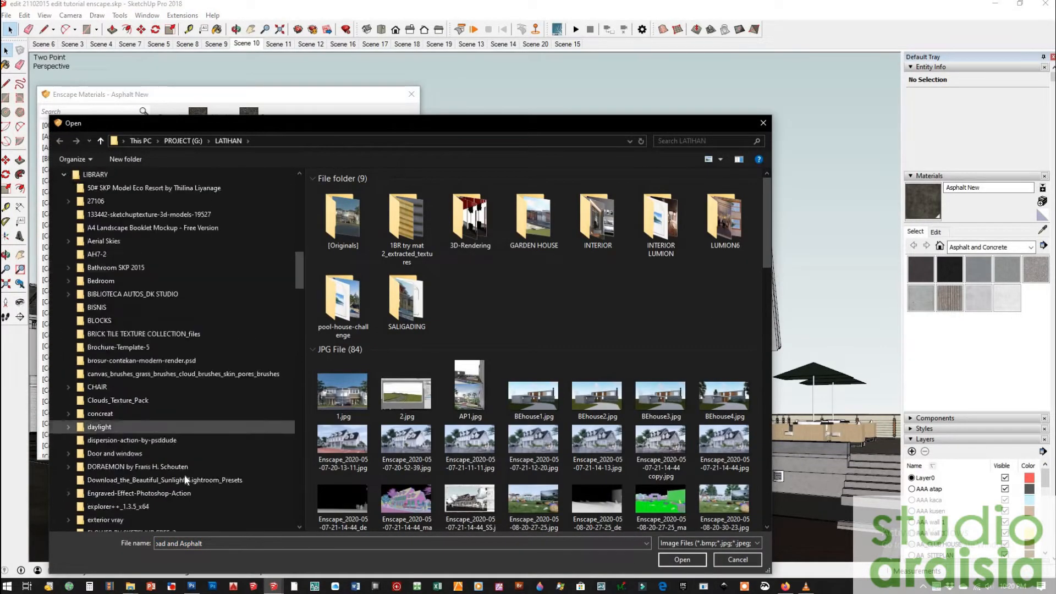
scroll(186, 474, "down", 10)
left_click(138, 453)
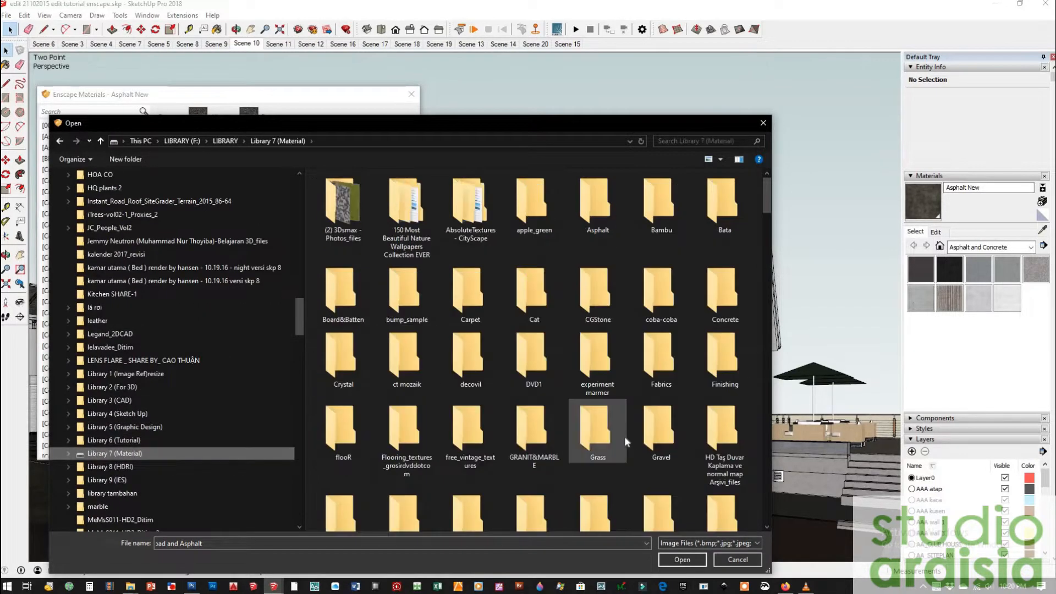
scroll(625, 436, "down", 5)
double_click(343, 421)
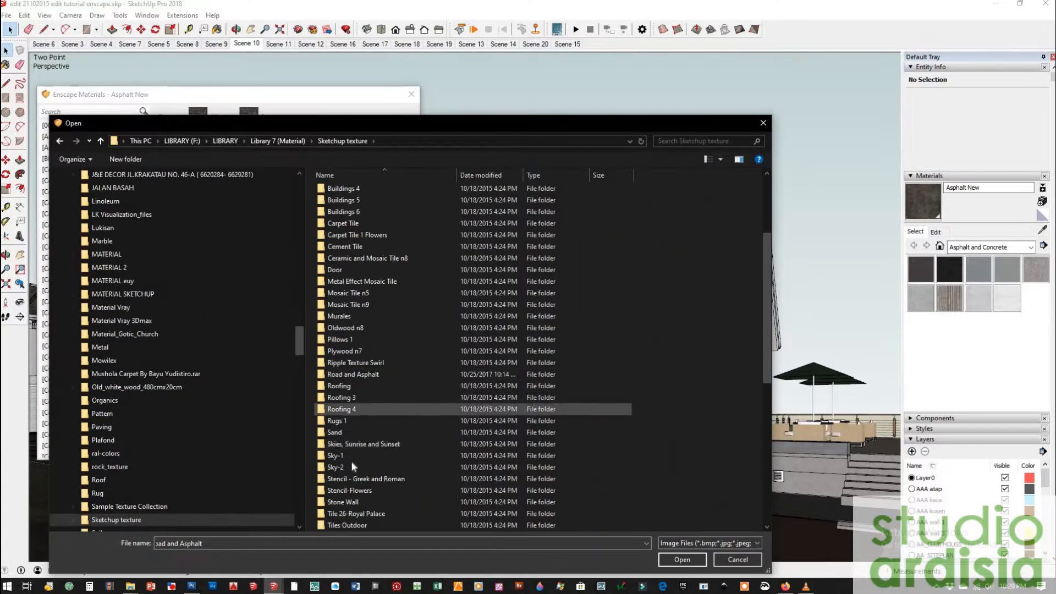
double_click(486, 375)
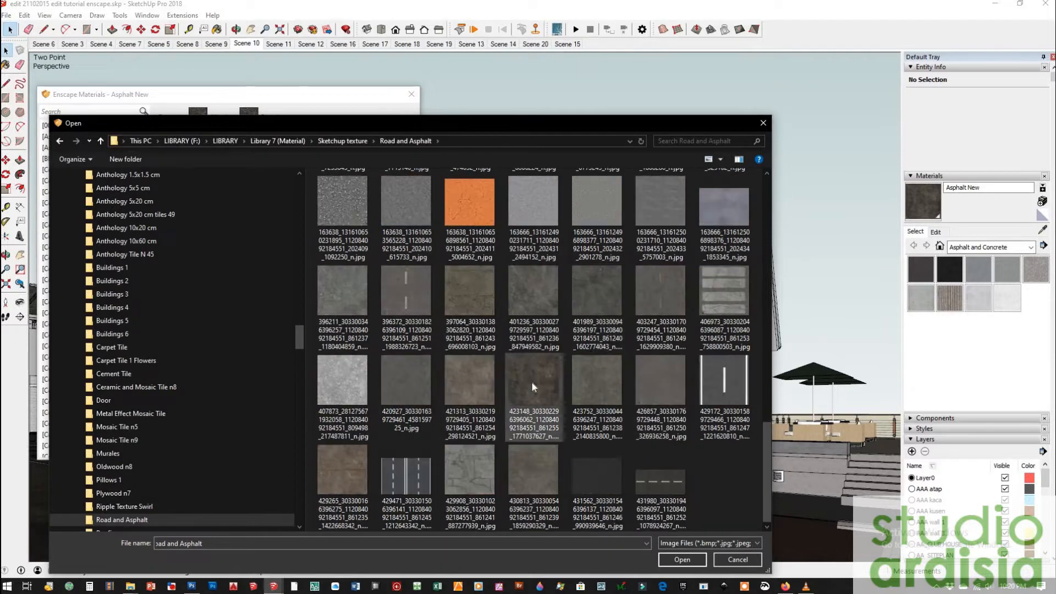
Load the cracked asphalt image starting with 397064 as the albedo texture and set Image Fade to 52.0%.
left_click(468, 291)
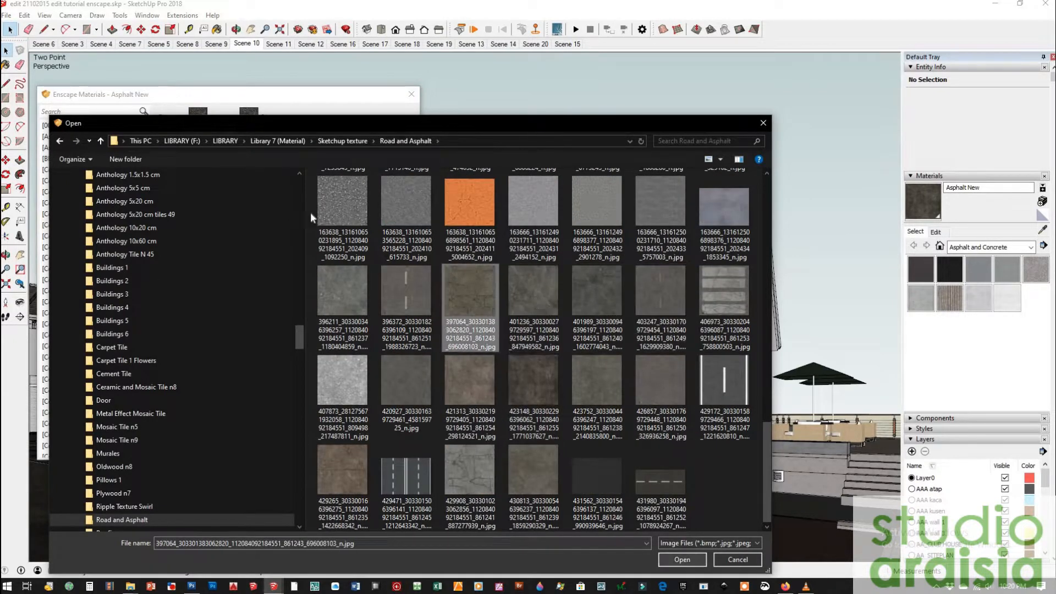
key("Return")
left_click(169, 117)
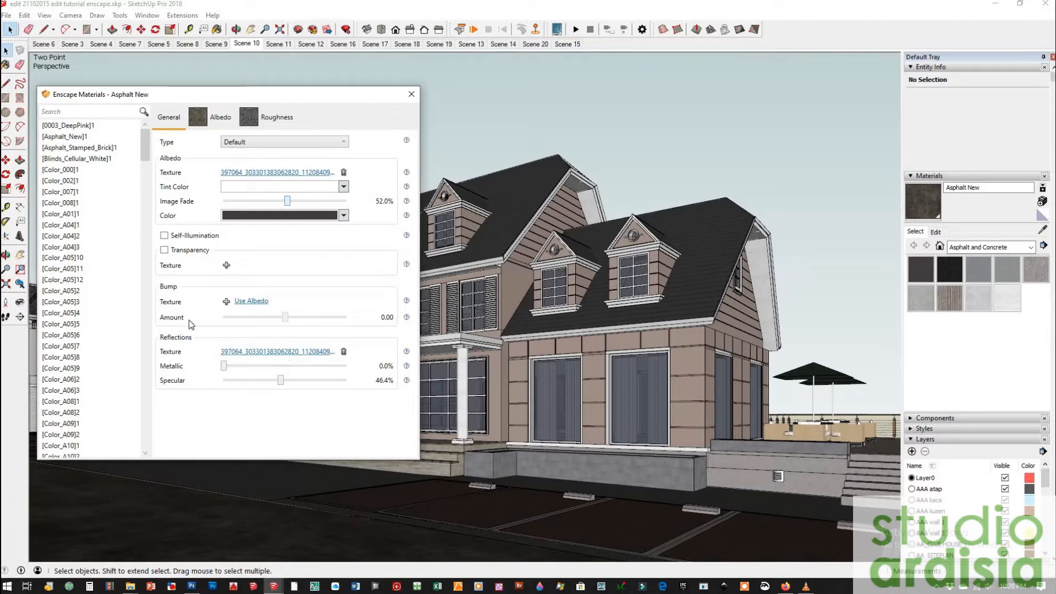
left_click(250, 119)
left_click(169, 117)
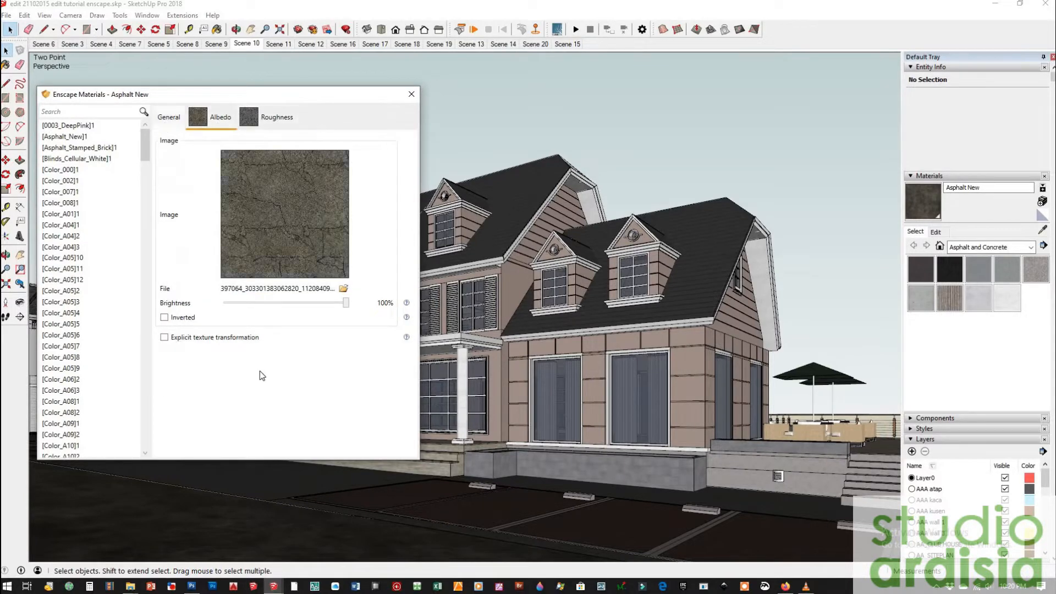
Try Metallic 0.9% and Specular 21.5% for the asphalt's reflections while comparing with the Enscape render.
left_click(274, 586)
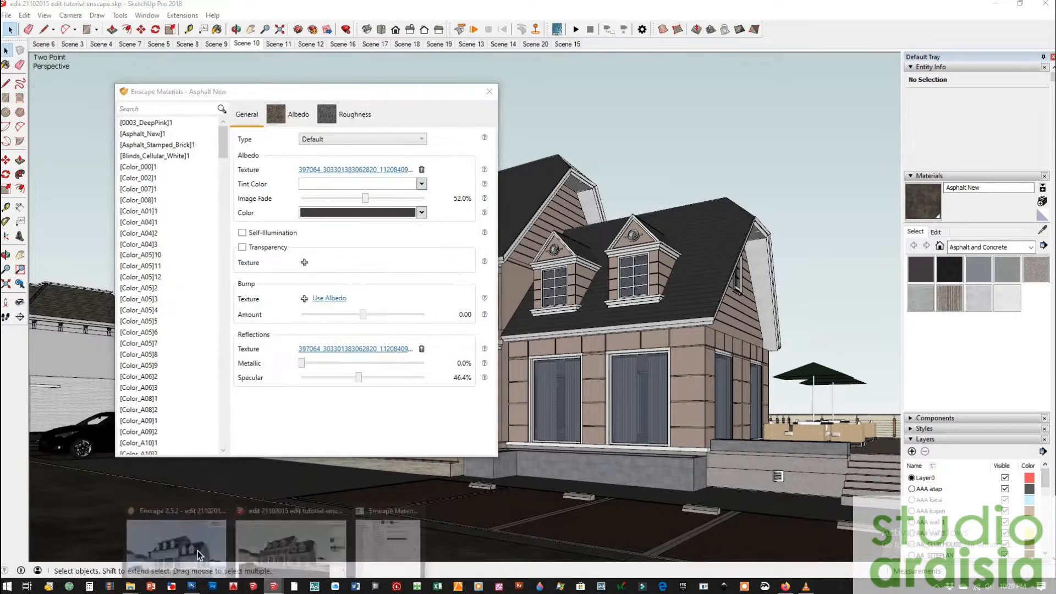
left_click(276, 544)
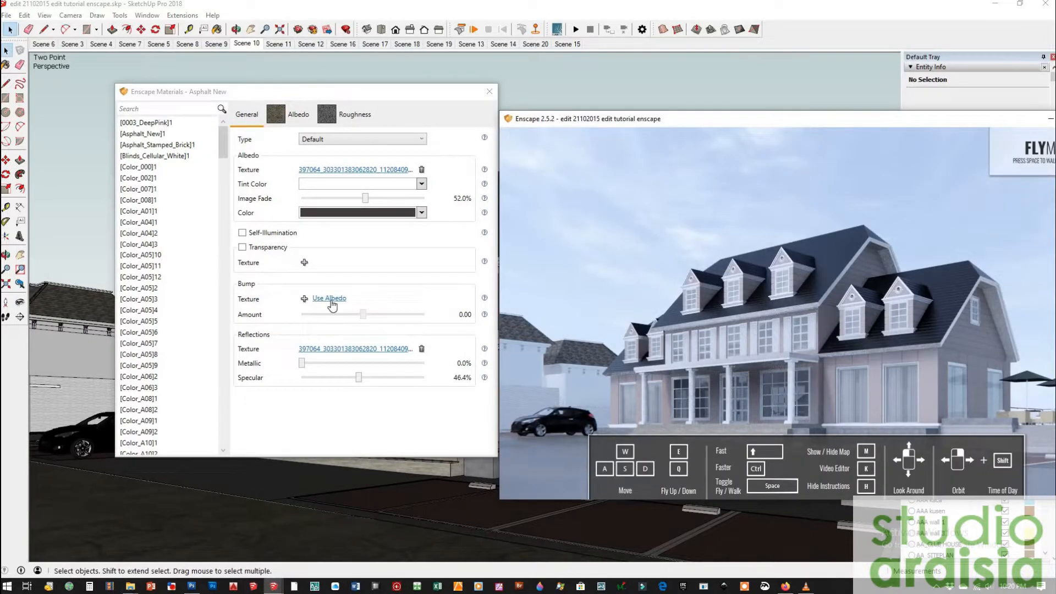
left_click_drag(302, 363, 310, 363)
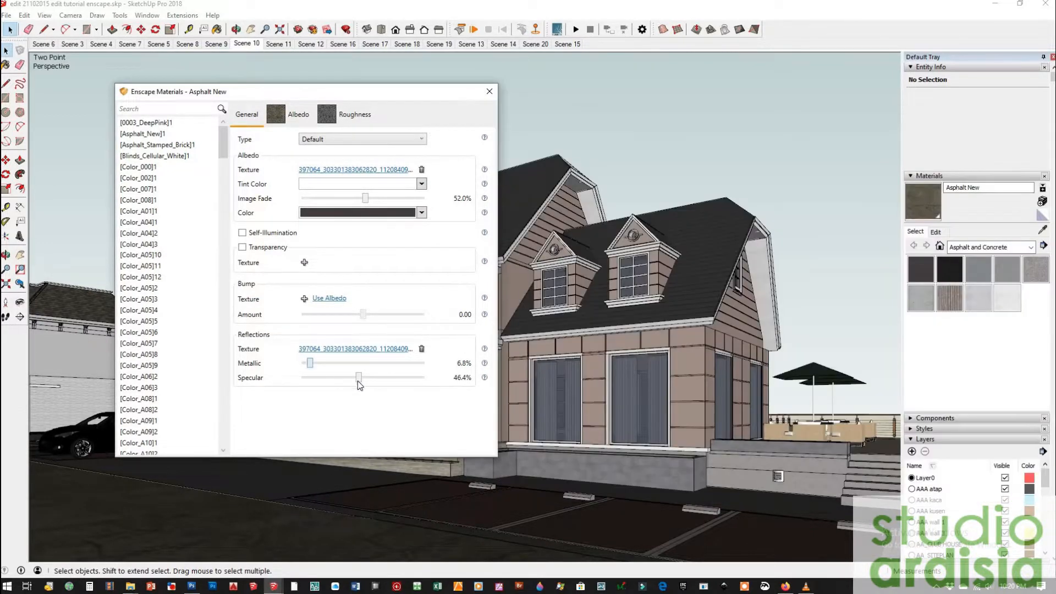
left_click(274, 586)
left_click(190, 545)
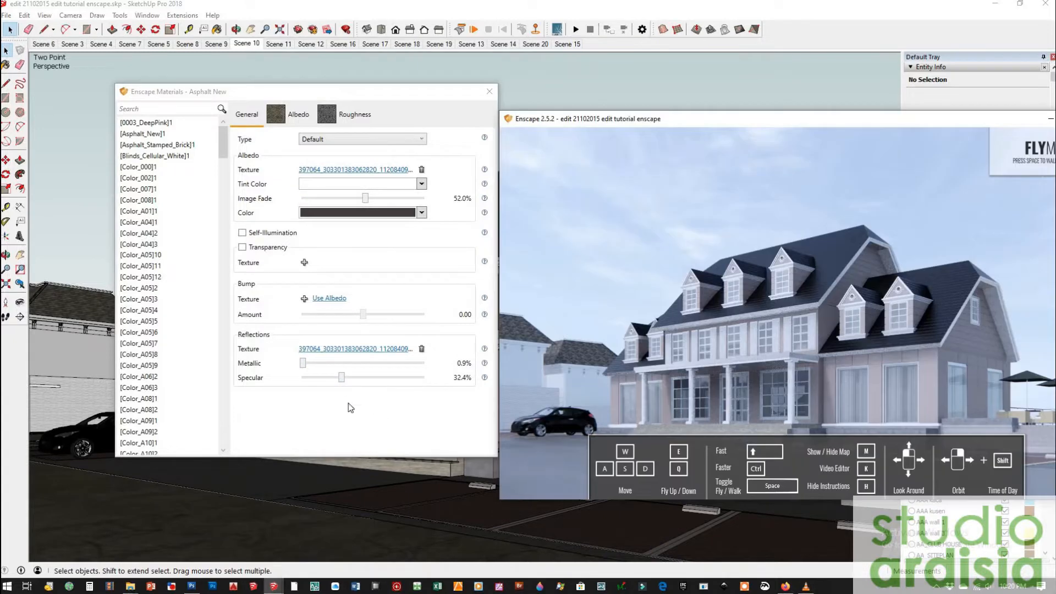
left_click_drag(341, 378, 329, 377)
left_click(274, 586)
left_click(189, 545)
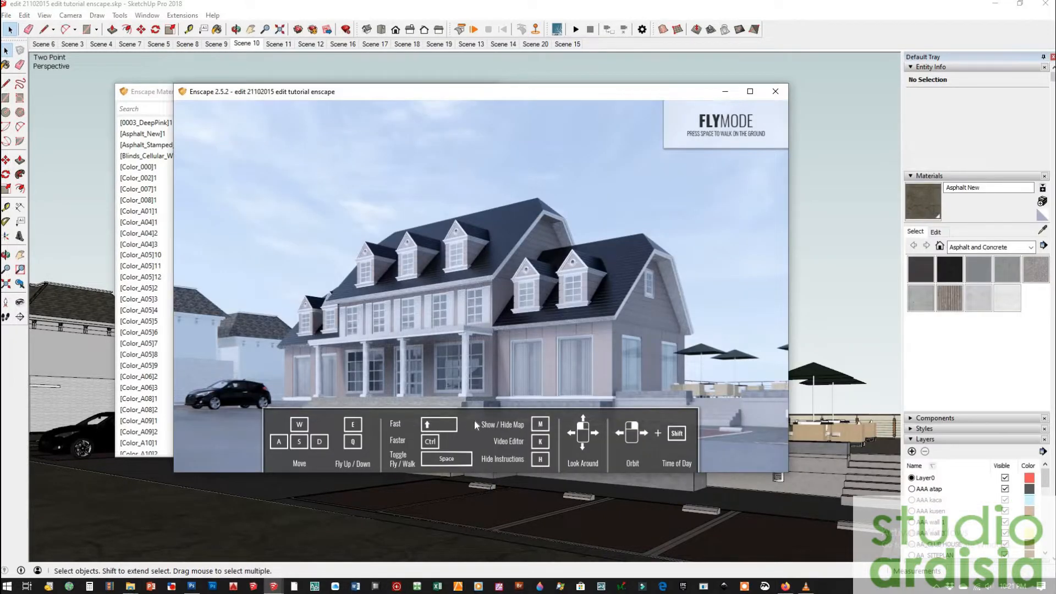
Use the albedo texture as the asphalt's bump with amount -0.17, and set Metallic to 0.0% and Specular to 29.2%.
left_click(152, 95)
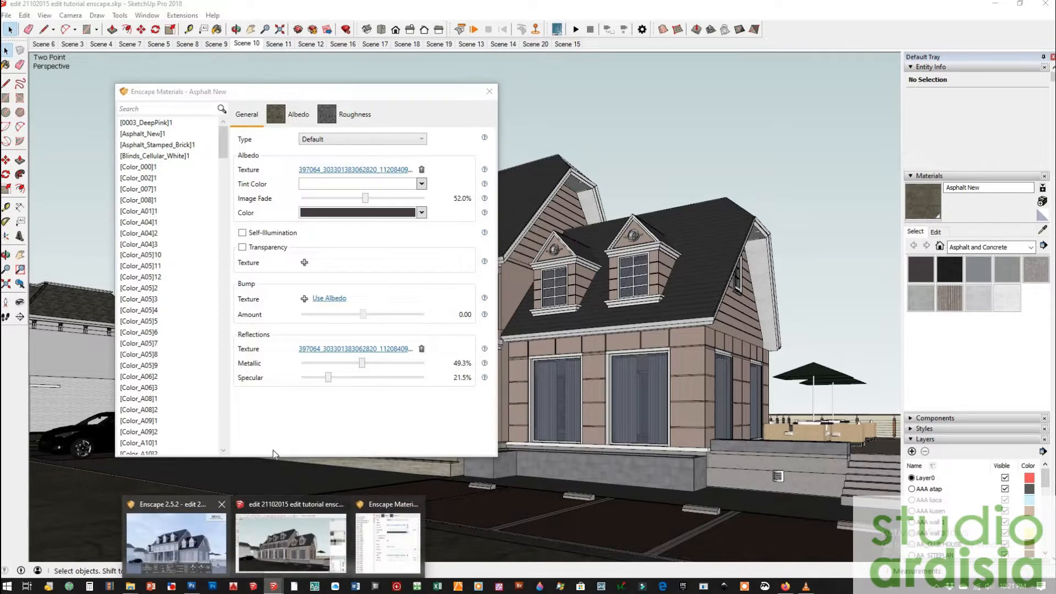
left_click(173, 525)
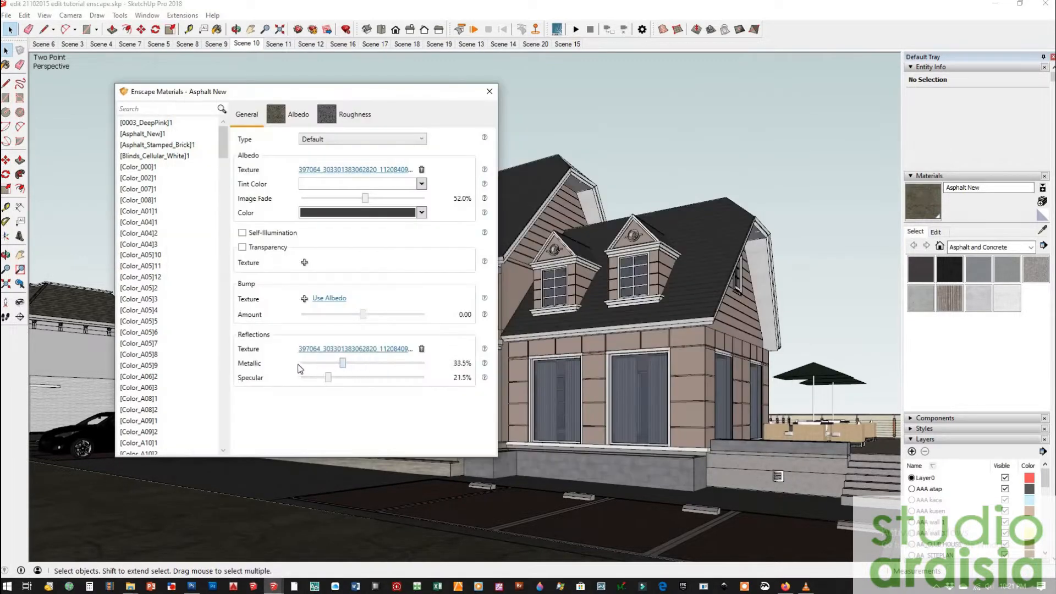
left_click(273, 588)
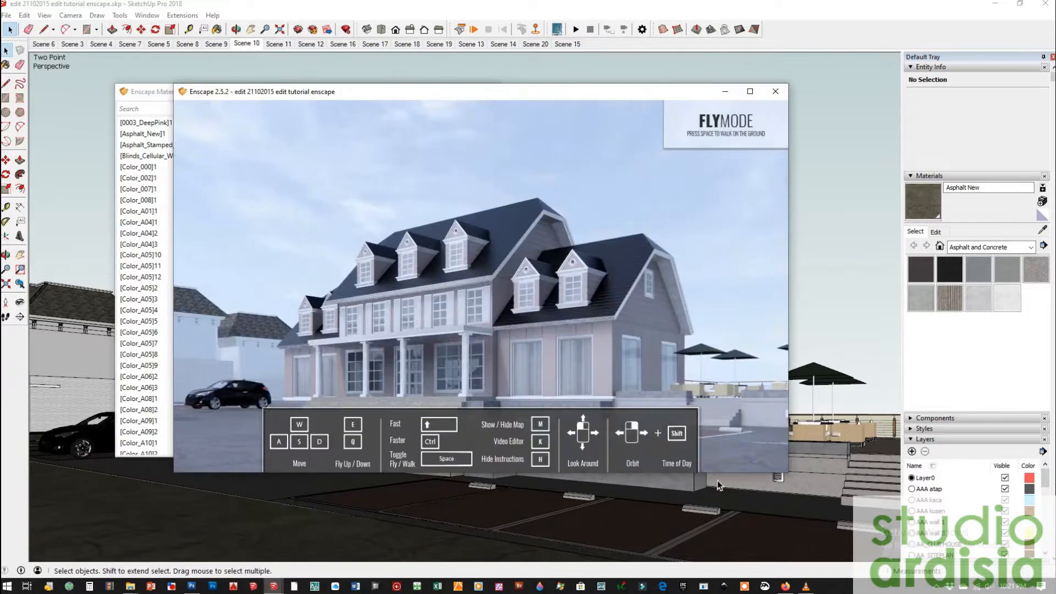
left_click(157, 103)
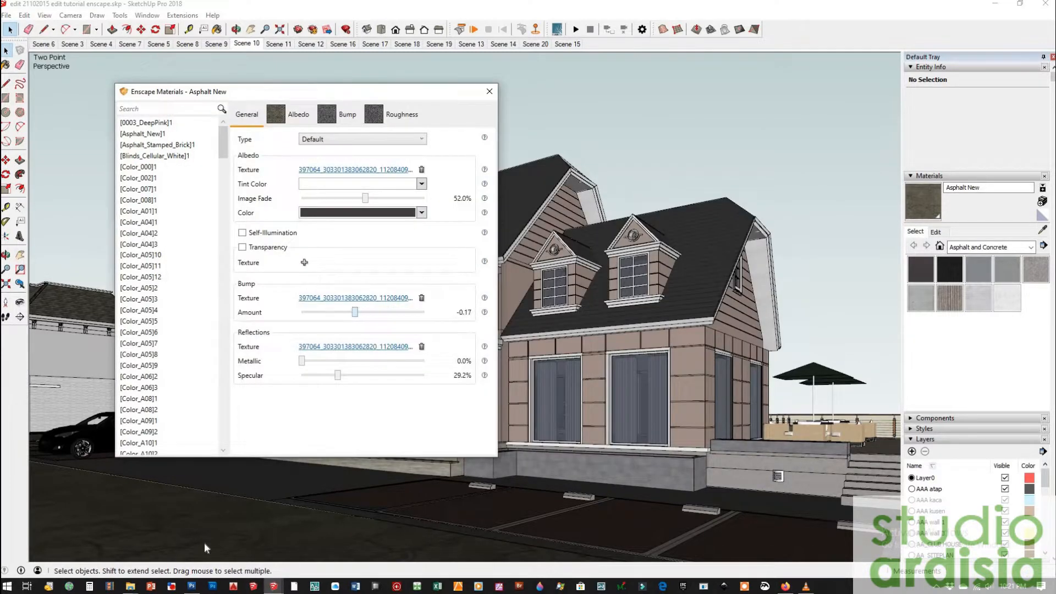
Bring up the Enscape render and inspect the asphalt in front of the house from a closer view.
left_click(274, 586)
left_click(179, 542)
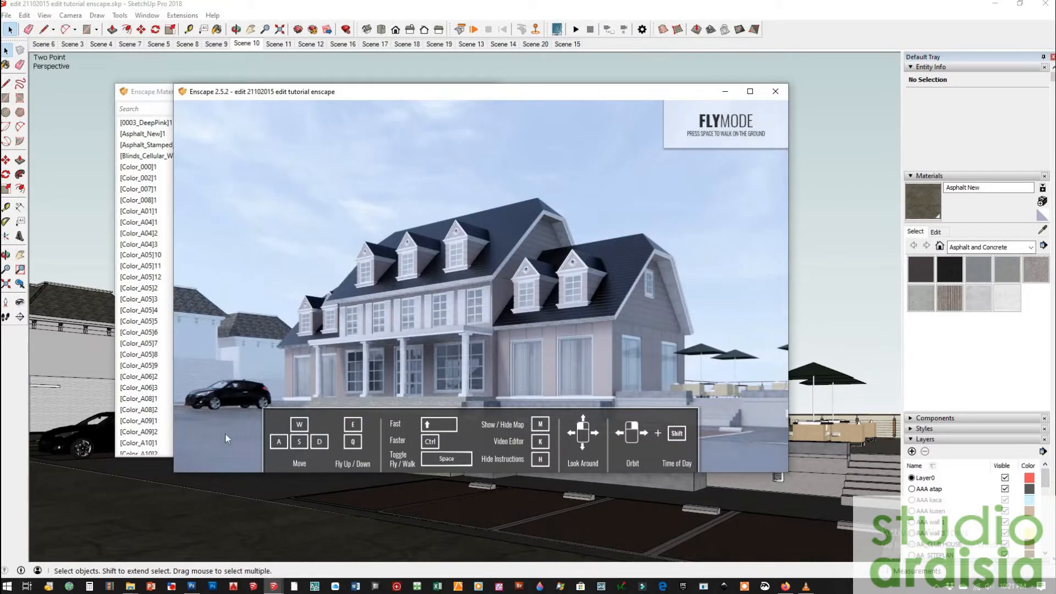
scroll(226, 435, "up", 3)
left_click_drag(225, 435, 312, 373)
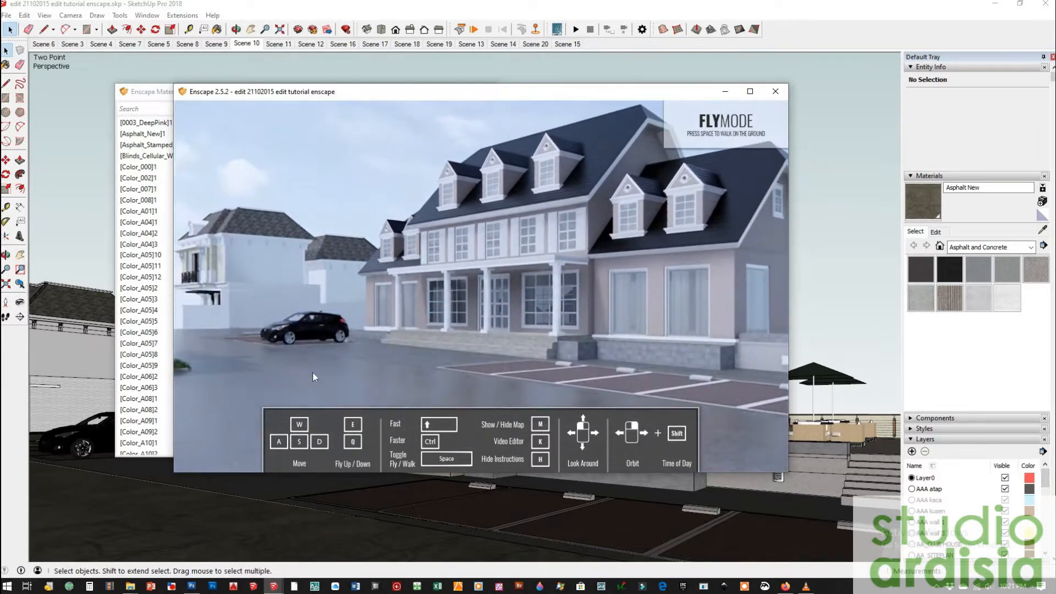
left_click_drag(345, 340, 286, 337)
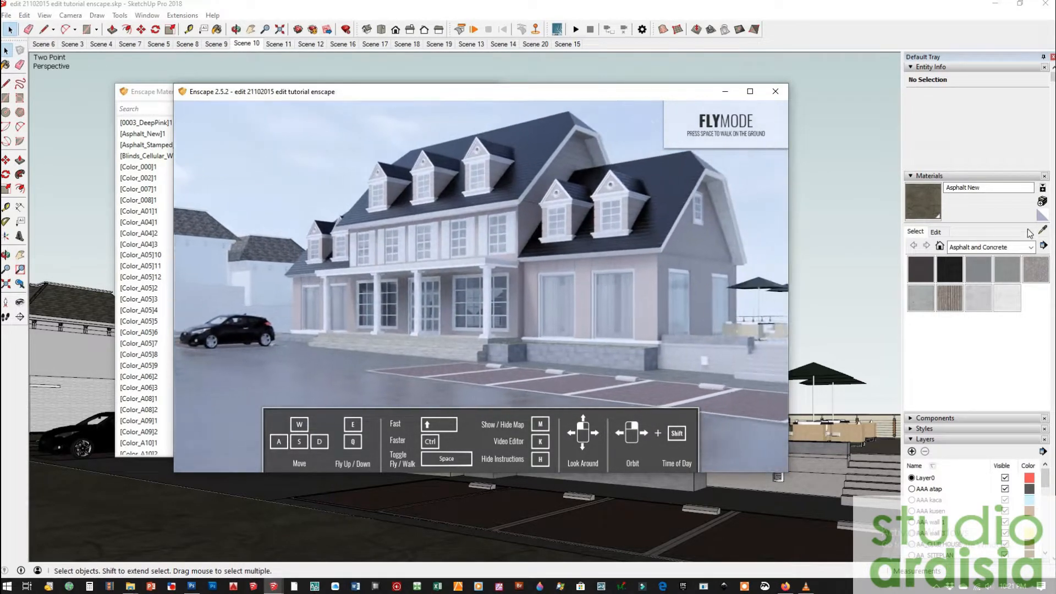
Sample the roof's metal material and set its Roughness to 32.3% with Metallic at 100.0%, checking the result in the Enscape render.
left_click(1042, 230)
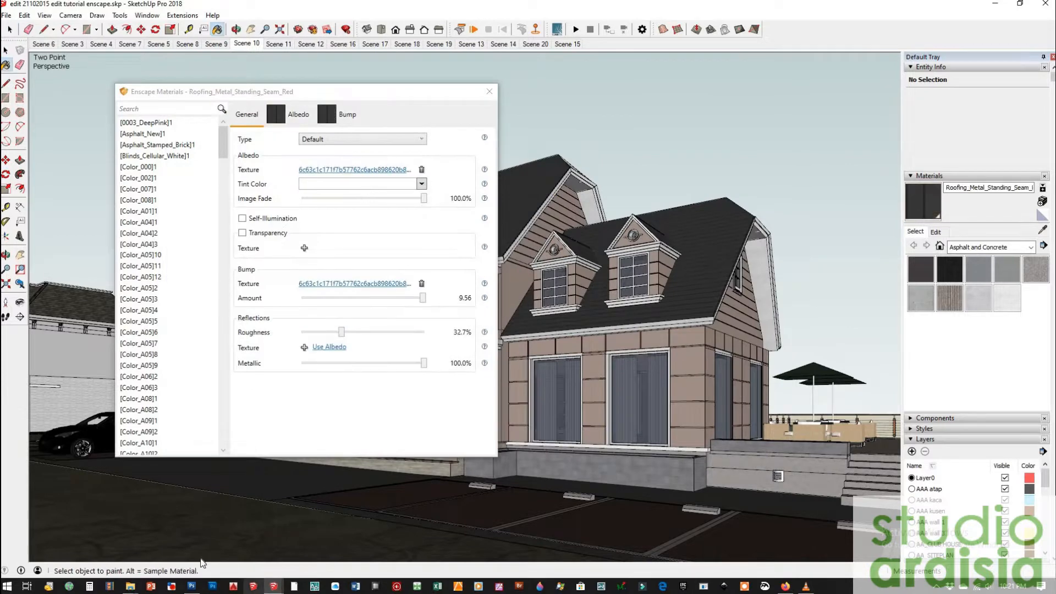
left_click(273, 586)
left_click(171, 541)
key("alt+Tab")
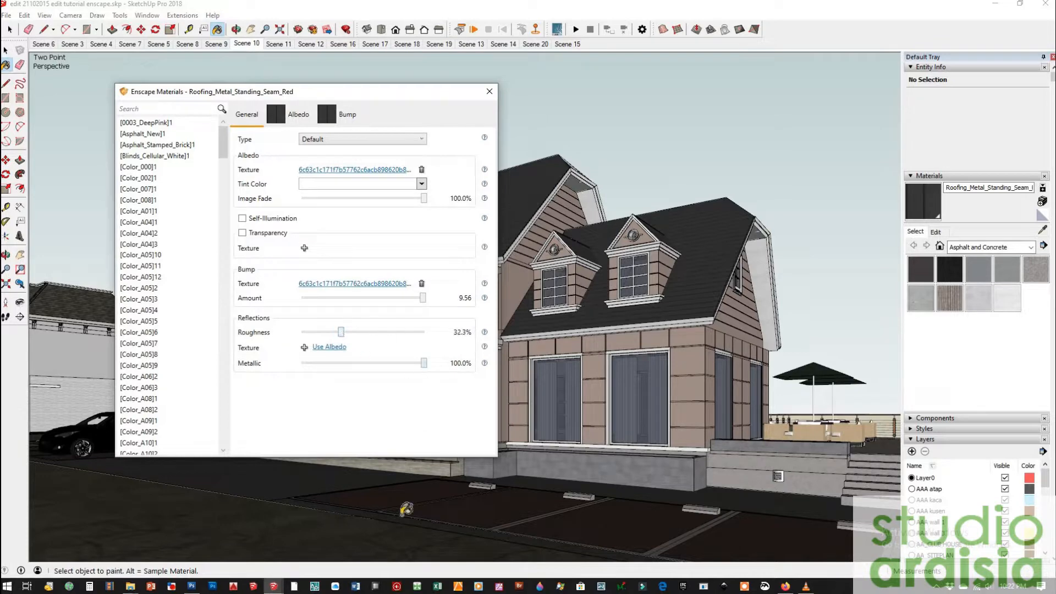
left_click(274, 586)
left_click(182, 554)
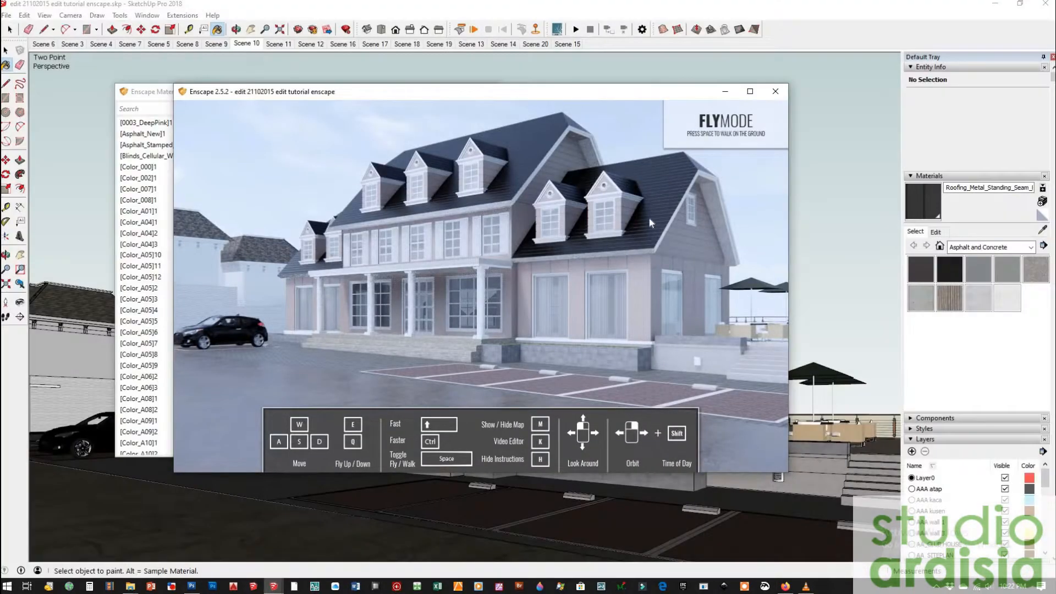
Inspect the roof around the dormers up close in the Enscape render, moving down to the front windows.
scroll(658, 205, "up", 3)
scroll(623, 264, "up", 2)
left_click_drag(623, 264, 680, 262)
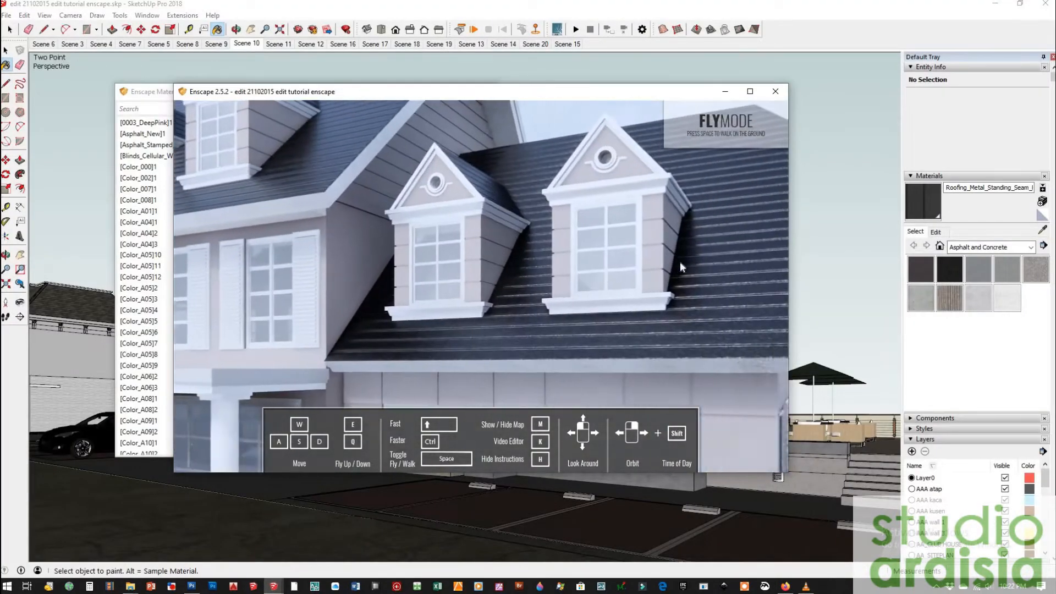
scroll(649, 274, "down", 3)
mouse_move(533, 311)
left_mouse_down()
mouse_move(643, 295)
mouse_move(400, 374)
left_mouse_up()
Sample the window glass material and set its Opacity to 80.6% while comparing with the Enscape render.
key("alt+Tab")
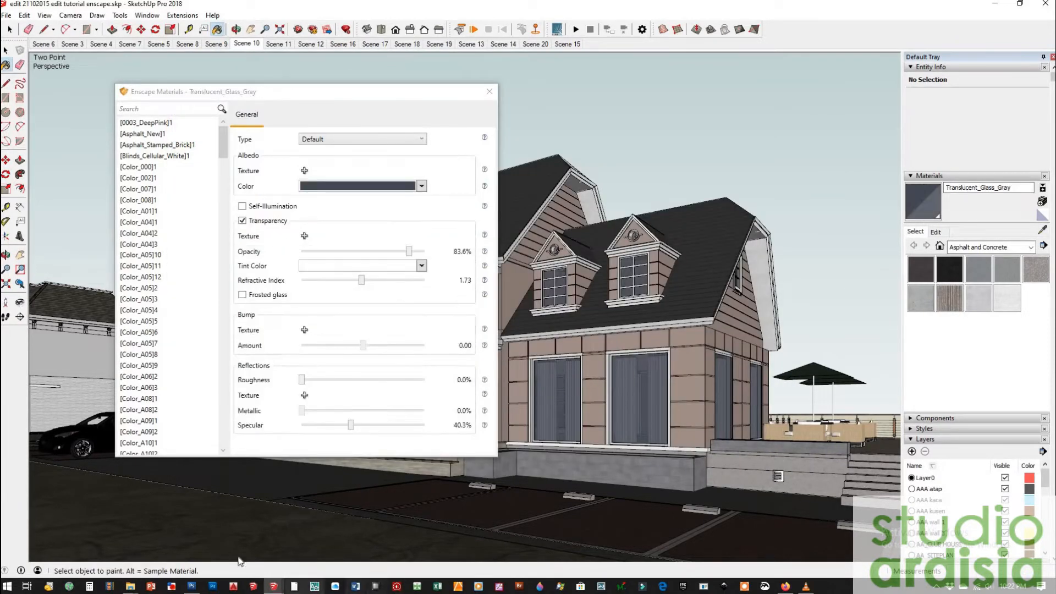
left_click(273, 586)
left_click(182, 555)
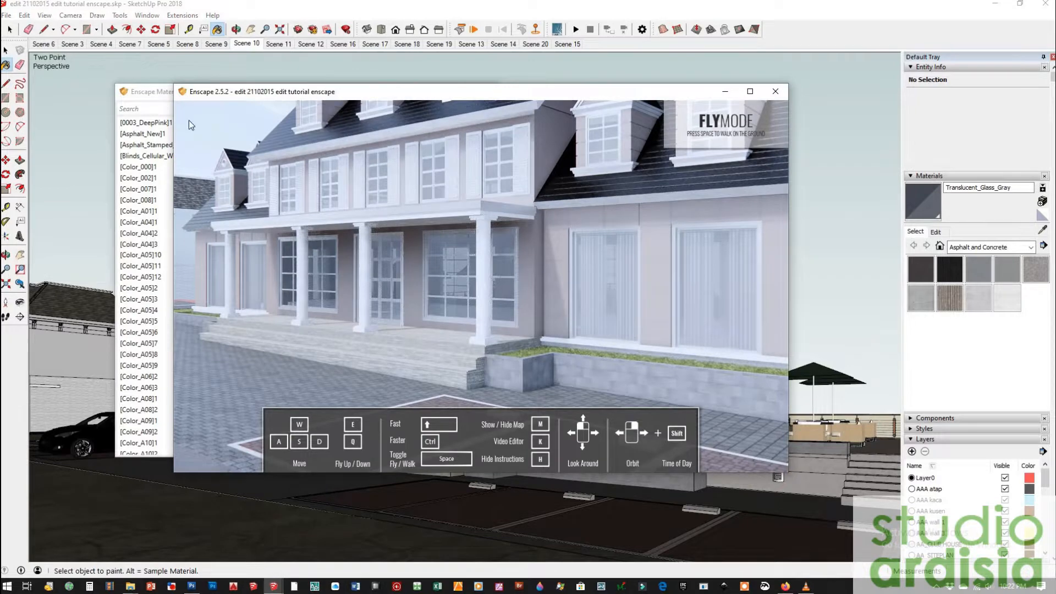
key("alt+Tab")
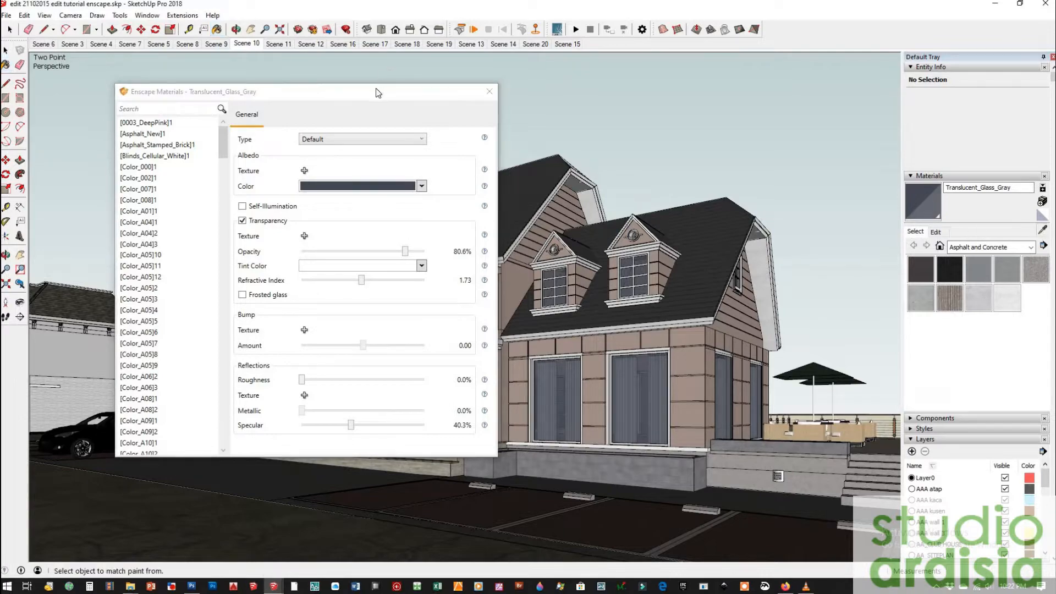
Sample the black car's body material and set its Roughness to 6.3% and Metallic to 40.3%.
left_click_drag(377, 91, 642, 101)
middle_click_drag(319, 419, 193, 425)
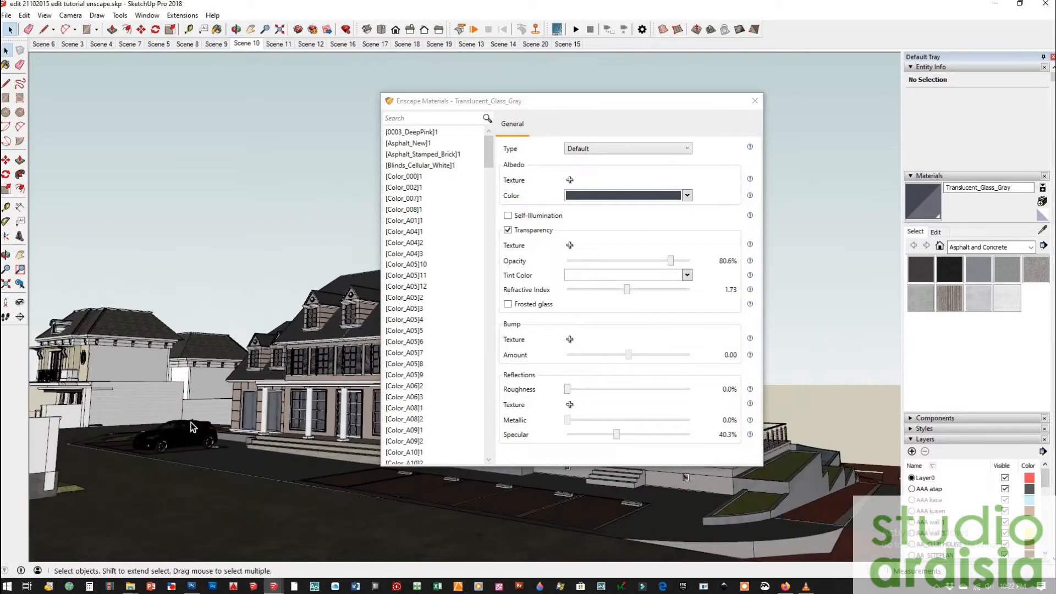
scroll(193, 425, "up", 8)
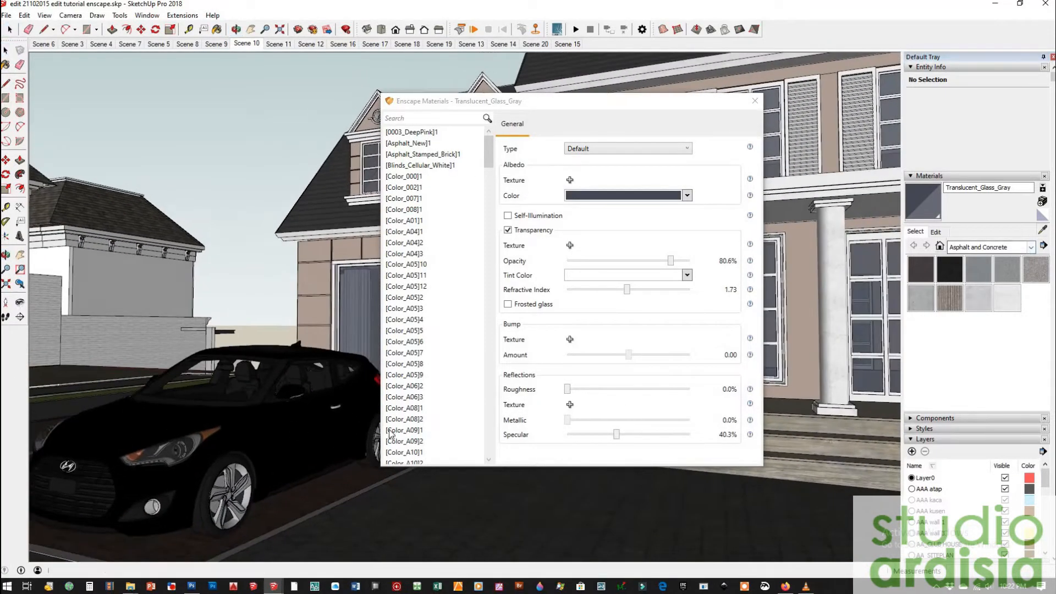
left_click(332, 431)
left_click(616, 364)
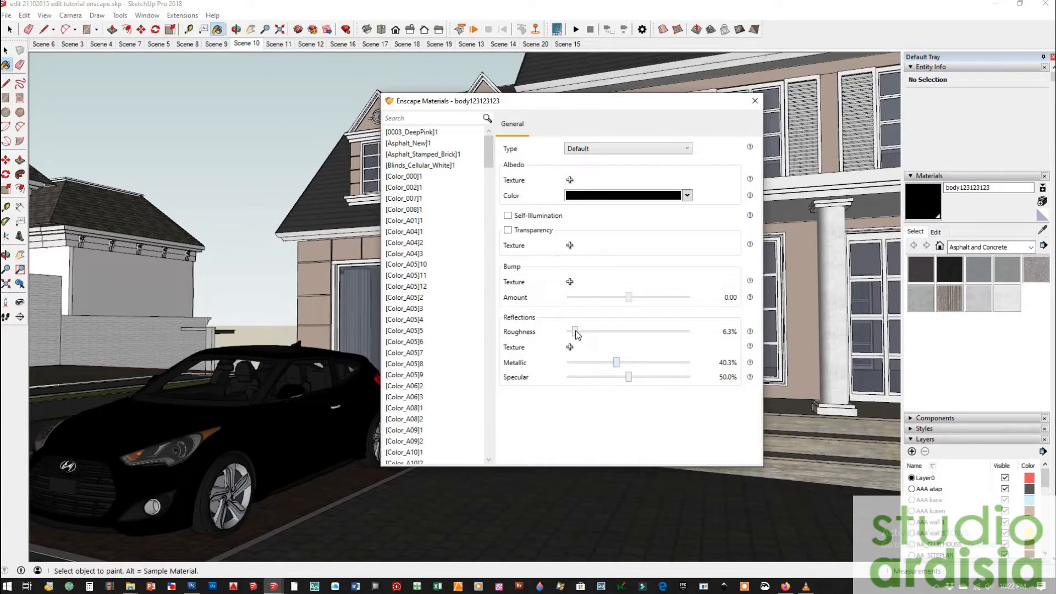
Bring up the Enscape render and examine the black car's paint next to the house entrance.
left_click(278, 589)
left_click(179, 552)
mouse_move(481, 286)
left_mouse_down()
mouse_move(605, 308)
mouse_move(668, 333)
left_mouse_up()
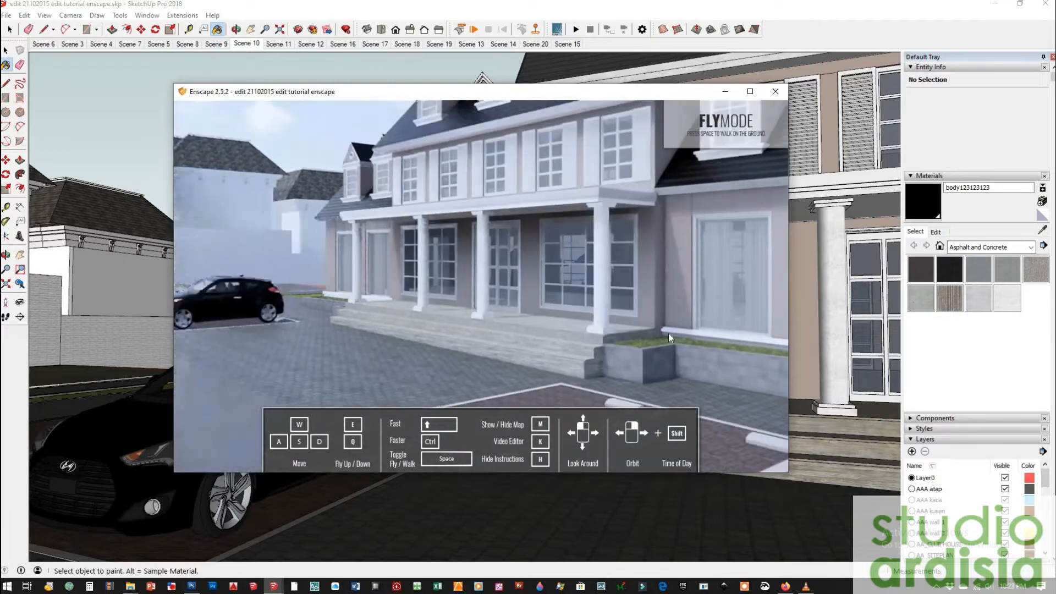
left_click(496, 553)
left_click(278, 587)
left_click(176, 542)
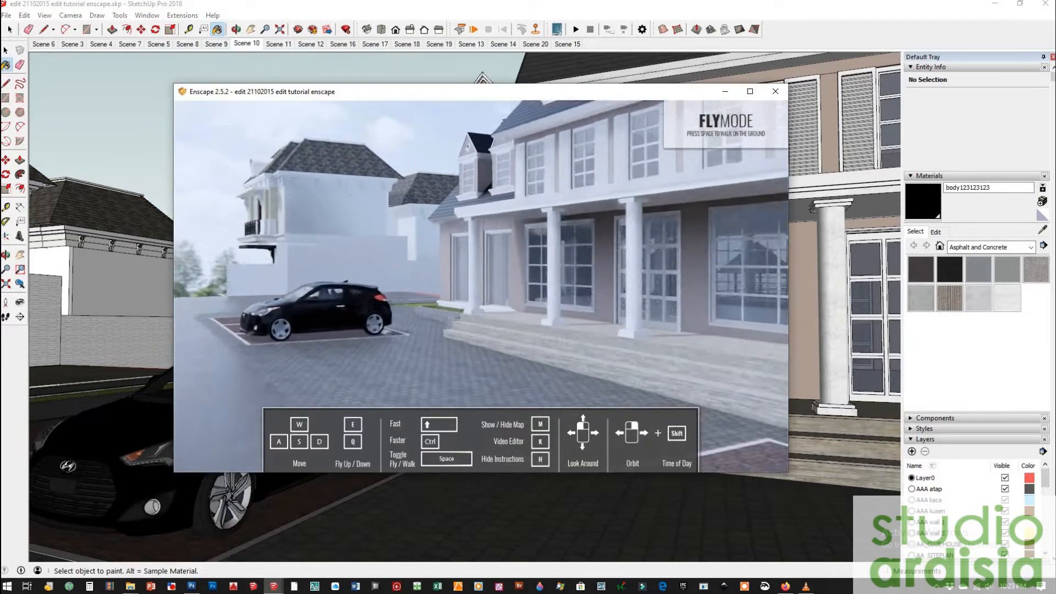
Sample the car's wheel rim material, set its Roughness to 2.2% and raise its Metallic value.
left_click(212, 489, "alt")
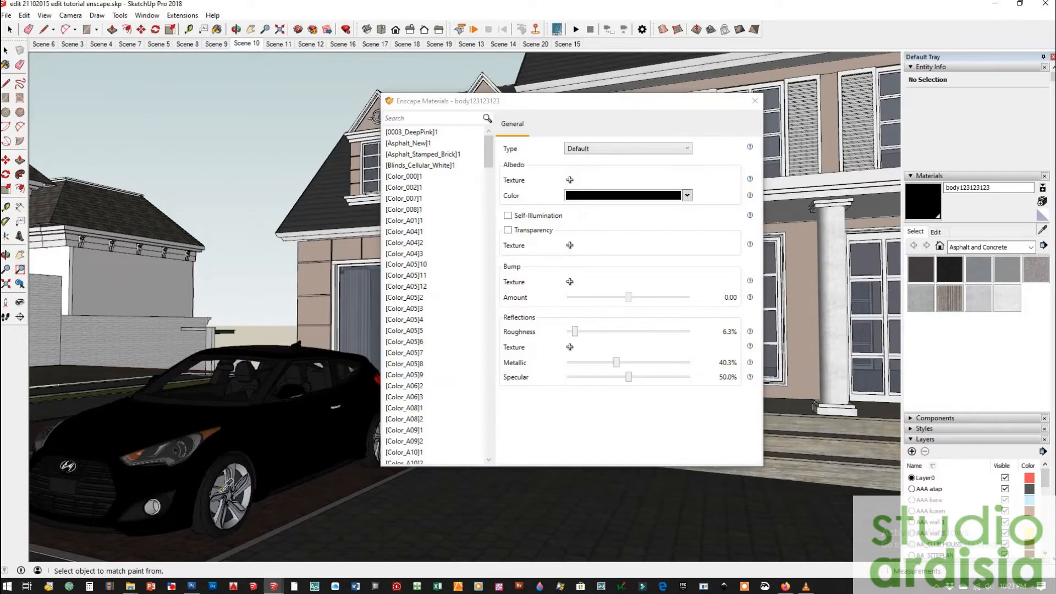
left_click(221, 491, "alt")
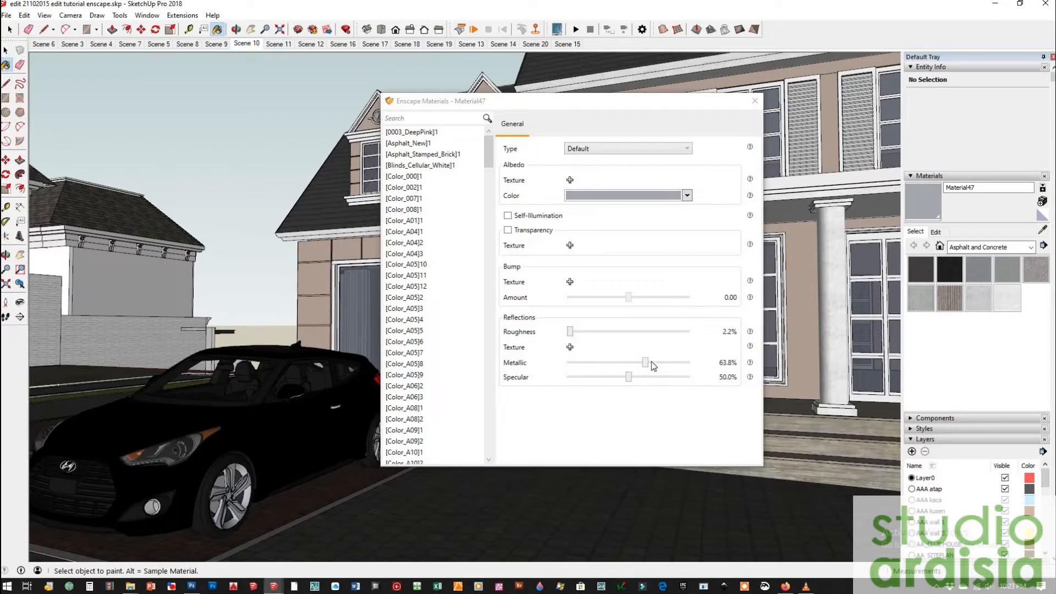
left_click_drag(651, 361, 654, 363)
Check the car's wheels in the Enscape render, and pull the view back to the house front.
left_click(274, 586)
left_click(176, 542)
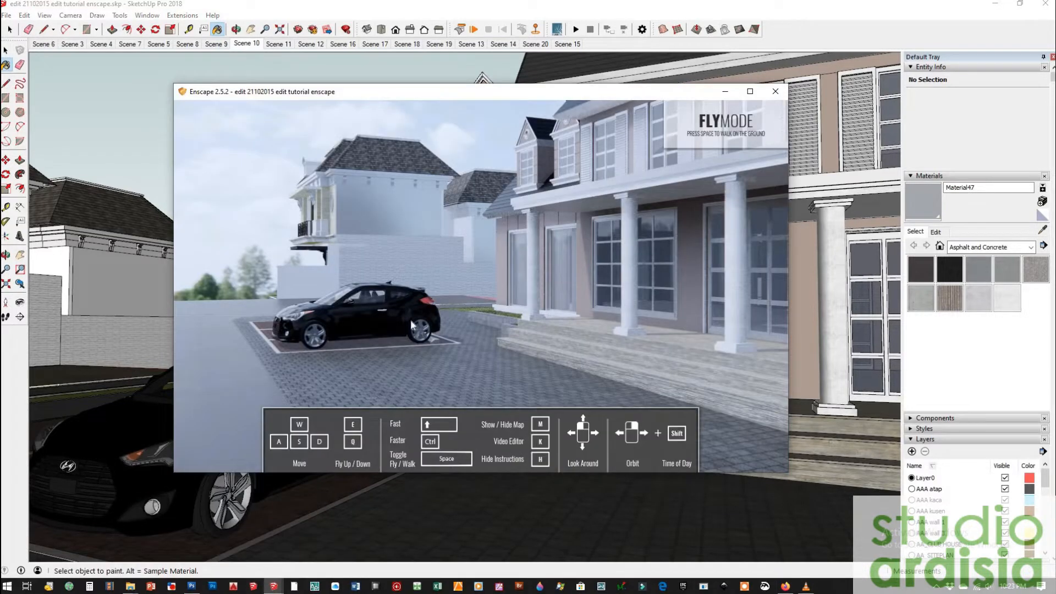
mouse_move(485, 306)
left_mouse_down()
mouse_move(408, 330)
mouse_move(318, 331)
mouse_move(547, 347)
left_mouse_up()
key("s")
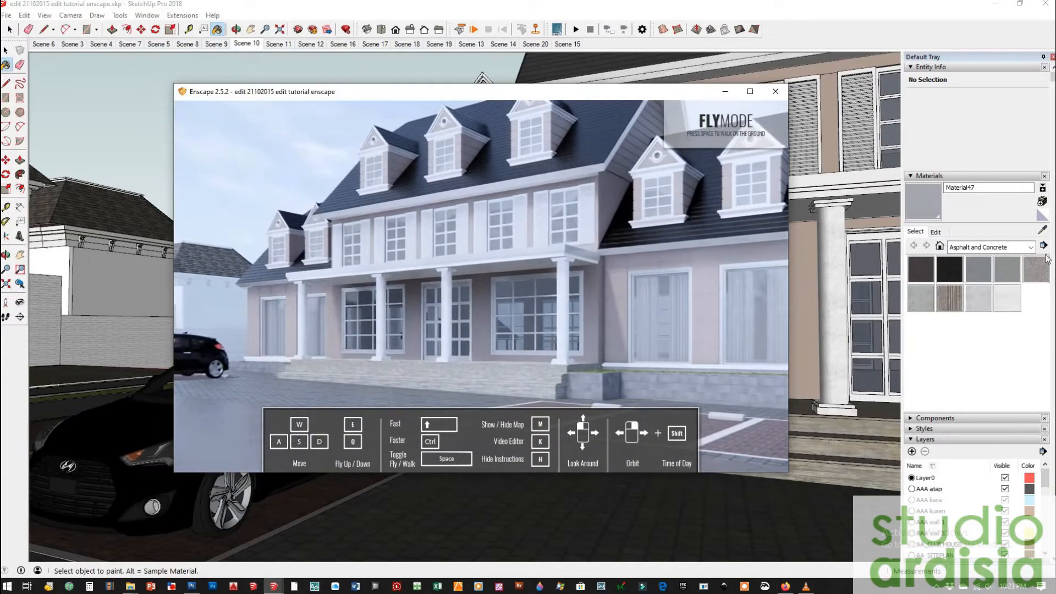
Reframe the Enscape view from farther away to include the whole house, the parked car and the terrace umbrellas.
left_click(7, 53)
left_click(274, 587)
left_click(192, 542)
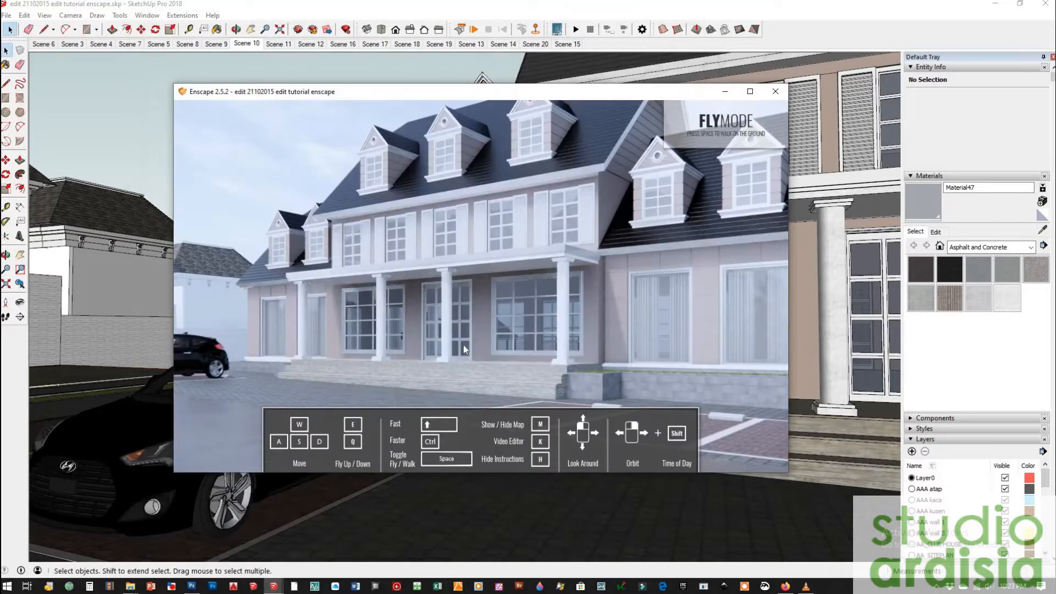
key("s")
key("s")
key("e")
left_click_drag(527, 308, 506, 292)
key("s")
mouse_move(525, 329)
left_mouse_down()
mouse_move(532, 352)
mouse_move(569, 270)
mouse_move(539, 362)
mouse_move(521, 360)
mouse_move(572, 359)
mouse_move(550, 362)
mouse_move(537, 347)
left_mouse_up()
right_click_drag(537, 346, 533, 347)
left_click_drag(520, 315, 516, 315)
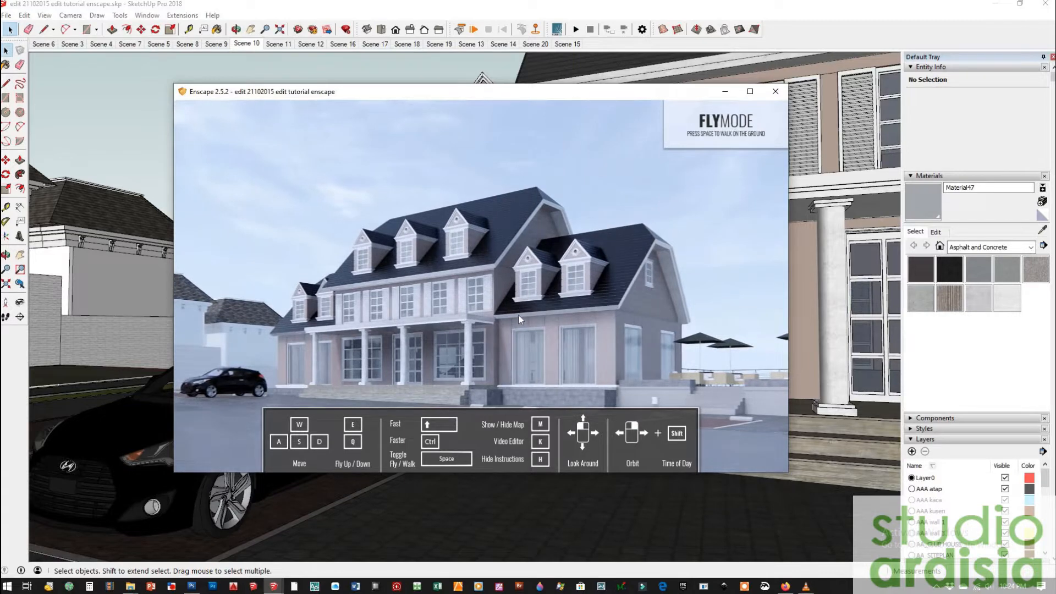
Bring up the Enscape render alongside the atmosphere settings and slightly adjust the view of the house.
key("shift+F11")
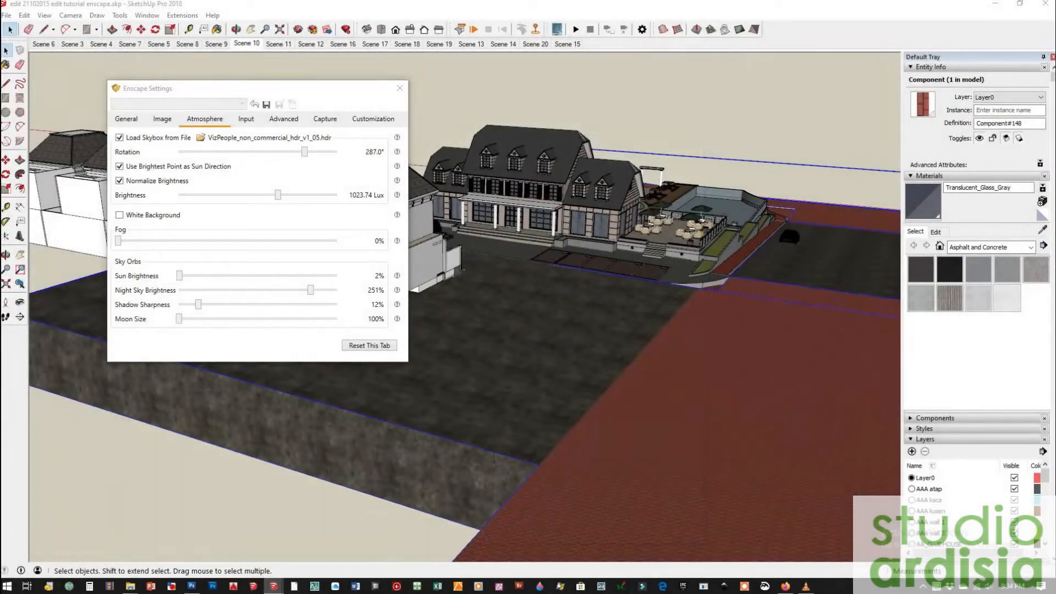
left_click_drag(1055, 434, 486, 304)
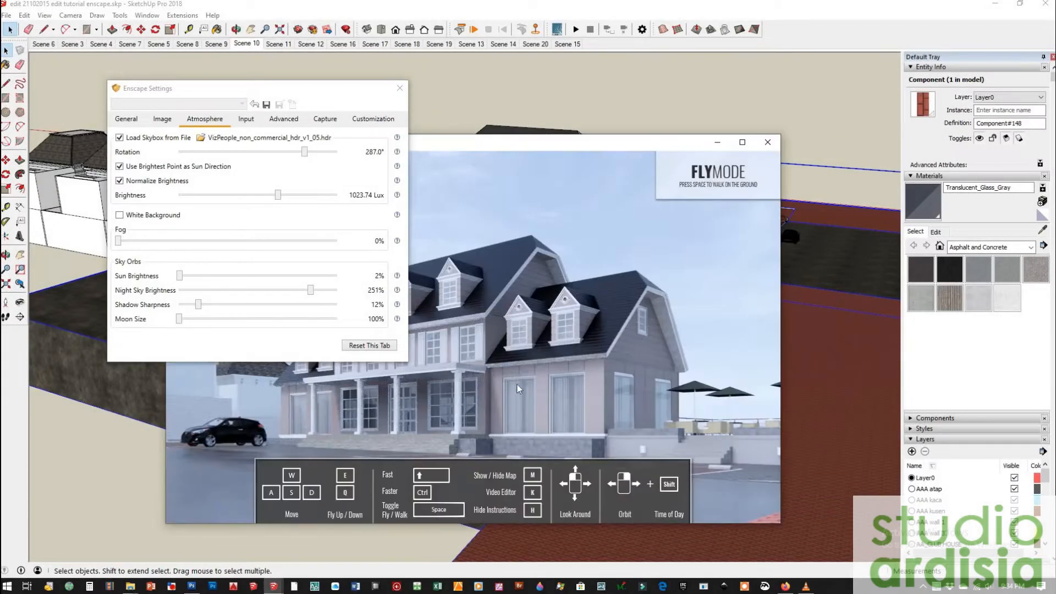
right_click_drag(517, 389, 517, 395)
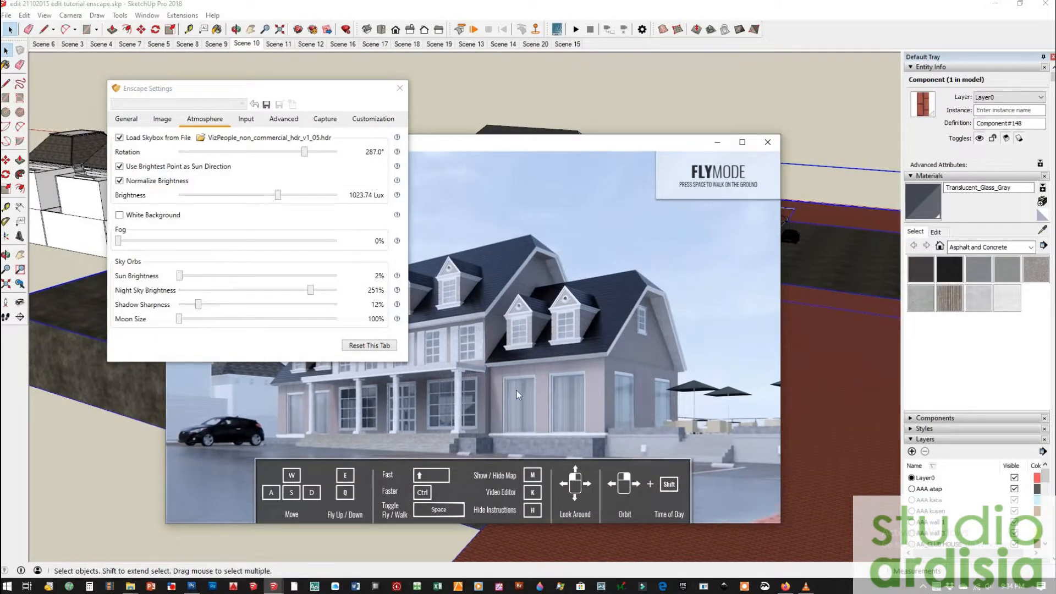
Show the Enscape capture settings and render the current house view as an Ultra HD JPEG image.
left_click(263, 129)
left_click(246, 118)
left_click(325, 119)
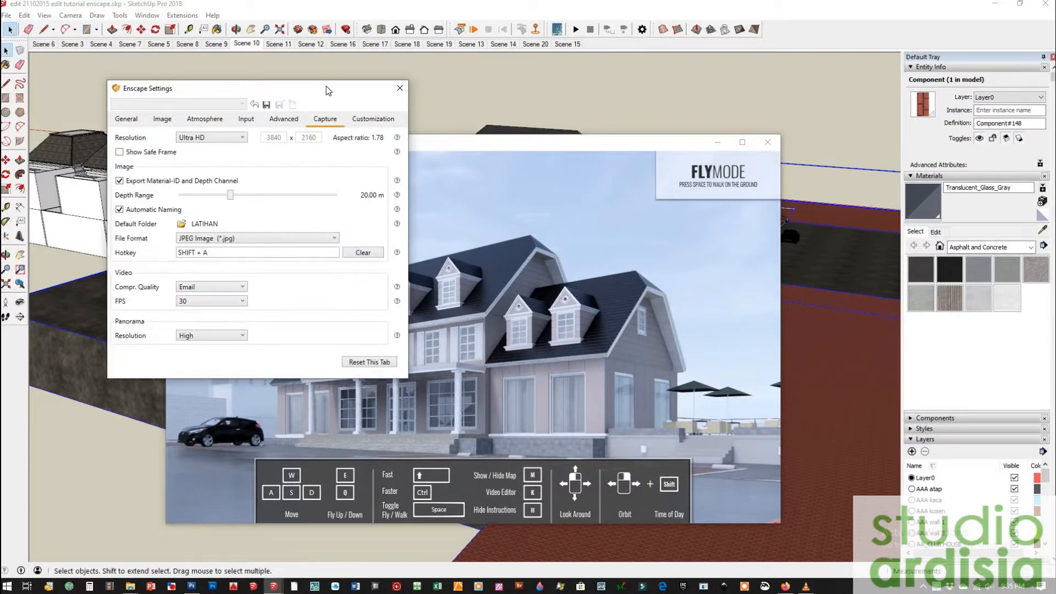
key("shift+a")
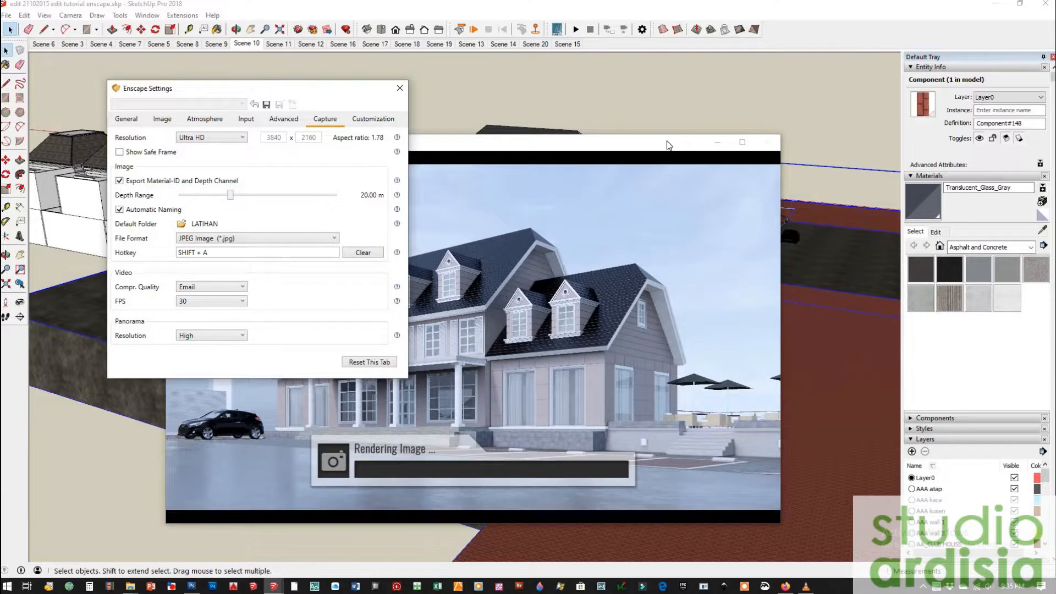
Arrange the Enscape settings and render windows side by side.
left_click_drag(667, 142, 860, 138)
left_click_drag(308, 88, 220, 90)
left_click_drag(605, 145, 561, 145)
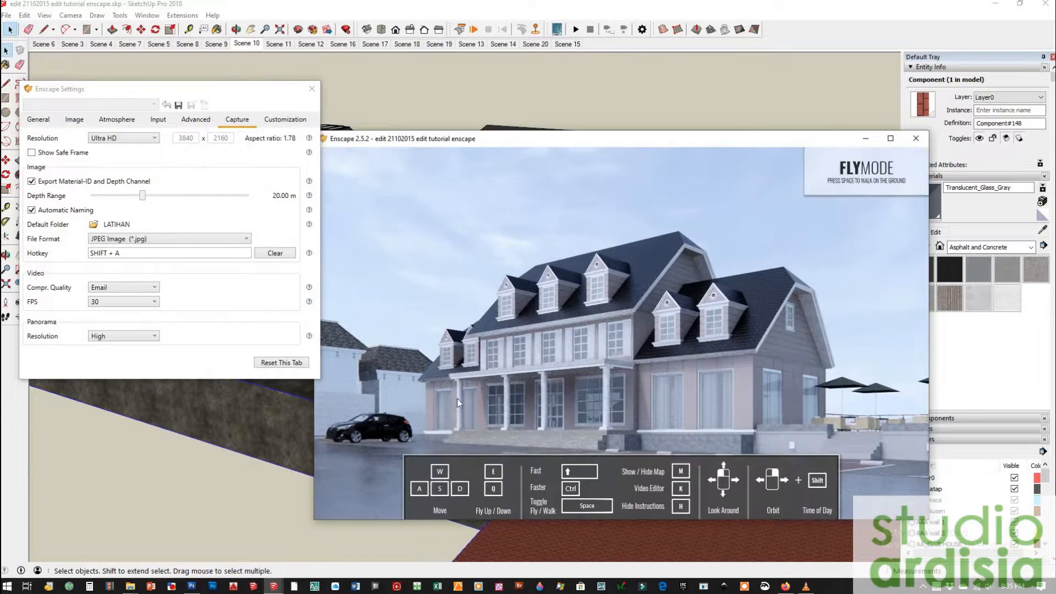
Close the Enscape settings, browse to the LATIHAN folder on PROJECT (G:) and view the newly rendered house image.
mouse_move(130, 586)
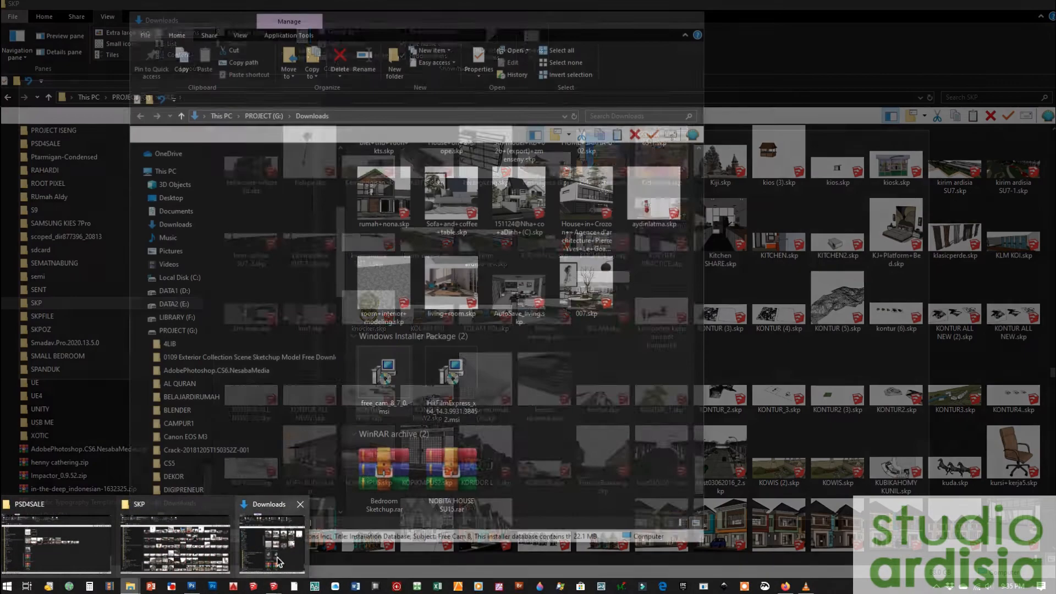
left_click(278, 561)
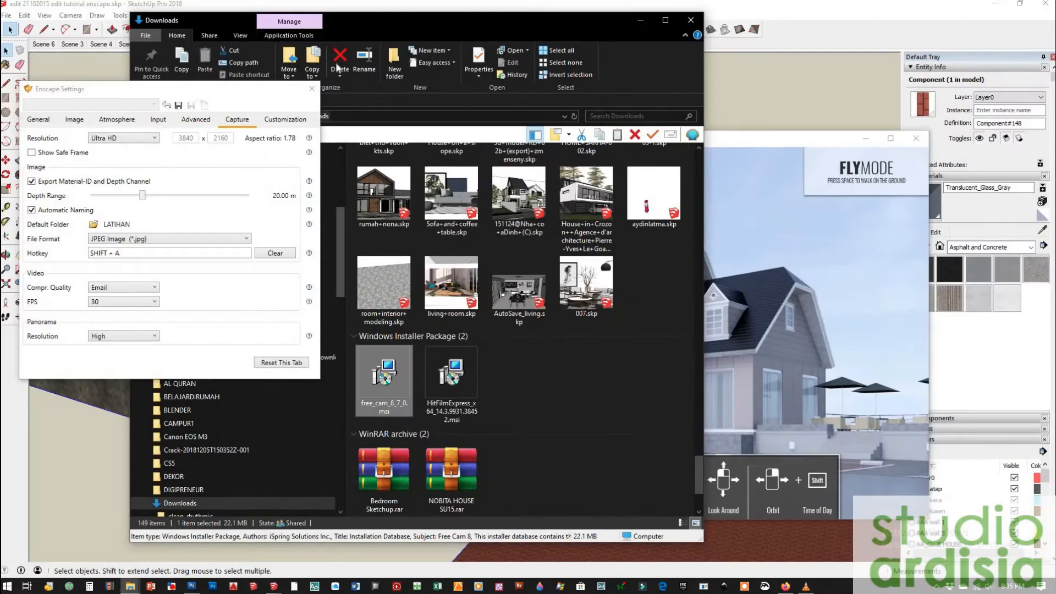
left_click(313, 89)
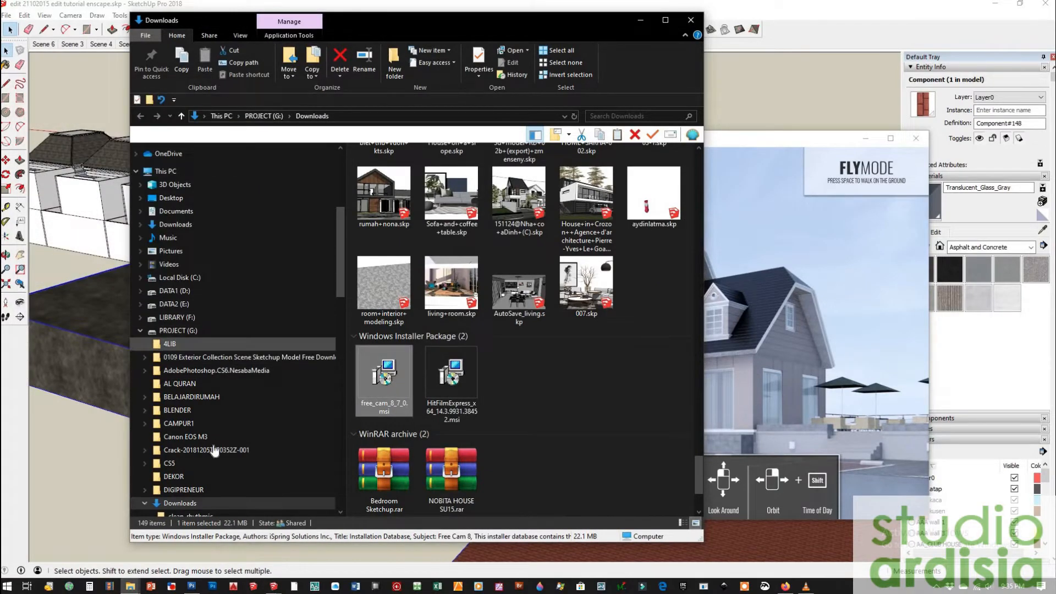
scroll(215, 451, "down", 4)
left_click(178, 507)
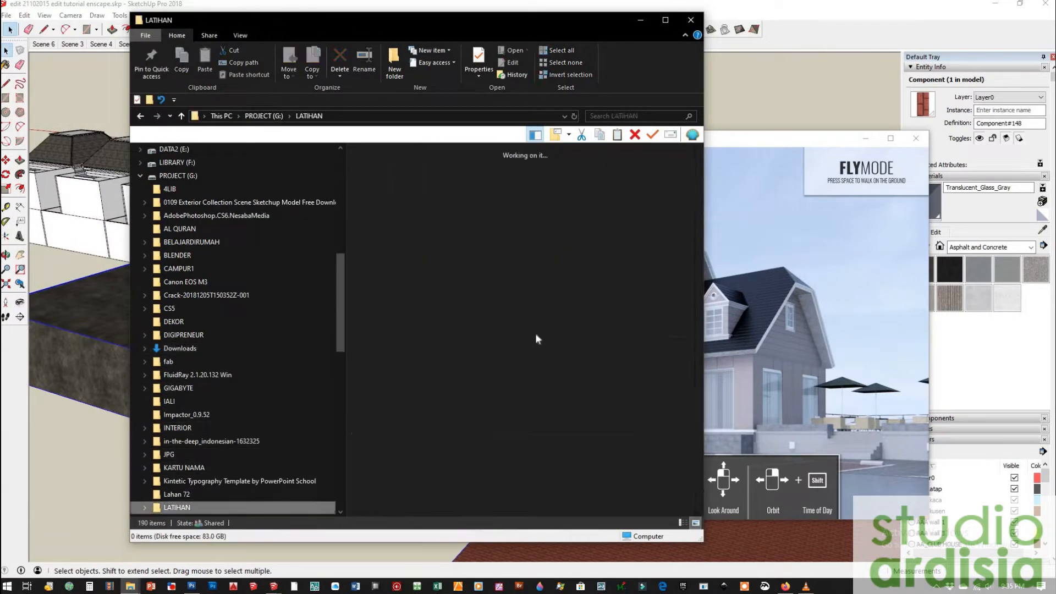
double_click(509, 265)
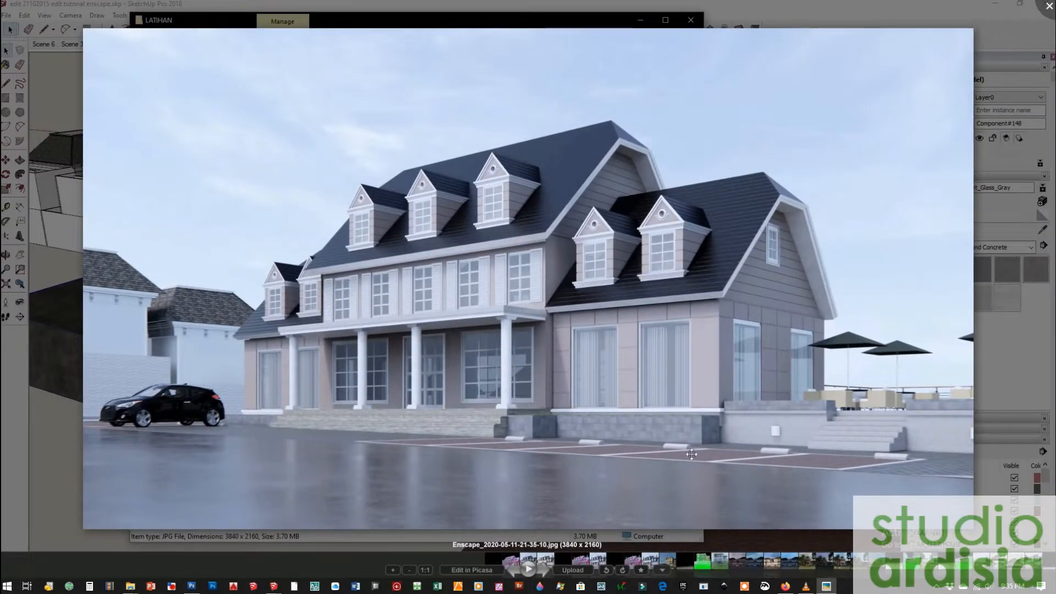
key("Escape")
Return to the SketchUp model with a closer aerial view of the house, and open the Enscape Asset Library in an enlarged window.
left_click(273, 587)
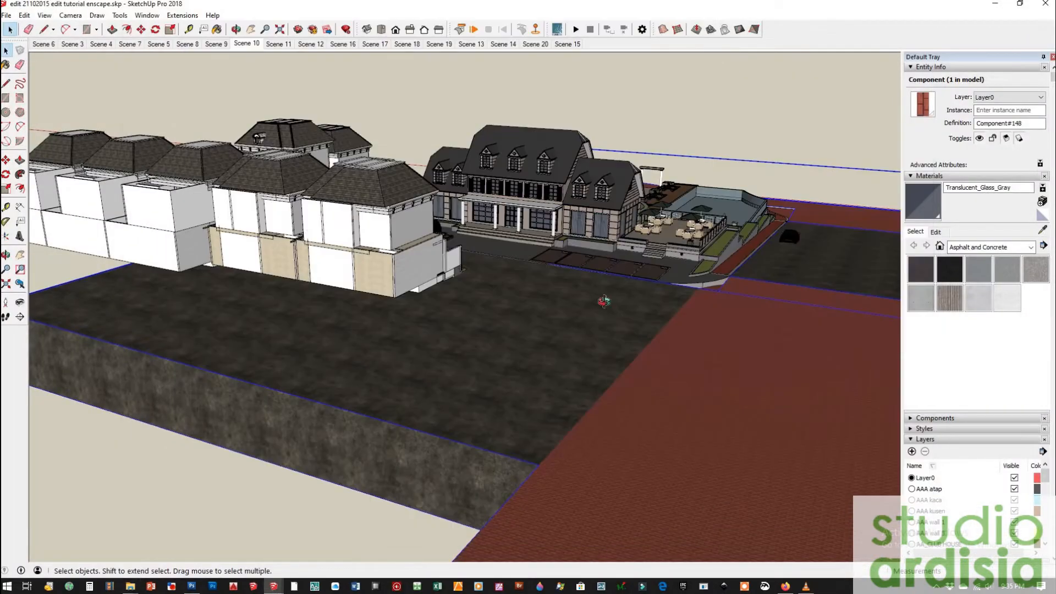
mouse_move(604, 302)
middle_mouse_down()
mouse_move(517, 413)
mouse_move(599, 404)
middle_mouse_up()
scroll(605, 402, "up", 5)
left_click(182, 16)
mouse_move(206, 57)
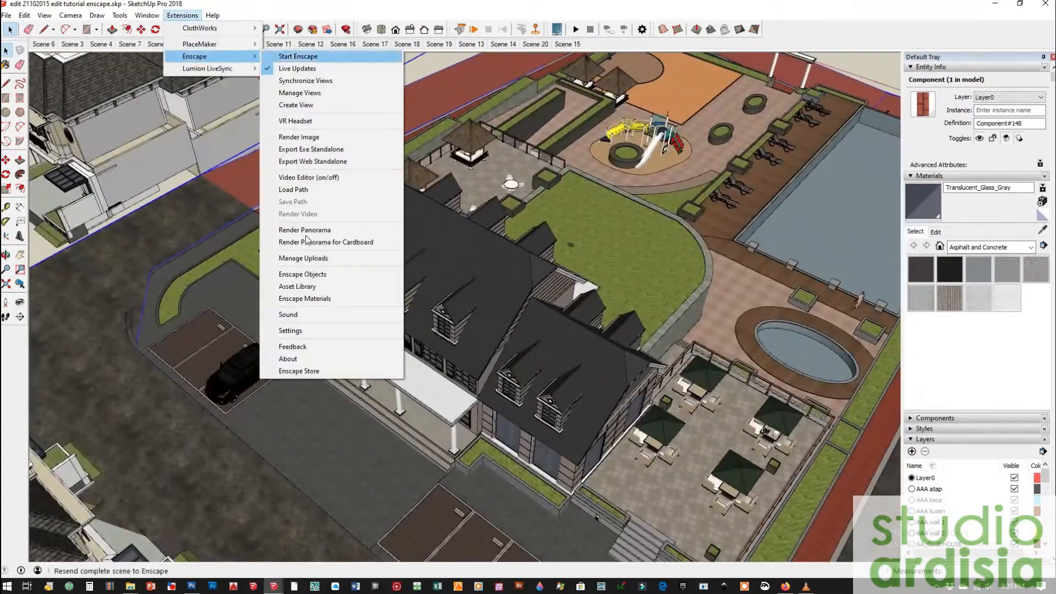
left_click(300, 287)
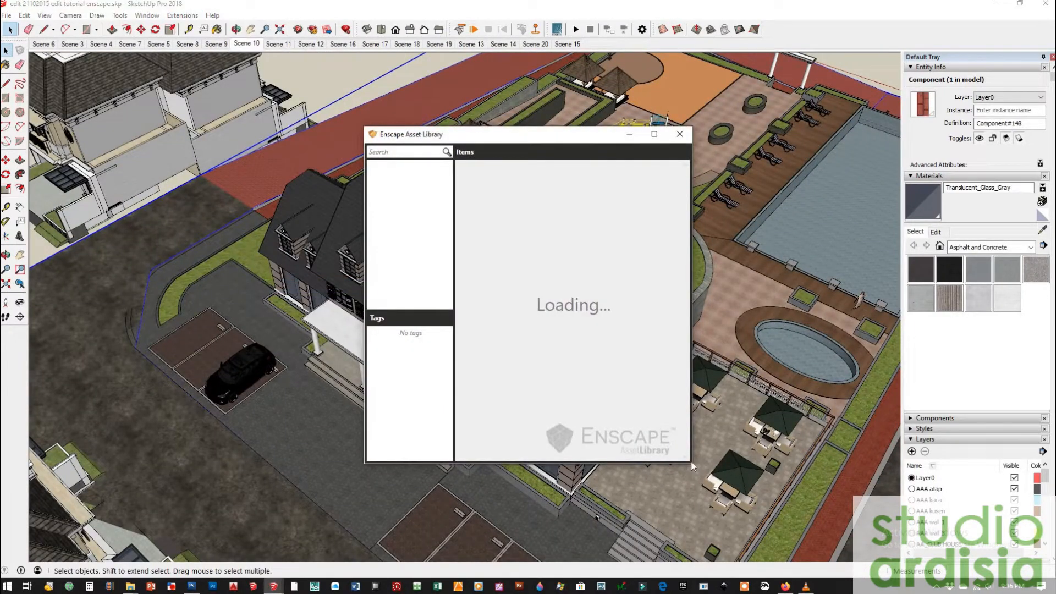
left_click_drag(694, 465, 855, 524)
left_click_drag(688, 135, 570, 86)
Choose Bush 4 from the Vegetation category and place it at the planter below the house's front windows.
left_click(296, 197)
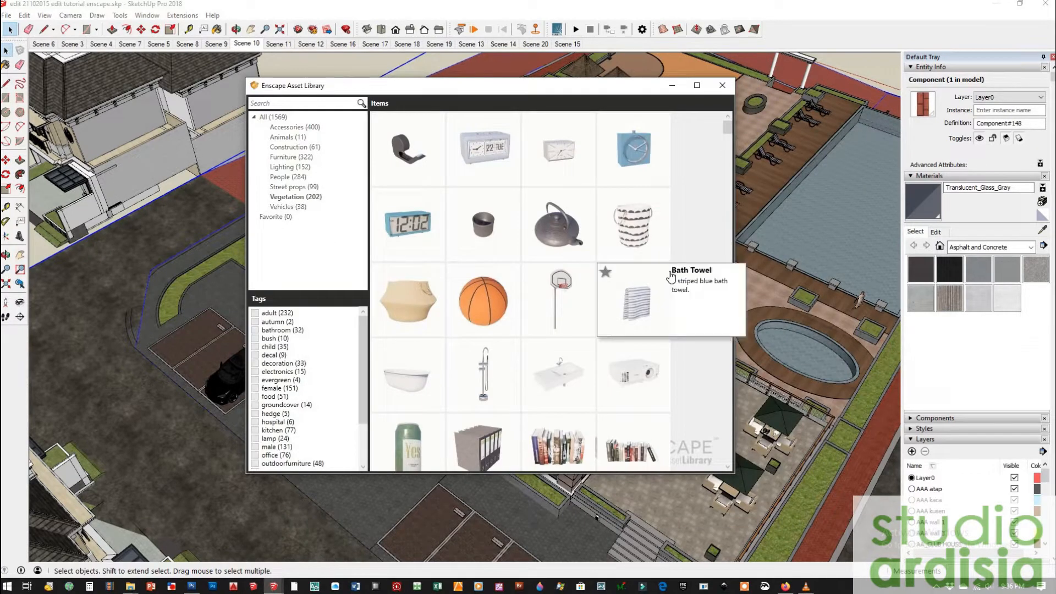
scroll(638, 337, "down", 10)
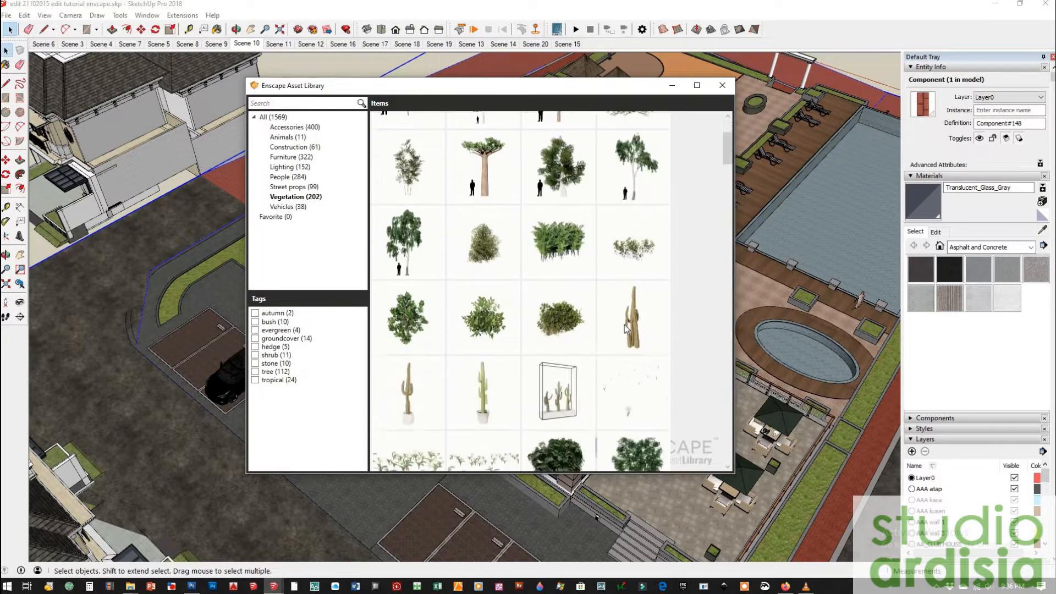
scroll(674, 322, "down", 13)
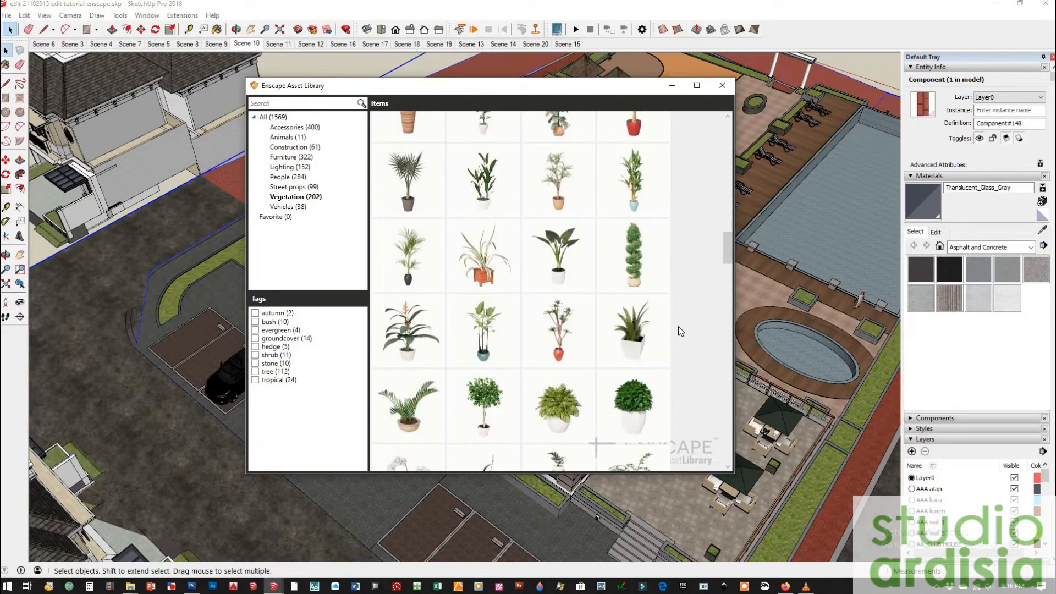
left_click_drag(728, 259, 729, 127)
scroll(605, 416, "down", 2)
left_click(566, 417)
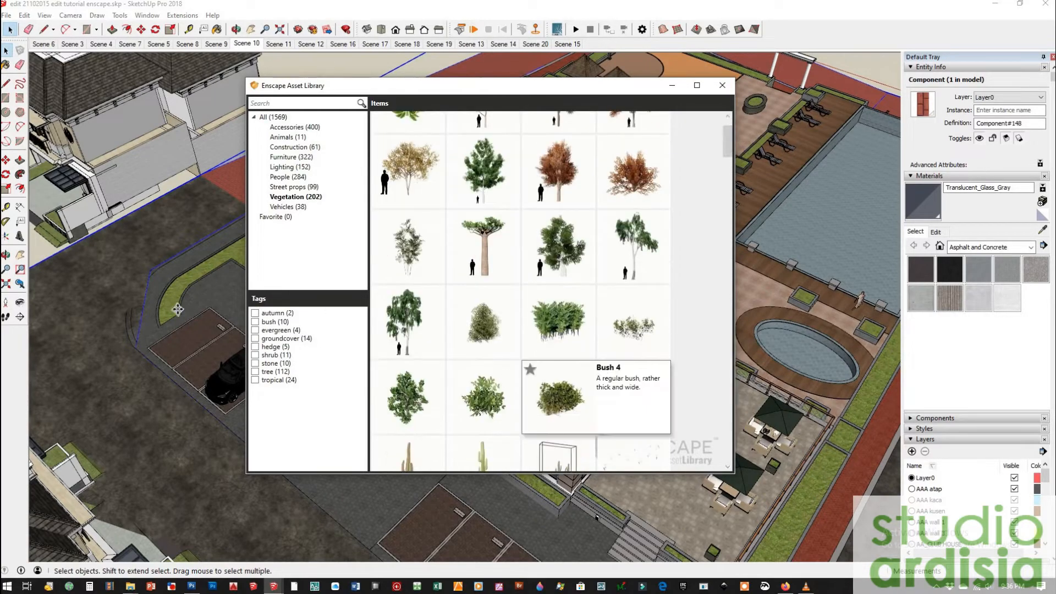
scroll(177, 309, "up", 8)
left_click(376, 299)
middle_click_drag(378, 365, 663, 389)
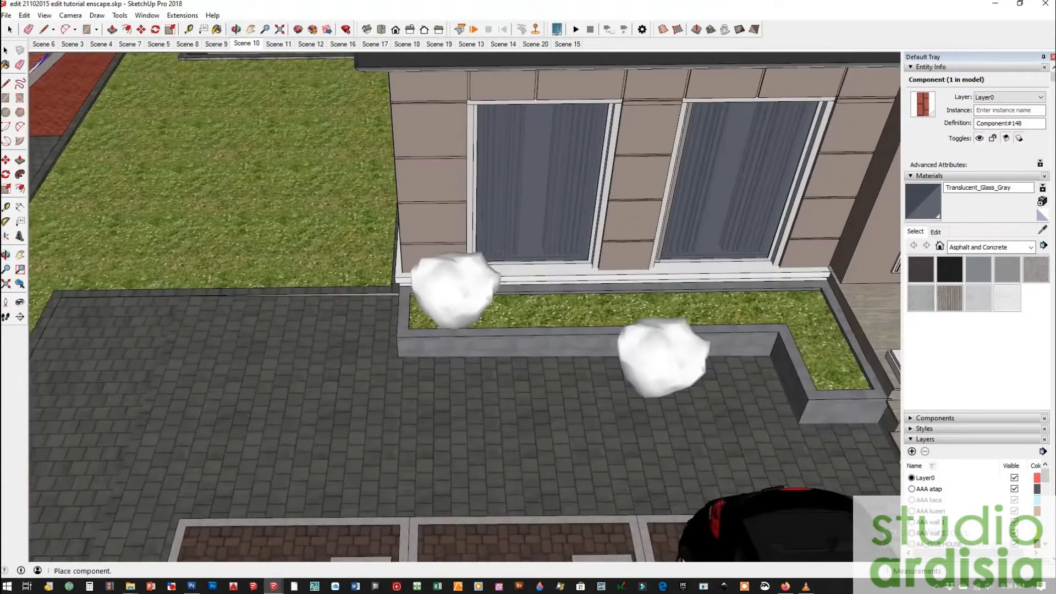
Move the placed bush into the far end of the planter, away from the porch.
key("space")
scroll(515, 322, "up", 4)
left_click(7, 161)
left_click(325, 305)
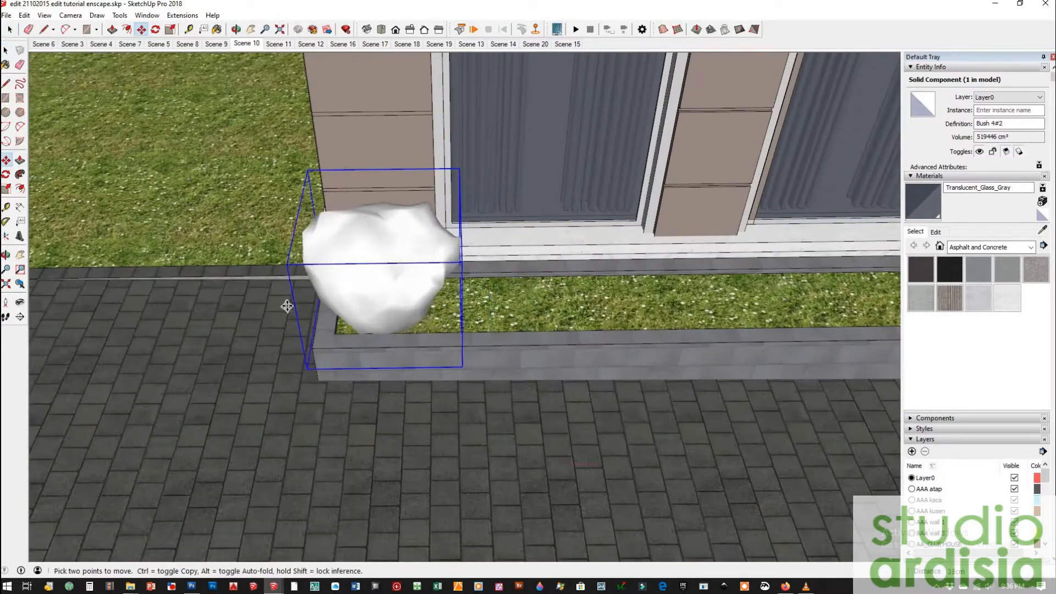
left_click(288, 304)
Copy the bush repeatedly along the planter's long side to form a continuous row up to its corner.
scroll(287, 305, "down", 4)
key("ctrl")
left_click(354, 398)
left_click(401, 401)
left_click(453, 402)
key("ctrl")
left_click(501, 408)
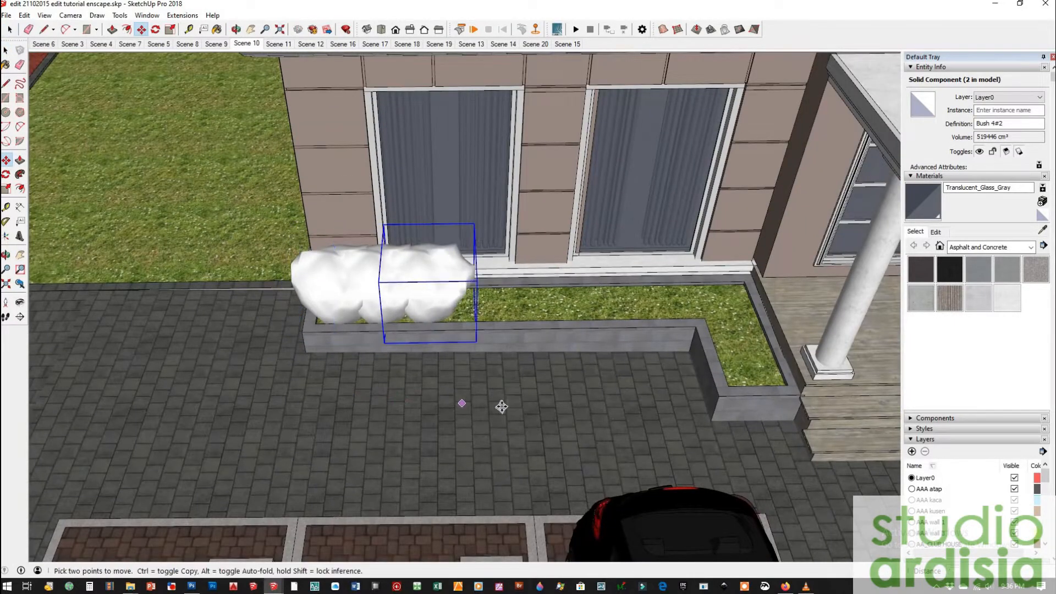
left_click(501, 407)
key("ctrl")
left_click(543, 413)
left_click(595, 414)
key("ctrl")
left_click(517, 413)
left_click(565, 413)
key("ctrl")
left_click(528, 419)
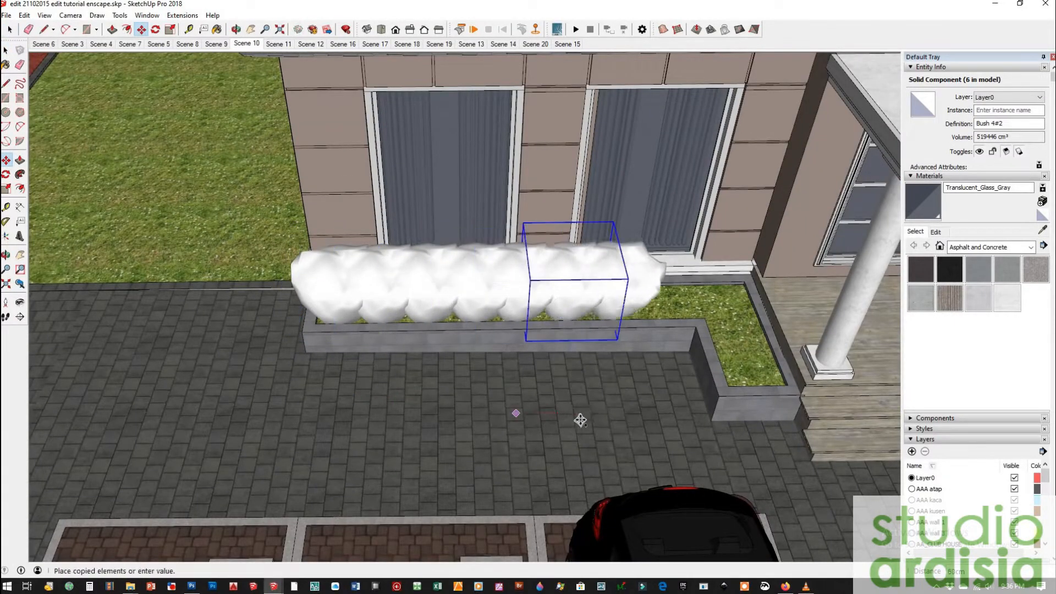
left_click(580, 419)
key("ctrl")
left_click(538, 423)
left_click(588, 415)
key("ctrl")
left_click(566, 411)
left_click(616, 407)
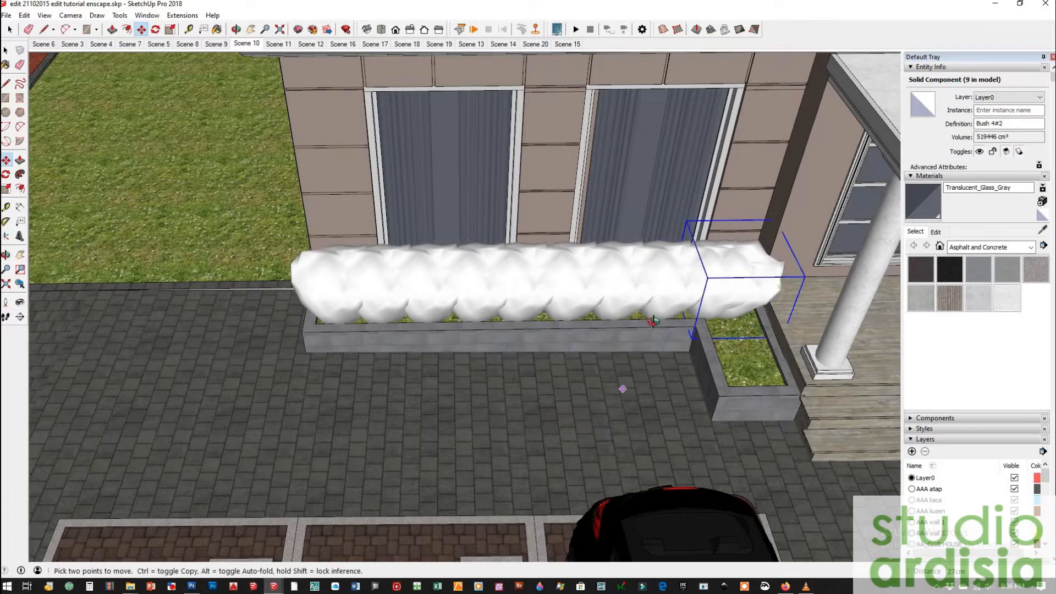
Continue the bush copies around the corner into the planter's short leg beside the porch.
middle_click_drag(709, 438, 507, 377)
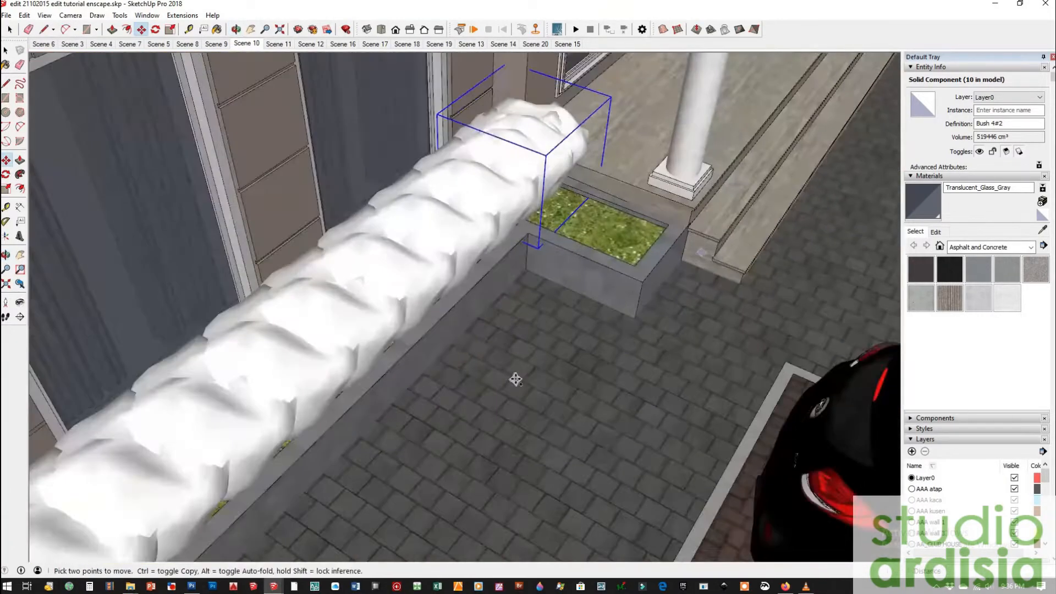
key("ctrl")
left_click(501, 382)
left_click(554, 409)
Check the planted bush row in the Enscape render window.
left_click(6, 50)
scroll(565, 306, "down", 2)
middle_click_drag(565, 306, 349, 559)
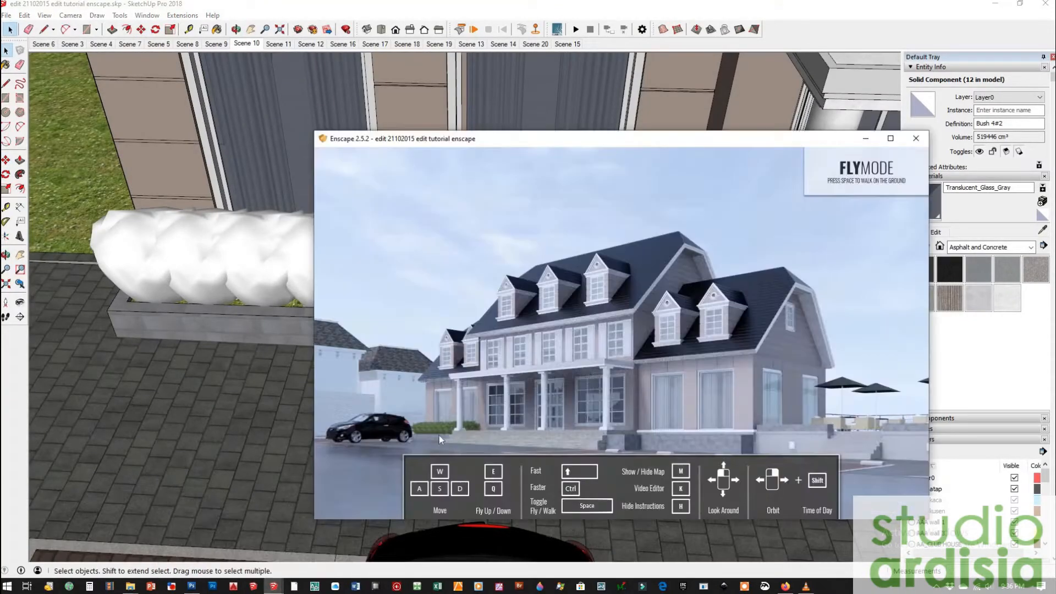
Return to the SketchUp model and delete all the Bush 4 copies in the planter.
left_click(233, 272)
mouse_move(233, 273)
middle_mouse_down()
mouse_move(347, 351)
mouse_move(262, 317)
mouse_move(289, 348)
mouse_move(176, 275)
middle_mouse_up()
left_click_drag(74, 231, 730, 463)
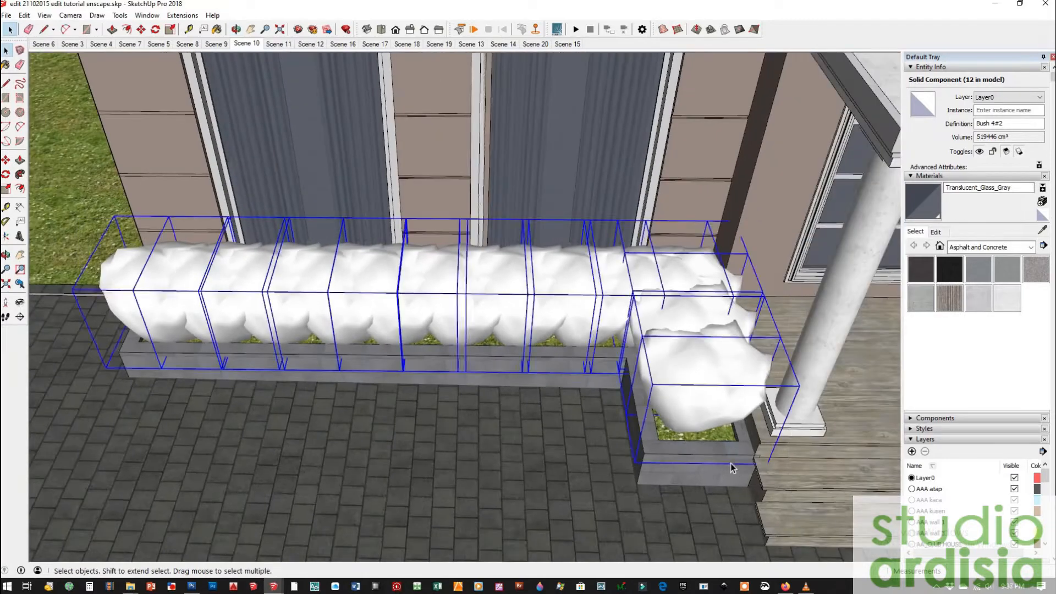
key("Delete")
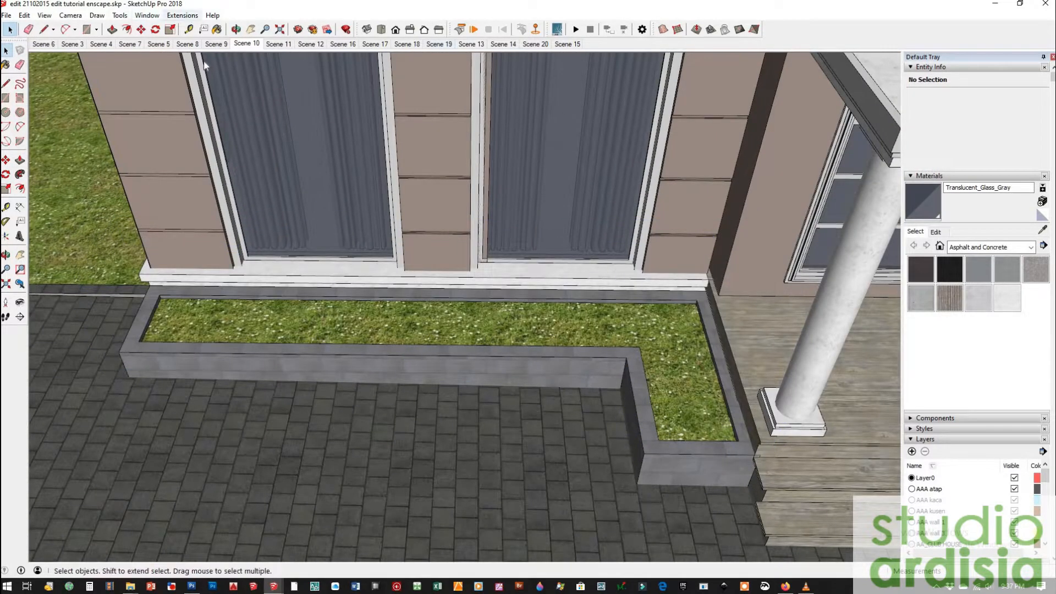
Reopen the Enscape Asset Library, widen it, and place Modular Hedge 02 at the far end of the front planter.
left_click(182, 15)
mouse_move(198, 54)
left_click(308, 286)
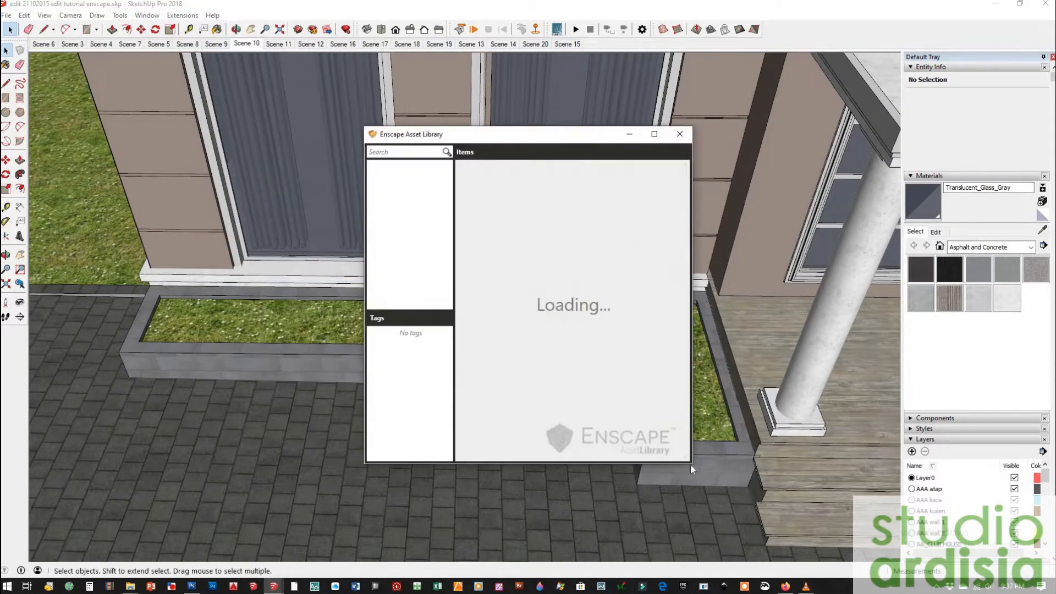
left_click_drag(691, 308, 1016, 308)
scroll(863, 314, "down", 3)
scroll(880, 322, "down", 20)
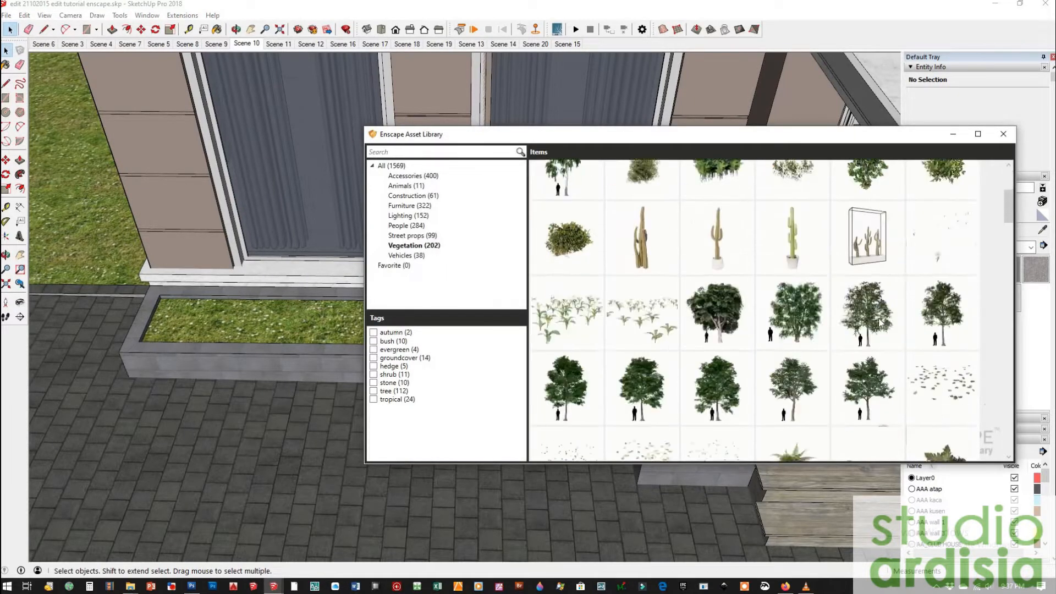
scroll(880, 321, "up", 10)
left_click(806, 317)
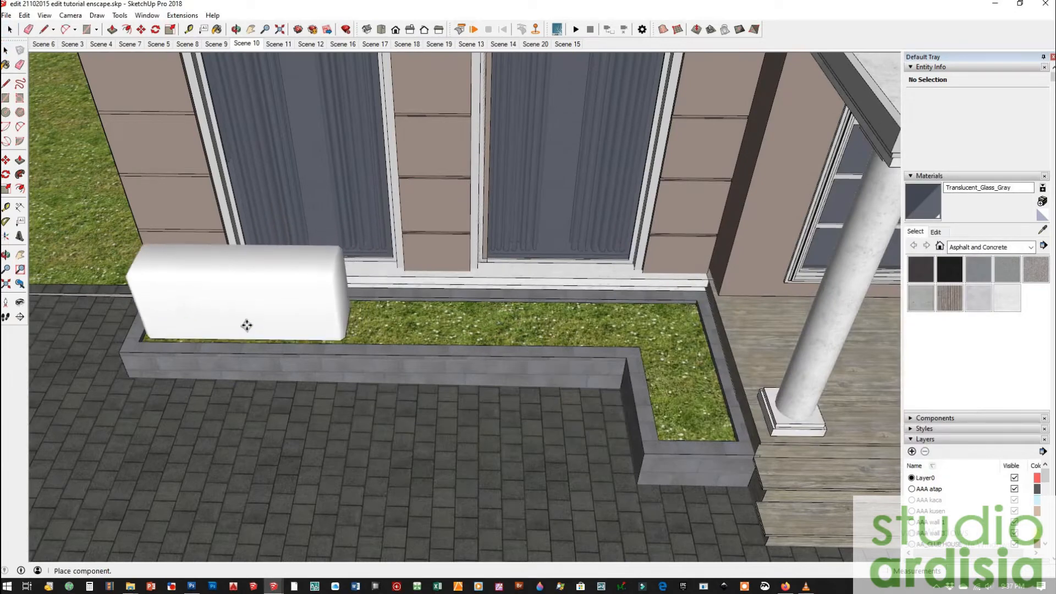
left_click(144, 336)
Move the library window aside and copy the hedge along the planter's long side to make a row of three.
left_click(6, 160)
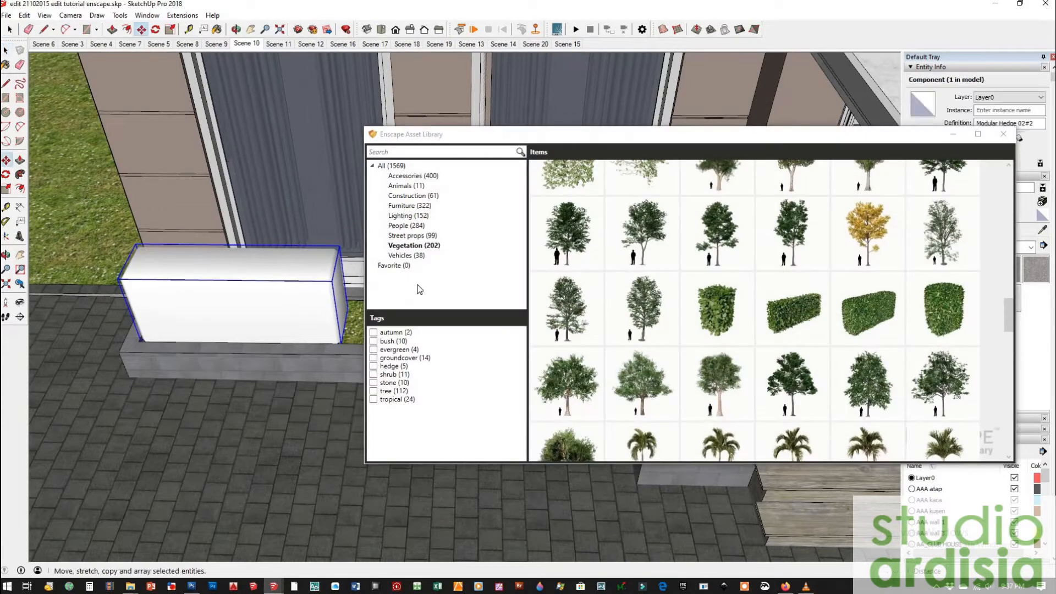
left_click_drag(707, 142, 1055, 148)
left_click(223, 472)
key("ctrl")
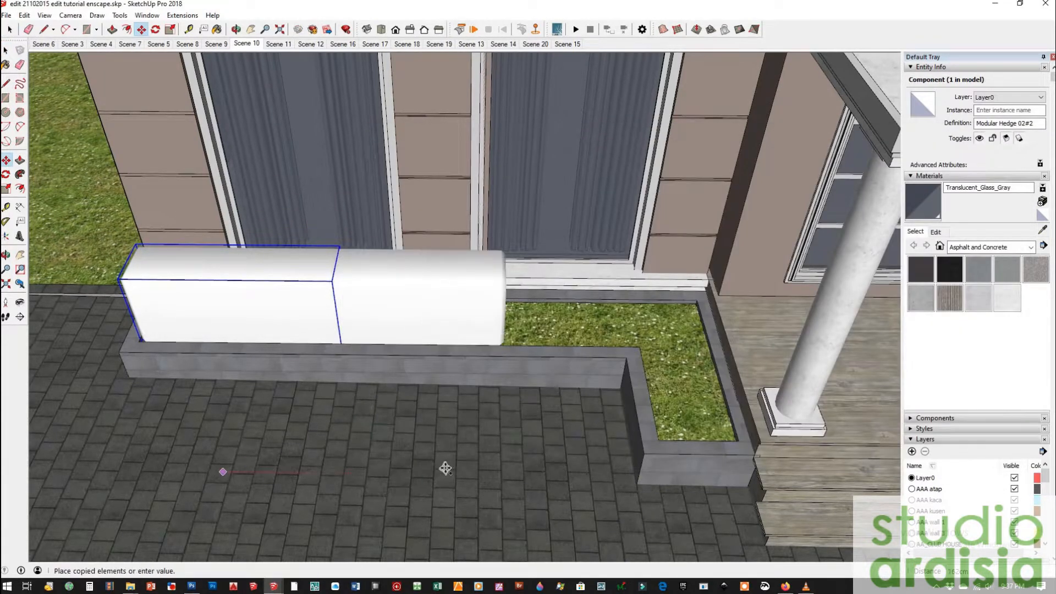
left_click(501, 469)
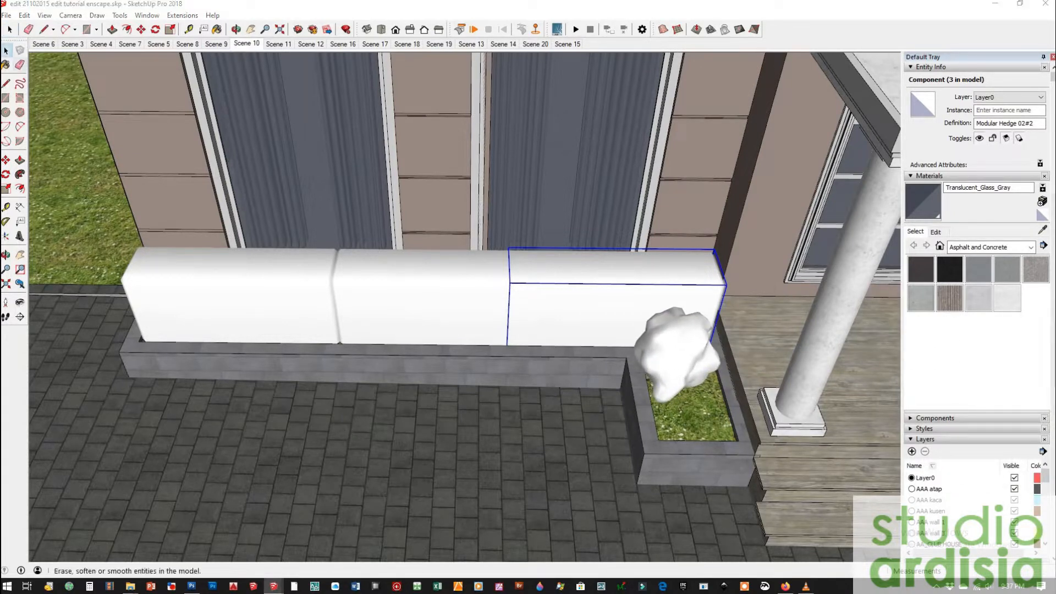
Scale the Bush 2 in the planter's short leg, adjust its position, and copy it alongside.
mouse_move(273, 586)
mouse_move(154, 545)
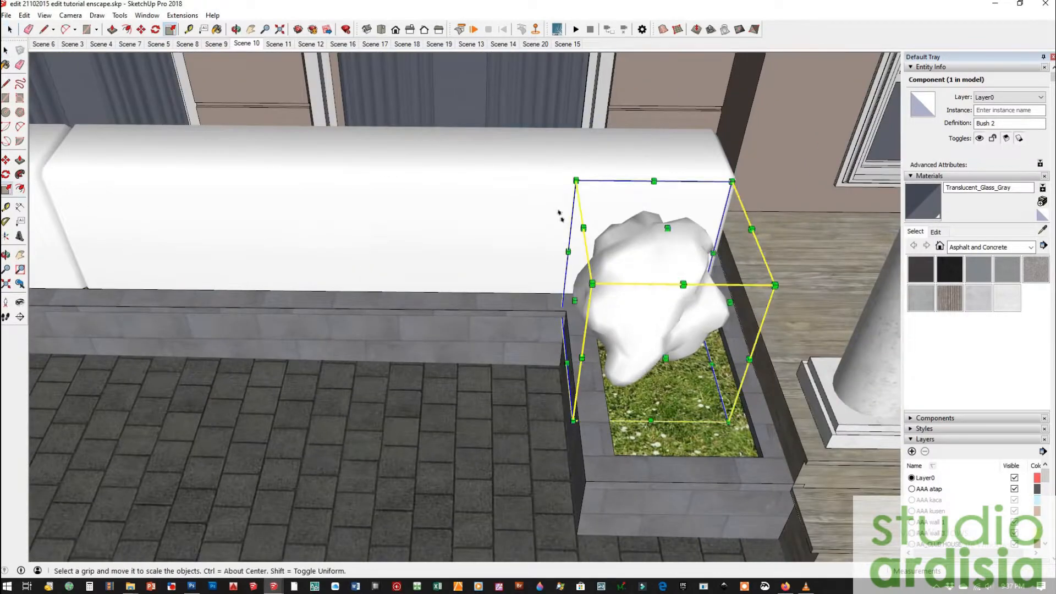
scroll(533, 315, "down", 2)
left_click_drag(564, 214, 503, 129)
left_click_drag(511, 429, 562, 431)
middle_click_drag(301, 424, 647, 410)
mouse_move(614, 423)
left_mouse_down()
mouse_move(589, 423)
mouse_move(605, 428)
left_mouse_up()
key("ctrl")
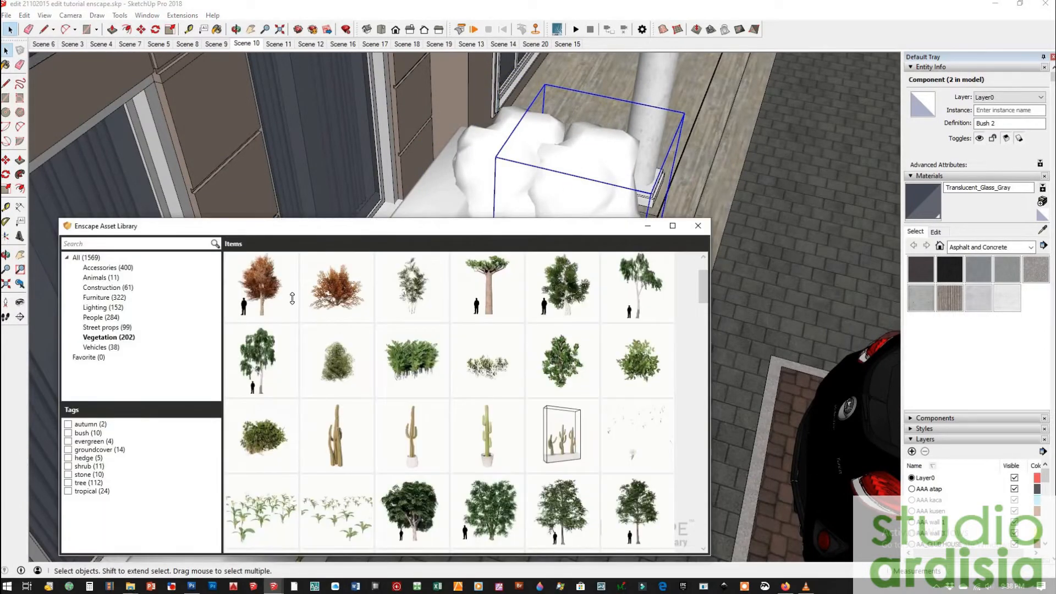
Narrow the Asset Library window and check the hedges and bushes in the Enscape render window.
middle_click_drag(734, 364, 660, 374)
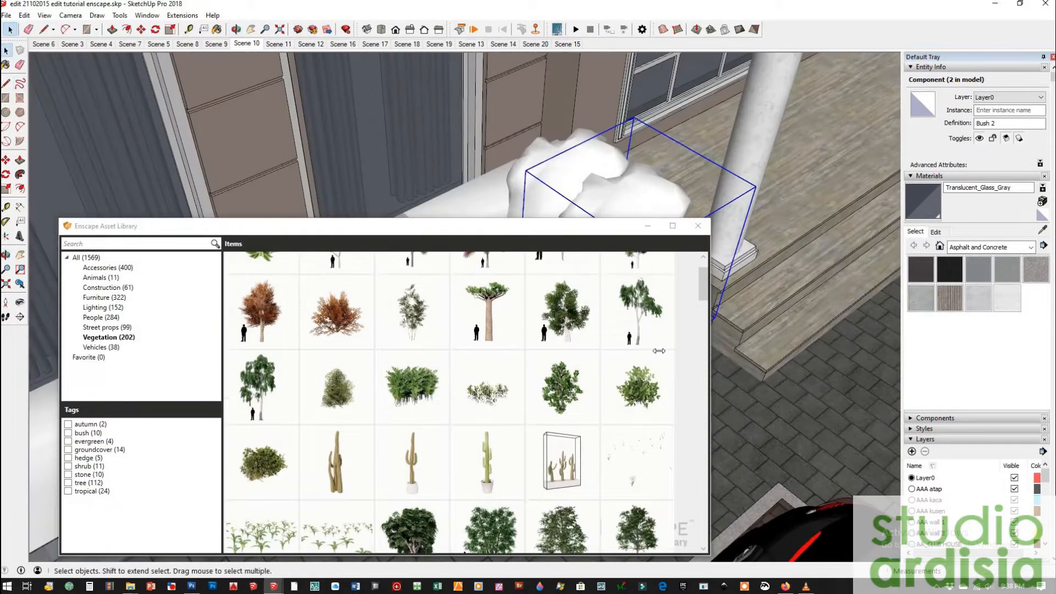
left_click_drag(710, 391, 538, 393)
middle_click_drag(638, 407, 330, 581)
scroll(583, 330, "down", 3)
mouse_move(275, 583)
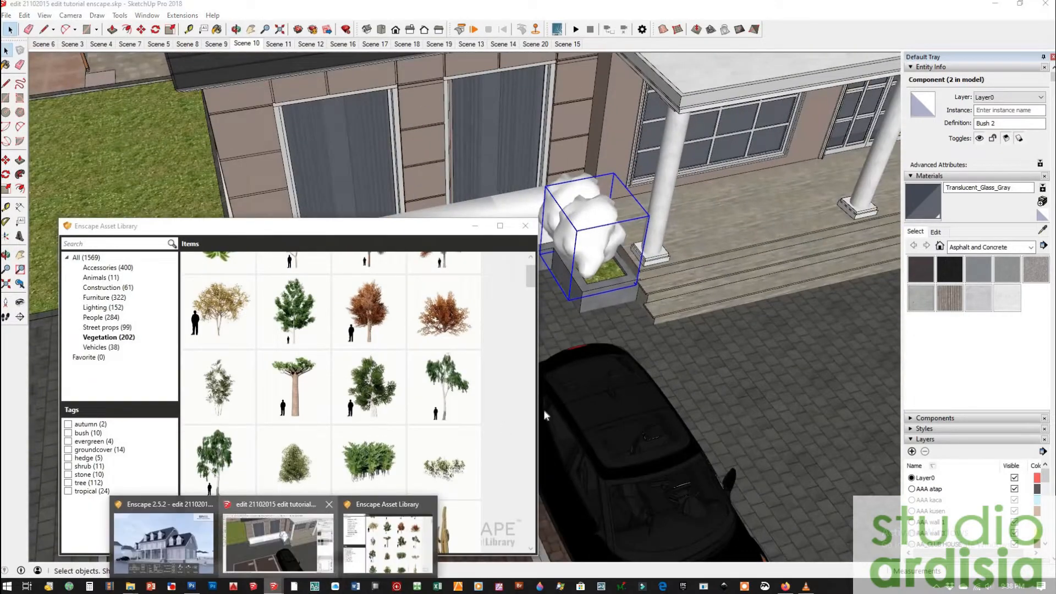
left_click(182, 542)
key("alt+Tab")
scroll(440, 352, "down", 3)
scroll(438, 347, "up", 5)
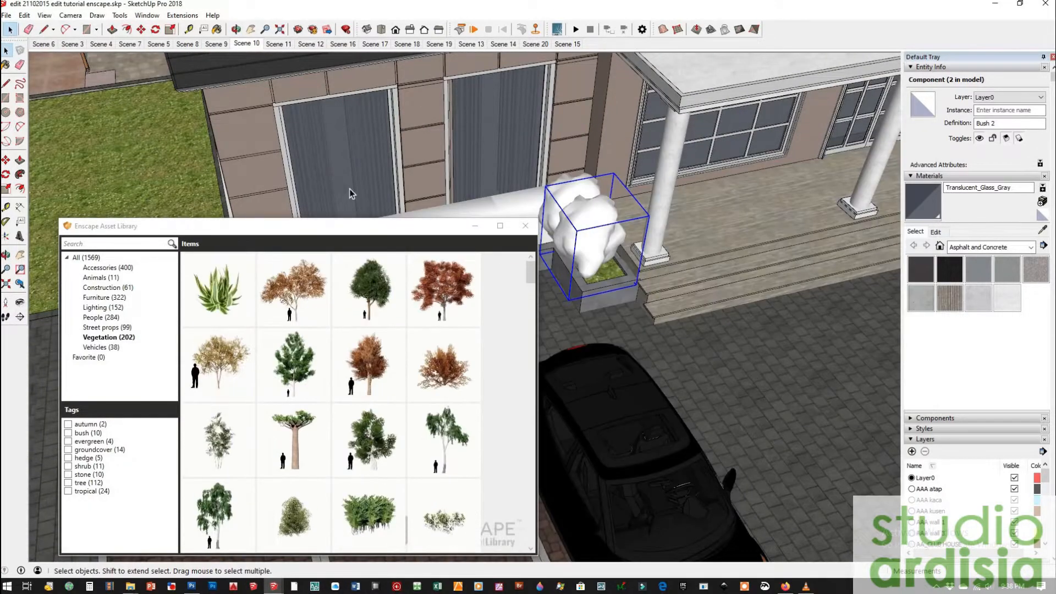
Move the library window out of the way and copy Bush 2 to the planter on the opposite side of the porch.
scroll(351, 193, "down", 4)
middle_click_drag(352, 192, 375, 186)
scroll(378, 181, "down", 4)
middle_click_drag(627, 336, 678, 368)
key("m")
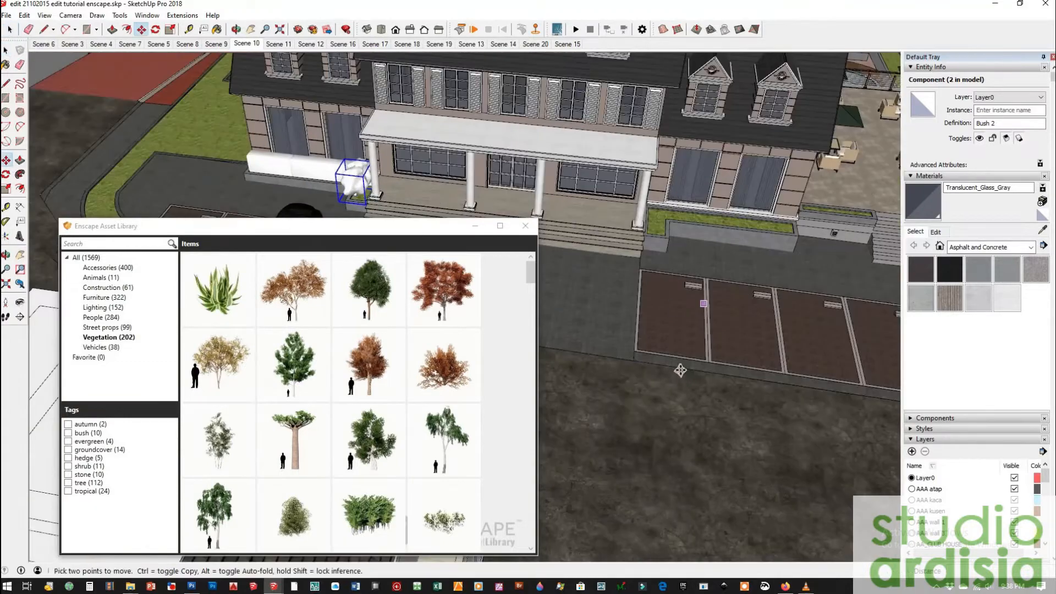
scroll(668, 369, "down", 3)
scroll(546, 262, "up", 2)
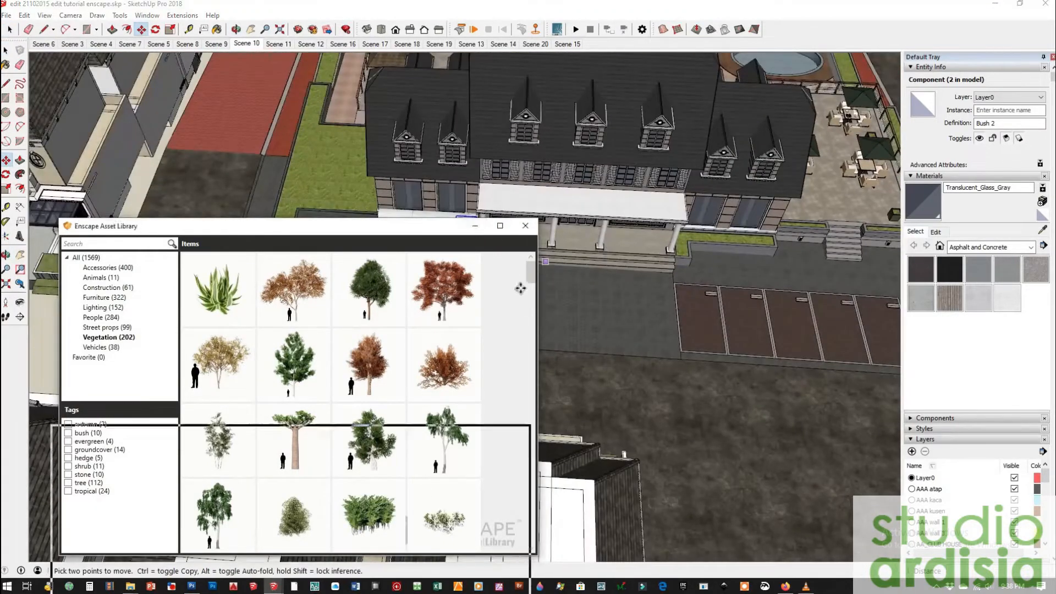
left_click_drag(461, 226, 439, 490)
scroll(602, 272, "up", 4)
left_click(390, 266)
key("ctrl")
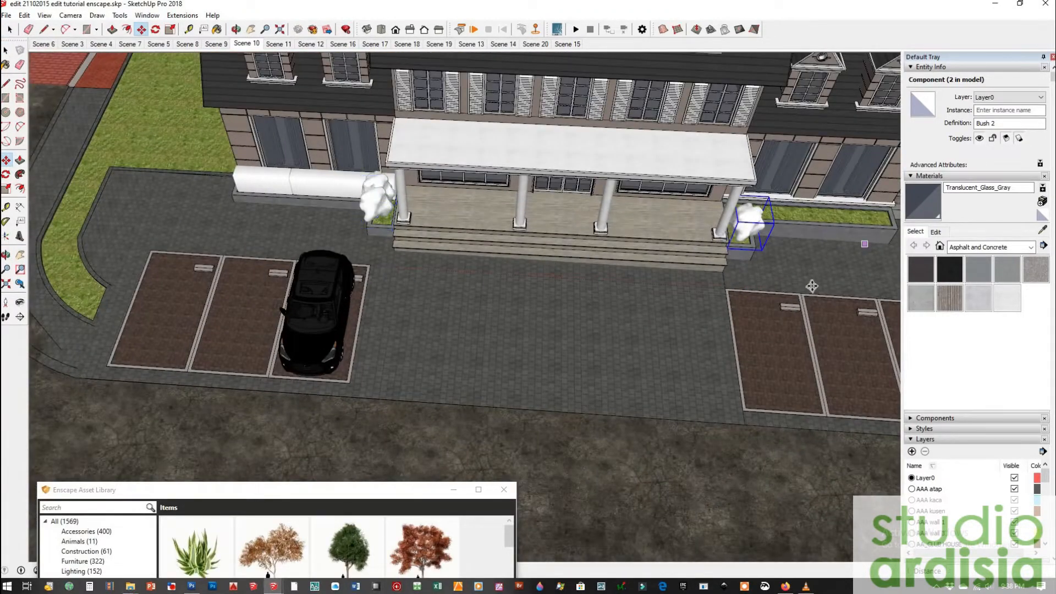
Add a second copy of Bush 2 in the short leg of the opposite planter.
scroll(808, 287, "up", 5)
middle_click_drag(492, 396, 554, 420)
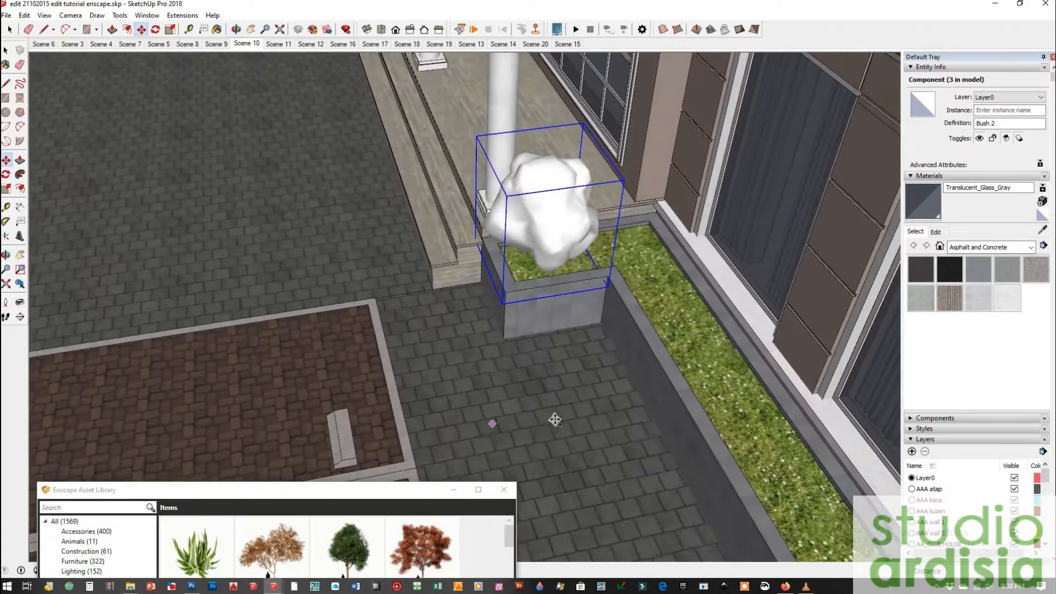
middle_click_drag(717, 336, 792, 324)
scroll(605, 275, "down", 3)
left_click(550, 264)
Select the three modular hedges and copy them into the long section of the planter across the porch.
middle_click_drag(259, 194, 380, 184)
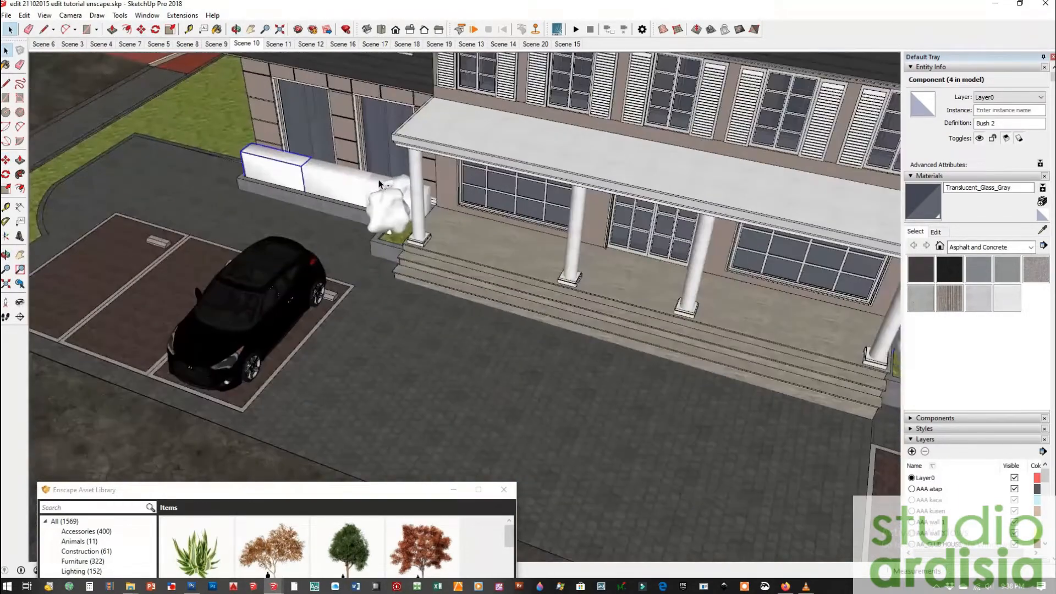
left_click(6, 160)
scroll(125, 374, "down", 3)
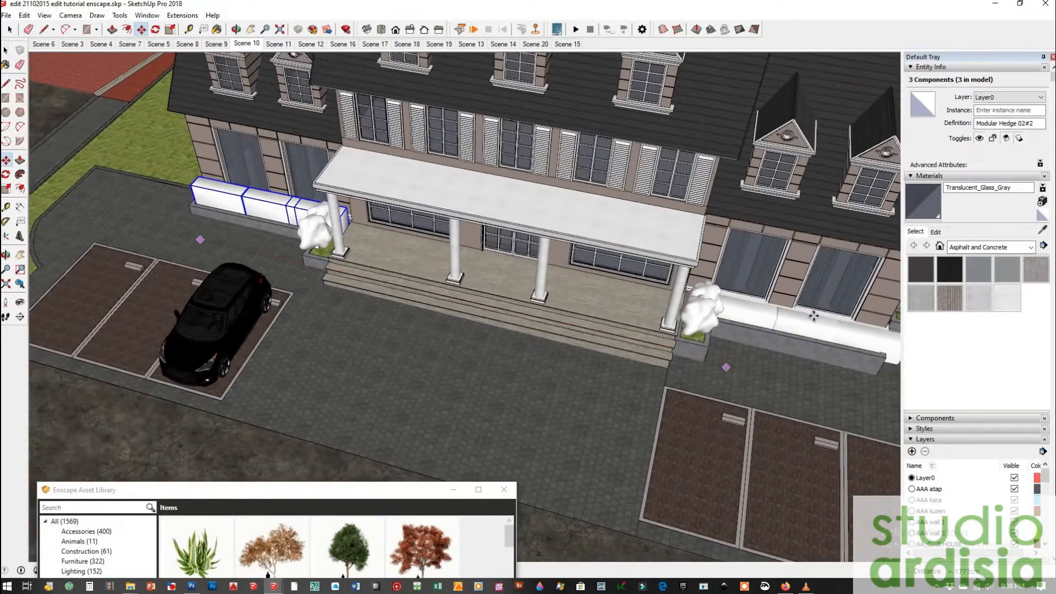
left_click(814, 316)
scroll(213, 250, "down", 2)
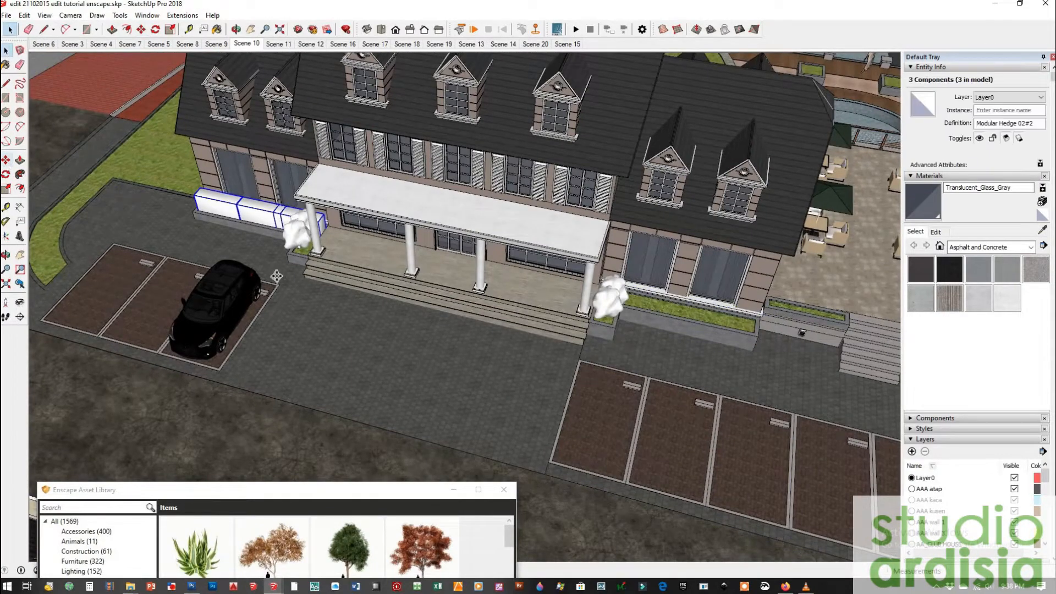
left_click(628, 370)
scroll(688, 391, "up", 2)
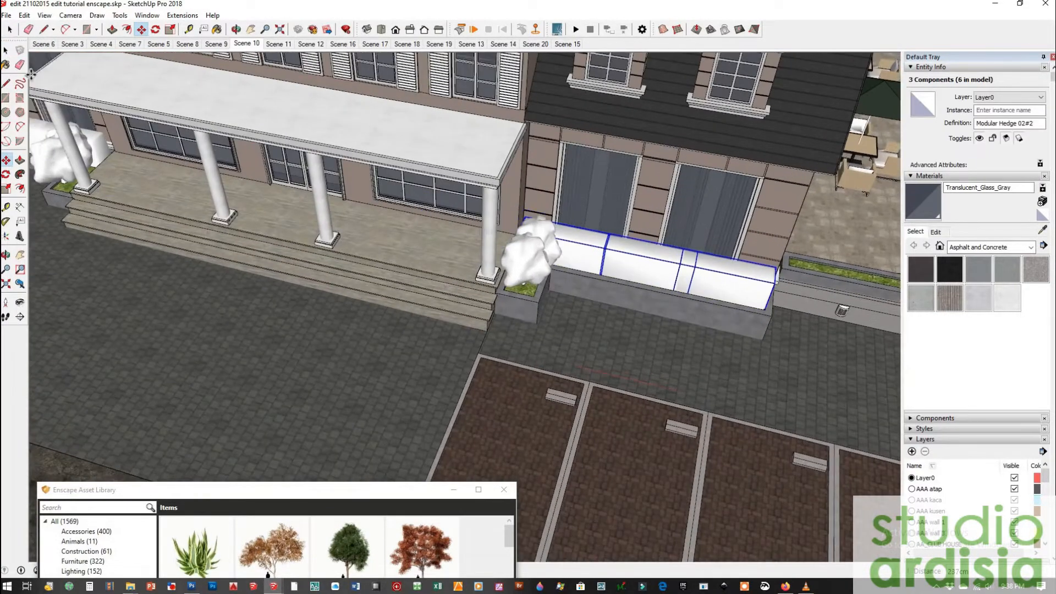
key("space")
Choose Bush 4 from the Asset Library and place it at the house end of the narrow terrace planter.
scroll(194, 191, "down", 3)
scroll(391, 446, "up", 3)
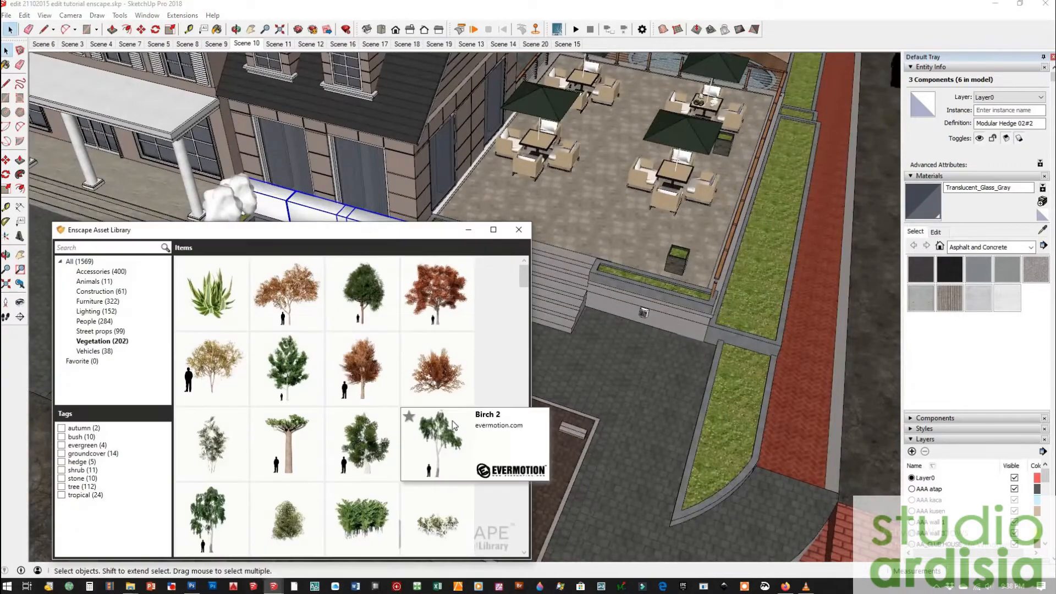
scroll(379, 418, "down", 2)
left_click(385, 418)
scroll(429, 265, "up", 5)
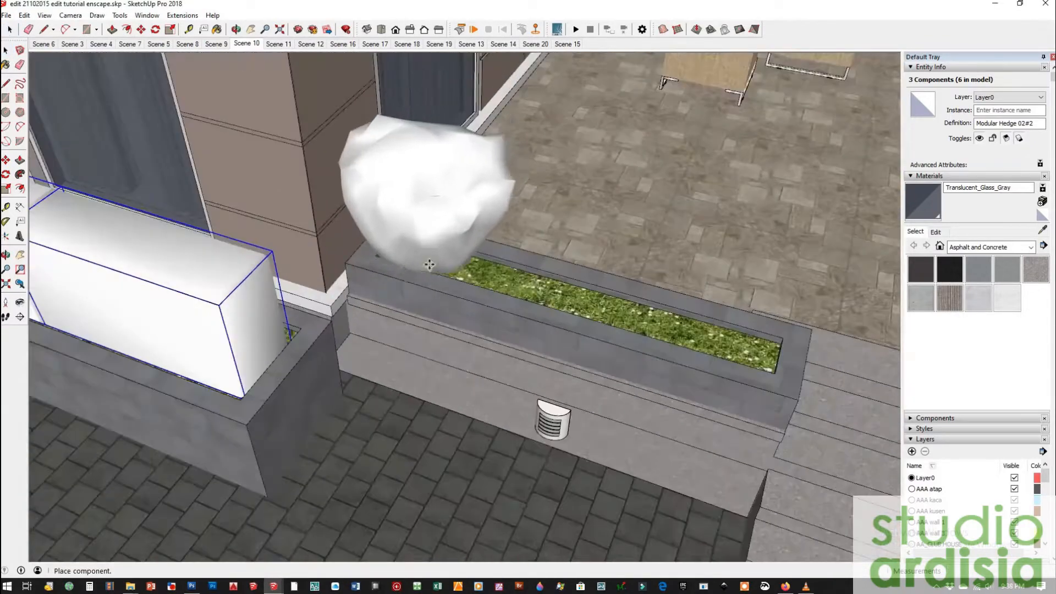
left_click(429, 265)
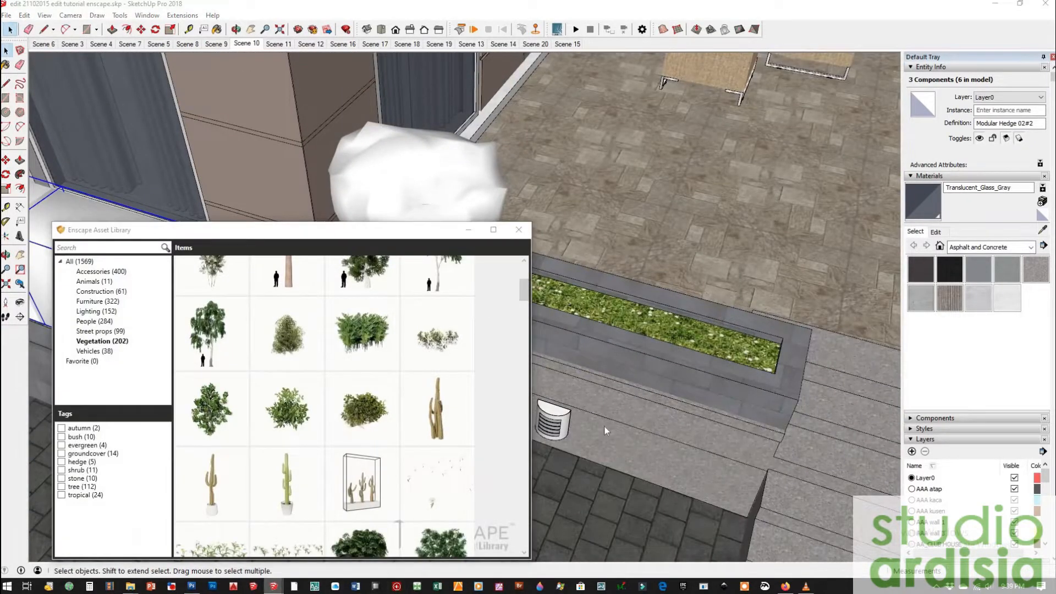
Copy Bush 4 along the narrow terrace planter and repeat the copy x3 to fill its length.
left_click(273, 587)
left_click(274, 538)
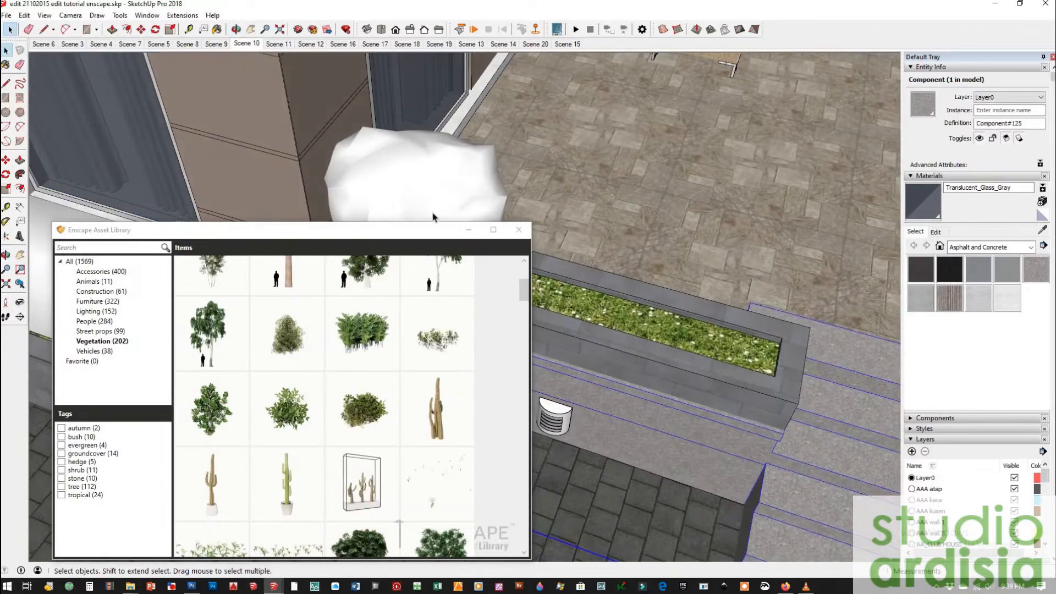
left_click_drag(165, 230, 132, 494)
left_click(352, 204)
key("m")
middle_click_drag(550, 230, 576, 267)
left_click(566, 229)
key("ctrl")
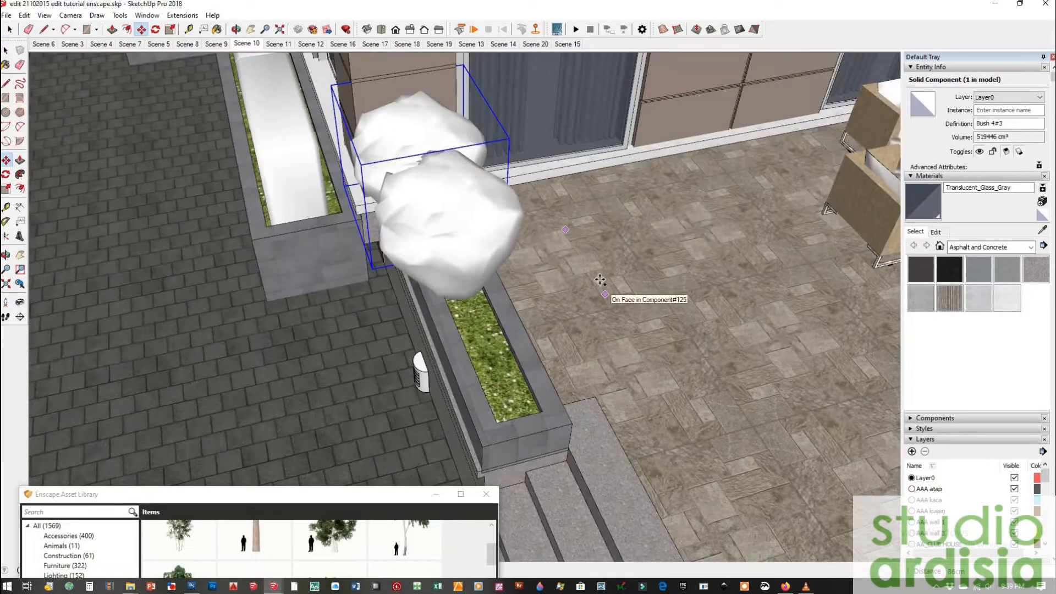
left_click(606, 295)
type("x3")
key("Return")
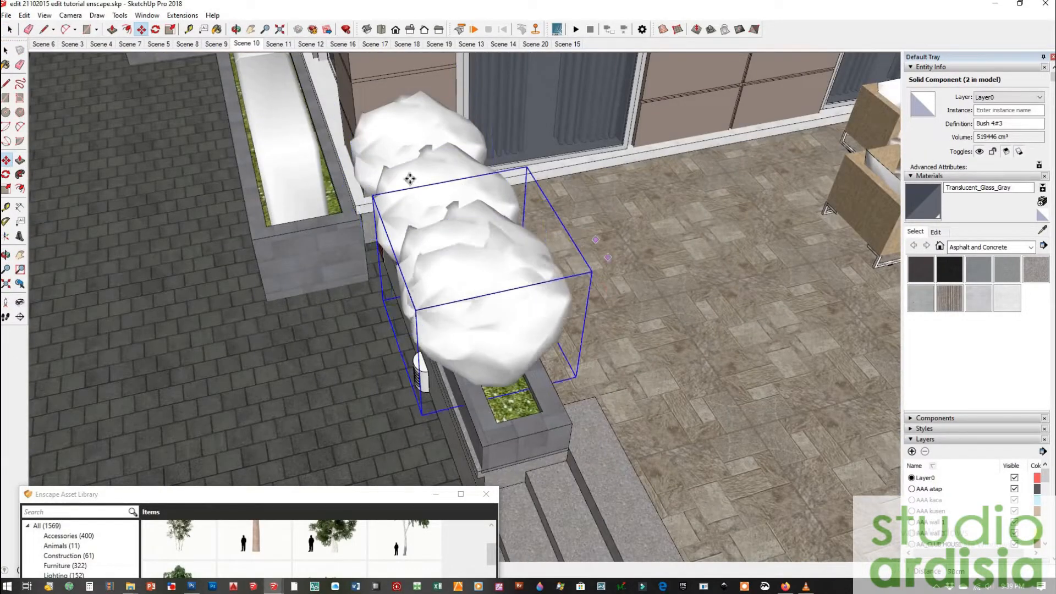
Select the four Bush 4 components and copy them to the terrace planter across the steps.
scroll(407, 179, "down", 3)
middle_click_drag(187, 253, 333, 181)
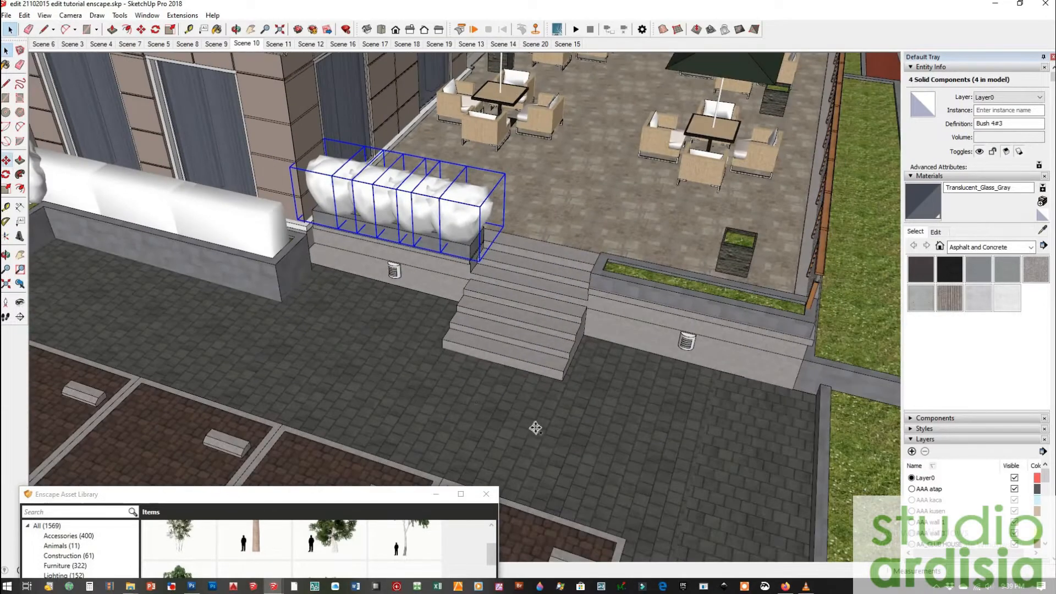
key("m")
left_click(322, 344)
key("ctrl")
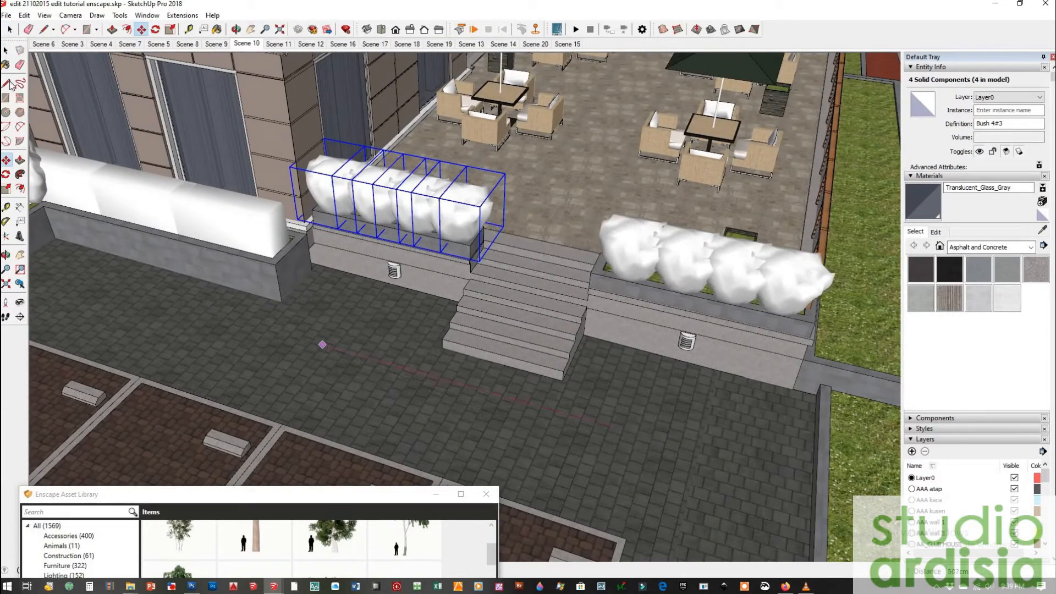
key("space")
Select two modular hedges in the far front planter and copy them along the edge of the side lawn.
scroll(728, 338, "down", 6)
middle_click_drag(643, 311, 726, 333, "shift")
middle_click_drag(557, 341, 660, 330)
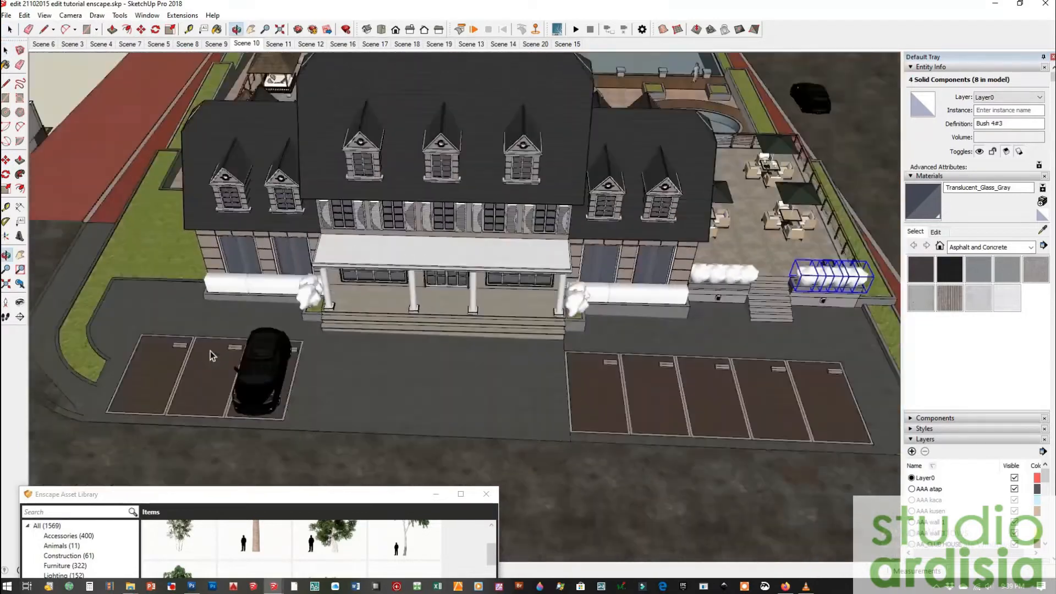
scroll(212, 356, "up", 4)
middle_click_drag(213, 356, 495, 352, "shift")
scroll(645, 253, "up", 3)
middle_click_drag(429, 220, 510, 208)
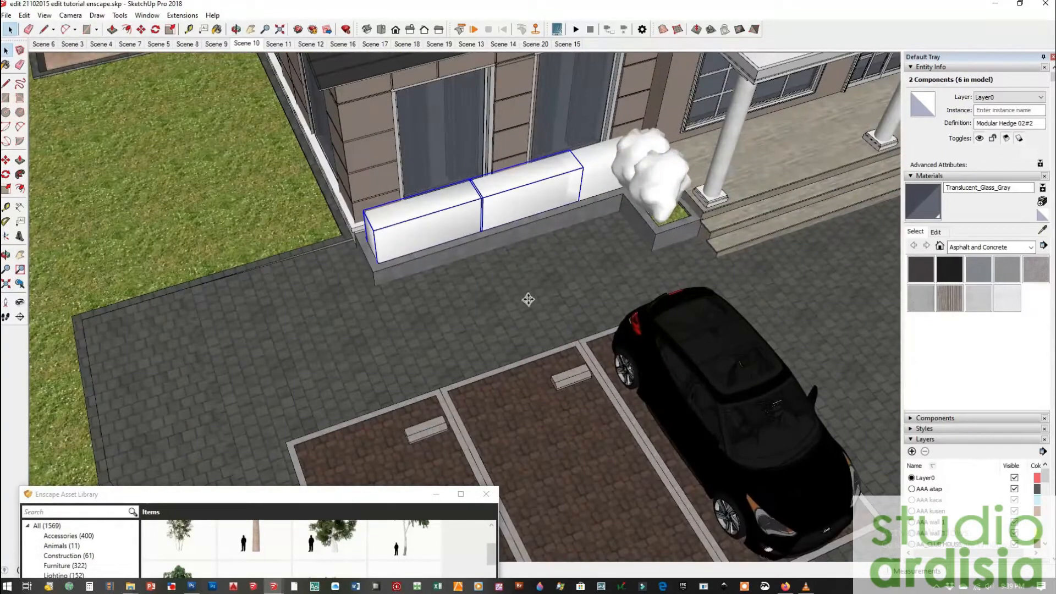
key("m")
scroll(570, 245, "down", 3)
key("ctrl")
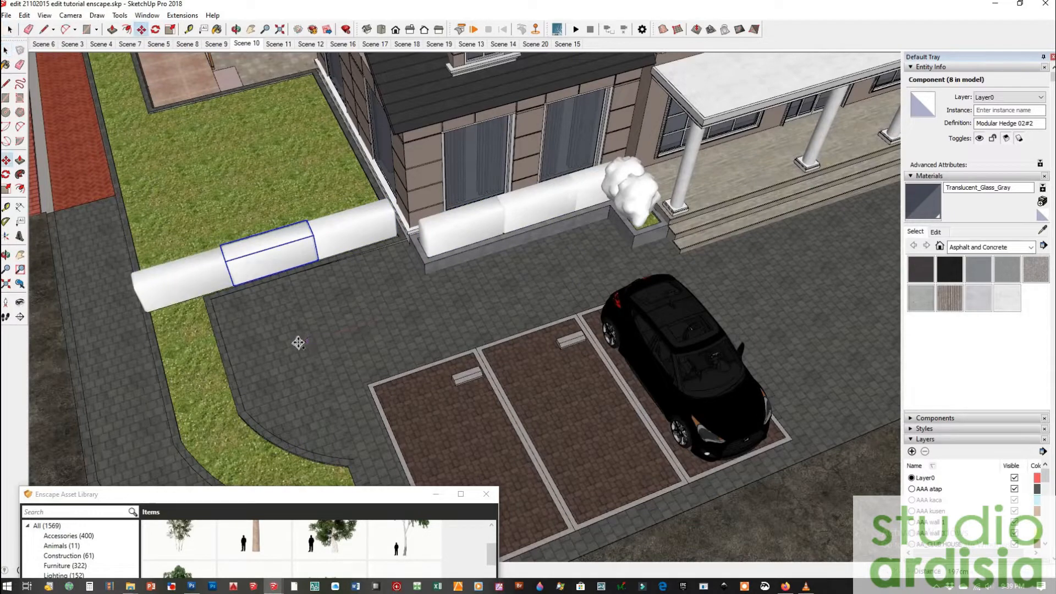
Add a third modular hedge to extend the lawn-edge row across the head of the grass strip.
scroll(503, 313, "up", 3)
scroll(667, 282, "down", 3)
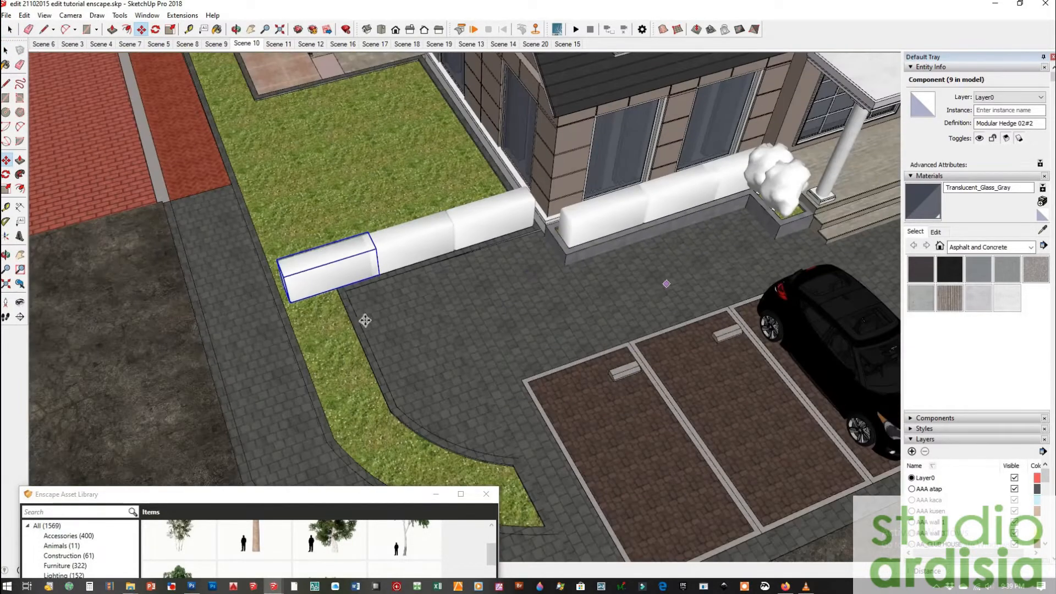
scroll(352, 327, "up", 5)
left_click(365, 324)
left_click(6, 50)
Make a rotated copy of the end hedge, move it into the curved grass strip, and add a second hedge end to end.
scroll(211, 138, "down", 3)
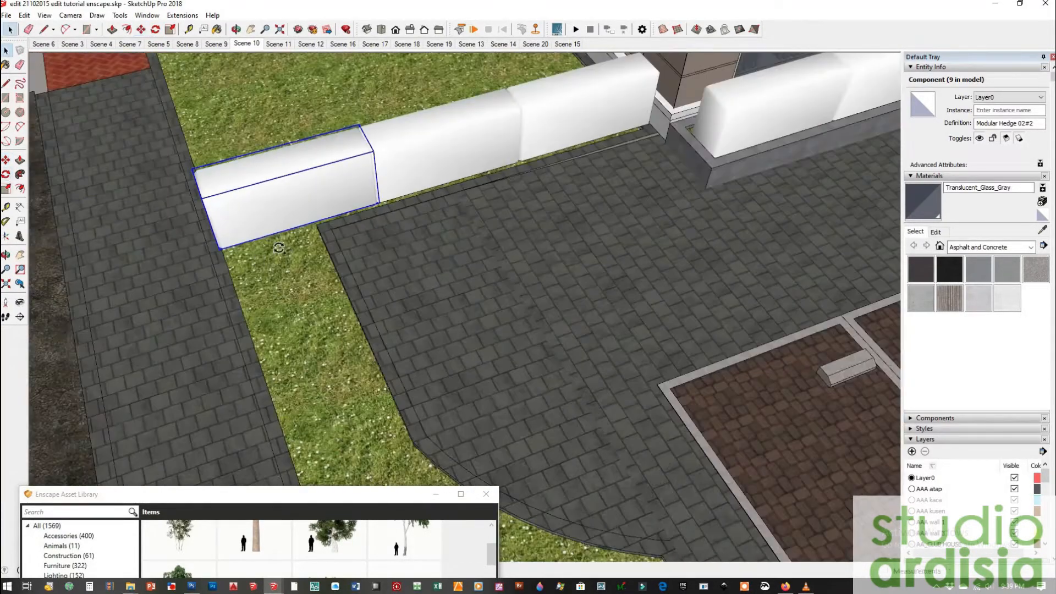
middle_click_drag(406, 329, 508, 307)
key("m")
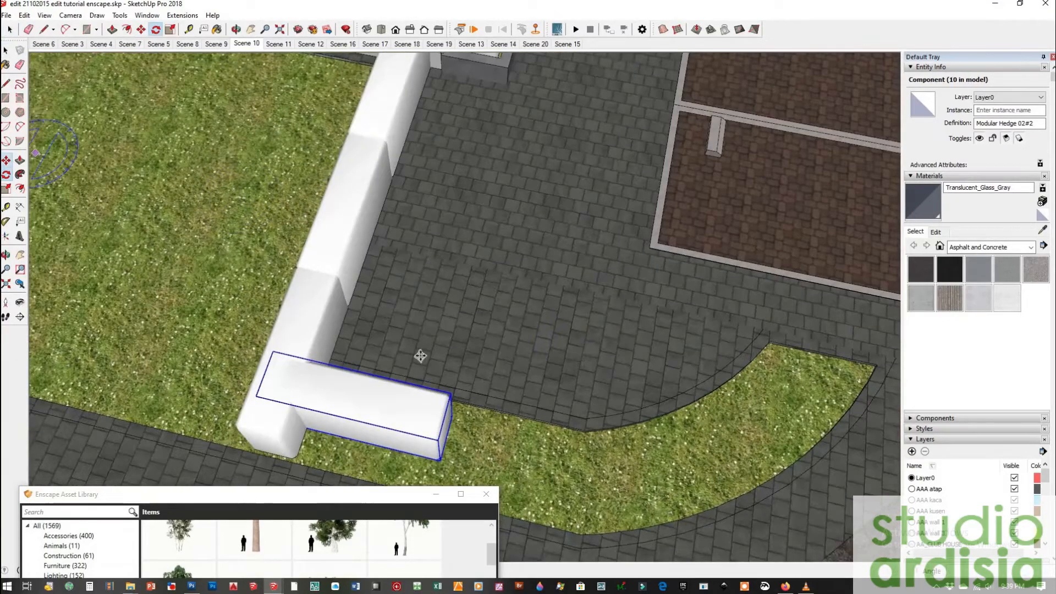
middle_click_drag(420, 358, 686, 431)
left_click(660, 409)
left_click(685, 422)
middle_click_drag(477, 372, 508, 394)
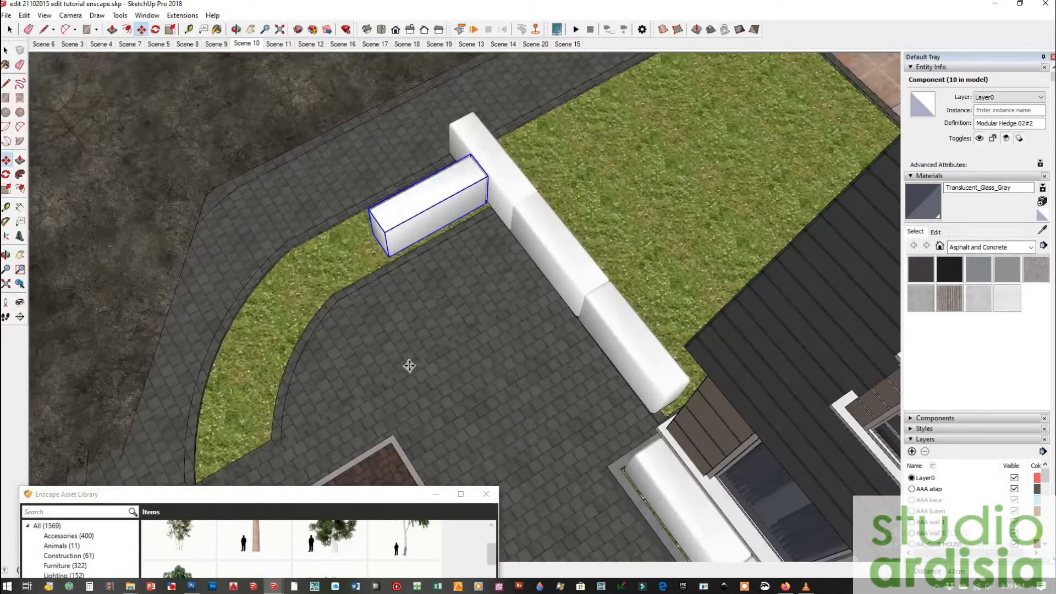
middle_click_drag(409, 365, 461, 117)
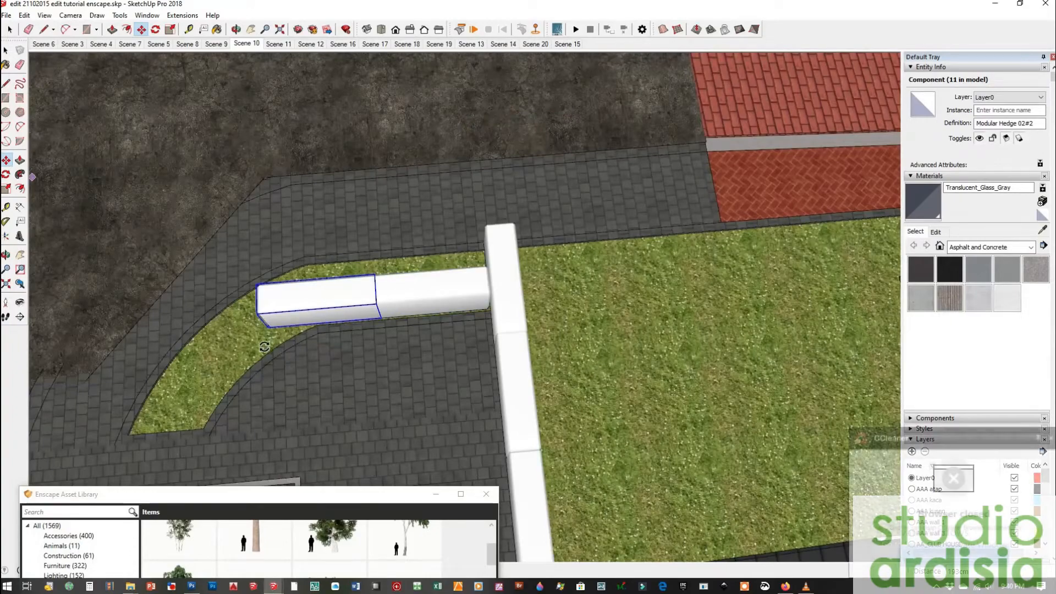
Add a third hedge to the grass strip, rotated and positioned to follow its curve beyond the straight pair.
scroll(261, 341, "up", 4)
key("q")
left_click(281, 470)
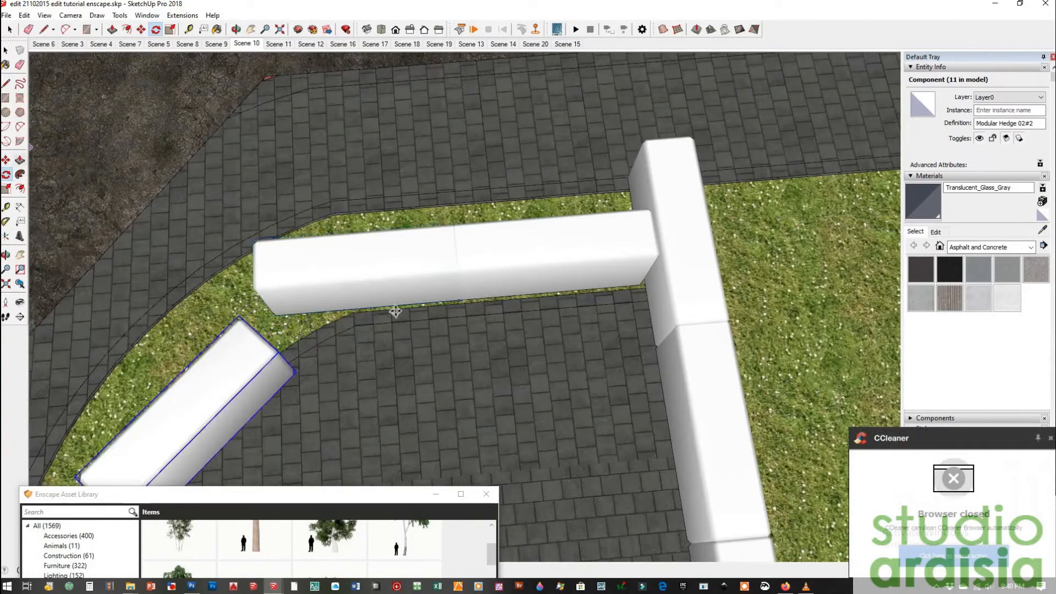
middle_click_drag(395, 311, 358, 305)
scroll(358, 305, "down", 3)
scroll(231, 264, "up", 5)
left_click(341, 288)
left_click(361, 211)
scroll(591, 205, "down", 1)
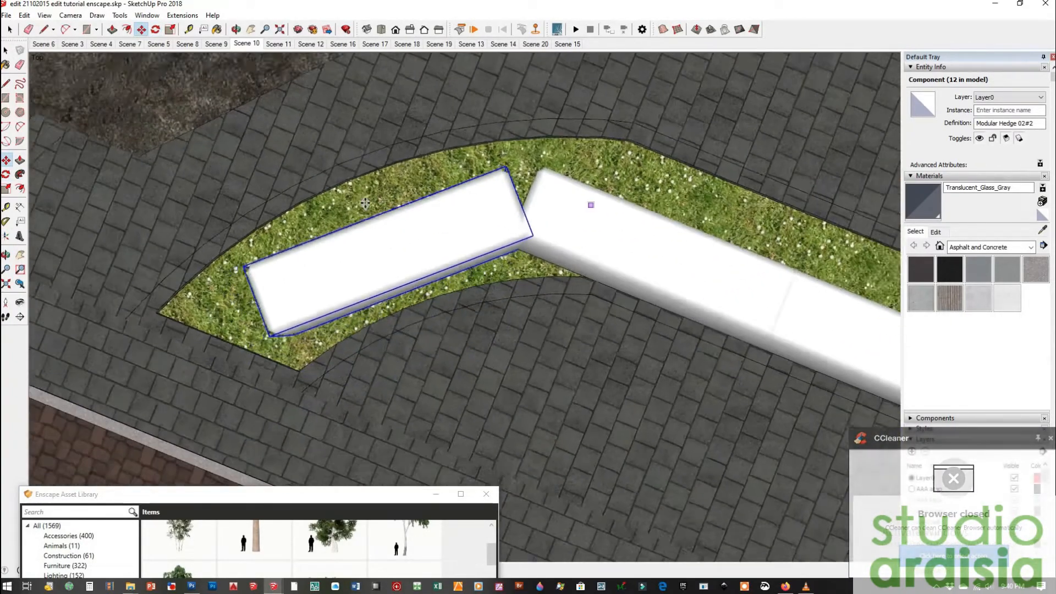
scroll(250, 214, "up", 1)
Copy Bush 2 from the porch planter to the open tip of the curved grass strip.
scroll(758, 299, "down", 5)
mouse_move(756, 251)
middle_mouse_down()
mouse_move(758, 299)
mouse_move(764, 264)
middle_mouse_up()
key("ctrl")
left_click(783, 340)
scroll(713, 363, "up", 2)
scroll(389, 176, "down", 5)
scroll(275, 176, "up", 5)
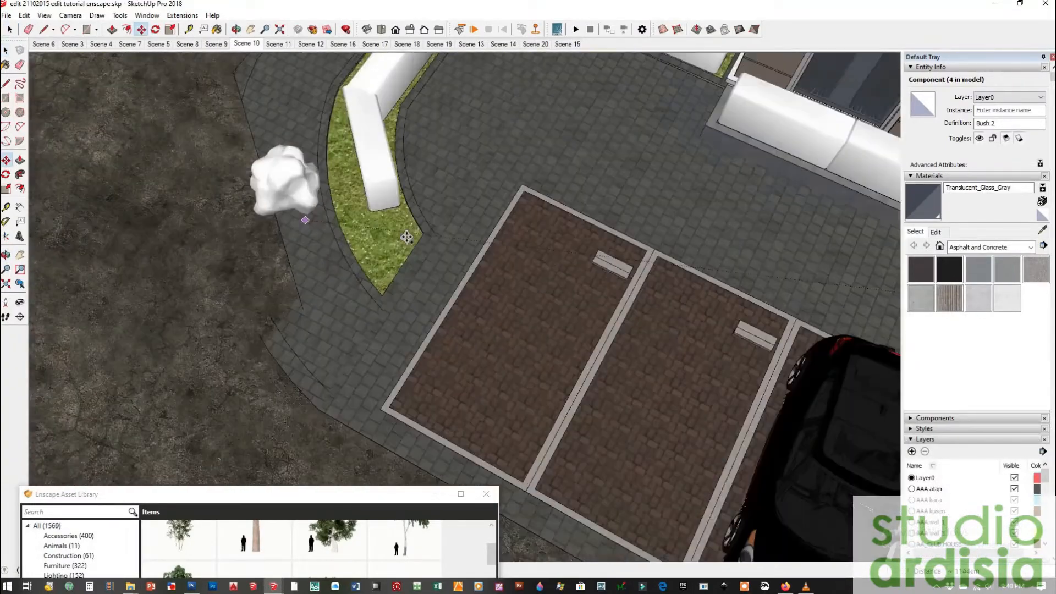
left_click(462, 220)
Add two more copies of Bush 2 at the tip of the grass strip and check the planting in the Enscape render.
scroll(462, 220, "up", 2)
middle_click_drag(482, 215, 382, 303)
key("ctrl")
left_click(402, 206)
middle_click_drag(535, 356, 585, 413)
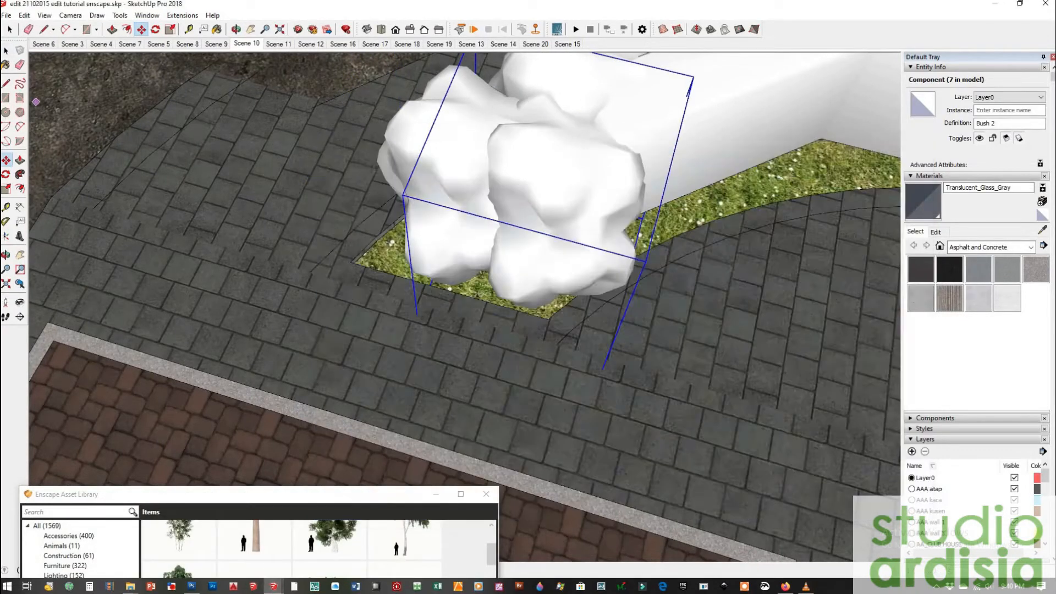
left_click(273, 586)
left_click(167, 542)
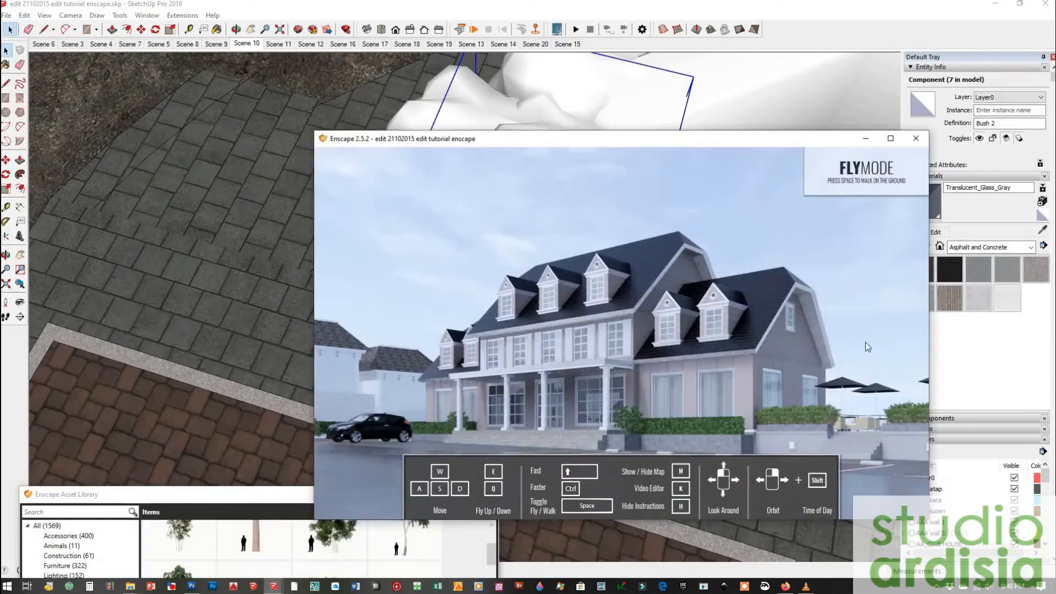
left_click(676, 5)
Choose a leafy tree from the Vegetation assets, place it on the side lawn behind the hedges, and check it in the Enscape render.
scroll(349, 346, "down", 8)
mouse_move(418, 204)
middle_mouse_down()
mouse_move(464, 259)
mouse_move(432, 193)
middle_mouse_up()
middle_click_drag(698, 387, 858, 341)
mouse_move(384, 503)
left_mouse_down()
mouse_move(494, 449)
mouse_move(623, 164)
left_mouse_up()
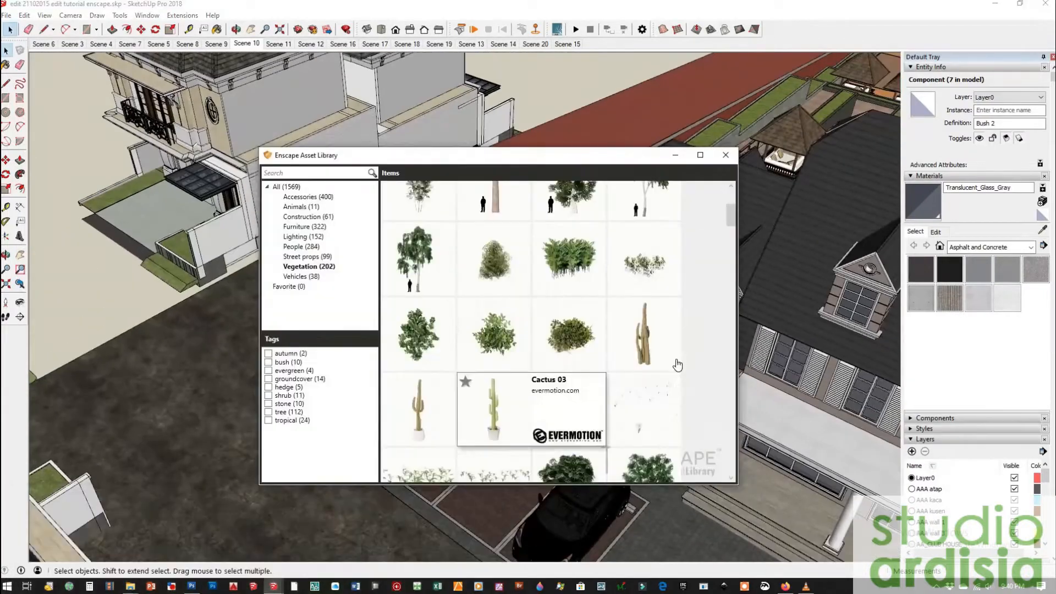
scroll(654, 352, "down", 5)
scroll(659, 357, "down", 10)
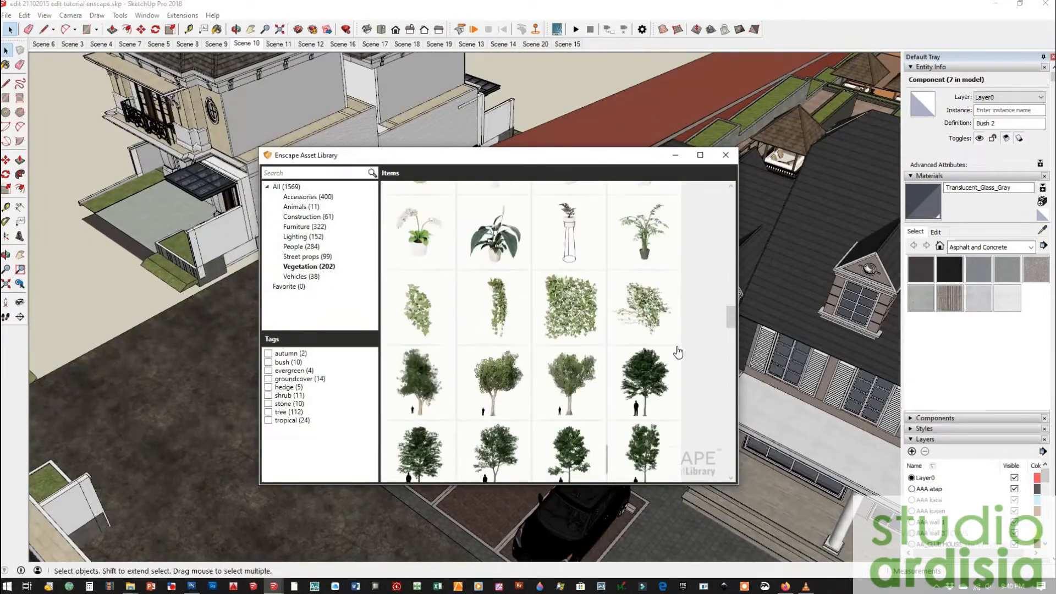
left_click(499, 398)
left_click(325, 5)
scroll(484, 237, "up", 3)
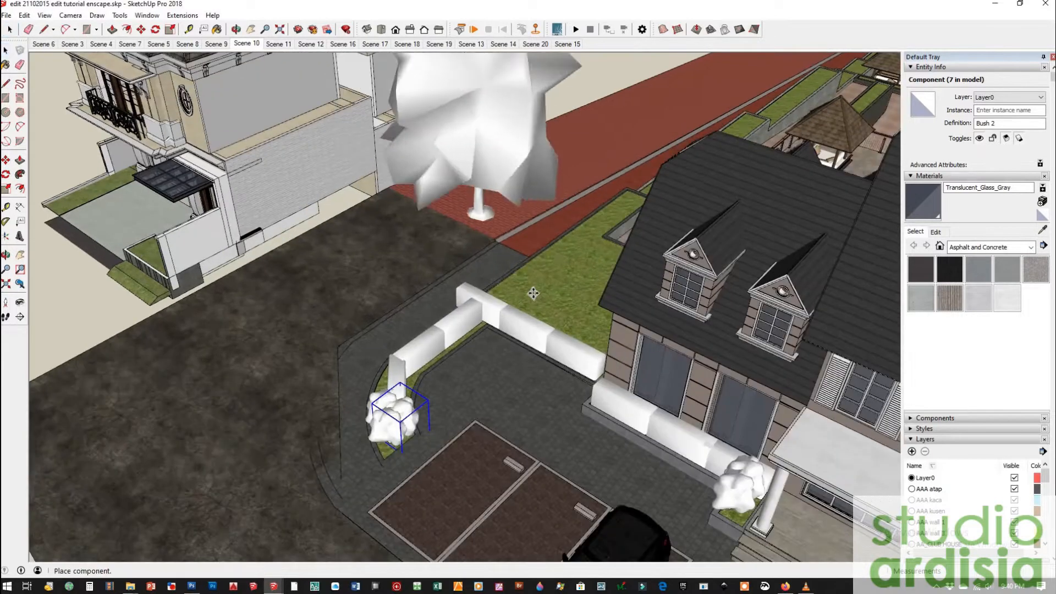
left_click(347, 576)
left_click(274, 585)
left_click(165, 536)
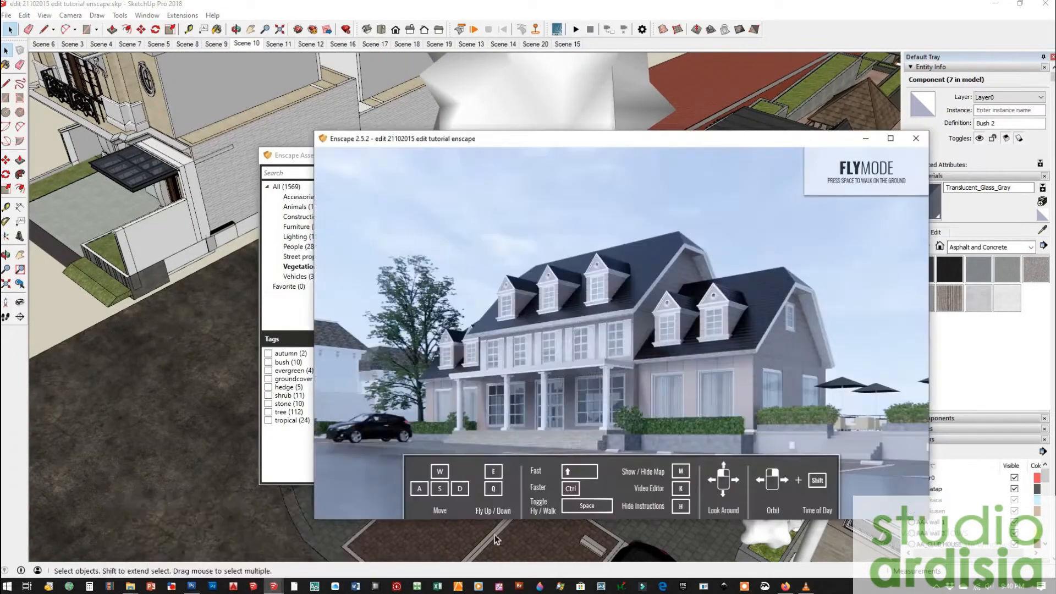
Choose Pine 2 from the Asset Library and place it on the grass beside the neighbouring house's gate.
left_click(275, 588)
left_click(387, 543)
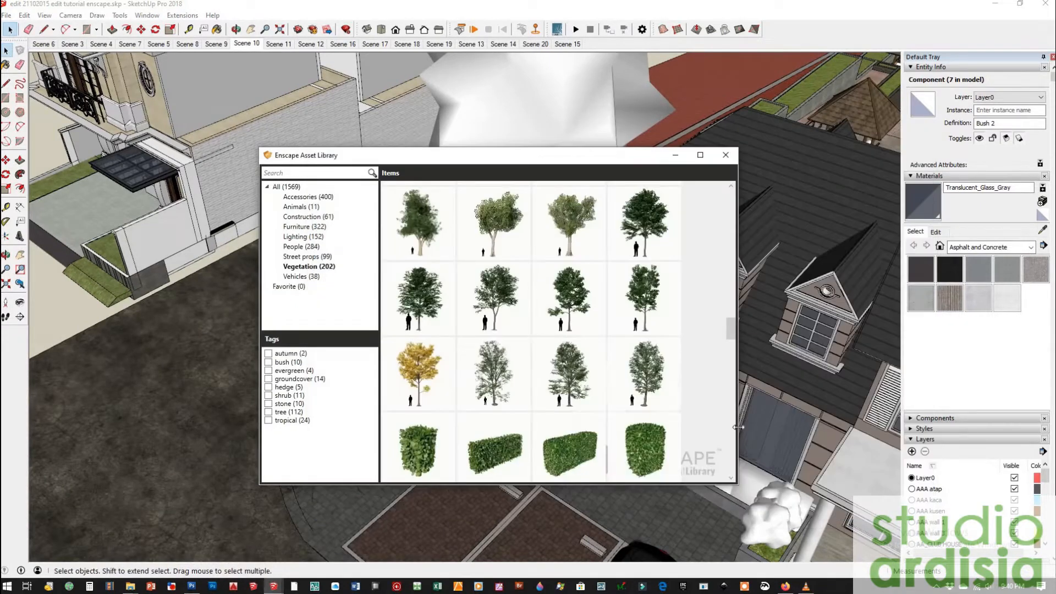
scroll(664, 329, "down", 10)
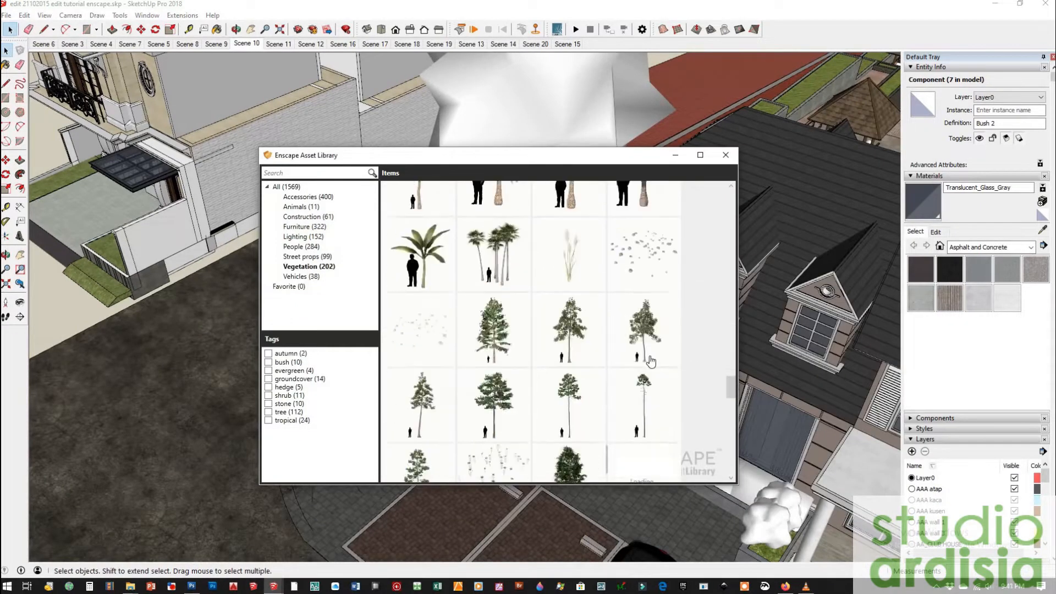
left_click(517, 284)
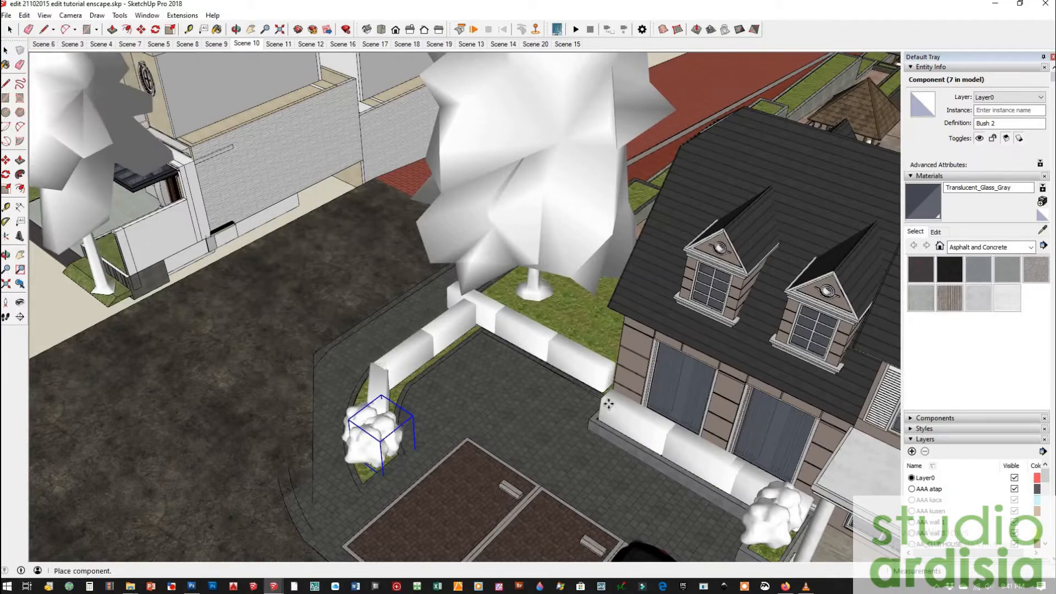
left_click(276, 588)
left_click(184, 552)
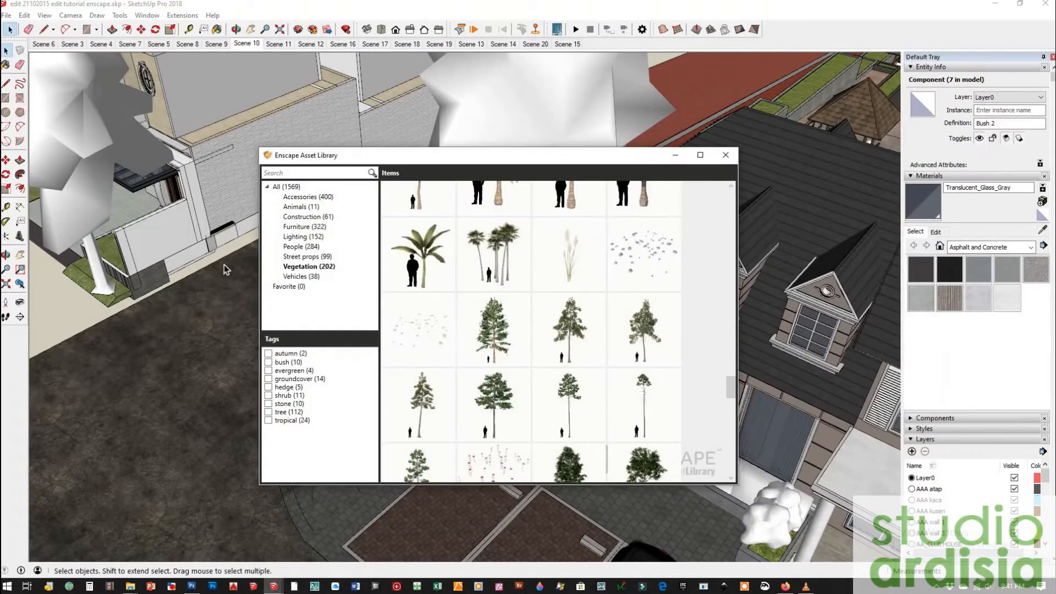
Copy Pine 2 along the neighbouring house's side wall and check the background trees in the Enscape render.
mouse_move(226, 270)
middle_mouse_down()
mouse_move(160, 290)
mouse_move(142, 236)
mouse_move(139, 468)
mouse_move(189, 502)
mouse_move(226, 453)
mouse_move(176, 467)
mouse_move(218, 453)
middle_mouse_up()
scroll(140, 468, "up", 3)
left_click(241, 445)
key("ctrl")
left_click(168, 419)
scroll(168, 419, "down", 3)
scroll(168, 440, "up", 3)
left_click(234, 431)
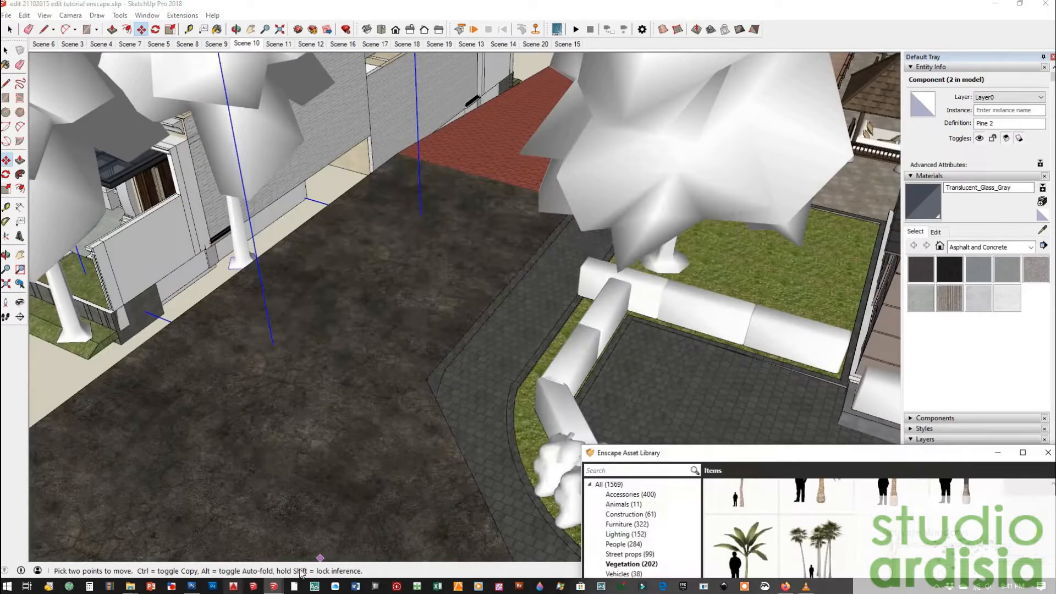
left_click(274, 587)
left_click(163, 541)
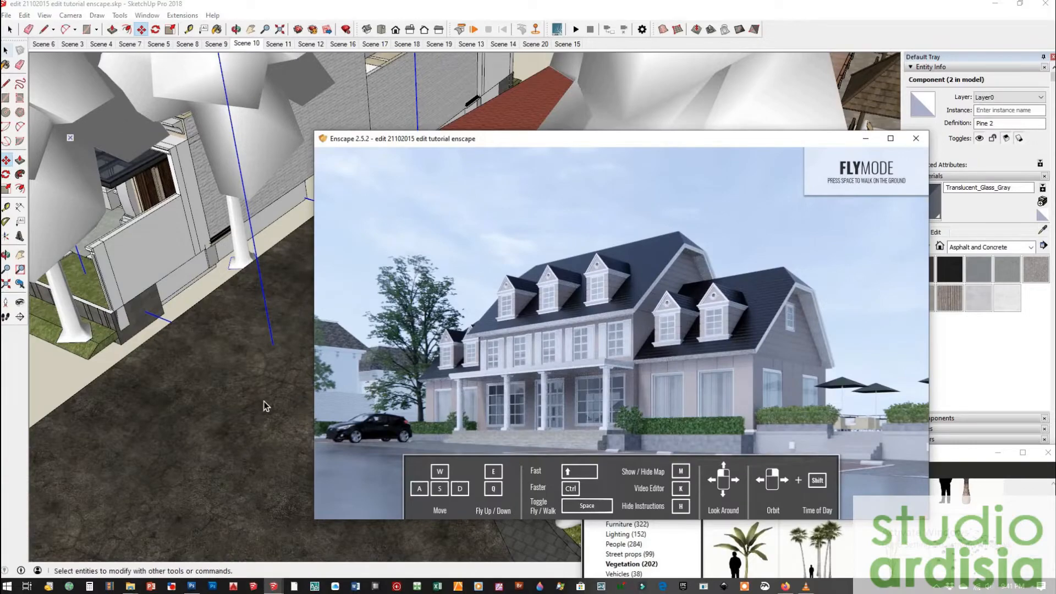
left_click(264, 406)
Add a third Pine 2 to the row along the neighbouring house's side wall, near the red brick paving.
scroll(264, 406, "down", 4)
mouse_move(341, 275)
middle_mouse_down()
mouse_move(296, 365)
mouse_move(515, 191)
middle_mouse_up()
scroll(295, 365, "up", 3)
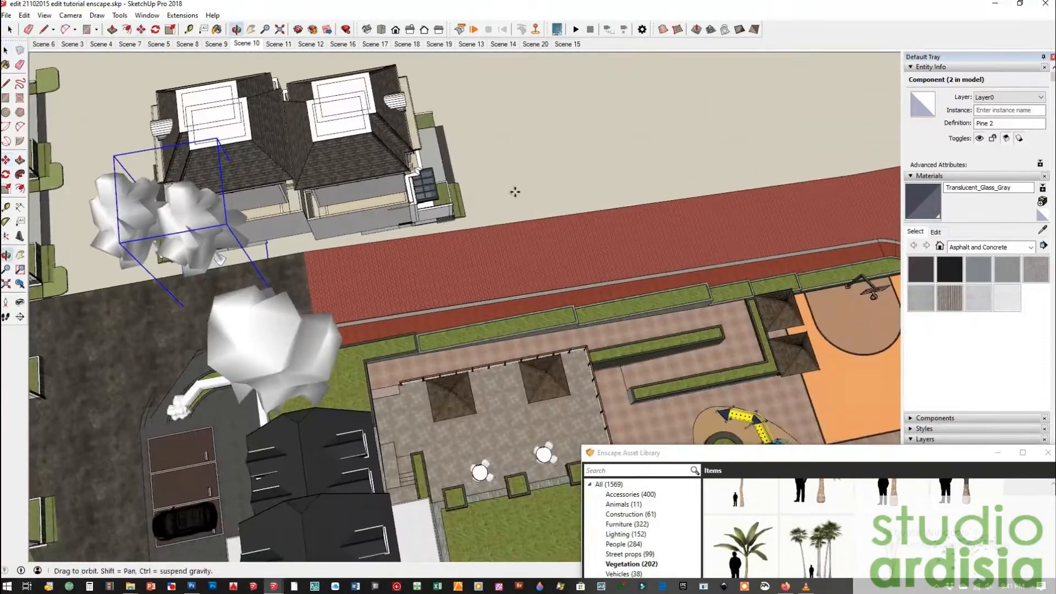
left_click(55, 320)
key("ctrl")
scroll(55, 320, "up", 3)
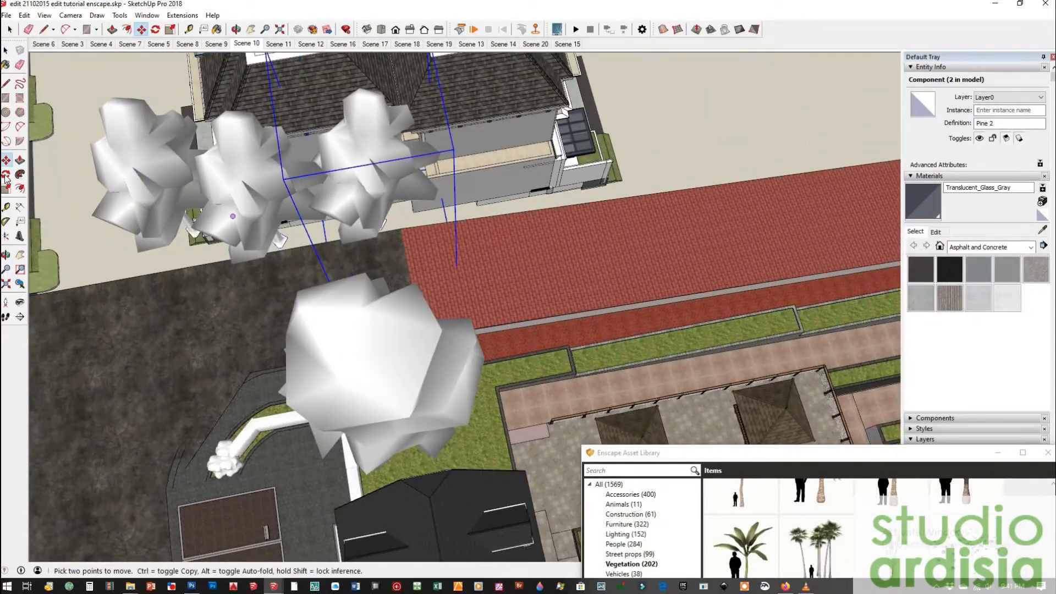
Rotate the third Pine 2 about its trunk base to vary its orientation within the row.
middle_click_drag(466, 227, 352, 187)
scroll(460, 242, "up", 3)
scroll(433, 246, "up", 4)
middle_click_drag(434, 245, 165, 118)
key("Escape")
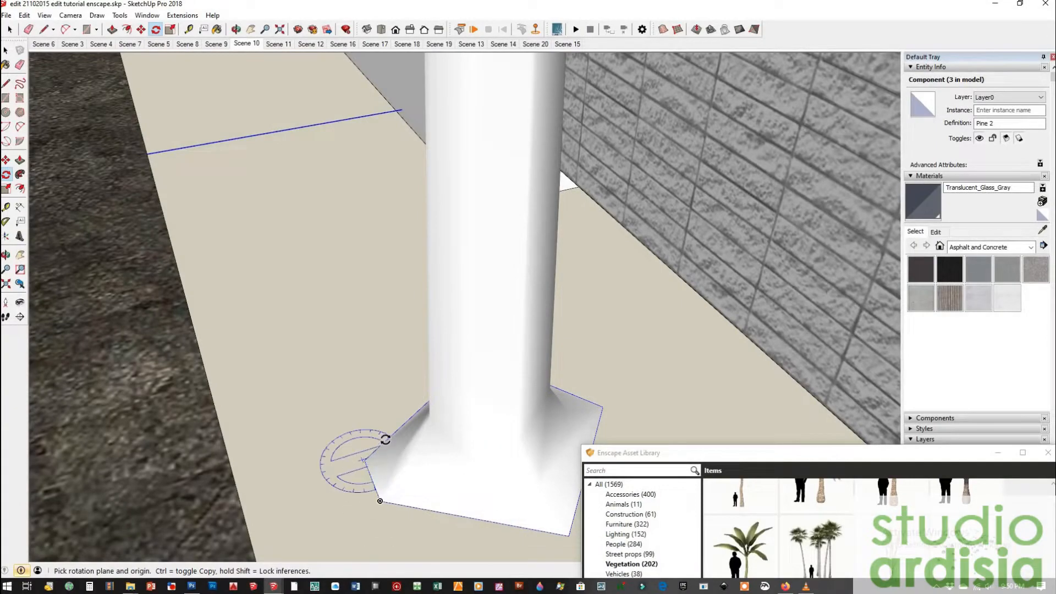
middle_click_drag(411, 444, 471, 429)
key("m")
scroll(414, 423, "down", 6)
scroll(472, 429, "down", 3)
scroll(422, 440, "down", 5)
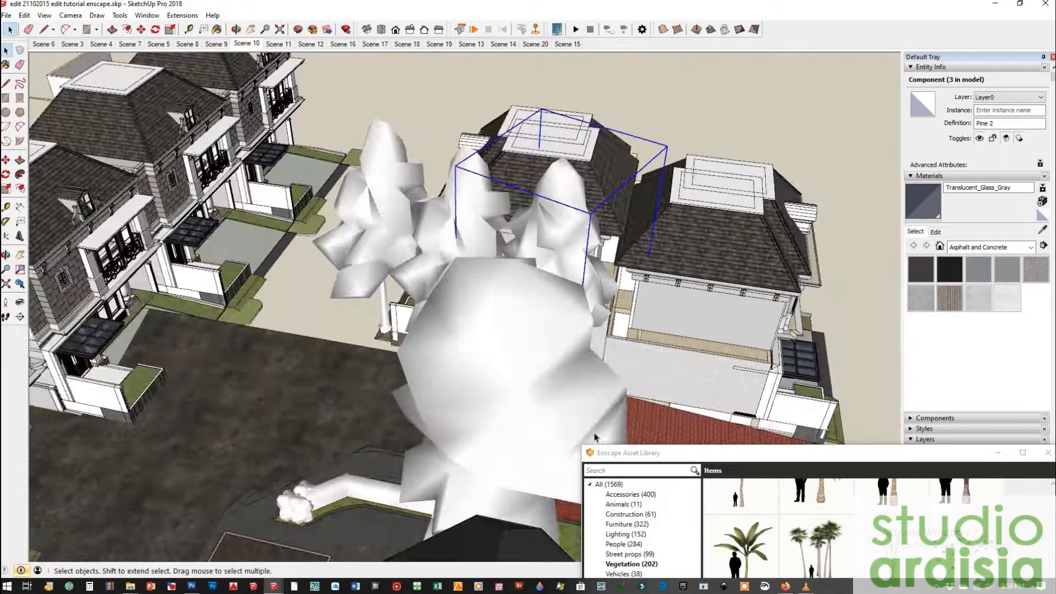
Copy the third Pine 2 farther along the wall, beside the red brick paving, as the fourth tree in the row.
scroll(288, 439, "up", 10)
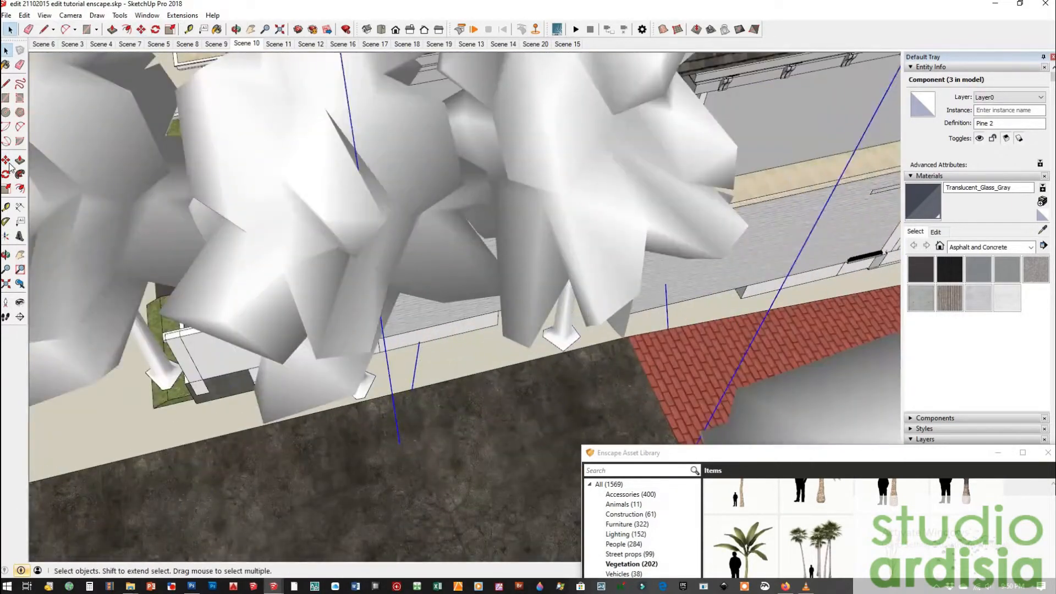
key("m")
scroll(288, 438, "down", 5)
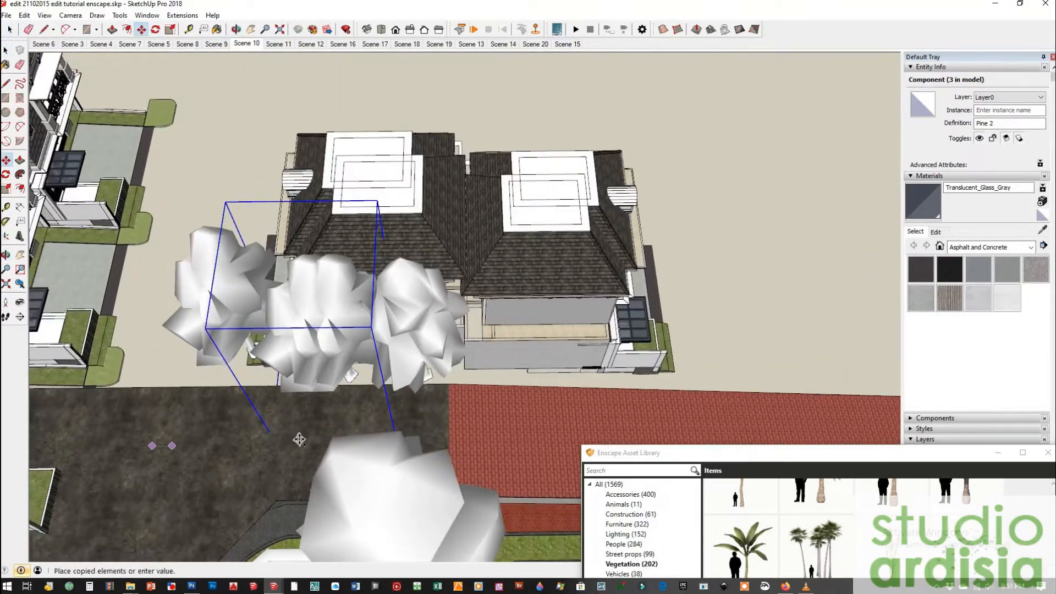
scroll(583, 405, "up", 3)
middle_click_drag(440, 415, 399, 424)
scroll(352, 432, "down", 4)
left_click(120, 429)
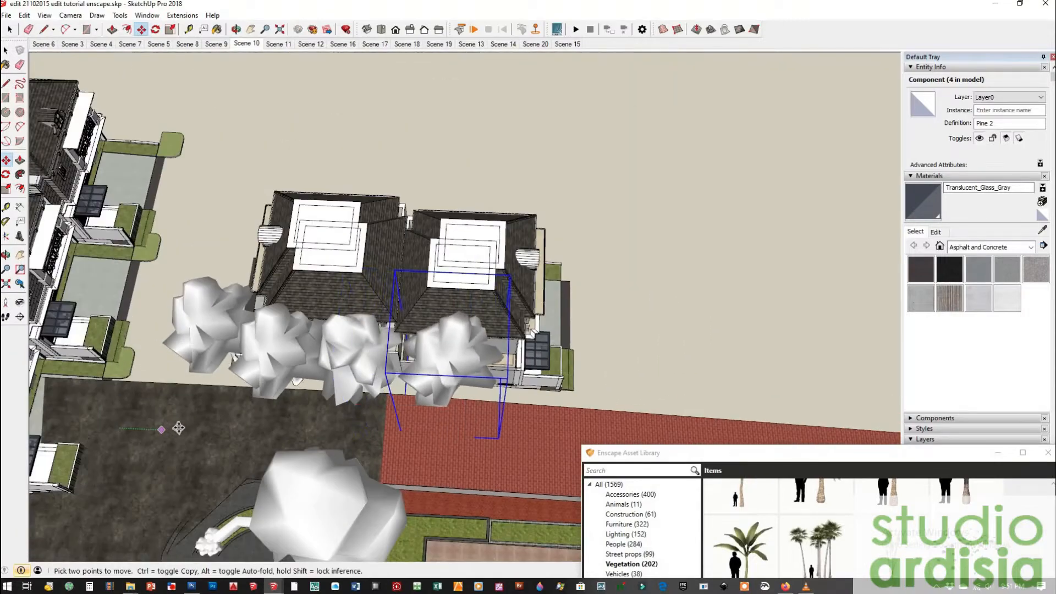
Check the row of Pine 2 trees along the neighbouring house in the Enscape render.
mouse_move(273, 586)
left_click(118, 537)
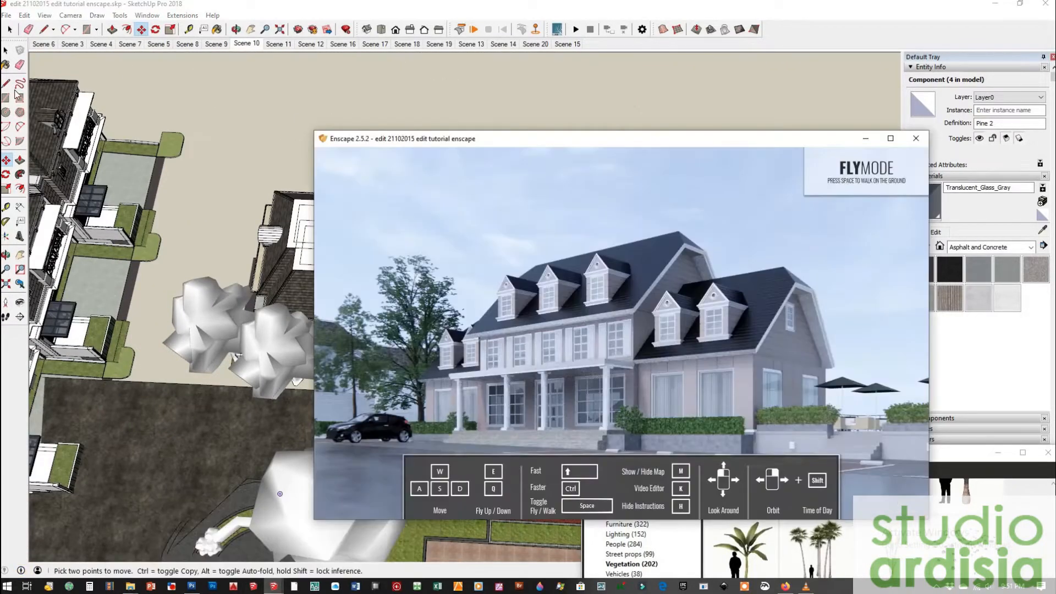
left_click(6, 51)
Try a copy of Maple 09 in the square stone planter between the lawn and the gazebo terrace.
middle_click_drag(303, 310, 443, 319)
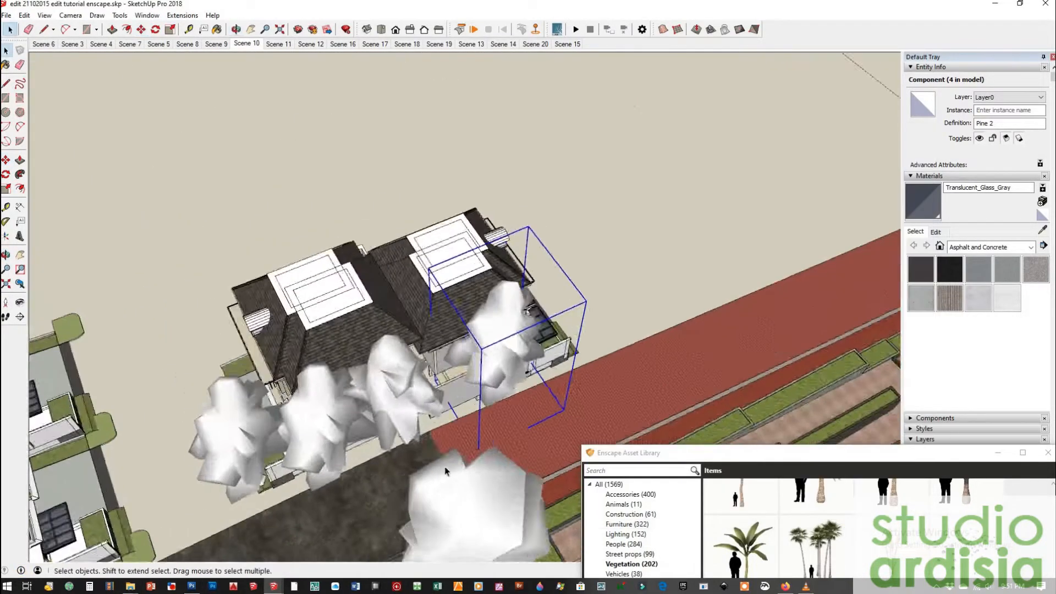
middle_click_drag(448, 467, 266, 325, "shift")
scroll(341, 384, "up", 5)
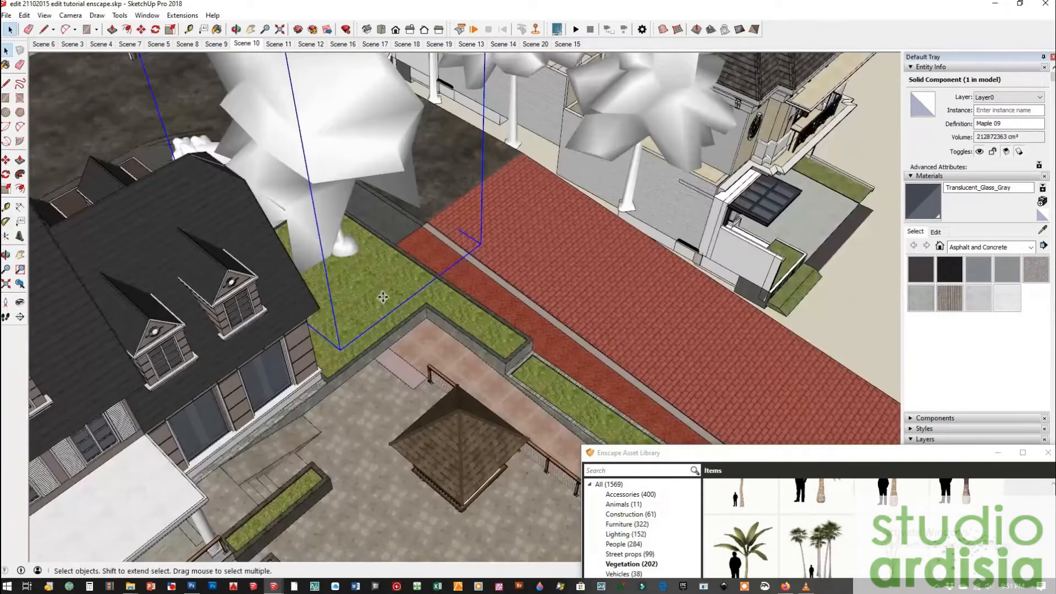
left_click(348, 256)
scroll(358, 265, "down", 5)
scroll(376, 377, "up", 6)
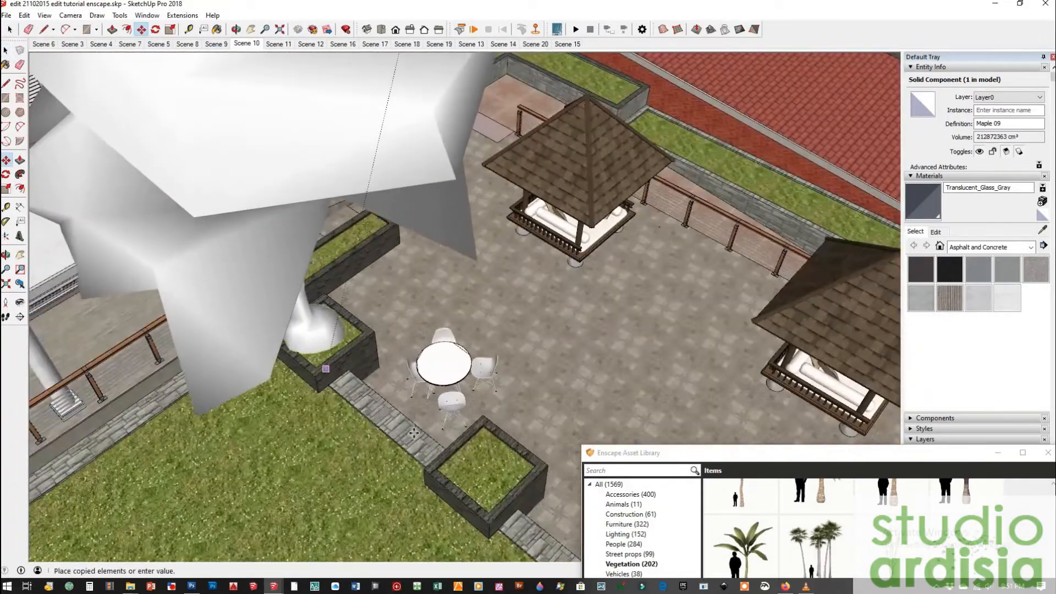
left_click(324, 359)
Check the planter's Maple 09 in the Enscape render and delete that copy.
left_click(275, 590)
left_click(186, 552)
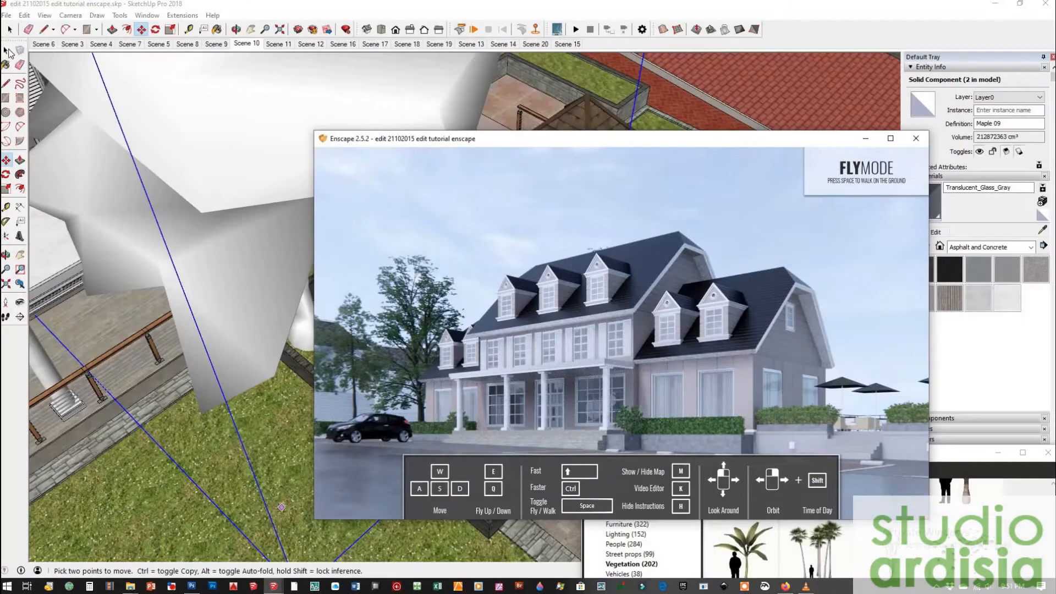
left_click(7, 49)
scroll(384, 356, "down", 5)
key("Delete")
scroll(351, 369, "down", 5)
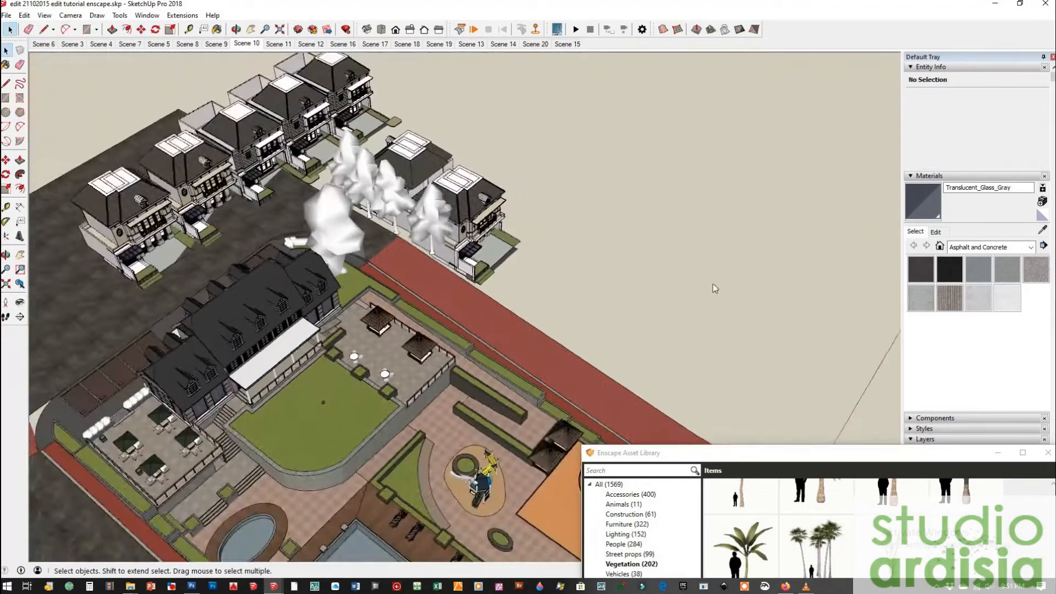
Place Pine 3 from the Enscape Asset Library in the square stone planter between the lawn and the gazebo terrace.
key("alt+Tab")
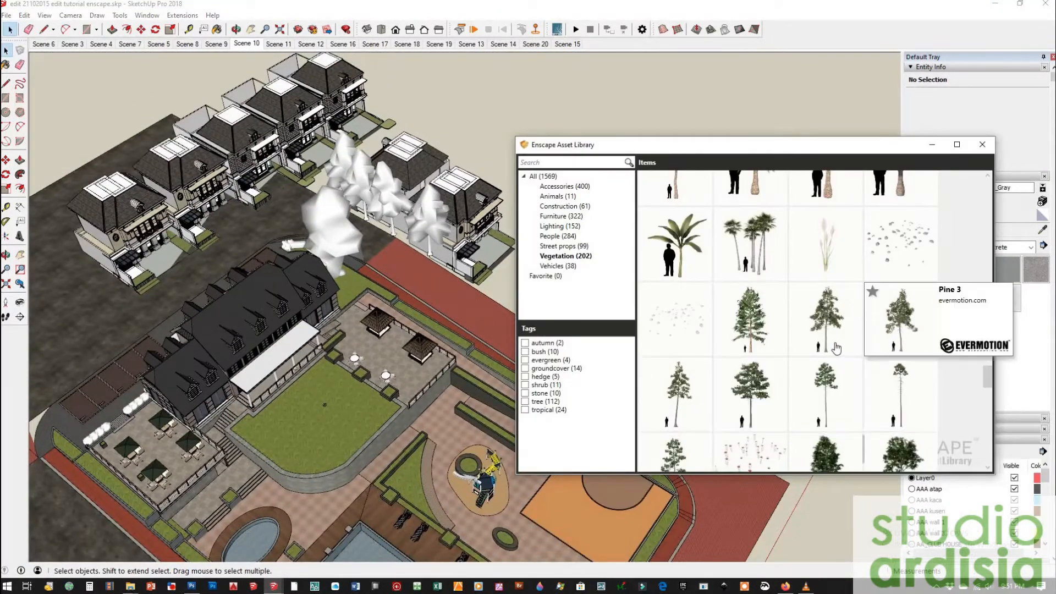
left_click(900, 342)
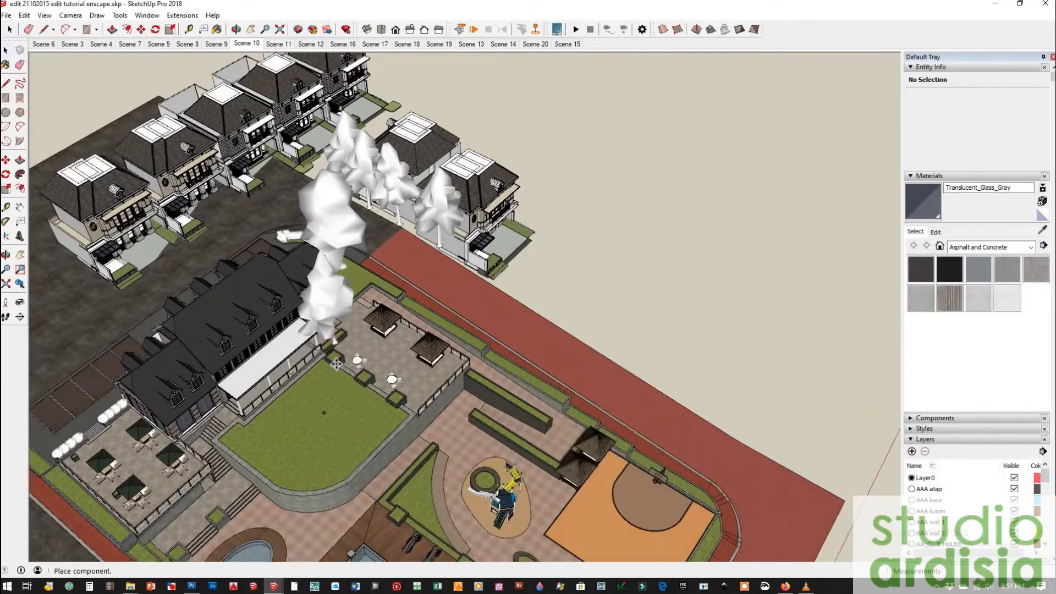
scroll(396, 352, "up", 6)
left_click(6, 52)
scroll(280, 198, "down", 3)
left_click(281, 198)
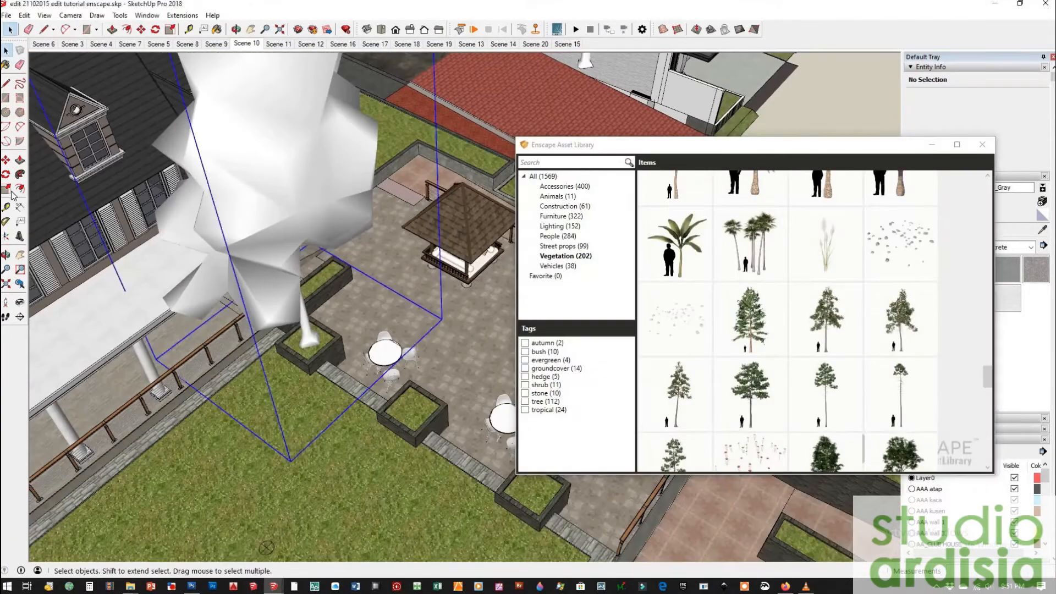
Enlarge the new Pine 3 uniformly and move its trunk back into the stone planter.
key("s")
scroll(337, 252, "down", 5)
left_click_drag(329, 248, 384, 165)
key("m")
scroll(320, 406, "up", 5)
scroll(310, 352, "up", 2)
left_click(310, 354)
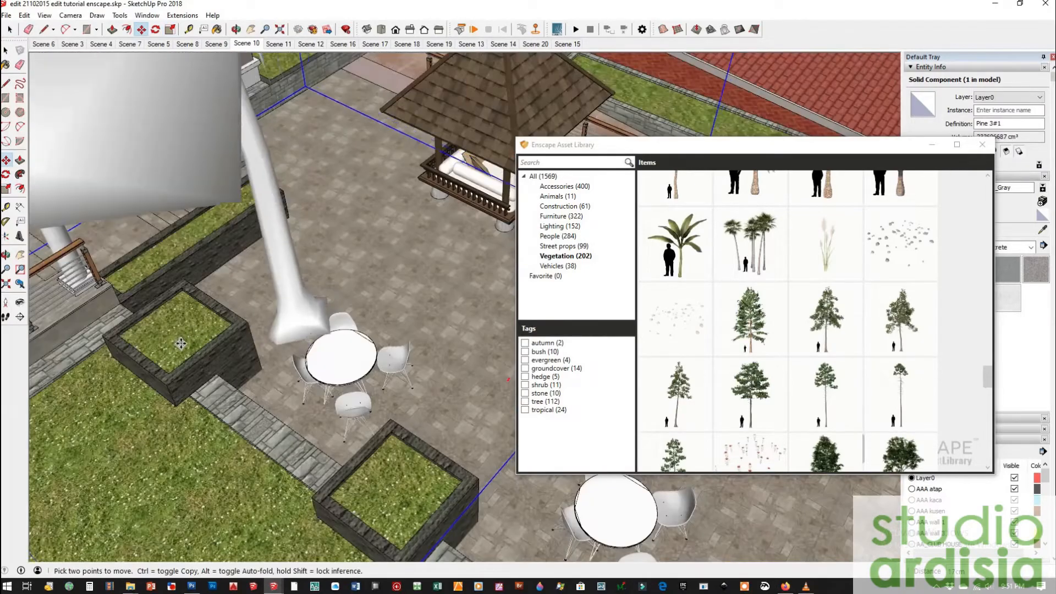
left_click(193, 361)
Copy Pine 3 into the next two planters along the gazebo terrace edge and check the trees in the Enscape render.
scroll(189, 359, "down", 3)
key("ctrl")
left_click(182, 358)
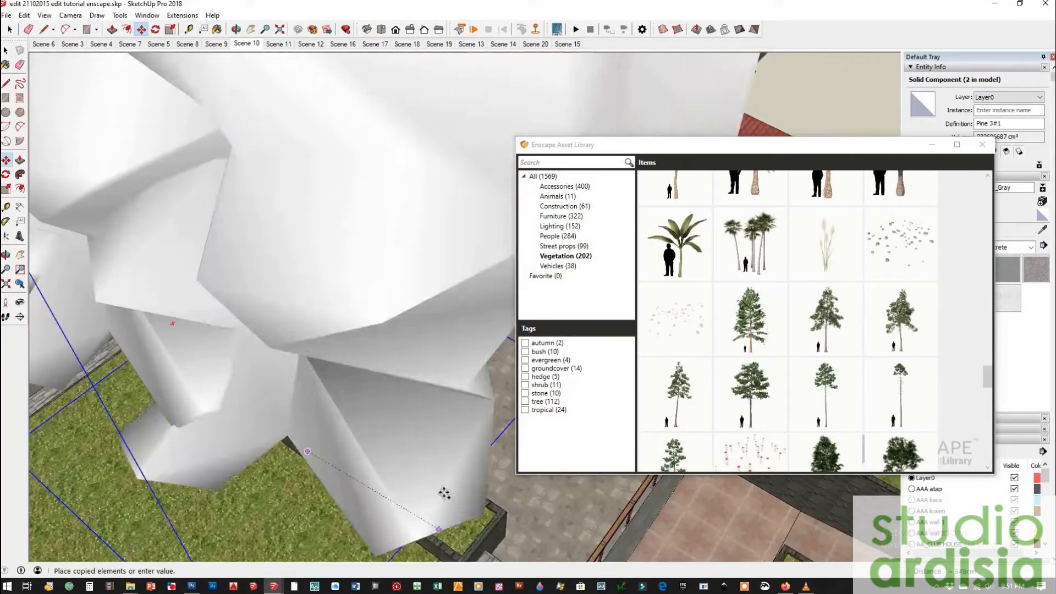
scroll(520, 528, "down", 2)
left_click(271, 588)
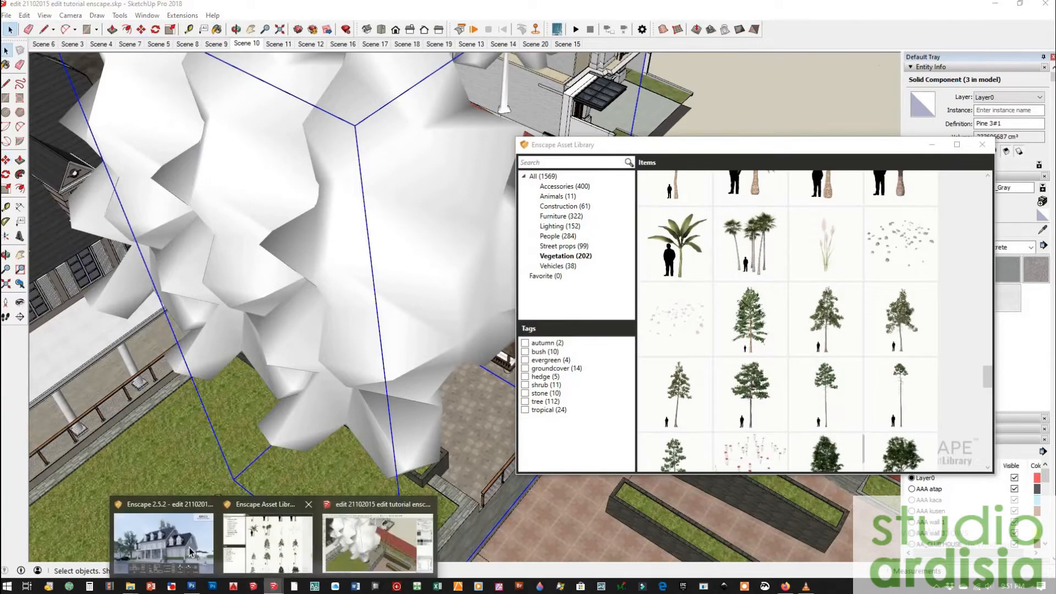
left_click(189, 547)
Delete the third Pine 3 and move the second one out of its planter onto the lawn behind the house.
scroll(177, 315, "down", 4)
mouse_move(181, 318)
middle_mouse_down()
mouse_move(261, 352)
mouse_move(266, 308)
middle_mouse_up()
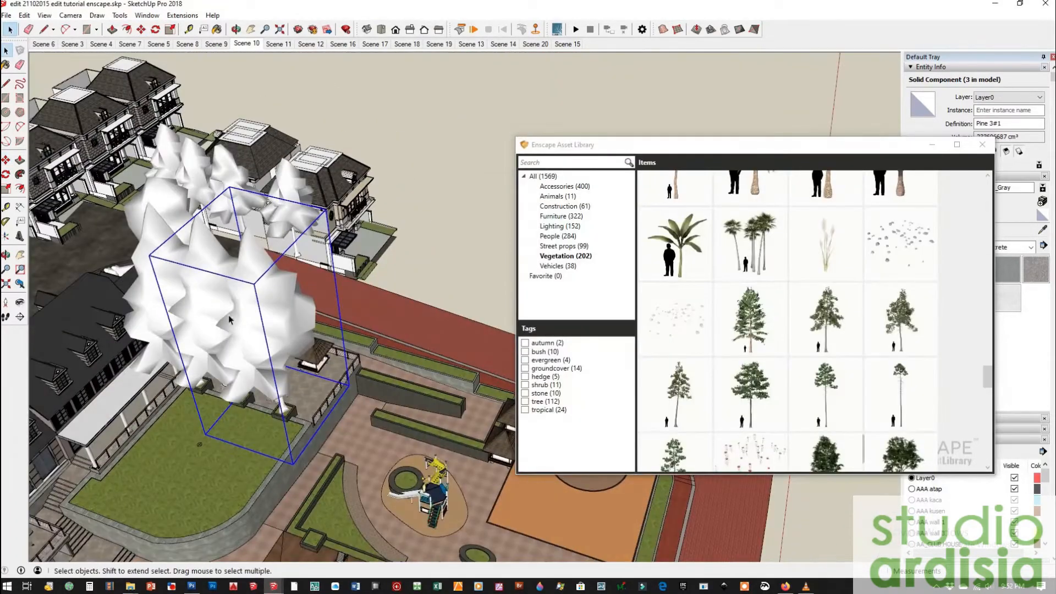
key("Delete")
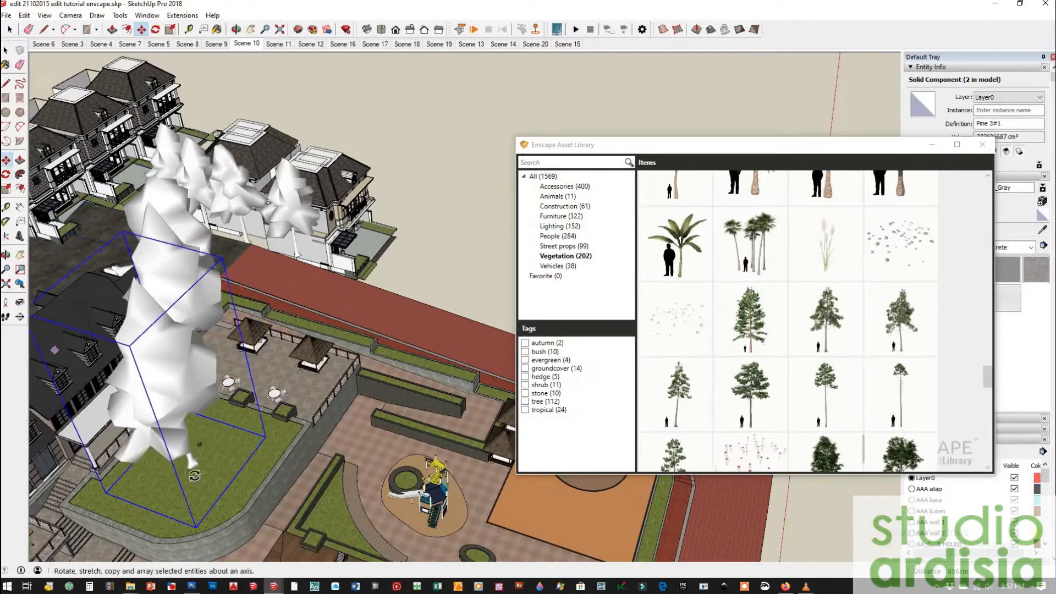
scroll(195, 475, "up", 5)
key("space")
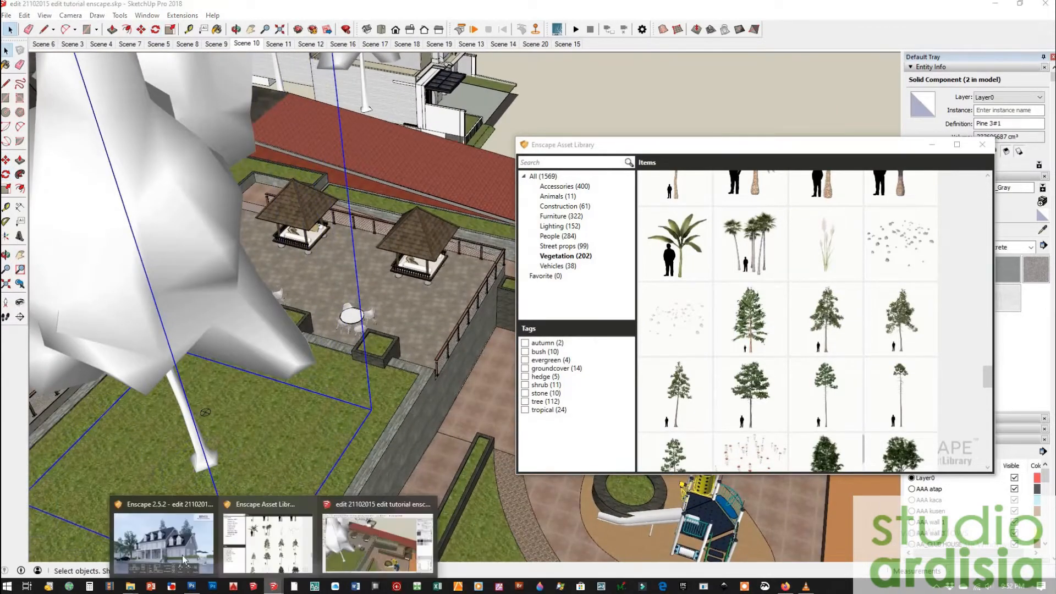
Check the two Pine 3 trees behind the house roof in the Enscape render.
left_click(184, 560)
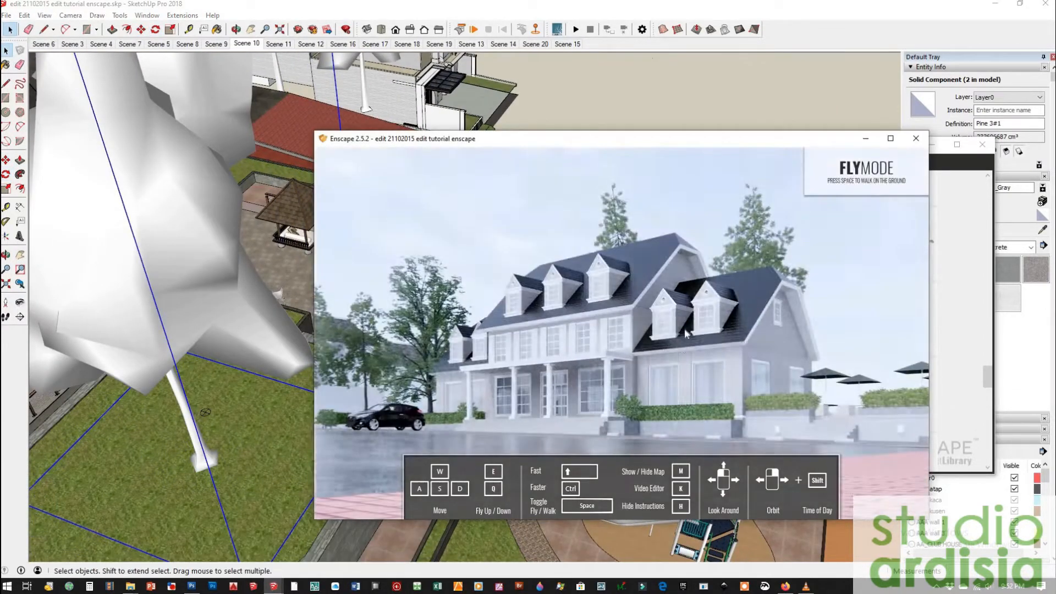
key("w")
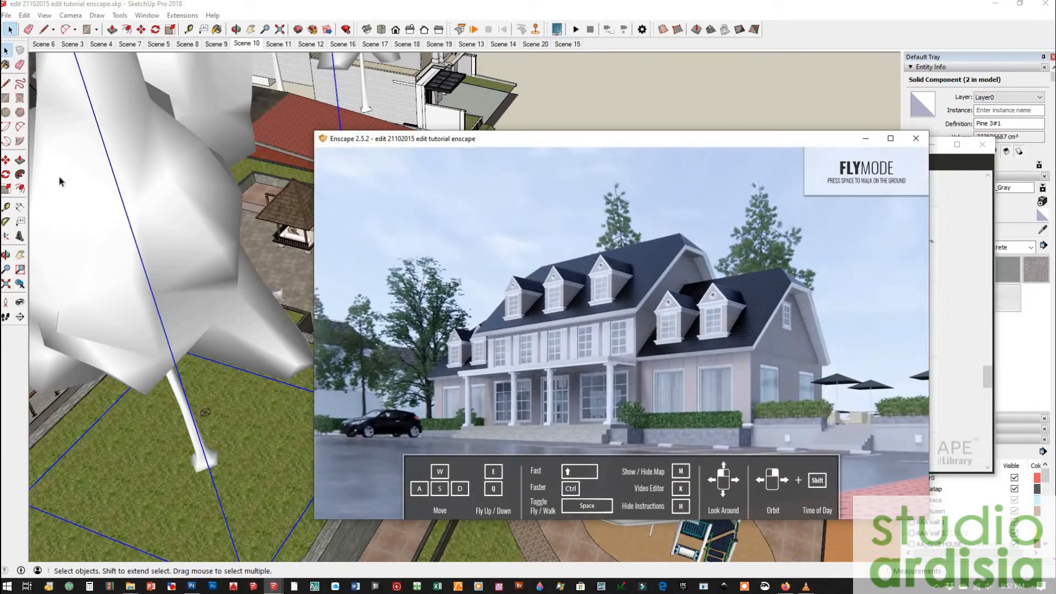
left_click(618, 114)
Scale the Pine 3 on the lawn down slightly and uniformly.
scroll(308, 341, "down", 5)
middle_click_drag(110, 275, 228, 212)
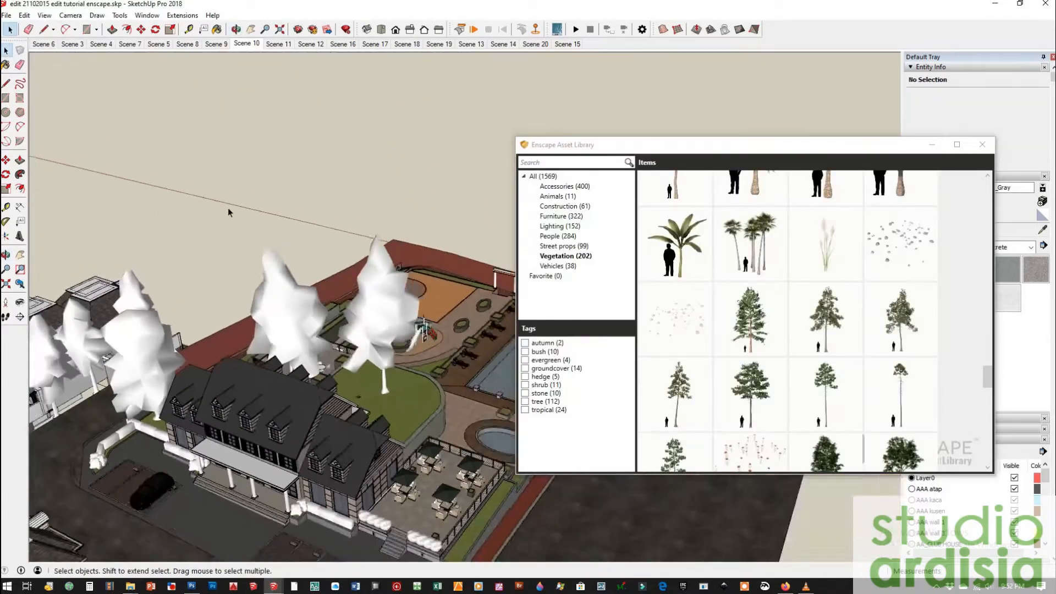
scroll(352, 352, "up", 5)
left_click(231, 242)
left_click(7, 193)
scroll(442, 328, "down", 4)
left_click_drag(399, 173, 388, 211)
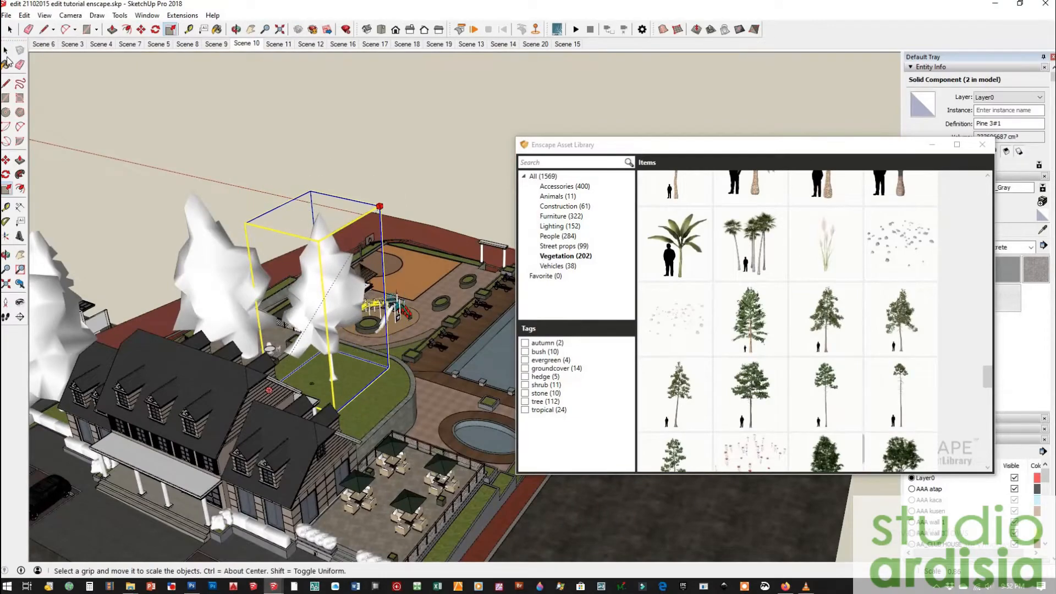
Copy Pine 3 to the lawn corner beside the dining terrace with the umbrellas.
middle_click_drag(192, 299, 246, 310)
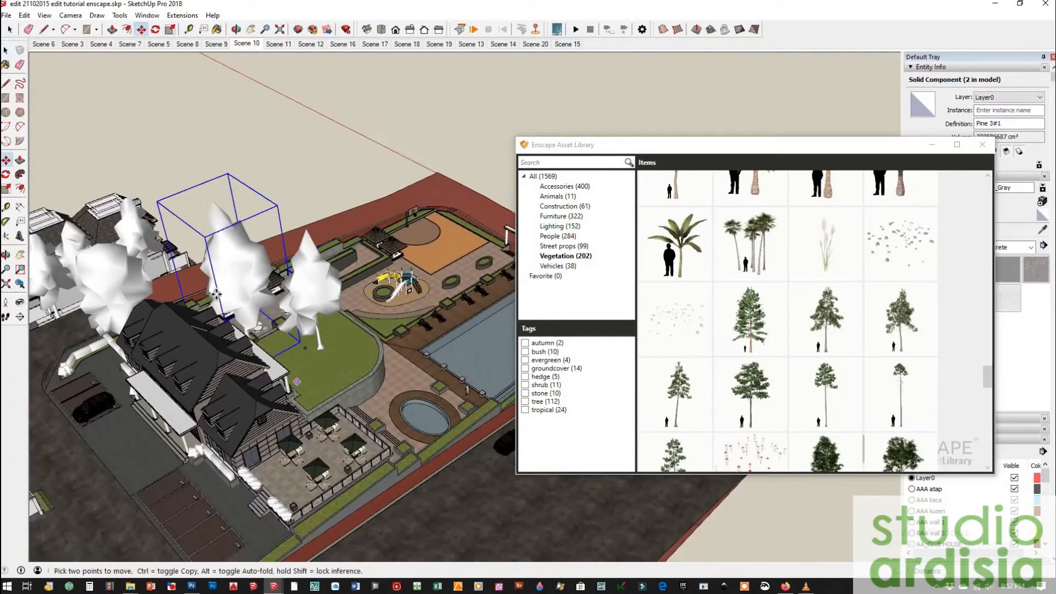
scroll(216, 294, "up", 6)
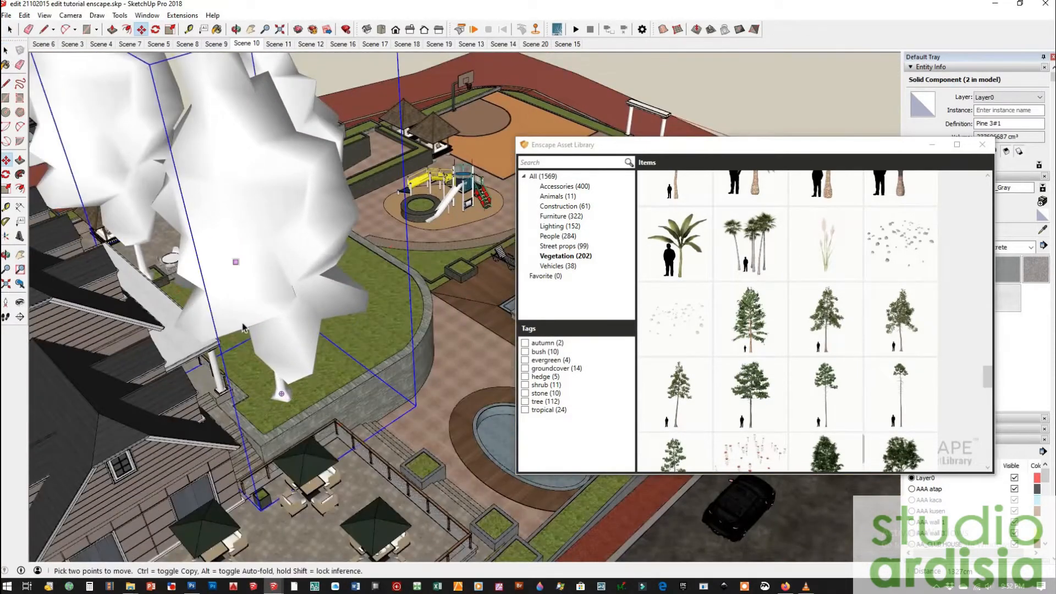
key("space")
scroll(244, 328, "down", 3)
scroll(264, 396, "up", 4)
middle_click_drag(264, 451, 294, 456)
scroll(294, 421, "up", 2)
Rotate the Pine 3 at the lawn corner about its trunk base to vary its orientation.
left_click(6, 175)
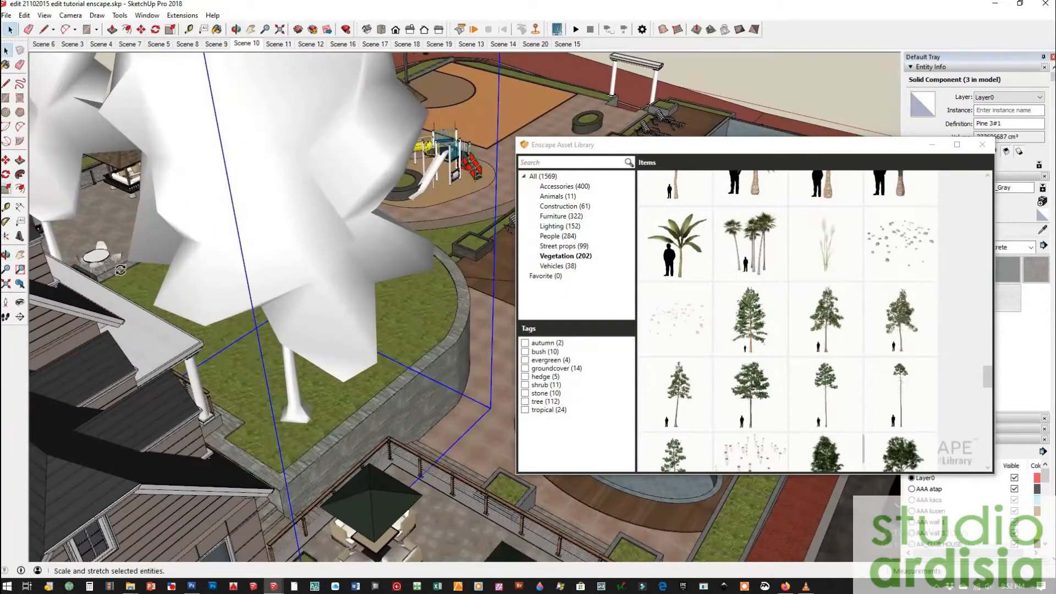
left_click(296, 419)
left_click(337, 432)
left_click(401, 364)
Scale the Pine 3 at the lawn corner down uniformly and reposition its trunk on the grass.
left_click(6, 188)
scroll(429, 385, "down", 3)
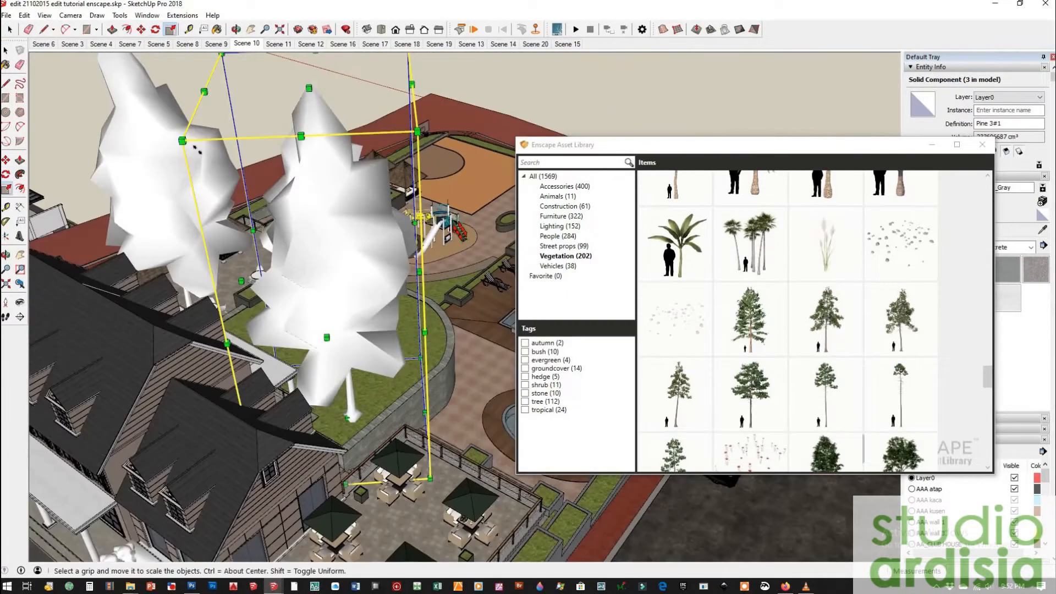
left_click_drag(191, 142, 223, 178)
left_click(6, 160)
scroll(396, 410, "up", 3)
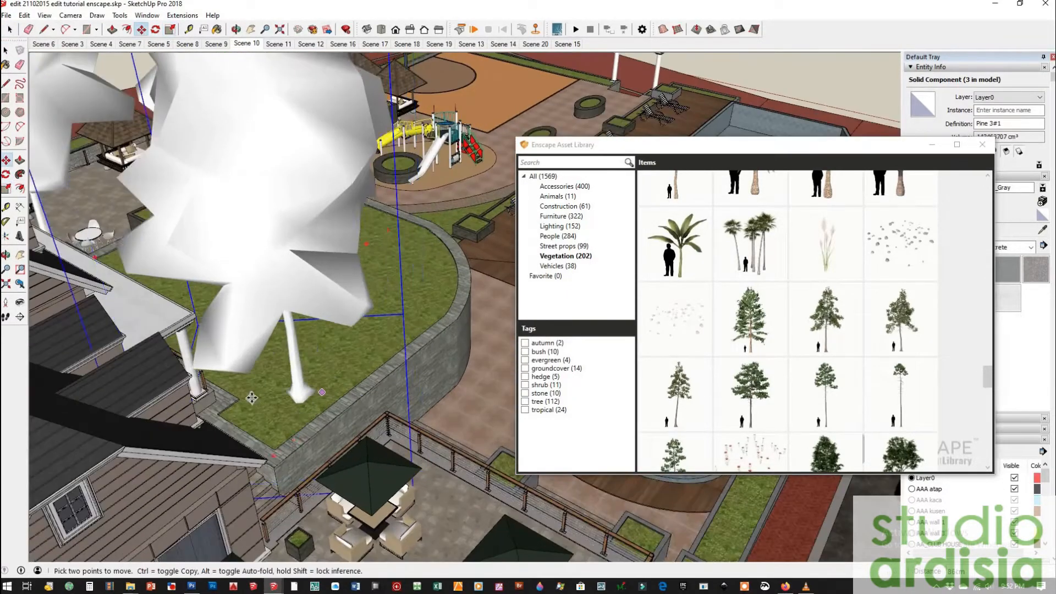
scroll(264, 398, "down", 4)
Place Rowan 2 from the Enscape Asset Library in the first square planter beside the pool deck.
scroll(844, 396, "down", 3)
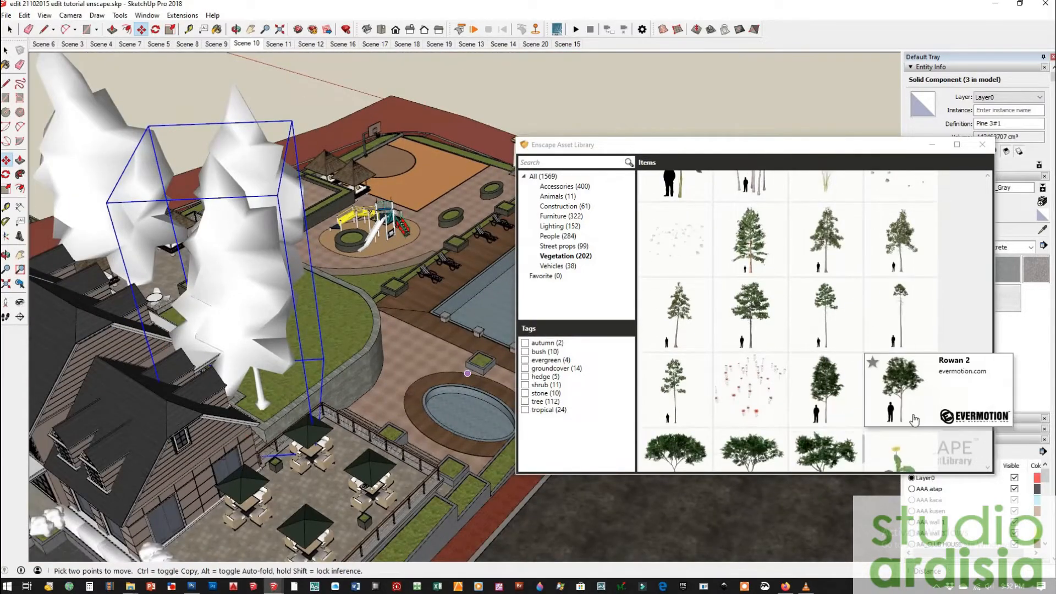
left_click(899, 406)
scroll(394, 284, "up", 4)
scroll(406, 306, "up", 4)
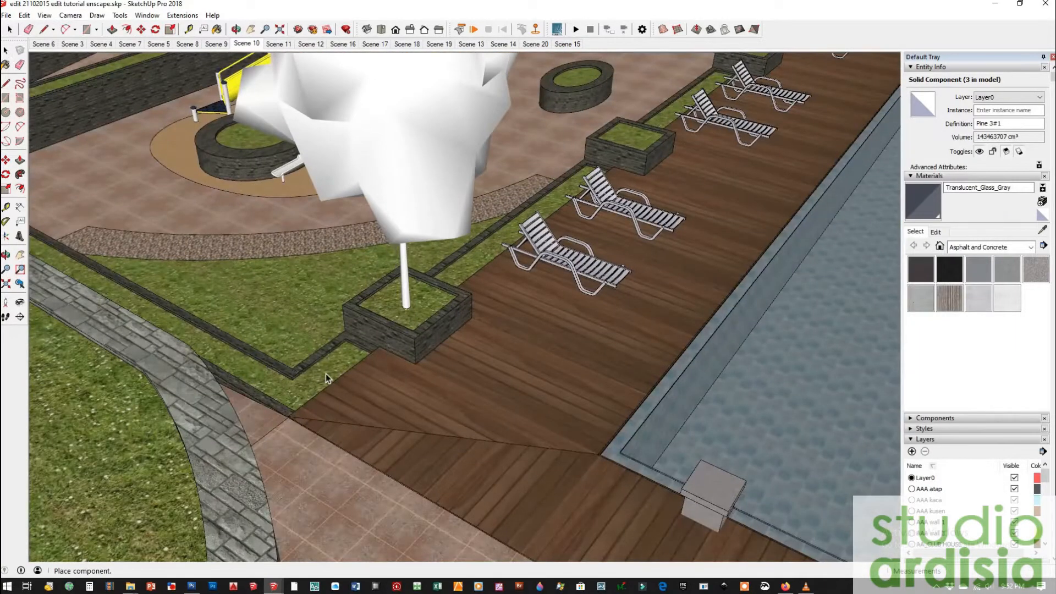
left_click(5, 50)
scroll(382, 262, "down", 2)
left_click(382, 262)
Enlarge the Rowan 2 beside the pool deck uniformly.
scroll(381, 269, "down", 5)
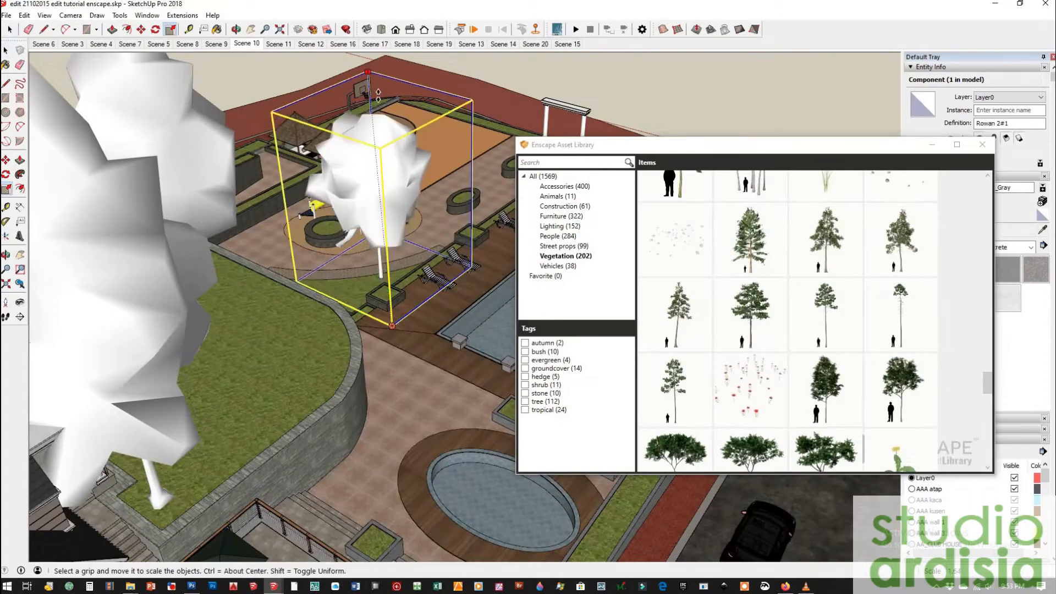
scroll(362, 409, "down", 4)
middle_click_drag(361, 408, 317, 294)
left_click(316, 275)
scroll(316, 291, "up", 5)
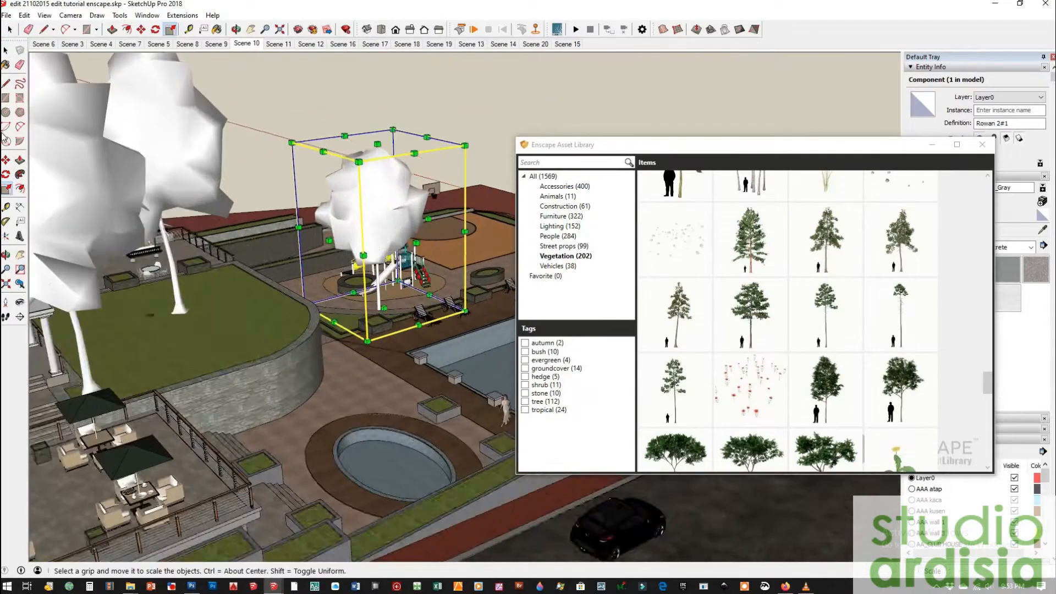
Move the enlarged Rowan 2 so its trunk stands inside the first pool deck planter.
left_click(7, 160)
scroll(426, 322, "up", 3)
left_click(407, 325)
left_click(398, 382)
Copy Rowan 2 into two more square planters along the row of sun loungers on the pool deck.
key("ctrl")
left_click(361, 413)
scroll(363, 404, "down", 4)
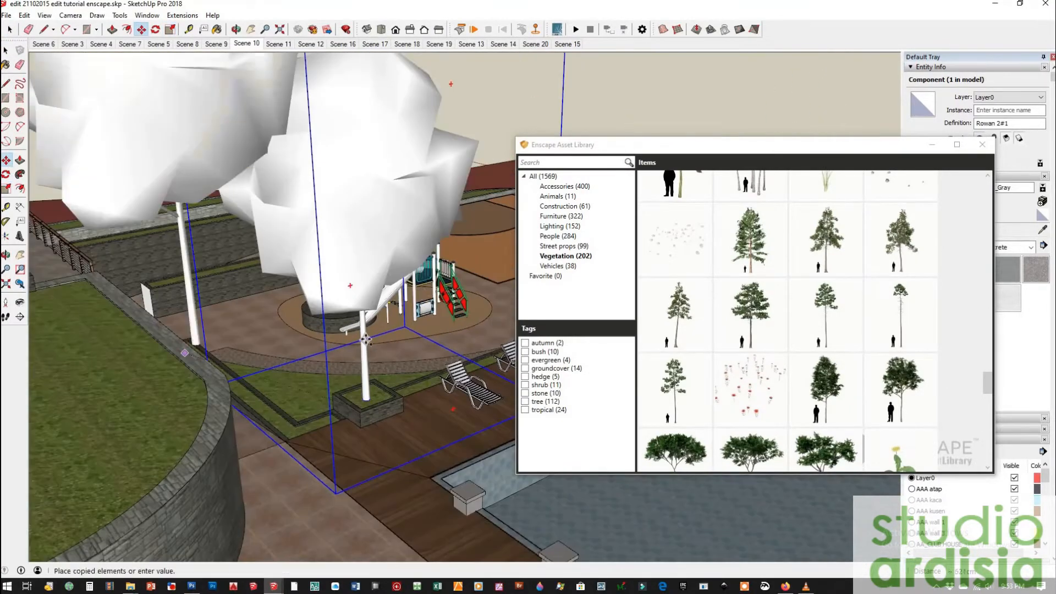
scroll(371, 410, "up", 4)
scroll(367, 419, "down", 4)
scroll(303, 373, "up", 4)
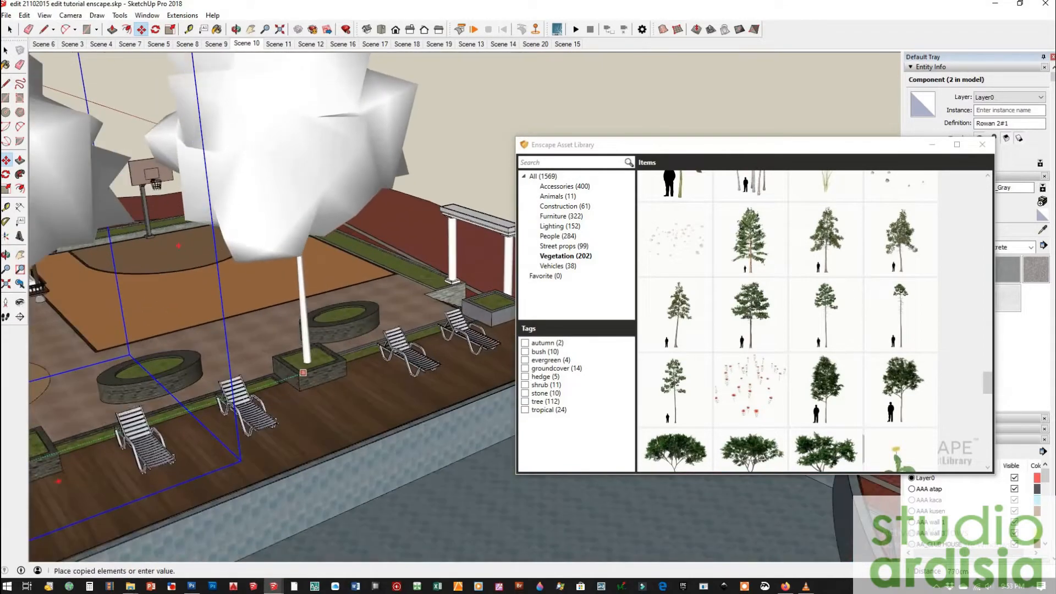
left_click(361, 221)
key("space")
Check the Rowan 2 trees along the pool deck in the Enscape render.
scroll(361, 221, "down", 5)
mouse_move(273, 586)
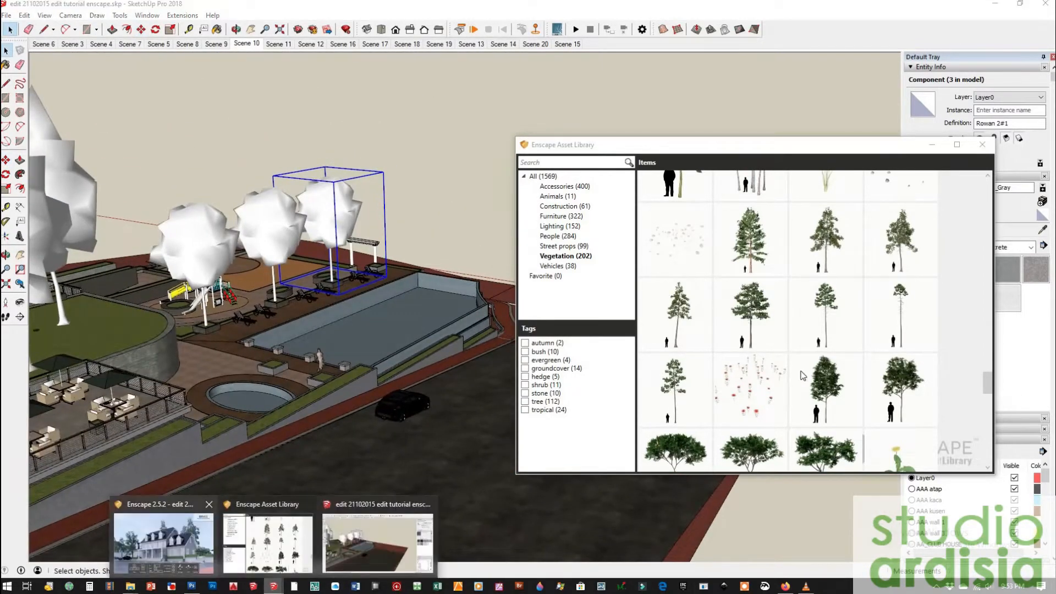
left_click(157, 536)
left_click(303, 254)
Copy Rowan 2 into the small planter on the dining terrace near the house wall and check it in the Enscape render.
scroll(402, 289, "down", 5)
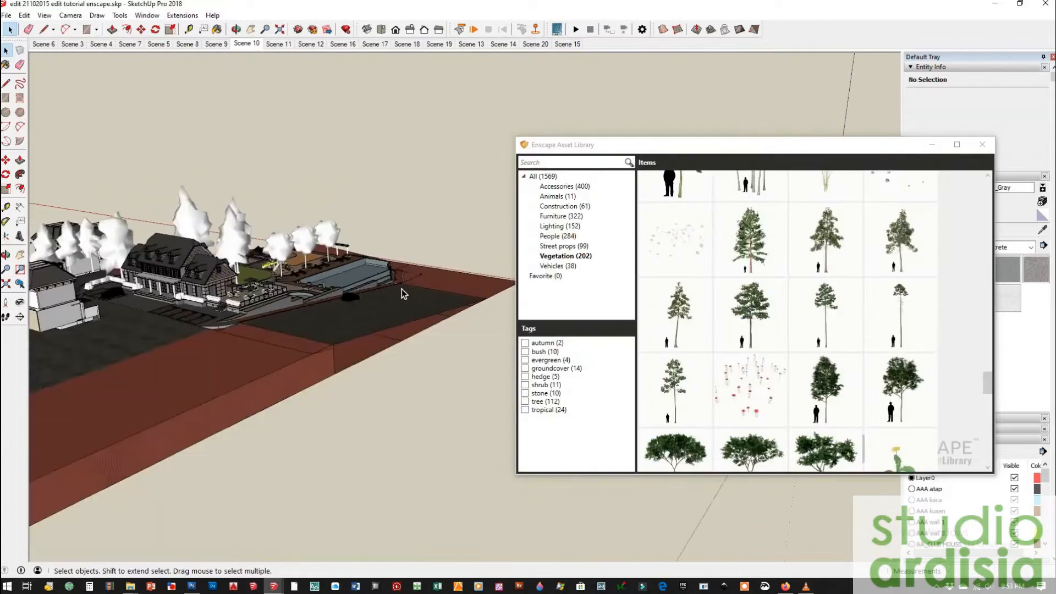
scroll(402, 289, "up", 6)
middle_click_drag(402, 288, 352, 319)
left_click(370, 220)
key("m")
scroll(220, 330, "up", 10)
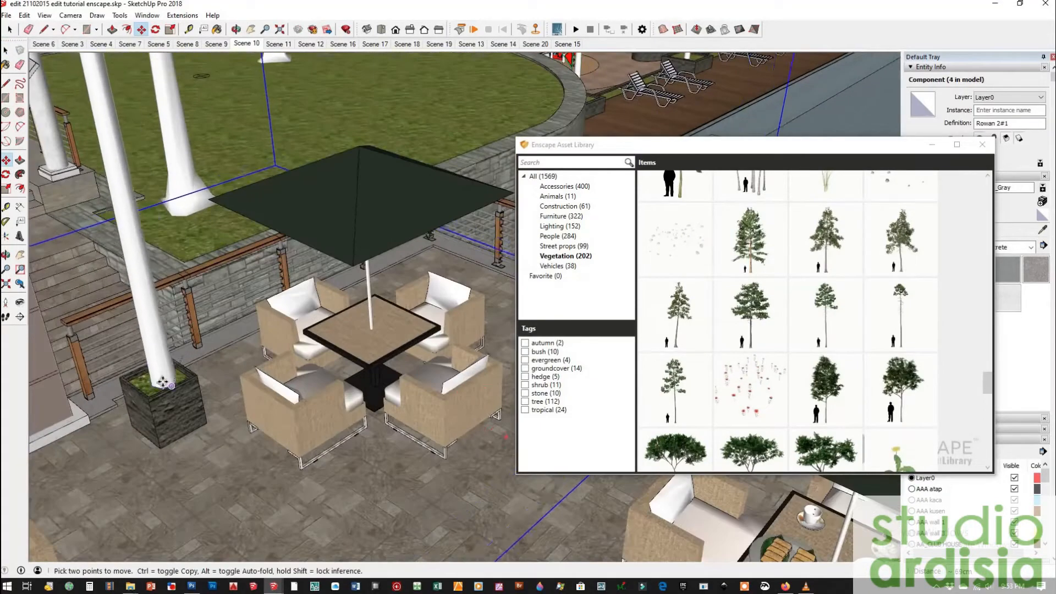
scroll(239, 396, "down", 2)
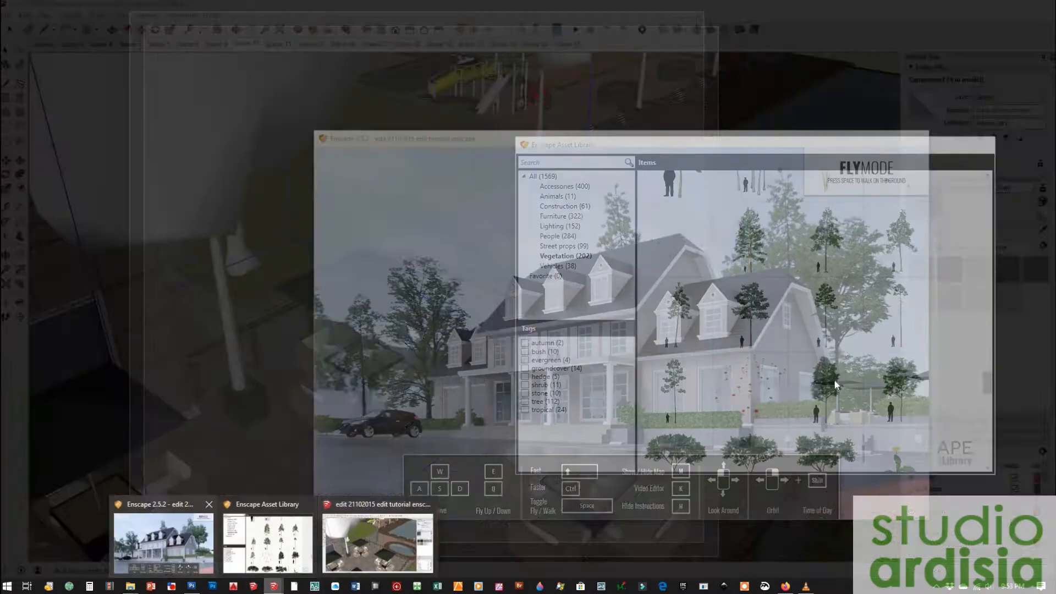
left_click(187, 561)
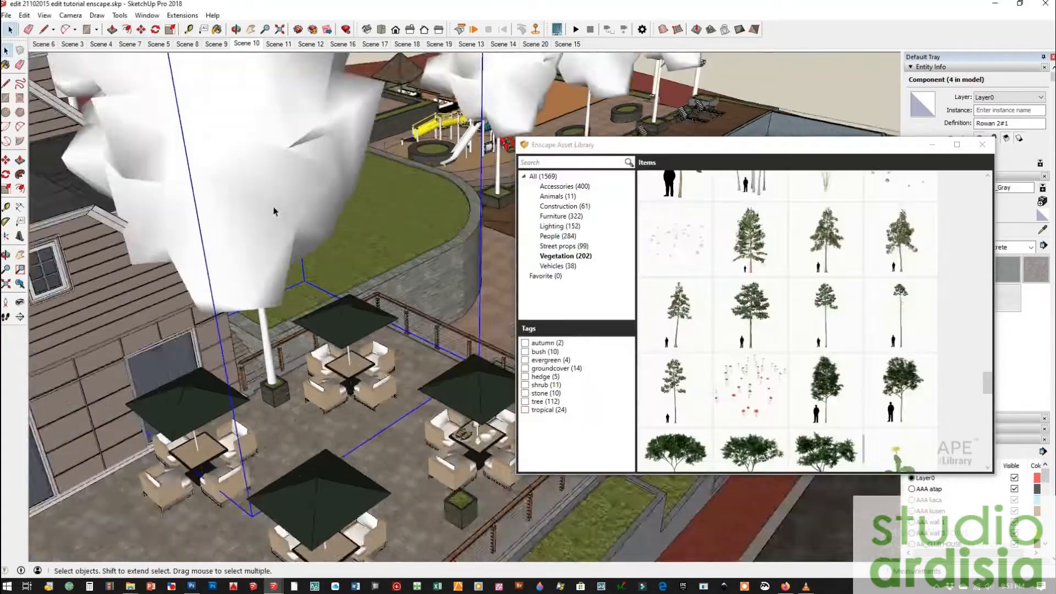
Browse the Vegetation assets for a replacement tree and delete the Rowan 2 from the small dining terrace planter by the house wall.
scroll(833, 385, "down", 1)
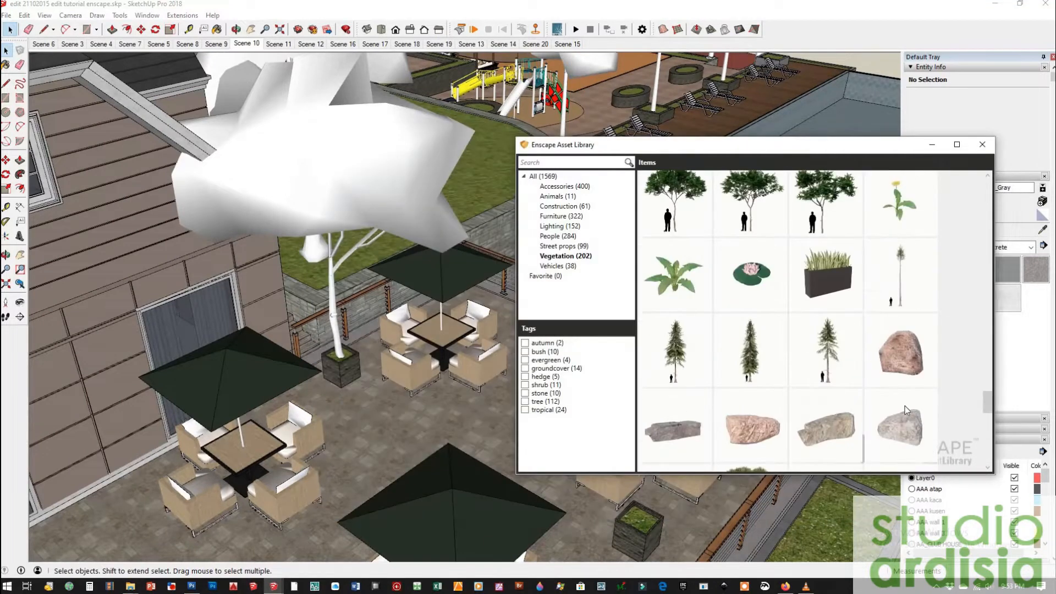
scroll(906, 406, "down", 5)
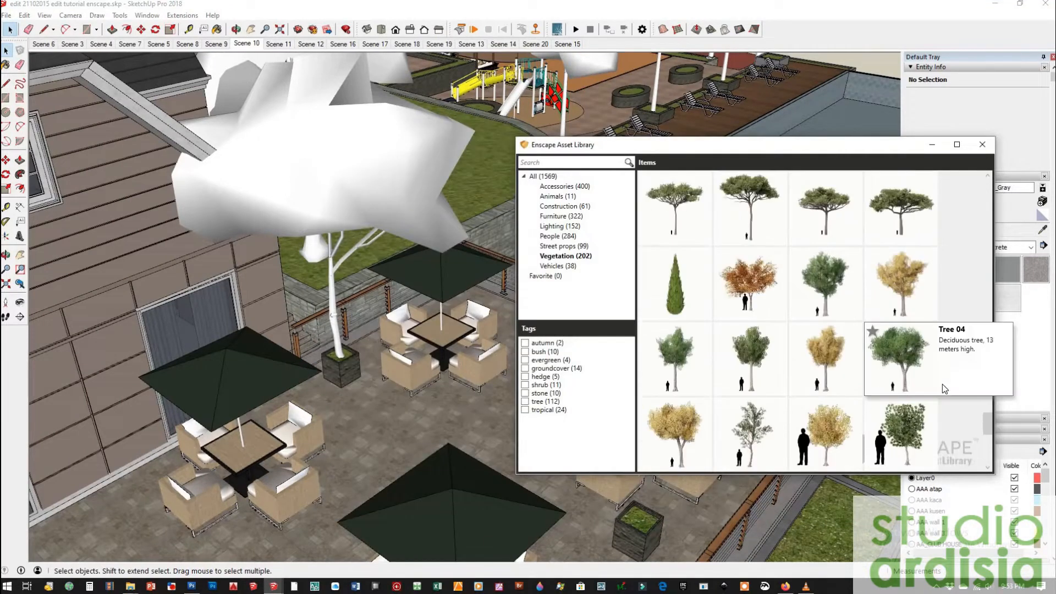
scroll(963, 379, "down", 2)
left_click(389, 189)
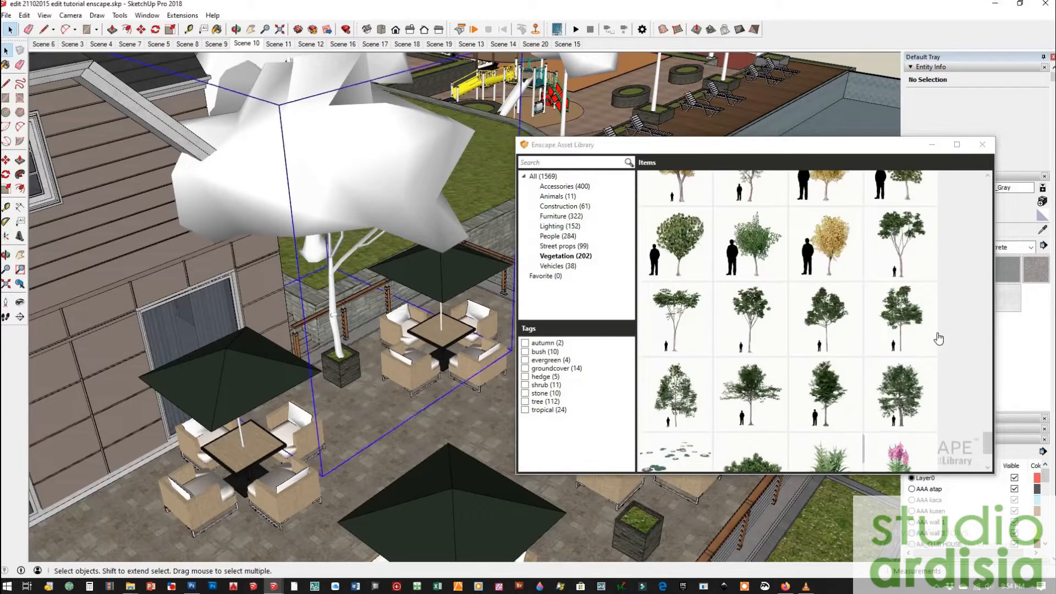
key("Delete")
Insert Tree 14 from the Asset Library at the planter near the house wall and check it in the Enscape render.
scroll(961, 408, "down", 1)
left_click(908, 305)
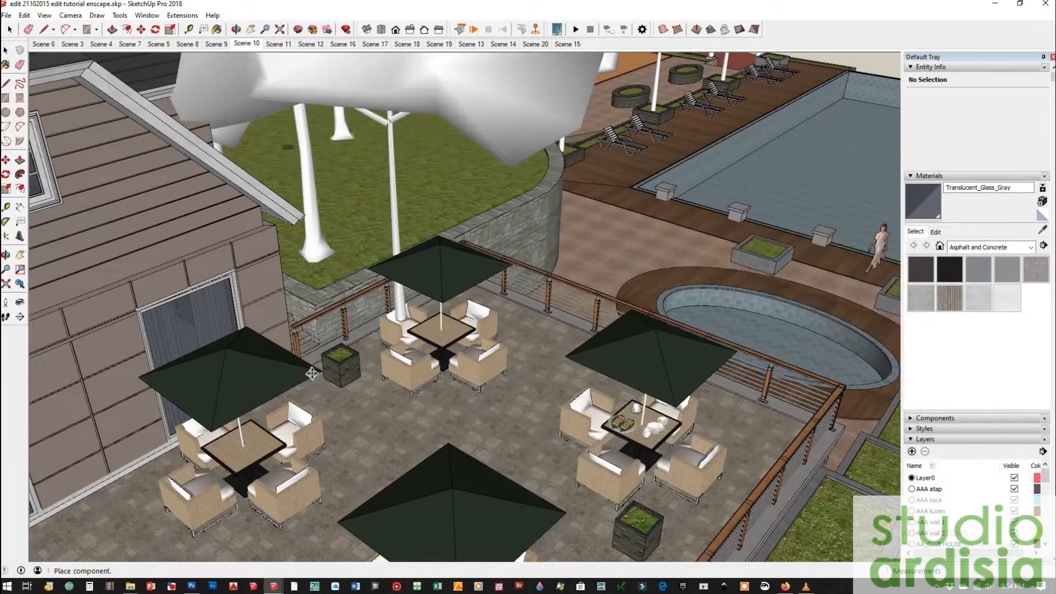
scroll(361, 340, "up", 5)
left_click(313, 380)
key("Escape")
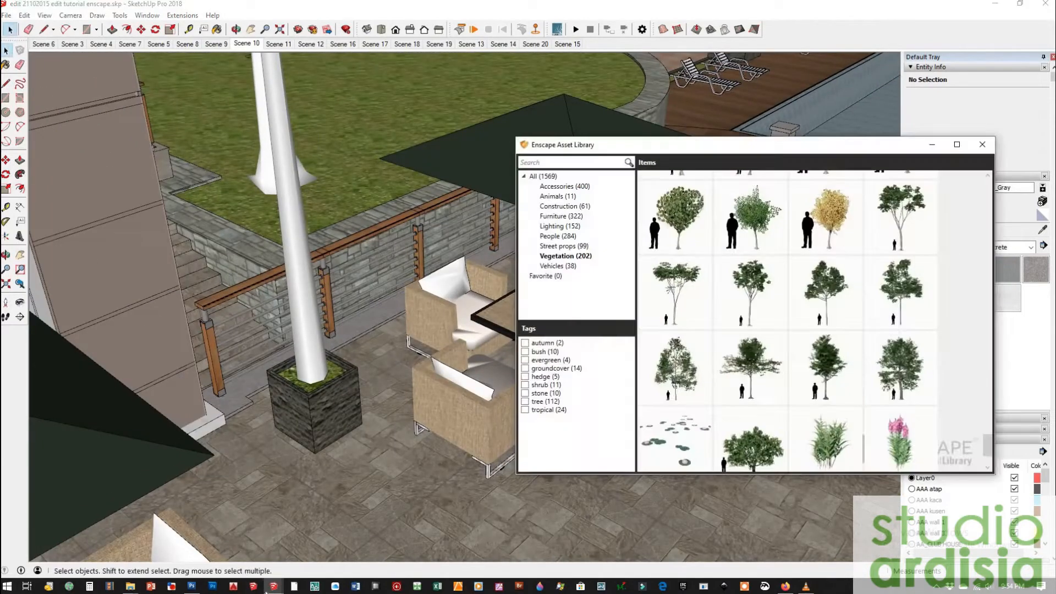
left_click(274, 586)
left_click(276, 539)
Scale Tree 14 down uniformly to suit the small terrace planter.
scroll(163, 310, "down", 10)
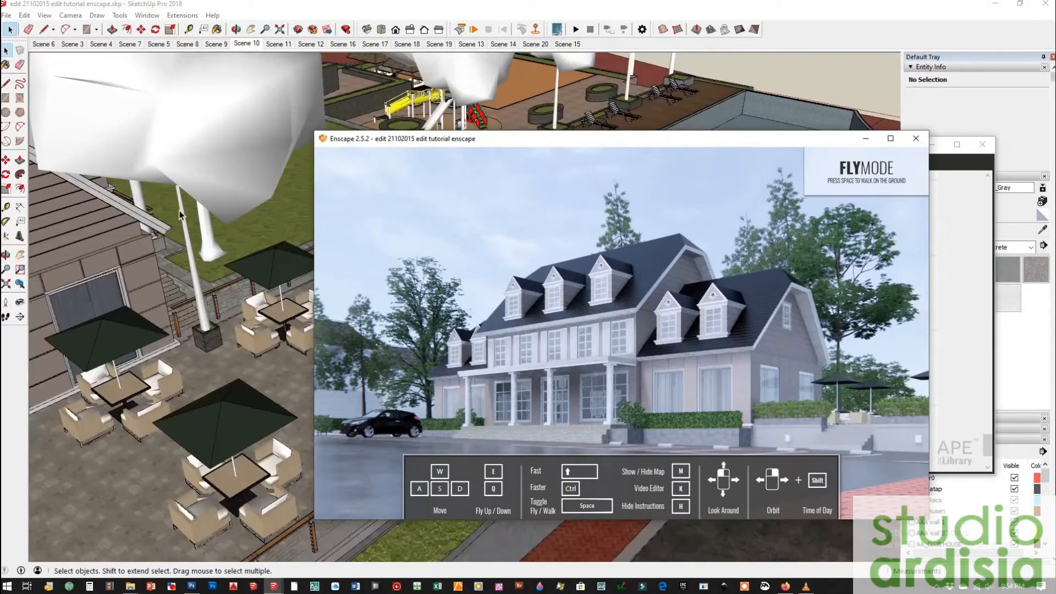
left_click(169, 209)
key("s")
left_click_drag(47, 124, 89, 201)
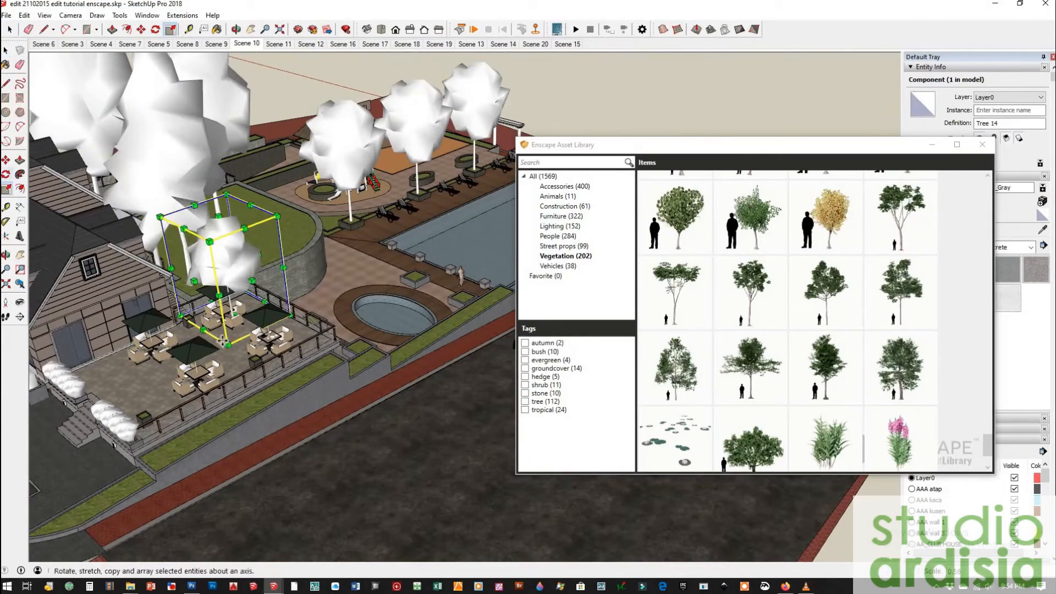
Move the reduced Tree 14 by its trunk base into the planter near the house wall and check the Enscape render.
key("m")
scroll(320, 156, "up", 10)
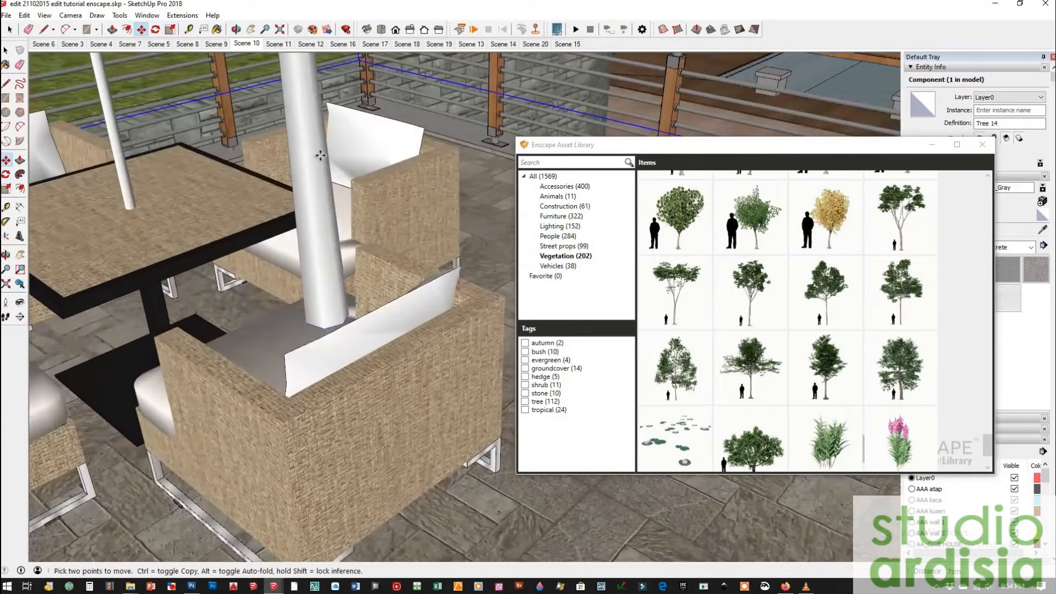
left_click(326, 328)
scroll(325, 324, "down", 8)
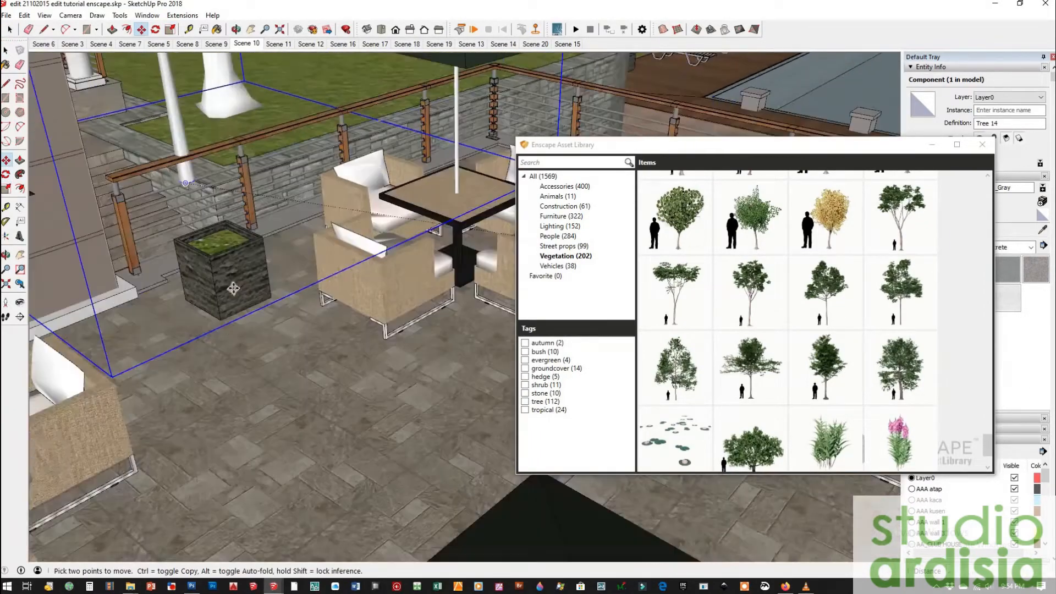
scroll(231, 280, "up", 4)
left_click(234, 287)
left_click(177, 544)
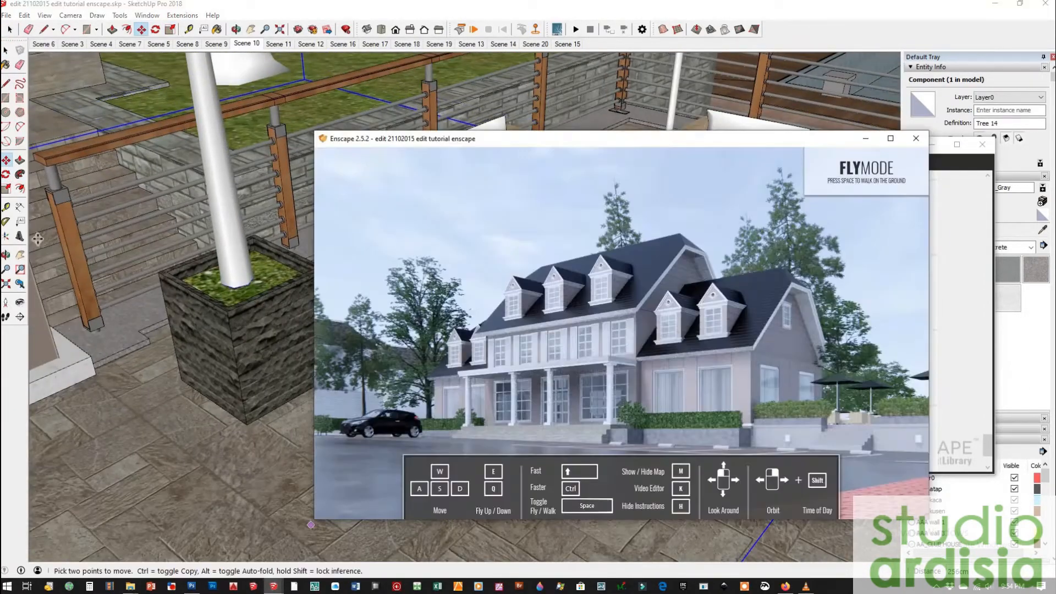
Copy Tree 14 into the two other small planters along the dining terrace railing and check the result in the Enscape render.
left_click(227, 312)
key("ctrl")
scroll(231, 286, "down", 8)
scroll(424, 335, "up", 6)
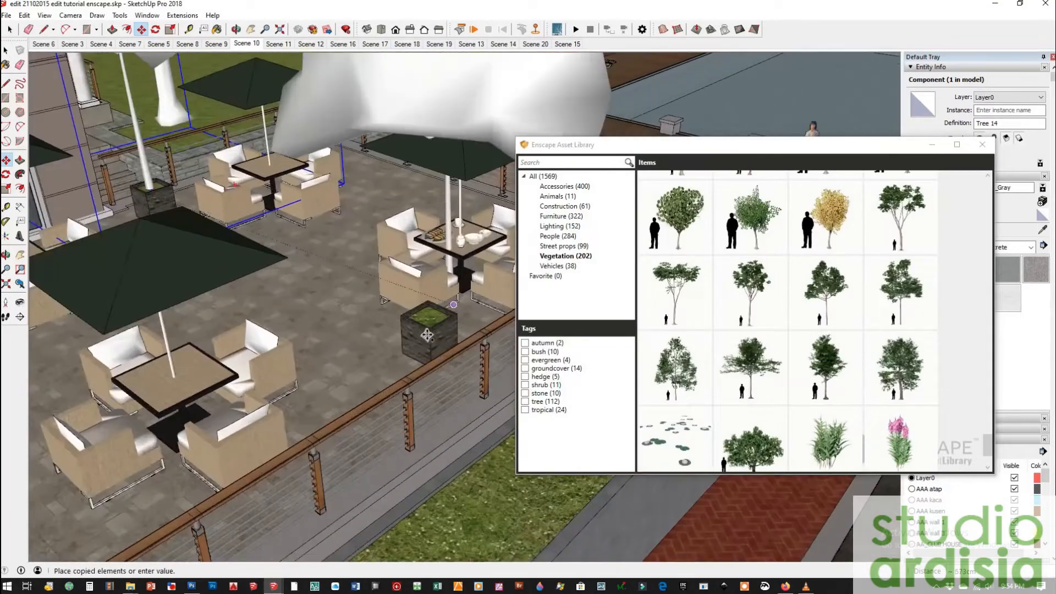
left_click(424, 334)
key("ctrl")
left_click(424, 334)
scroll(472, 237, "down", 5)
left_click(189, 421)
scroll(188, 421, "up", 3)
key("space")
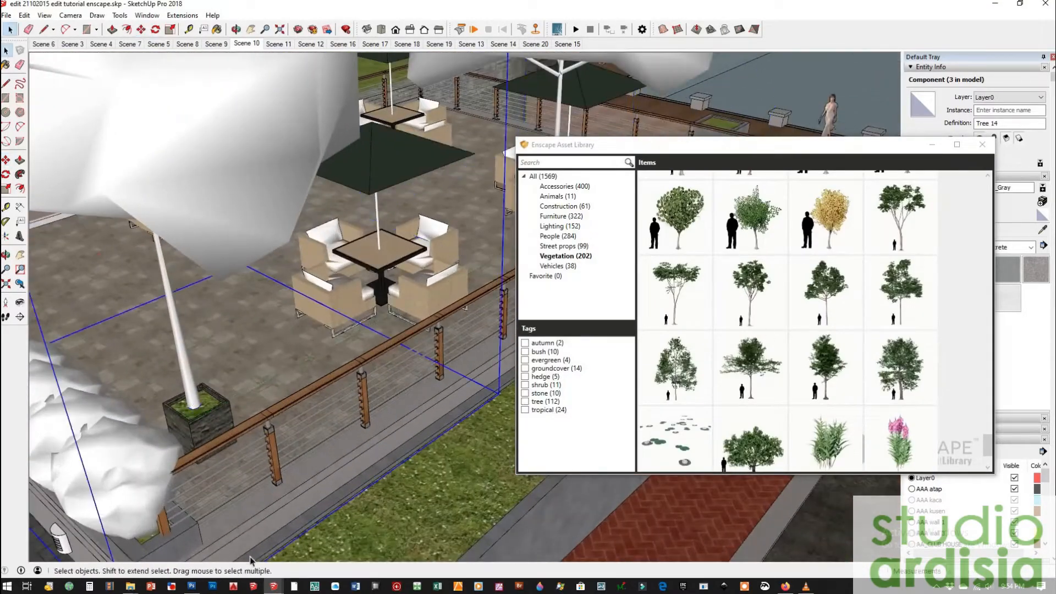
left_click(185, 544)
Copy the Pine 3 standing on the rear lawn into two front gardens of the neighbouring houses across the road.
scroll(258, 258, "down", 12)
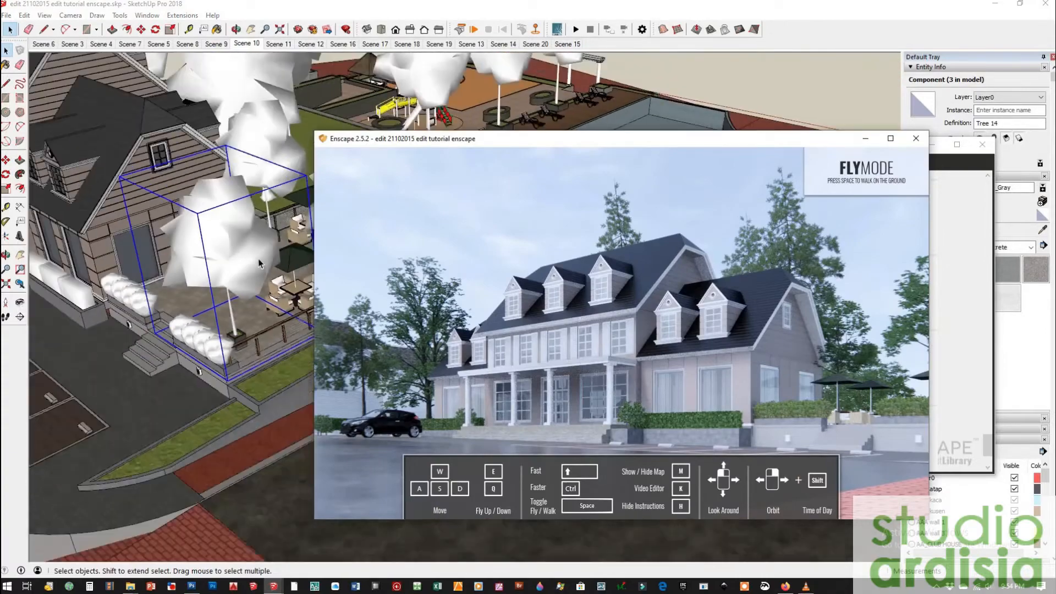
mouse_move(258, 258)
middle_mouse_down()
mouse_move(390, 368)
mouse_move(313, 400)
middle_mouse_up()
left_click(366, 135)
scroll(312, 400, "down", 3)
scroll(368, 138, "up", 8)
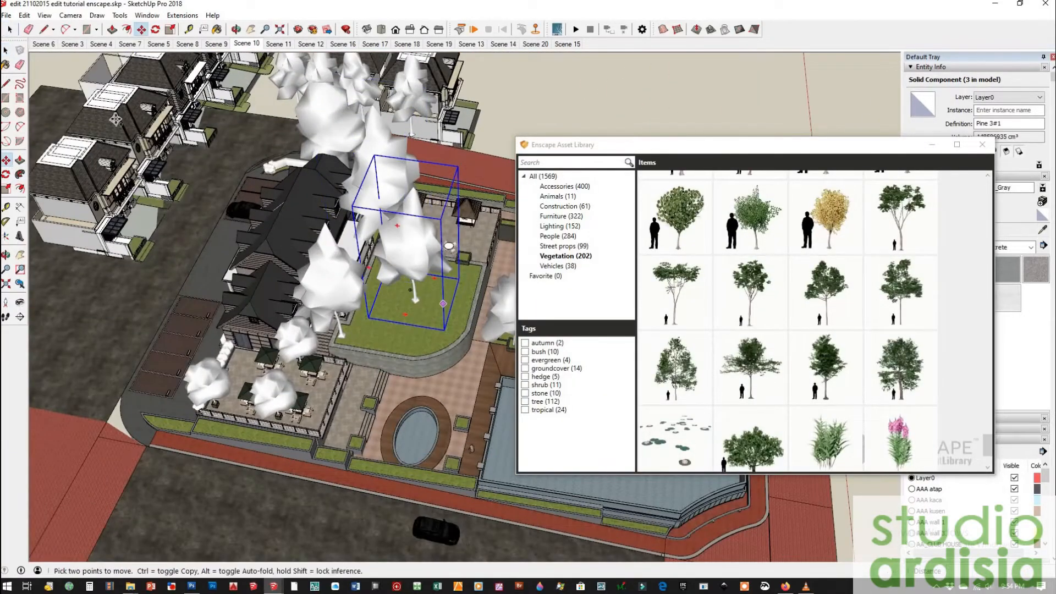
left_click(443, 303)
key("ctrl")
scroll(115, 119, "up", 9)
scroll(220, 264, "down", 2)
left_click(373, 220)
left_click(372, 220)
key("ctrl")
left_click(246, 420)
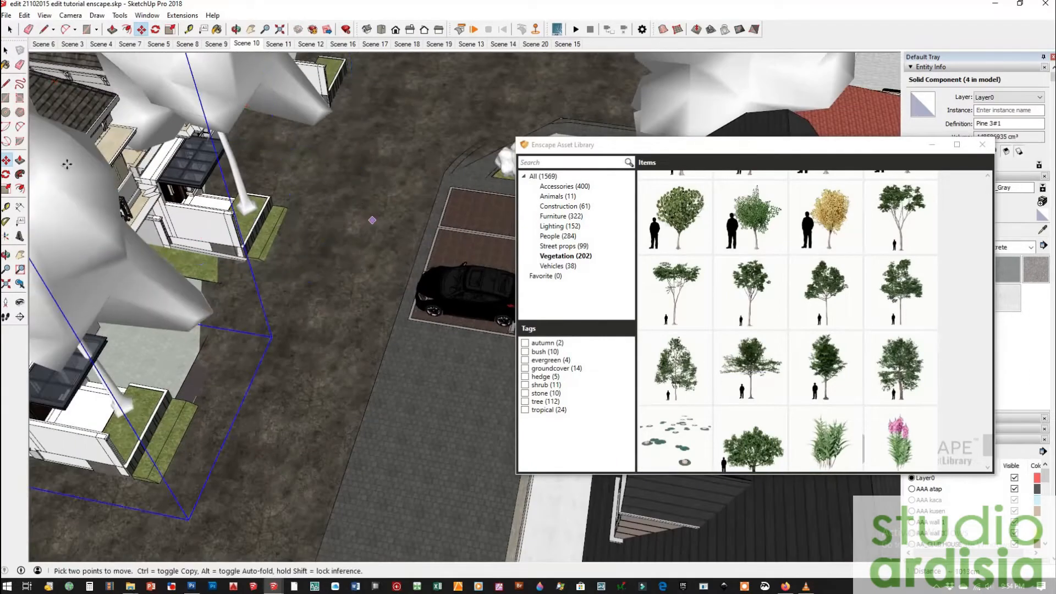
Copy the large Pine 3 from its stone planter to the ground beside the nearest neighbouring house and check the Enscape render.
scroll(356, 210, "down", 6)
mouse_move(221, 258)
middle_mouse_down()
mouse_move(146, 229)
mouse_move(83, 231)
middle_mouse_up()
key("space")
scroll(146, 229, "up", 3)
left_click(431, 220)
key("m")
scroll(430, 297, "up", 4)
scroll(431, 305, "up", 4)
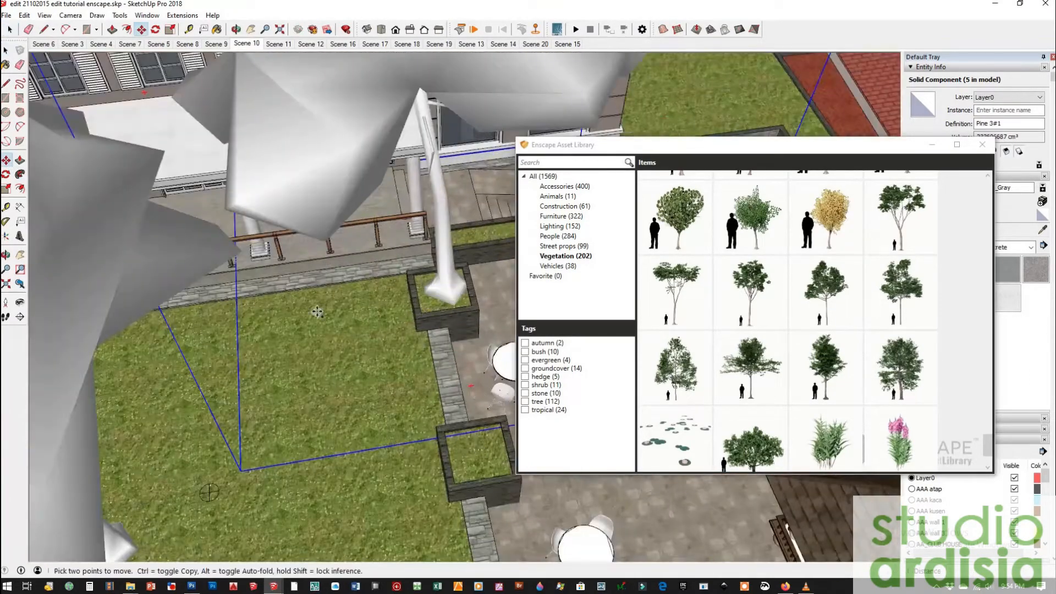
left_click(440, 296)
key("ctrl")
scroll(418, 286, "down", 8)
middle_click_drag(363, 280, 649, 258)
scroll(660, 258, "up", 1)
scroll(248, 361, "up", 6)
middle_click_drag(205, 385, 243, 413)
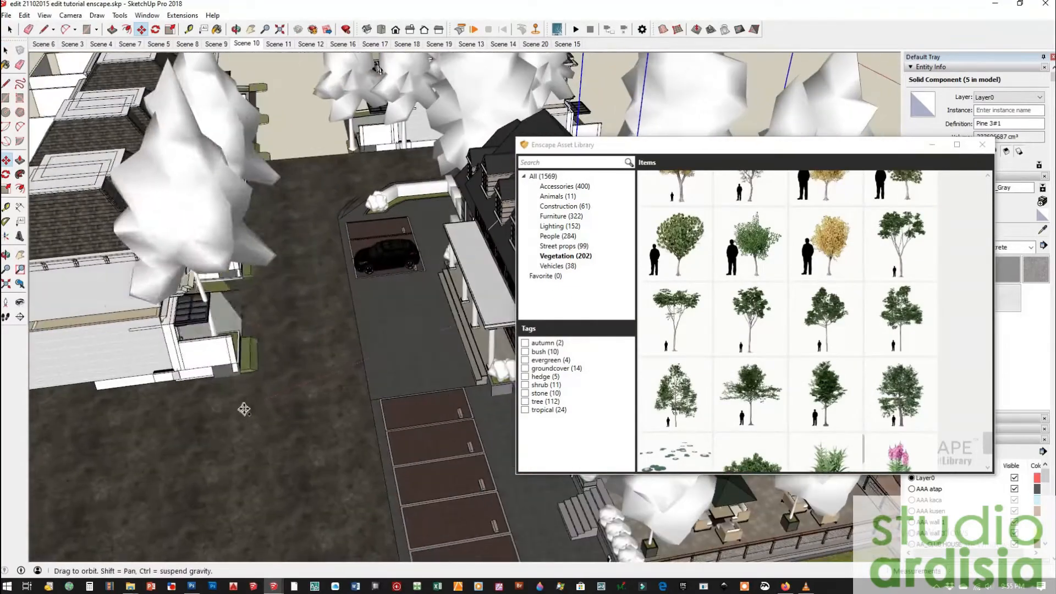
left_click(234, 405)
left_click(274, 587)
left_click(157, 541)
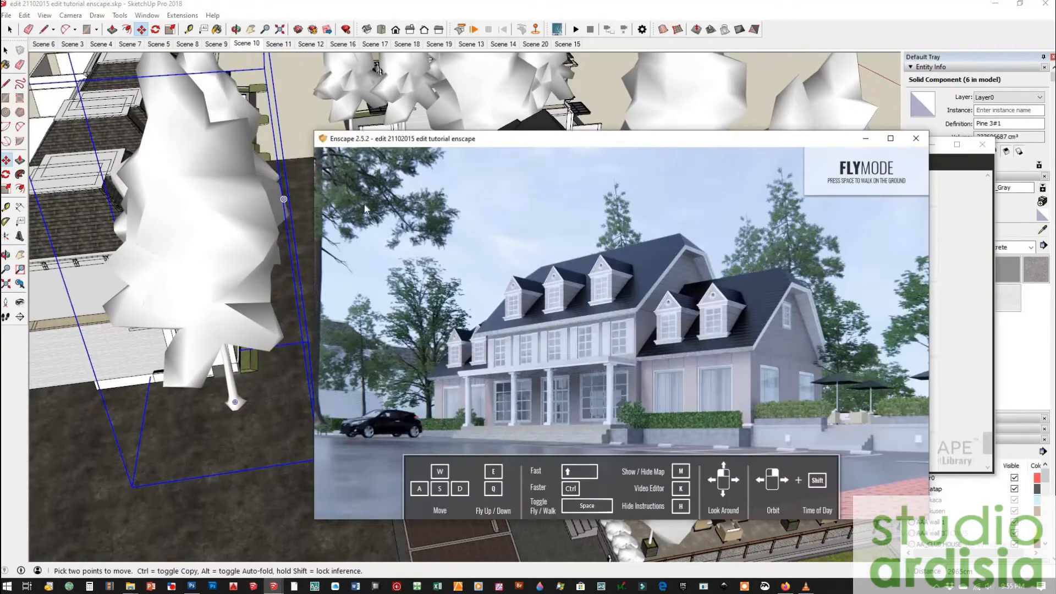
Copy the large Pine 3 onto the grass strip at the driveway corner beyond the parking bays.
left_click(196, 247)
key("space")
scroll(196, 247, "down", 3)
key("m")
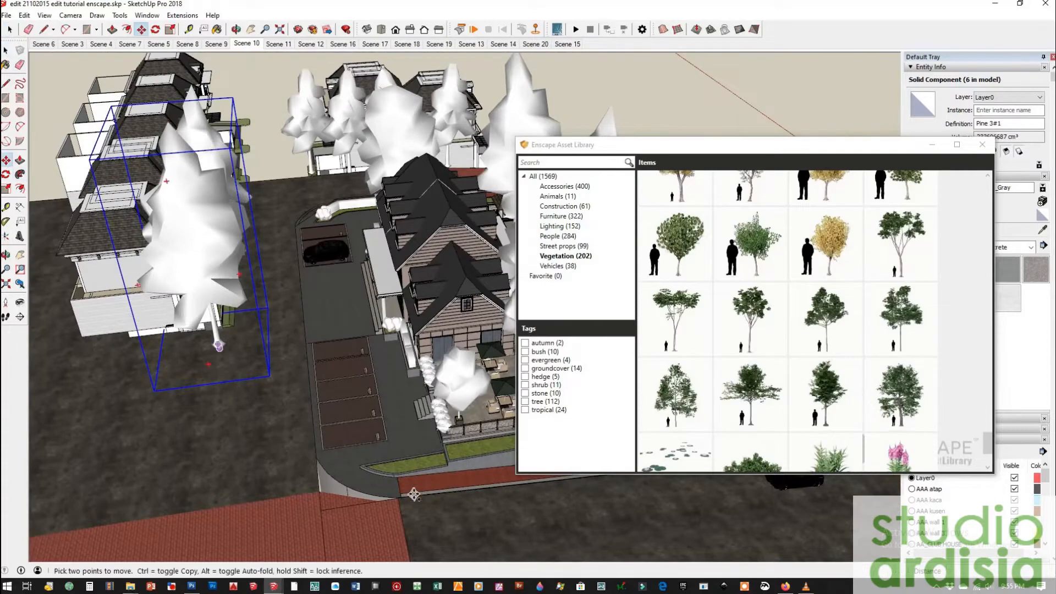
scroll(416, 465, "up", 4)
left_click(416, 476)
Move the Enscape camera slightly closer to the house and check how the new pines frame the view.
left_click(274, 586)
left_click(157, 542)
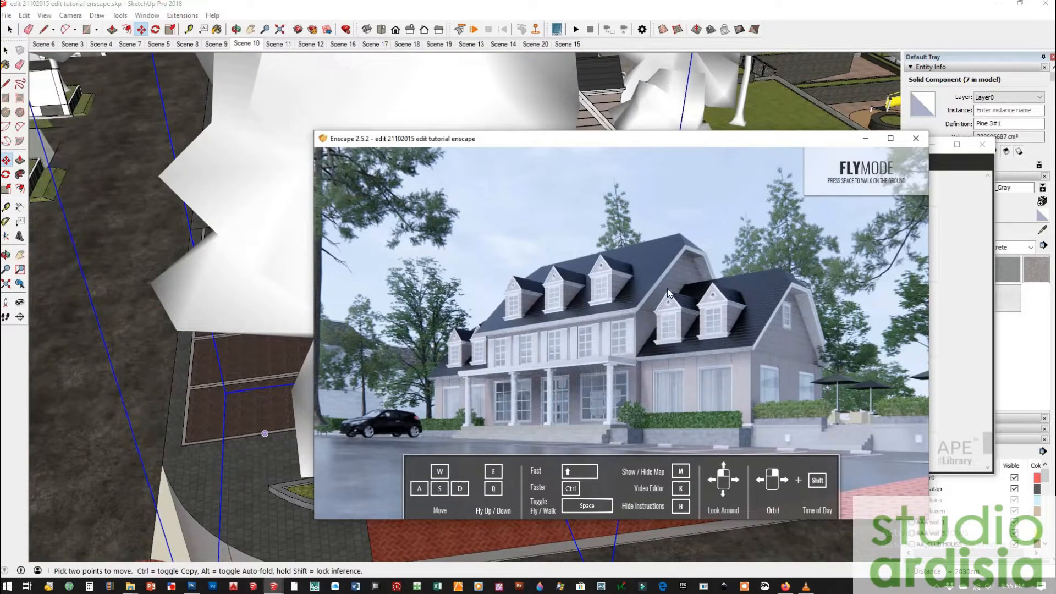
key("w")
left_click_drag(626, 316, 628, 312)
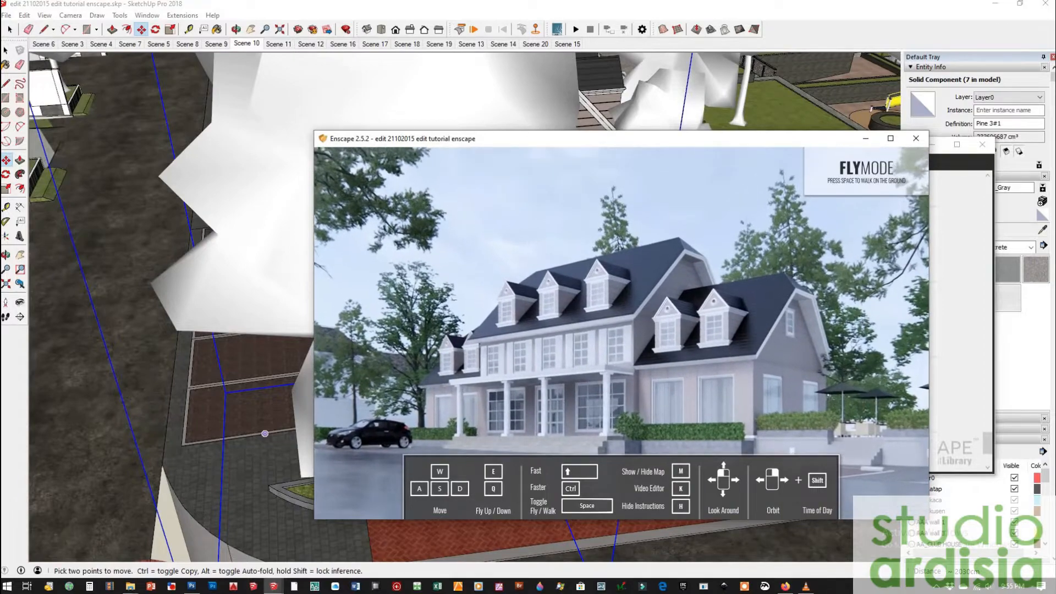
Look over the planted trees around the house, parking bays and neighbouring houses in the SketchUp model.
left_click(221, 324)
key("space")
scroll(334, 346, "down", 5)
mouse_move(334, 346)
middle_mouse_down()
mouse_move(341, 291)
mouse_move(393, 264)
mouse_move(366, 397)
mouse_move(441, 342)
middle_mouse_up()
scroll(385, 275, "down", 3)
scroll(366, 397, "up", 5)
scroll(366, 397, "down", 3)
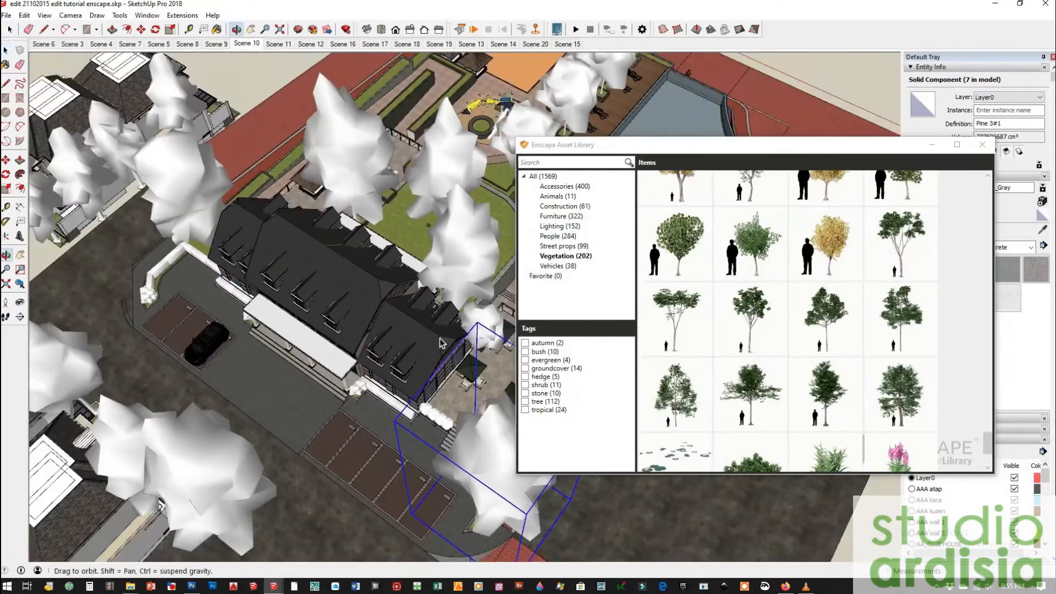
scroll(276, 360, "up", 1)
scroll(277, 361, "down", 1)
middle_click_drag(322, 394, 311, 352)
scroll(311, 352, "down", 1)
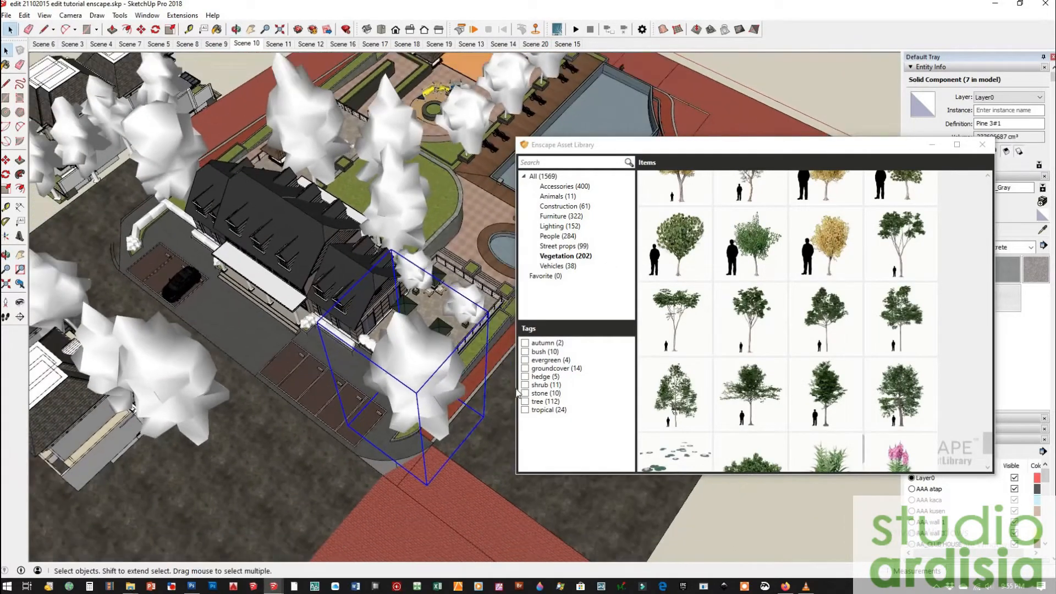
middle_click_drag(390, 446, 451, 435)
scroll(341, 412, "up", 5)
scroll(341, 413, "down", 1)
Try to switch the Asset Library to its People category.
left_click(561, 237)
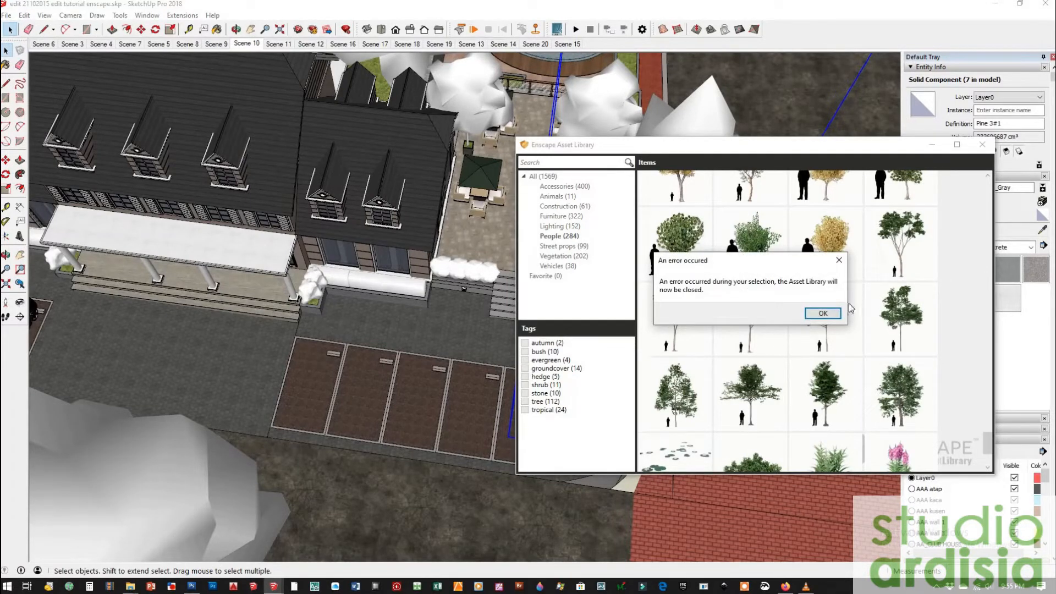
left_click(823, 313)
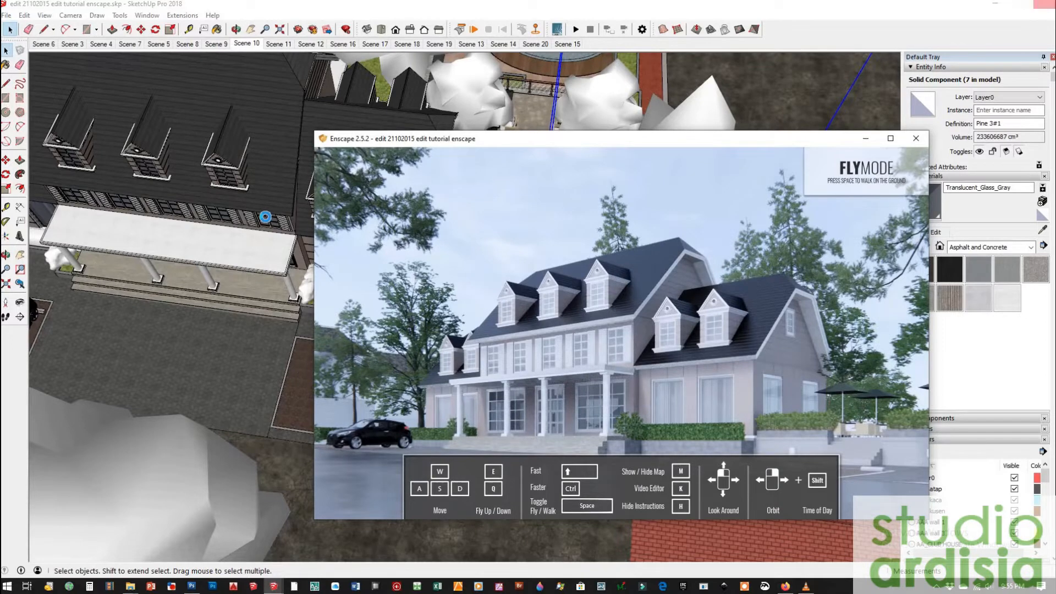
left_click(307, 238)
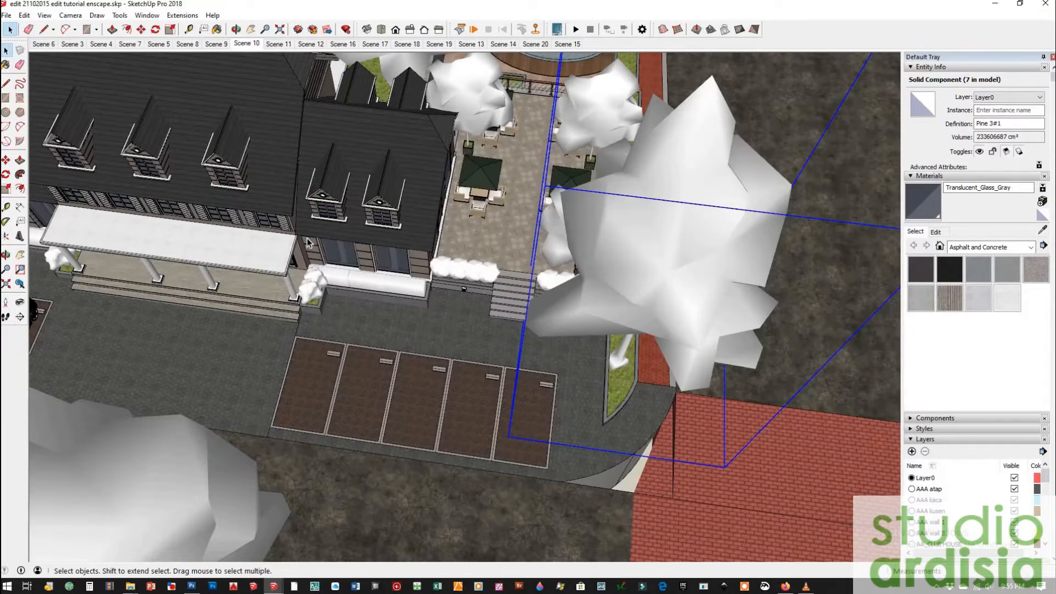
Reopen the Enscape Asset Library and save the SketchUp model.
left_click(182, 15)
mouse_move(203, 57)
left_click(308, 287)
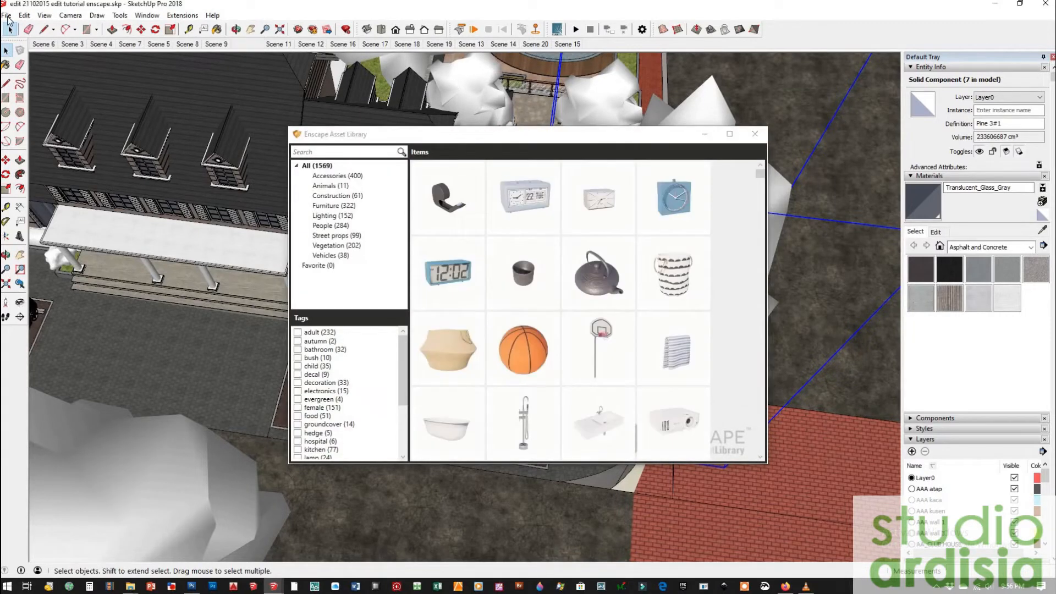
left_click(6, 15)
left_click(49, 55)
Show the People assets in the Asset Library, move its window off the house front and browse the figures.
left_click(331, 225)
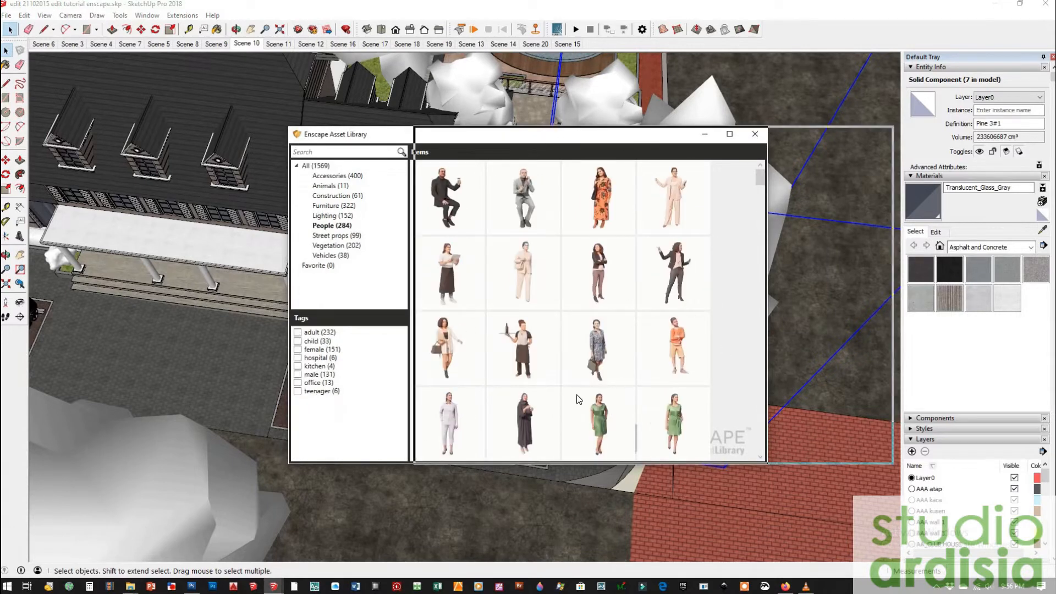
left_click_drag(544, 141, 756, 139)
scroll(904, 340, "down", 3)
scroll(904, 340, "down", 4)
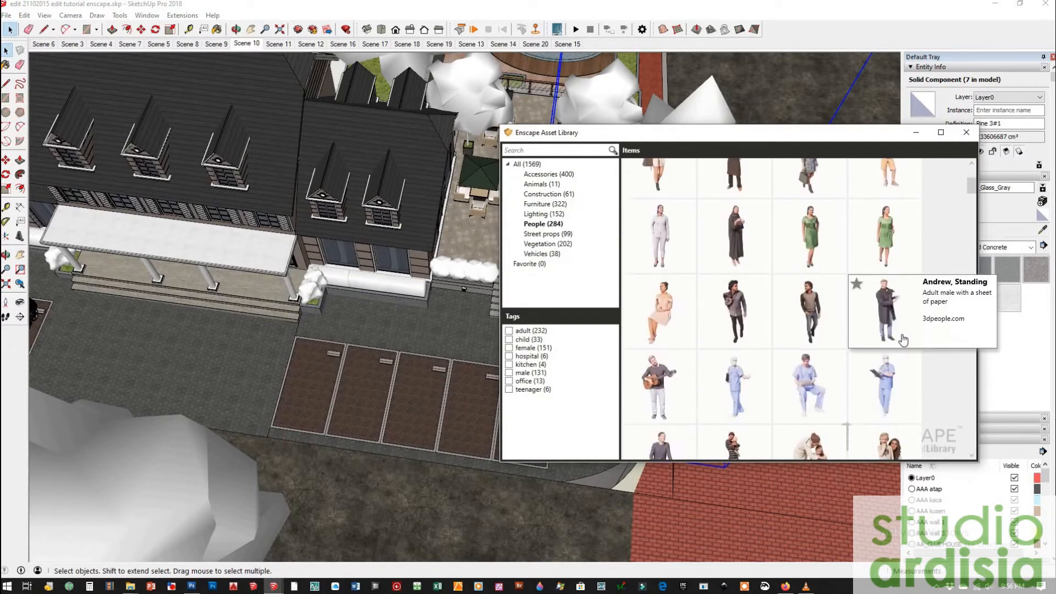
scroll(880, 338, "down", 2)
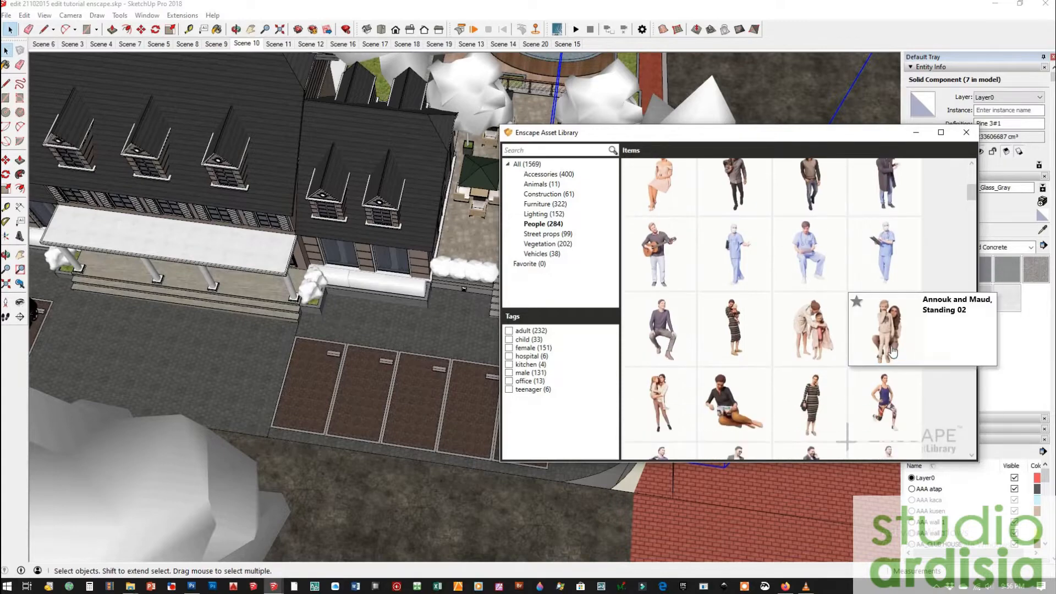
left_click(889, 346)
scroll(489, 285, "up", 5)
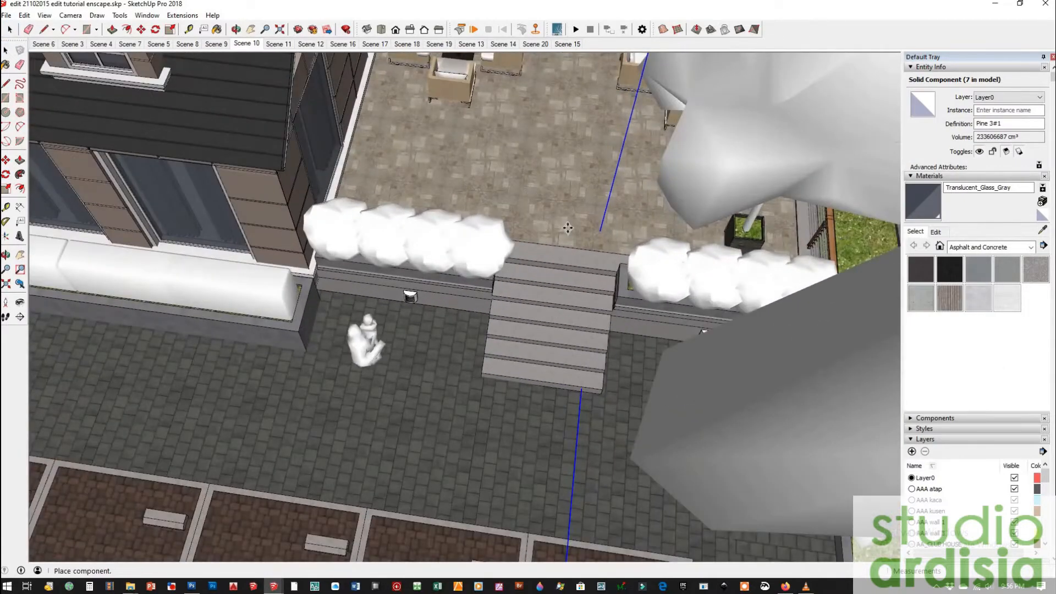
scroll(562, 203, "down", 5)
left_click(5, 50)
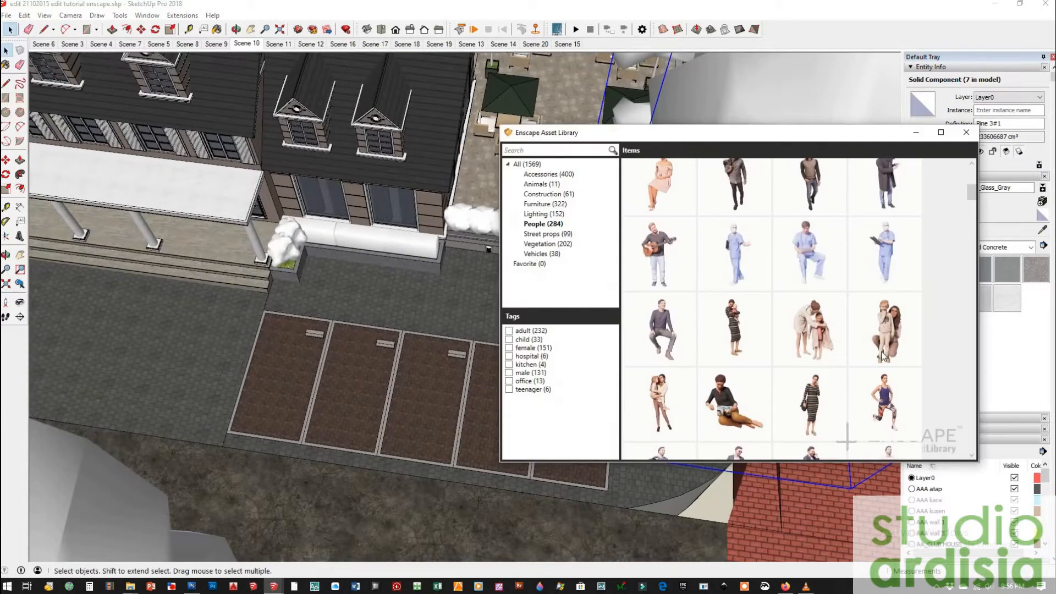
Place the standing man with a suitcase from the People assets on the front porch of the house.
scroll(893, 363, "down", 3)
scroll(892, 382, "down", 2)
left_click(891, 380)
scroll(83, 239, "up", 3)
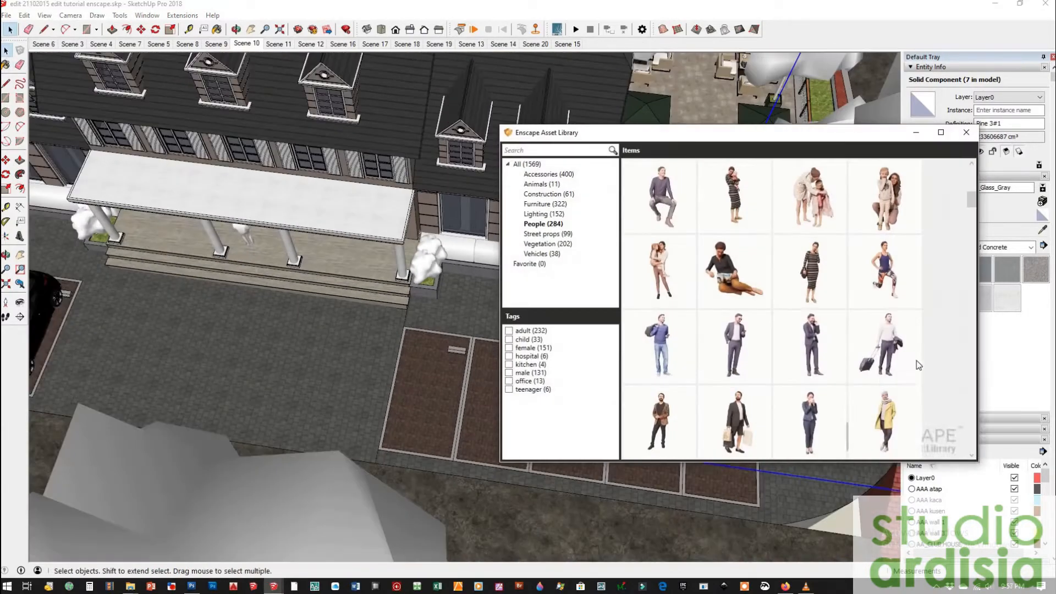
Place the walking man with a child from the People assets on the driveway in front of the porch.
scroll(880, 330, "down", 3)
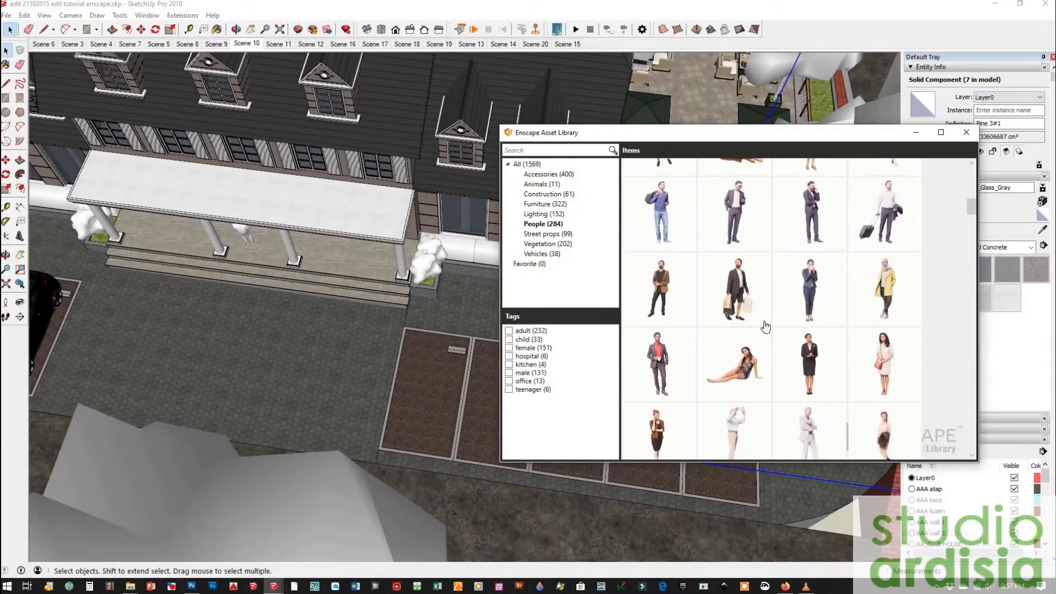
scroll(917, 294, "down", 6)
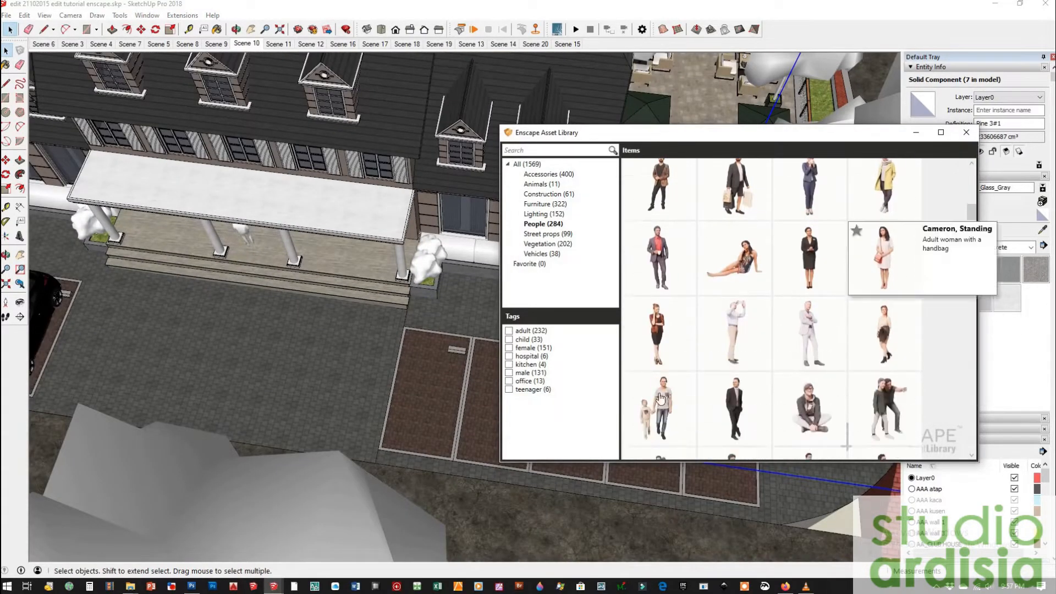
left_click(897, 355)
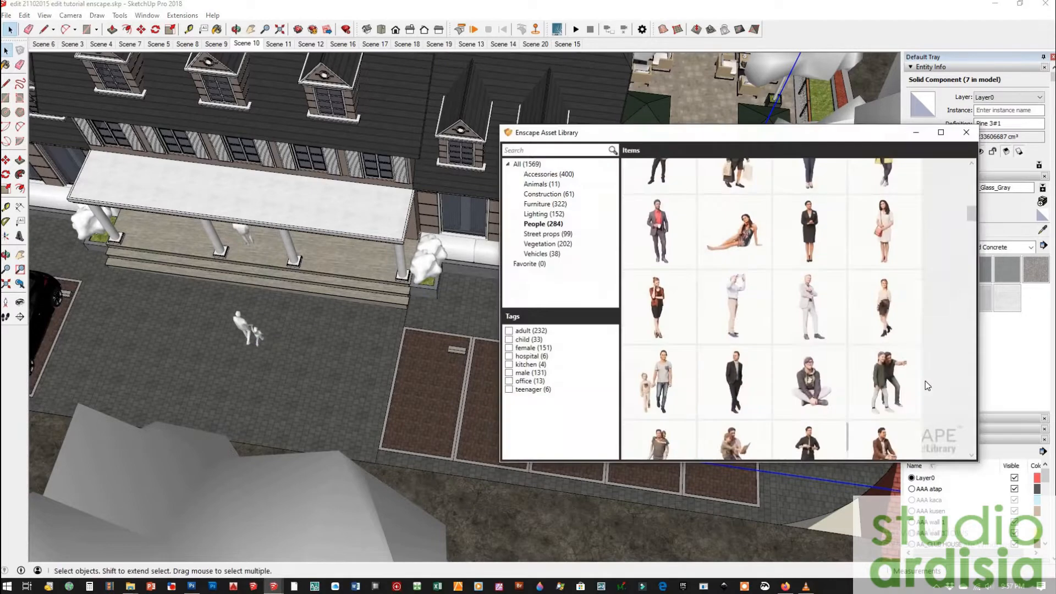
Add more People assets: the pointing pair by the terrace steps, a standing man in a parking bay and a cyclist beside the driveway.
scroll(924, 384, "down", 3)
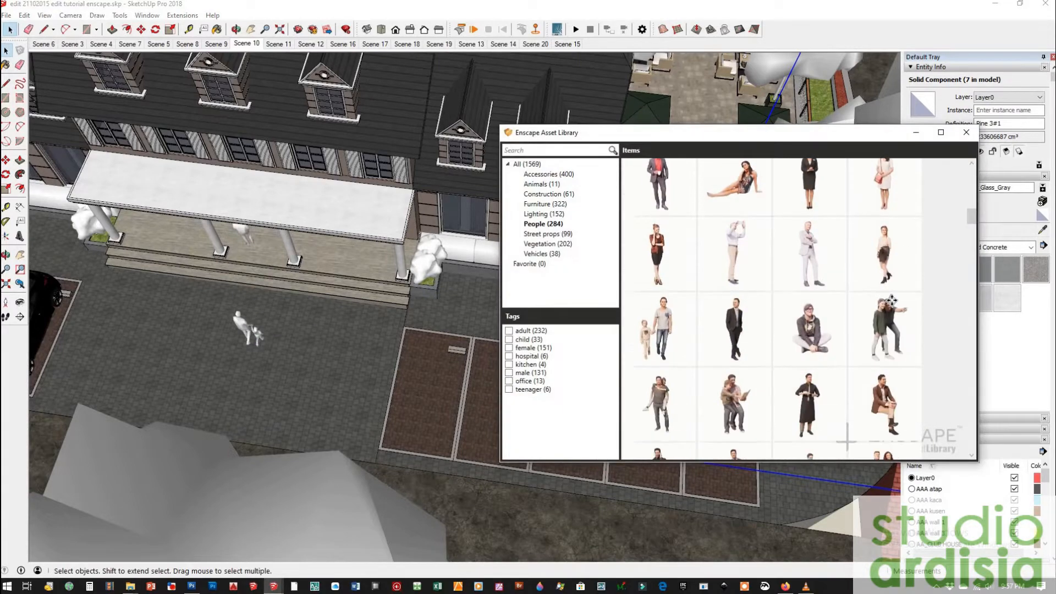
left_click(844, 438)
scroll(682, 326, "up", 3)
scroll(682, 327, "up", 2)
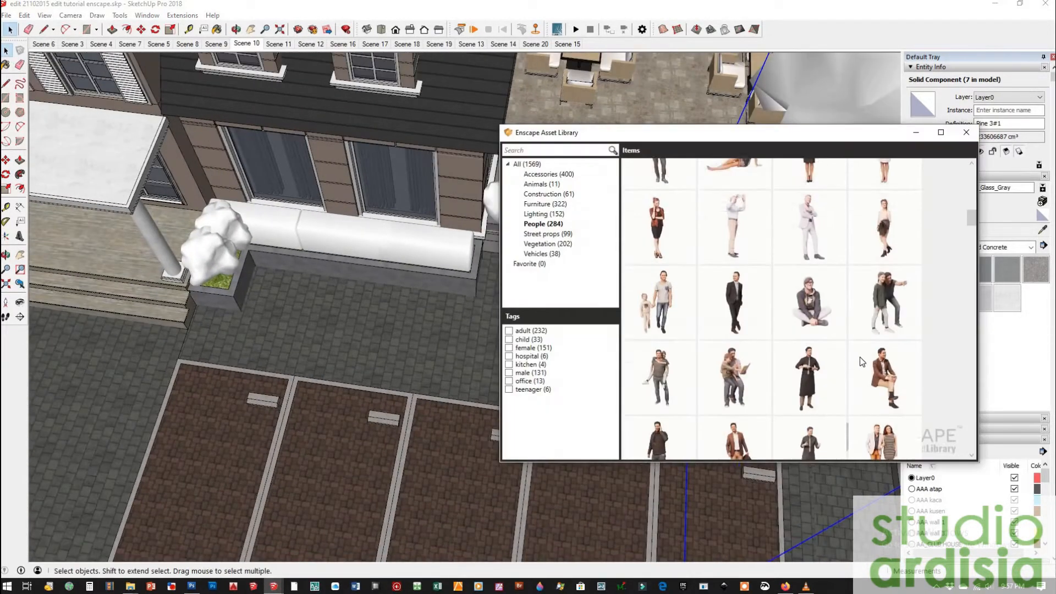
scroll(860, 358, "down", 1)
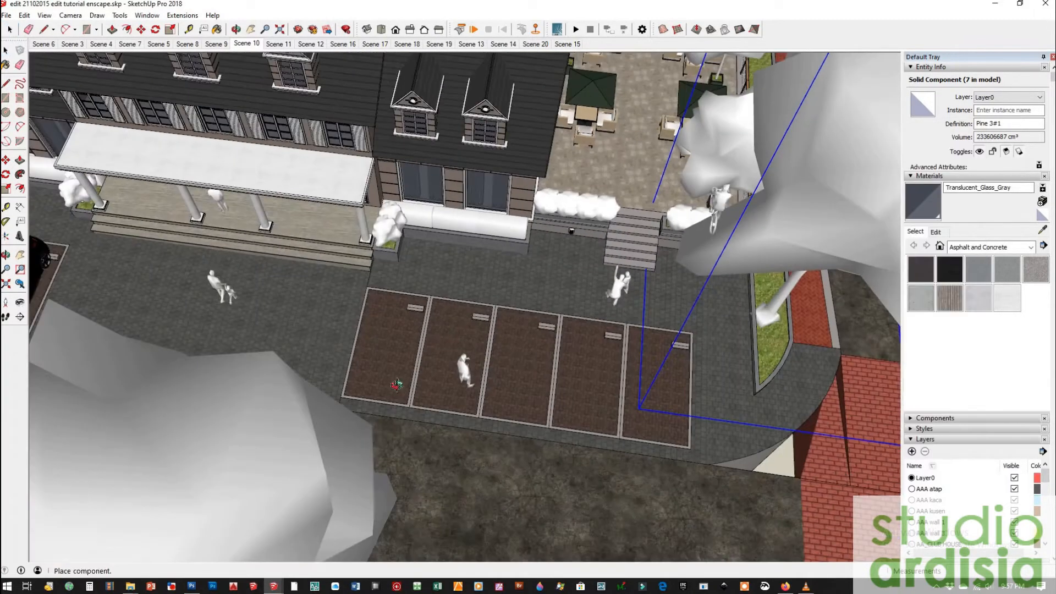
middle_click_drag(418, 286, 264, 298)
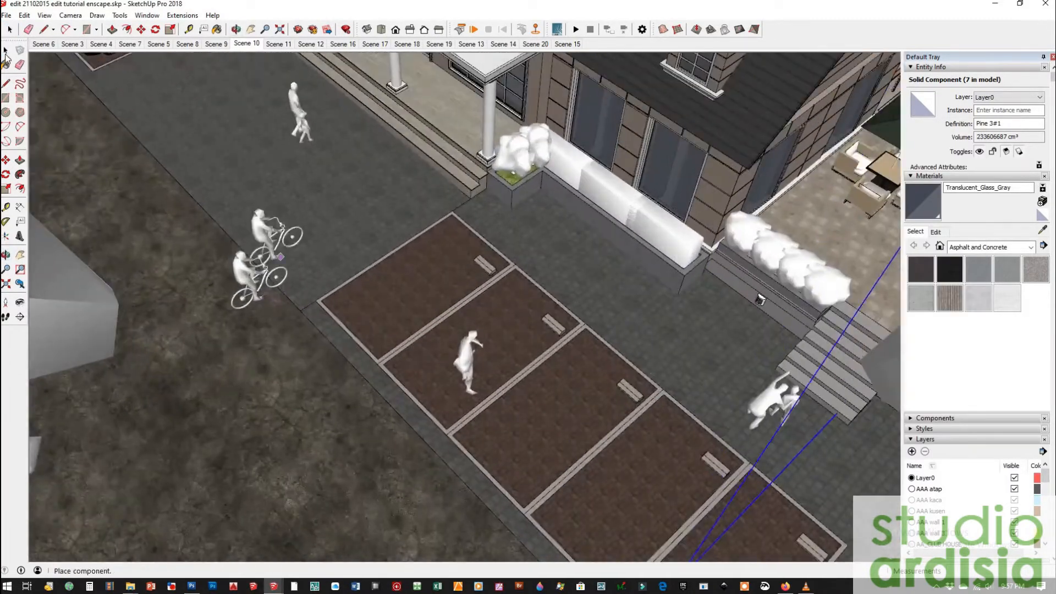
Reopen the Enscape Asset Library, widen its window and place a standing man with a raised arm on the front porch.
left_click(180, 15)
mouse_move(209, 52)
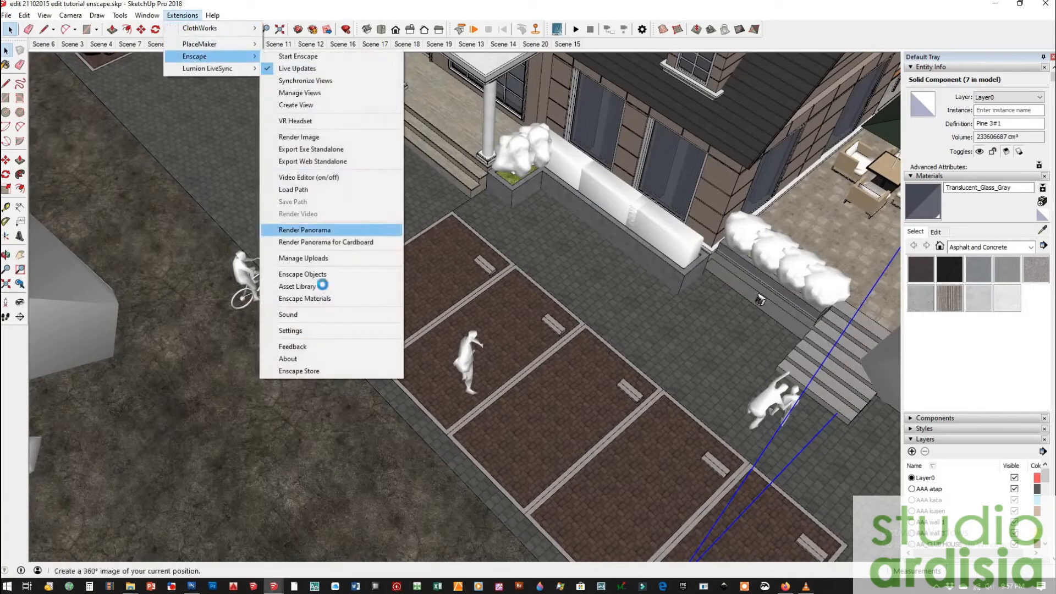
left_click(269, 279)
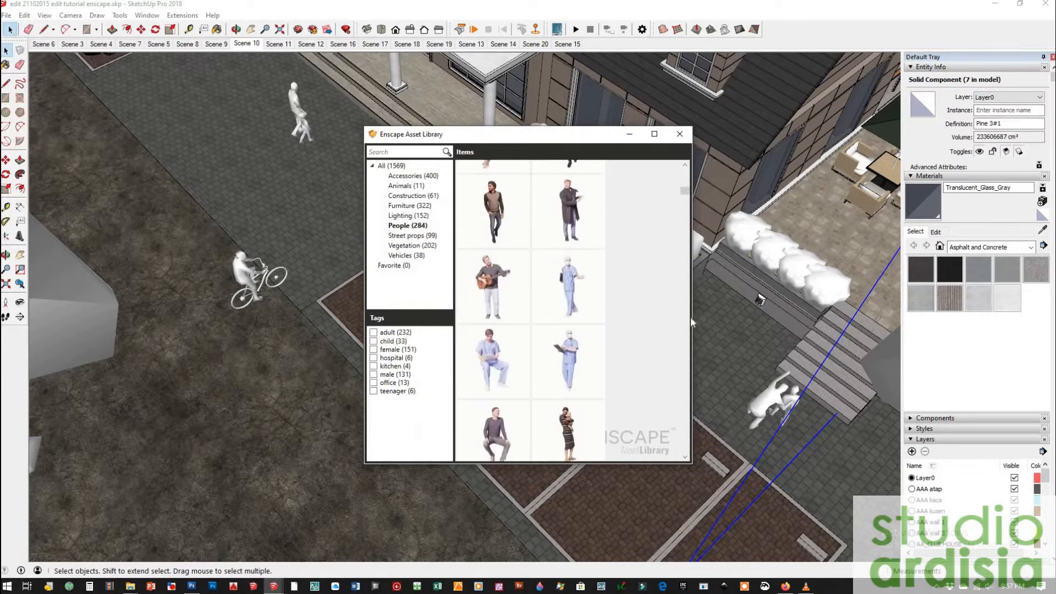
left_click_drag(691, 315, 895, 324)
scroll(825, 352, "down", 1)
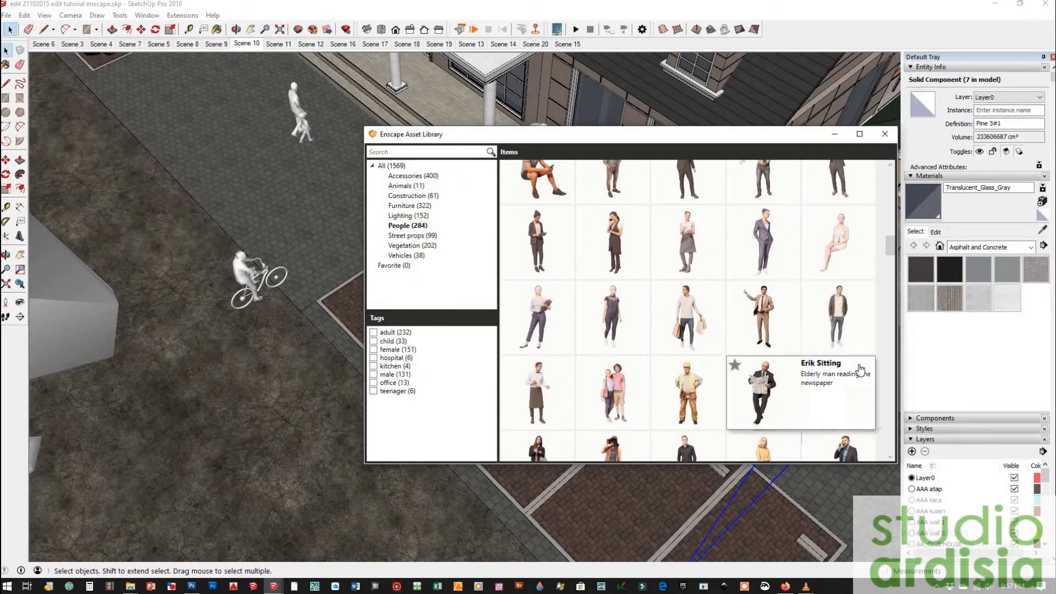
left_click(842, 332)
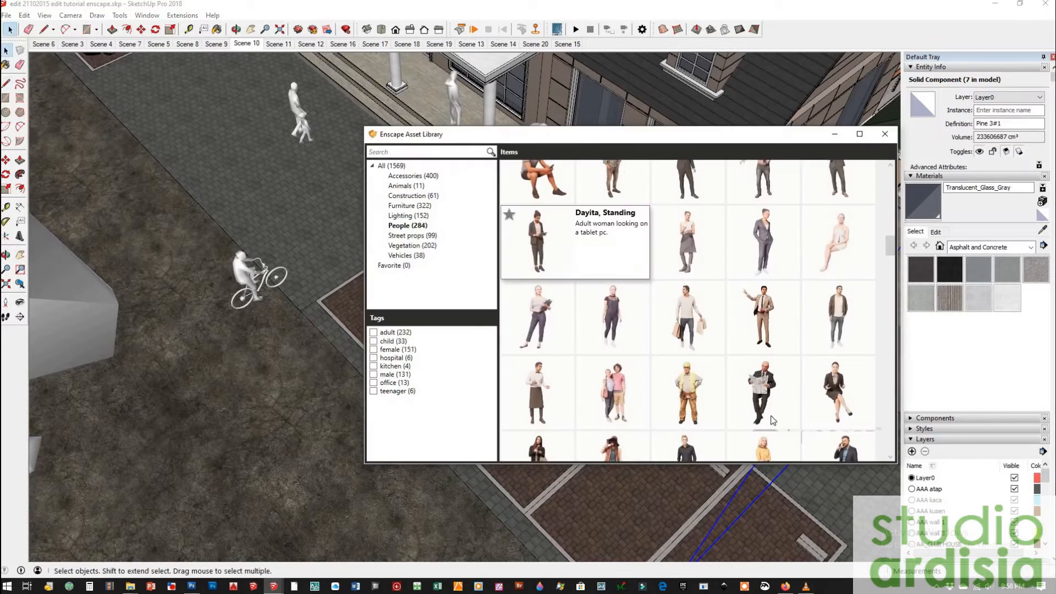
Place the jogging woman from the People assets at the edge of the road, between the cyclist and the parked car.
scroll(825, 352, "down", 4)
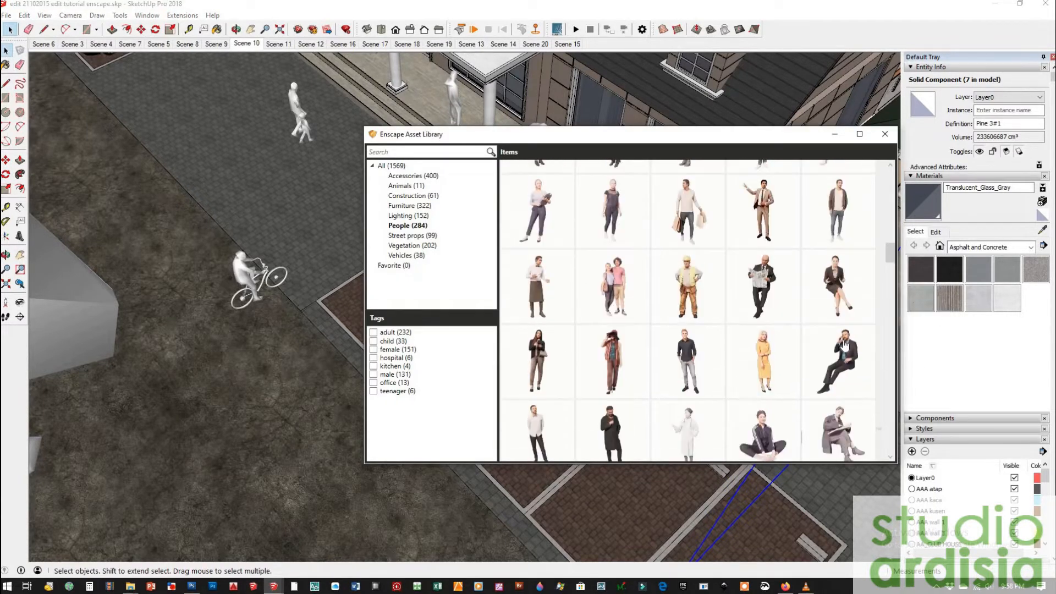
scroll(845, 345, "down", 5)
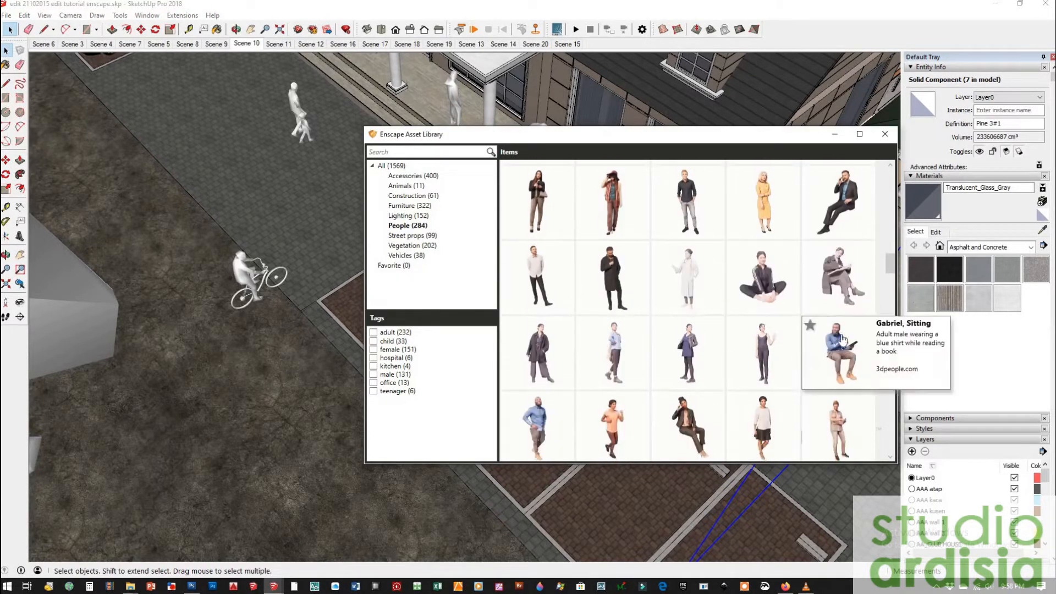
scroll(770, 368, "down", 2)
left_click(704, 342)
scroll(710, 282, "down", 2)
scroll(259, 177, "up", 3)
middle_click_drag(259, 177, 319, 144)
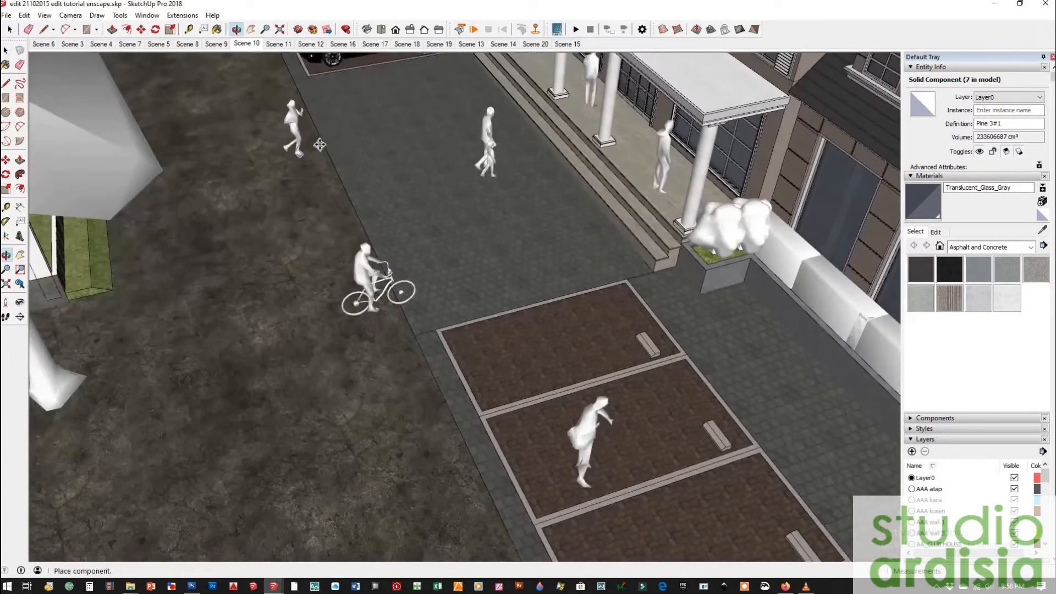
scroll(320, 144, "up", 3)
left_click(319, 147)
scroll(271, 248, "down", 4)
scroll(592, 331, "down", 1)
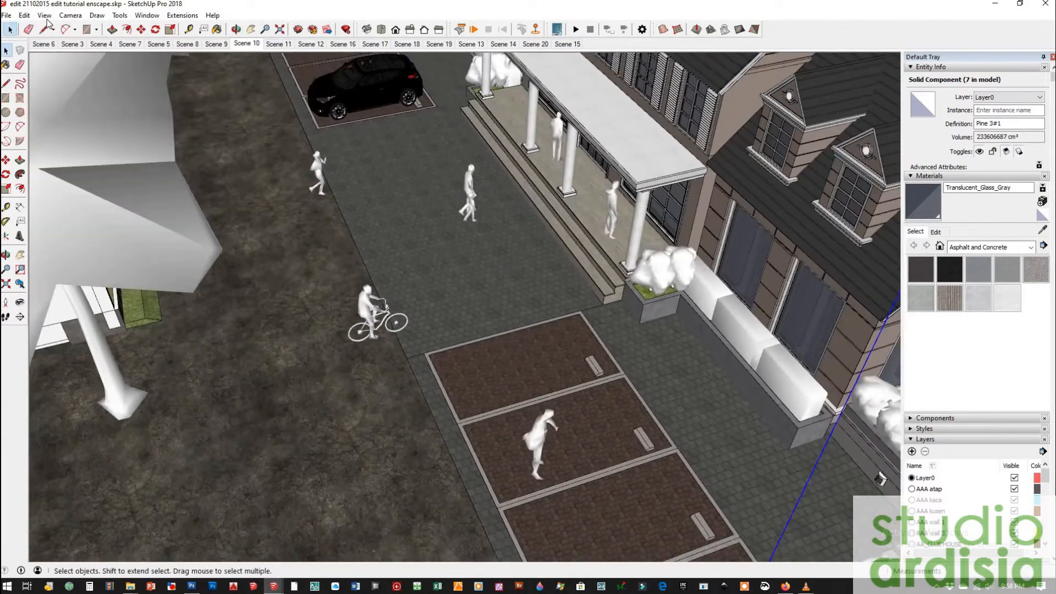
Reopen the Enscape Asset Library, widen its window and show the People assets.
left_click(182, 15)
mouse_move(209, 56)
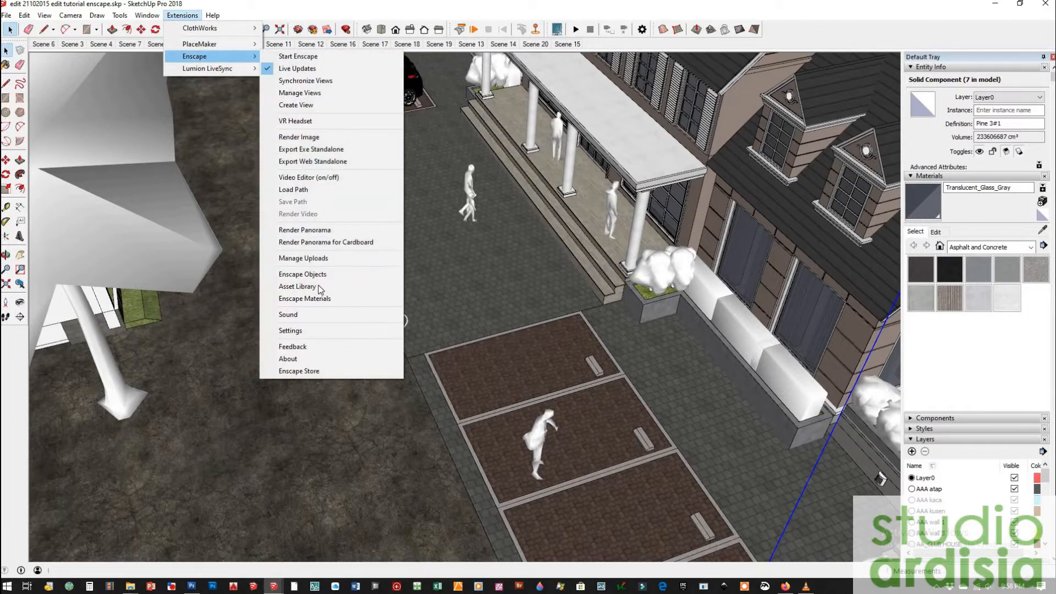
left_click(308, 286)
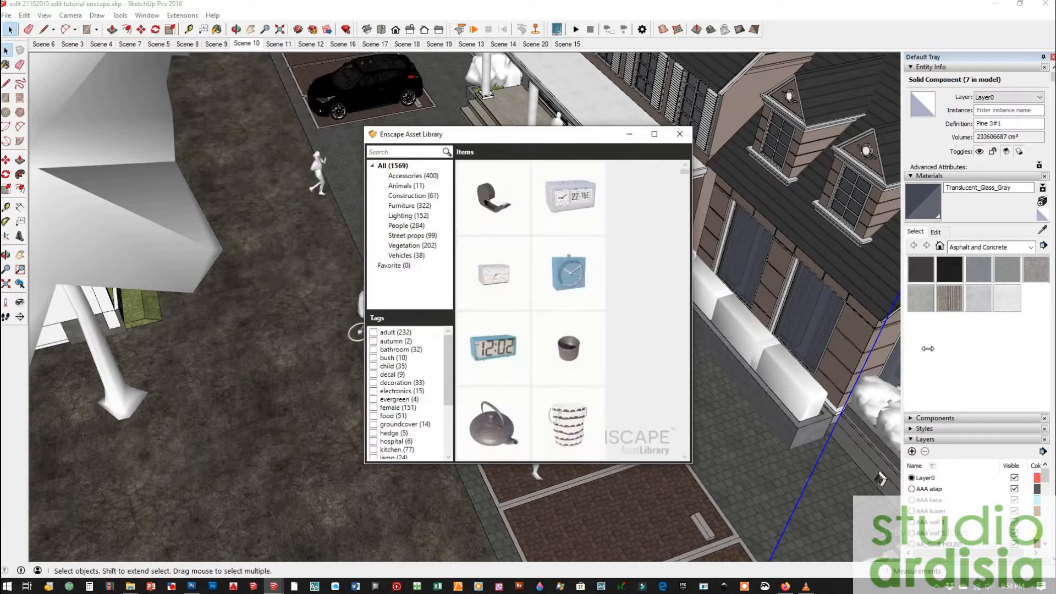
left_click_drag(691, 347, 926, 346)
mouse_move(782, 341)
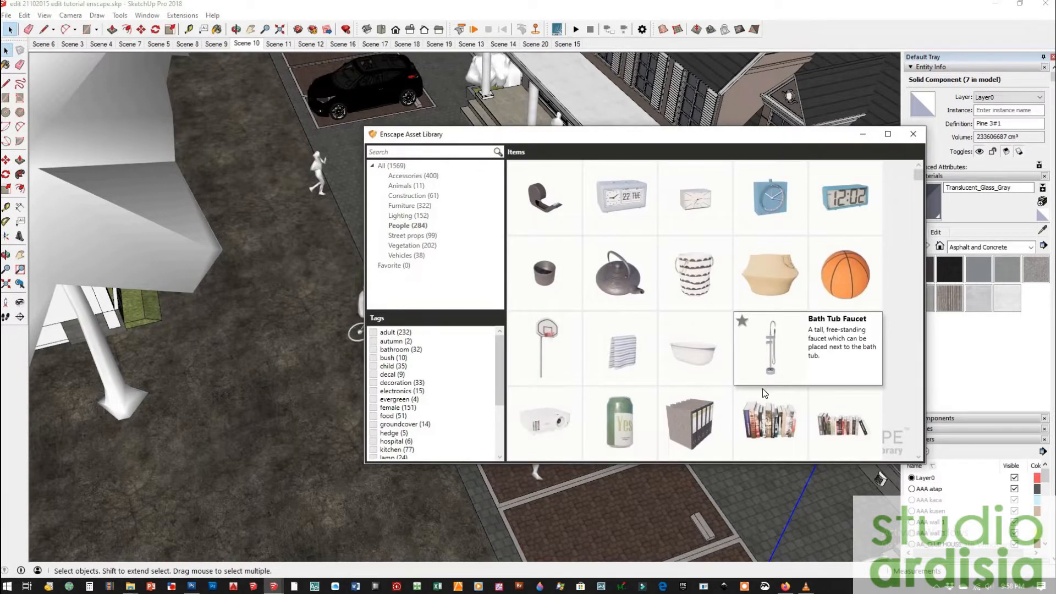
scroll(792, 374, "down", 8)
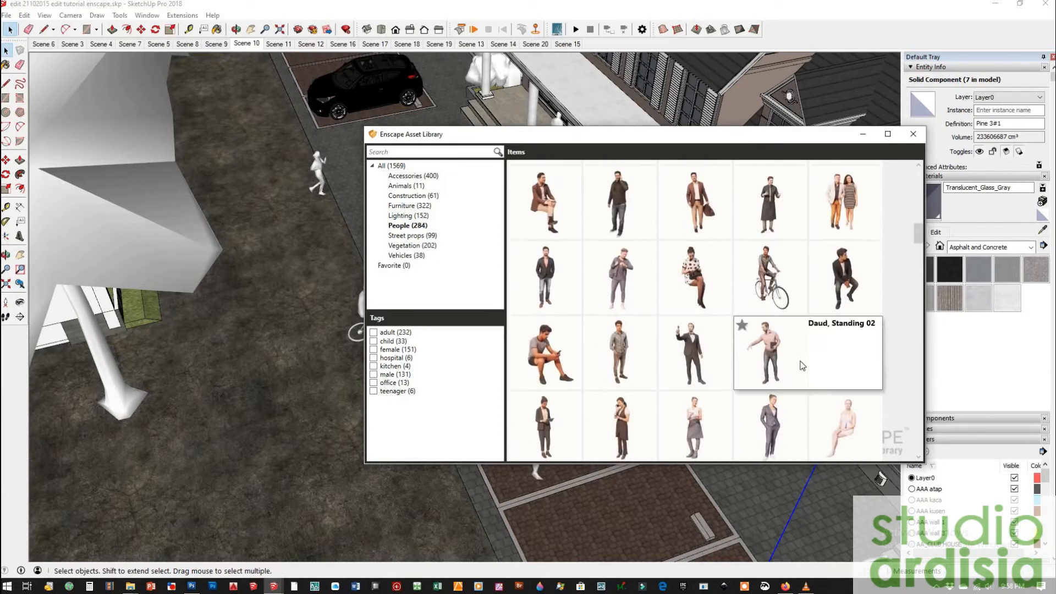
Place the playing father and son from the People assets on the terrace steps.
scroll(803, 363, "down", 10)
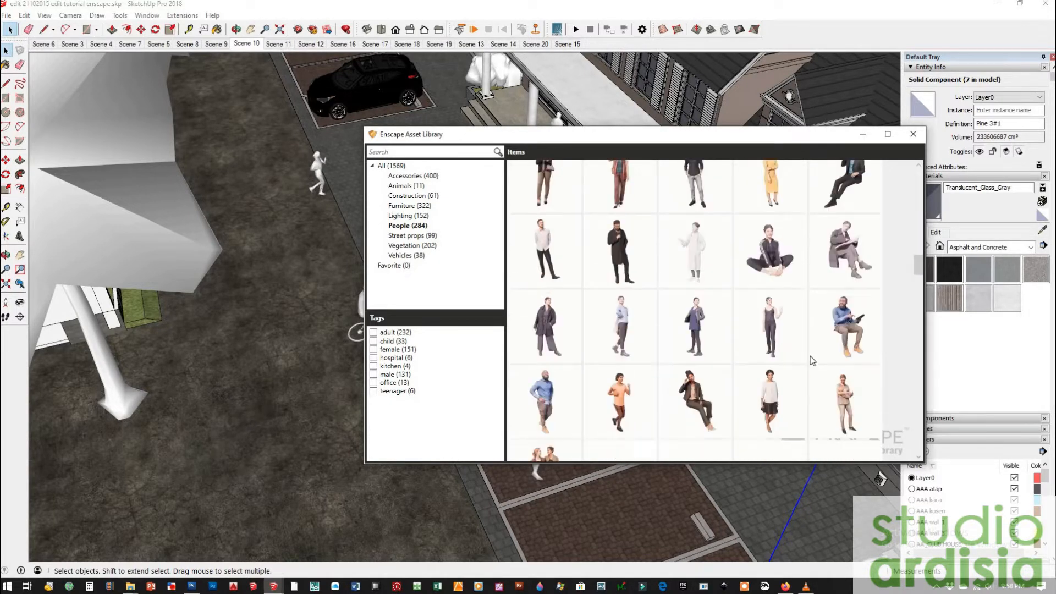
scroll(811, 357, "down", 5)
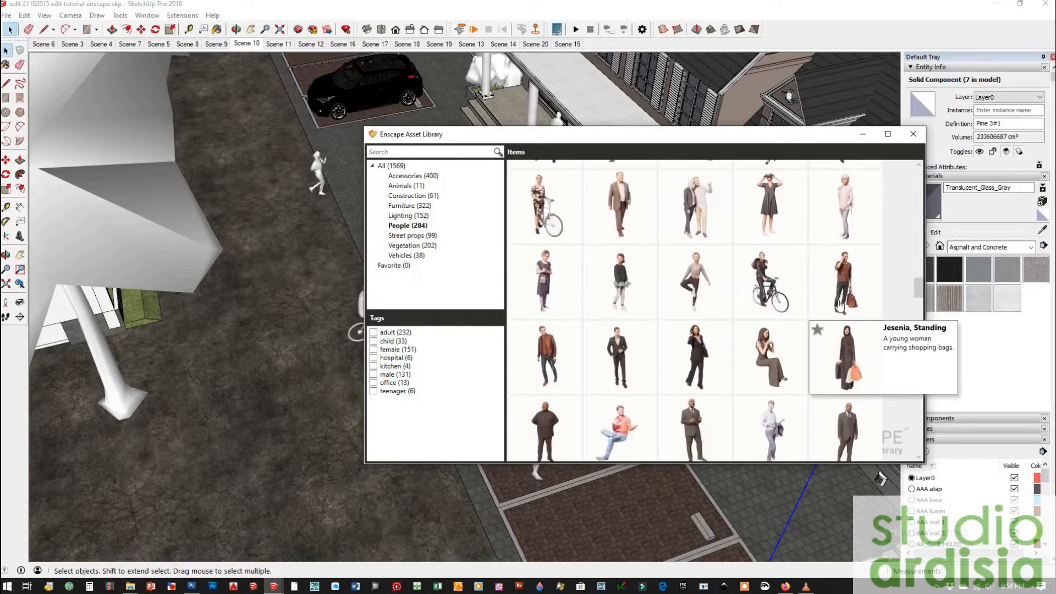
scroll(731, 339, "down", 2)
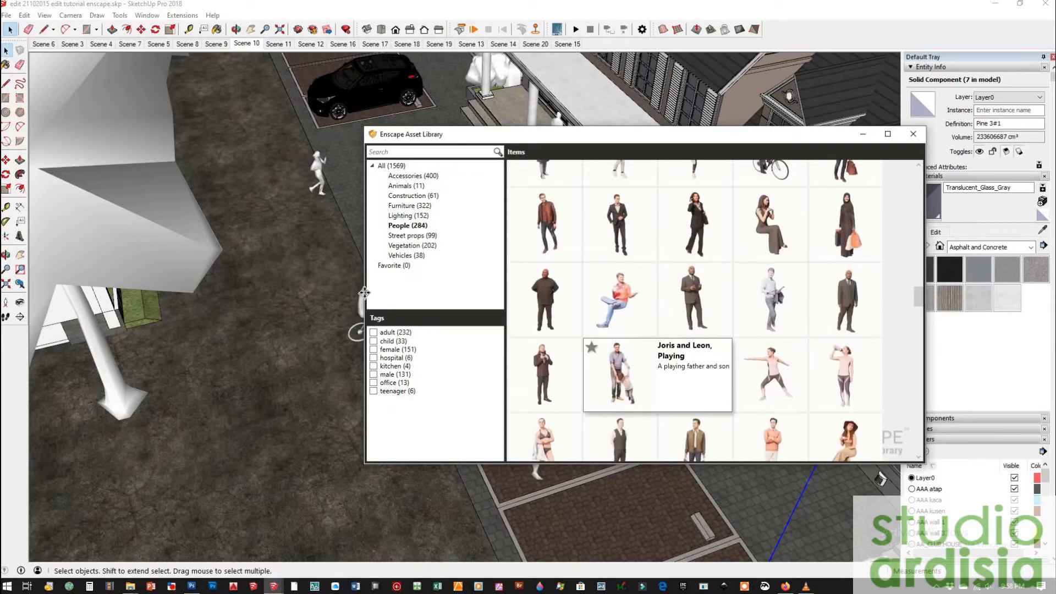
left_click(632, 383)
scroll(649, 292, "up", 10)
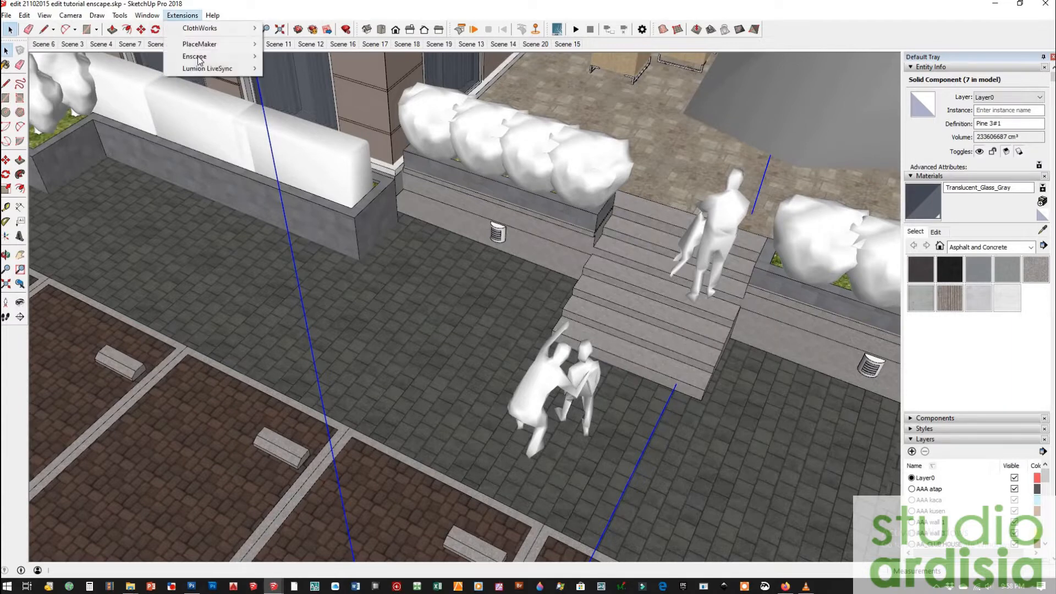
Show the People assets in the reopened Asset Library and place the walking couple on the terrace above the steps.
mouse_move(198, 60)
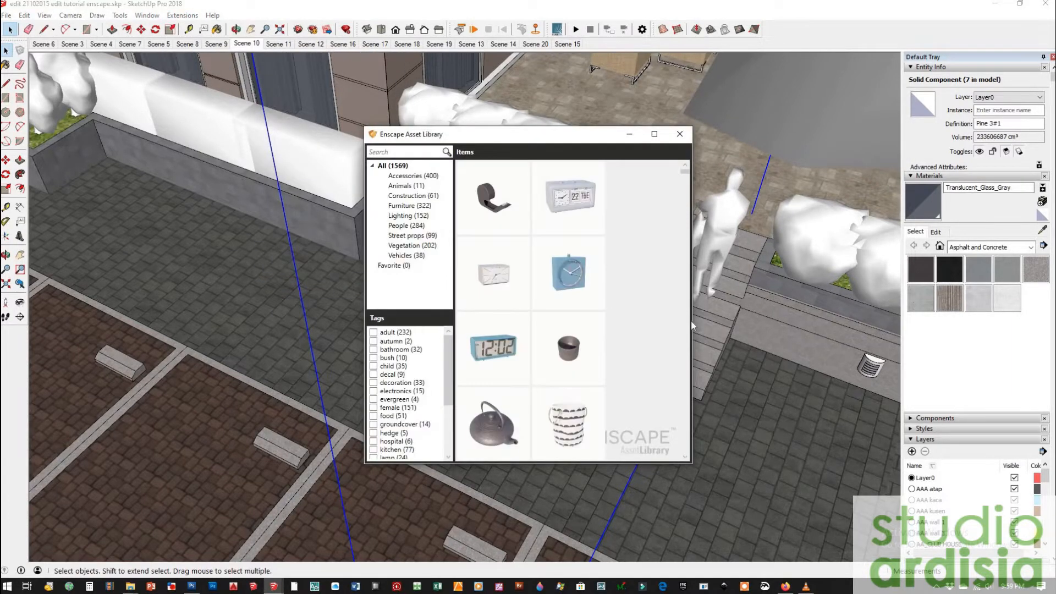
left_click_drag(692, 286, 842, 291)
left_click(408, 226)
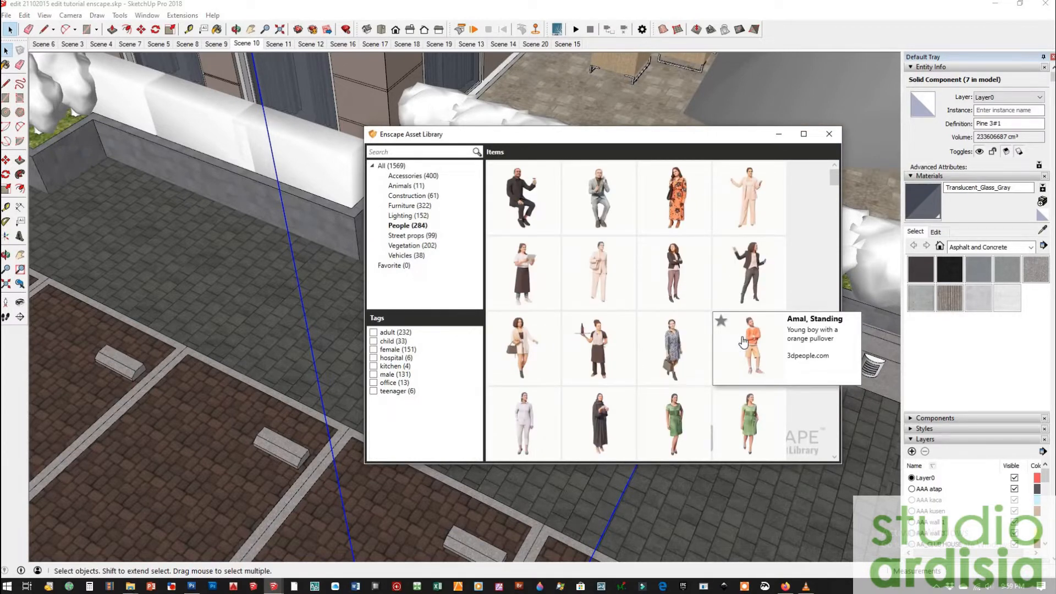
scroll(742, 337, "down", 5)
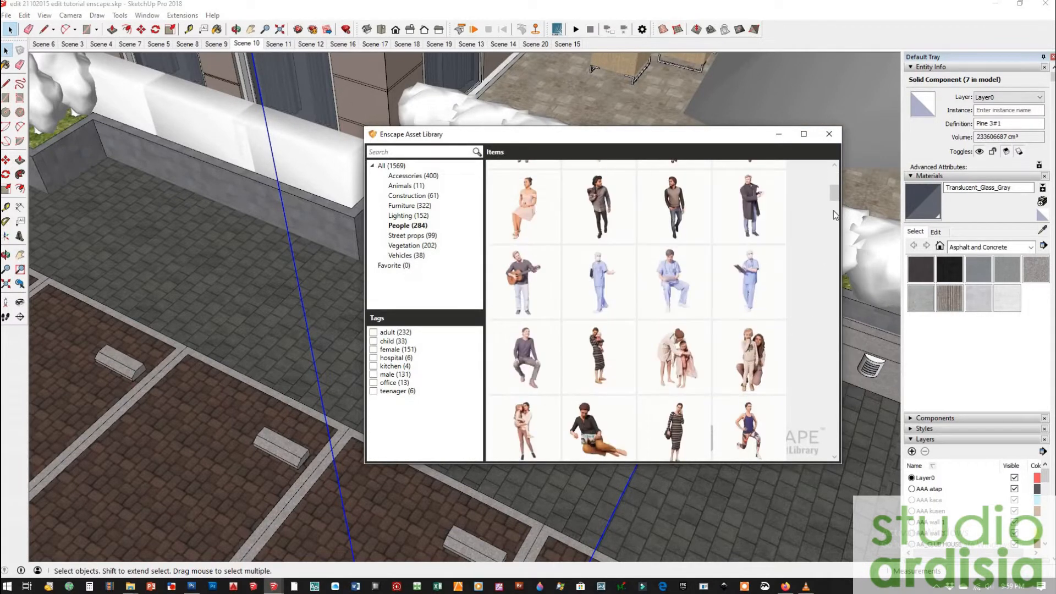
left_click_drag(823, 441, 840, 253)
scroll(762, 350, "up", 5)
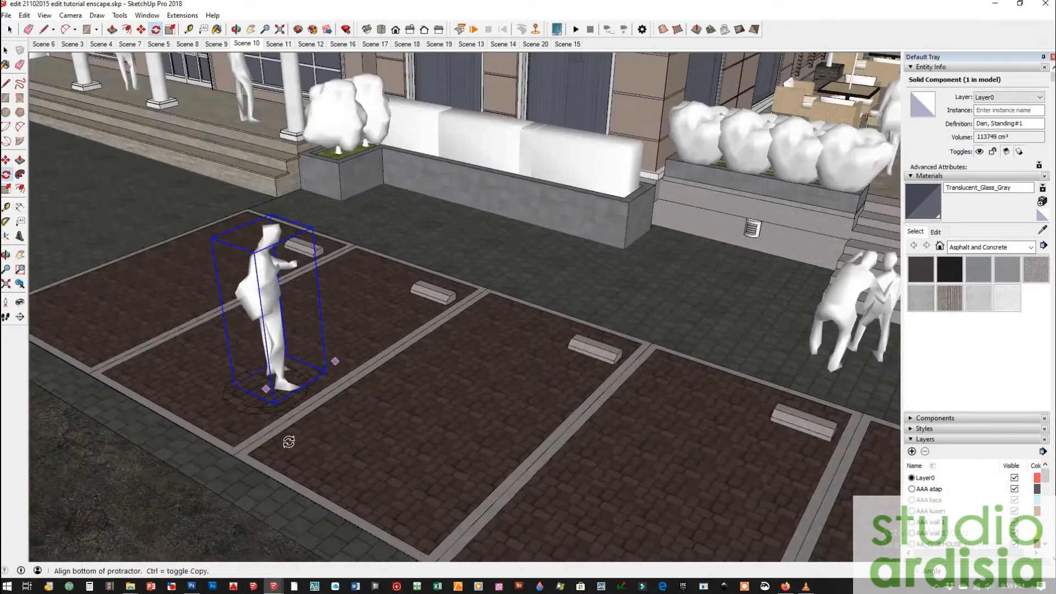
Rotate the standing man in the parking bay and the playing father and son on the terrace steps.
left_click(289, 441)
scroll(596, 346, "down", 1)
scroll(771, 316, "down", 2)
middle_click_drag(771, 315, 374, 440, "shift")
scroll(374, 440, "up", 3)
left_click(776, 449)
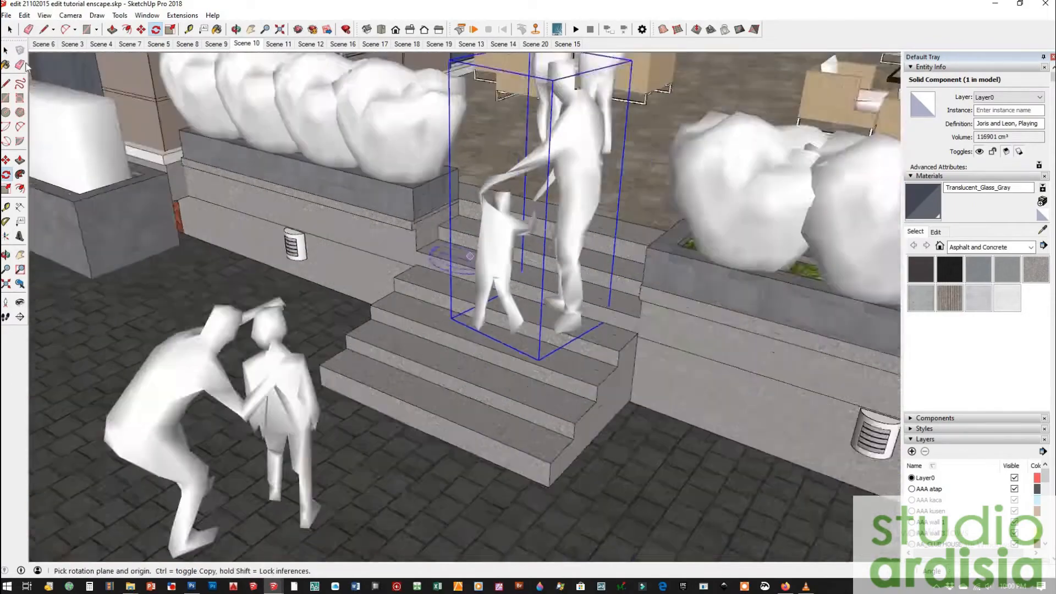
Move the walking couple to a new spot on the terrace above the steps.
key("space")
key("m")
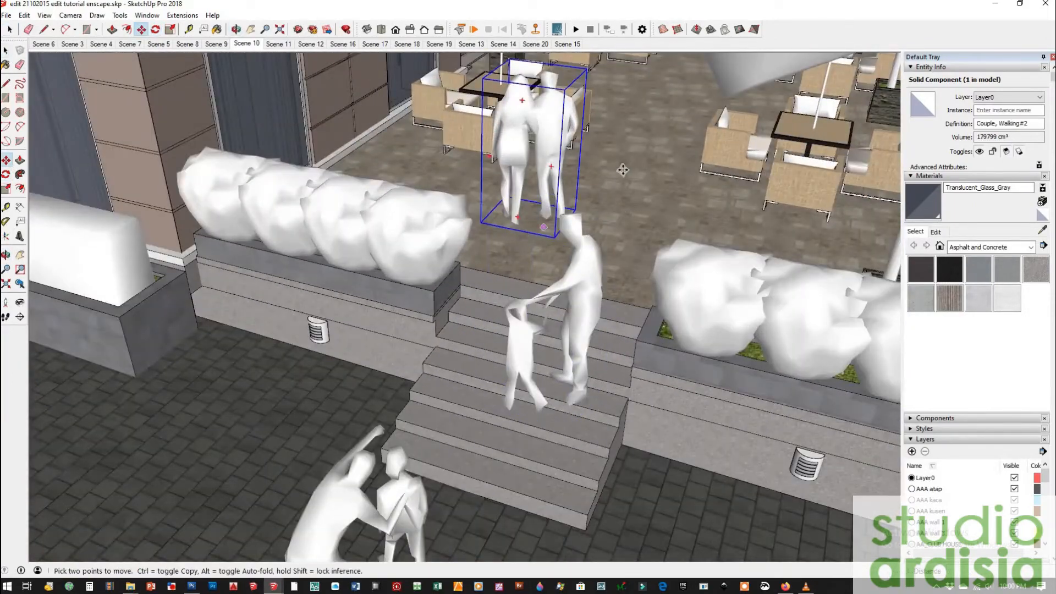
left_click(523, 98)
left_click(621, 74)
key("space")
Rotate the man with the raised arm on the front porch so that he faces the driveway.
scroll(619, 226, "down", 8)
scroll(275, 203, "up", 5)
middle_click_drag(308, 220, 517, 253)
scroll(632, 226, "up", 5)
left_click(664, 236)
key("q")
left_click(701, 374)
left_click(737, 365)
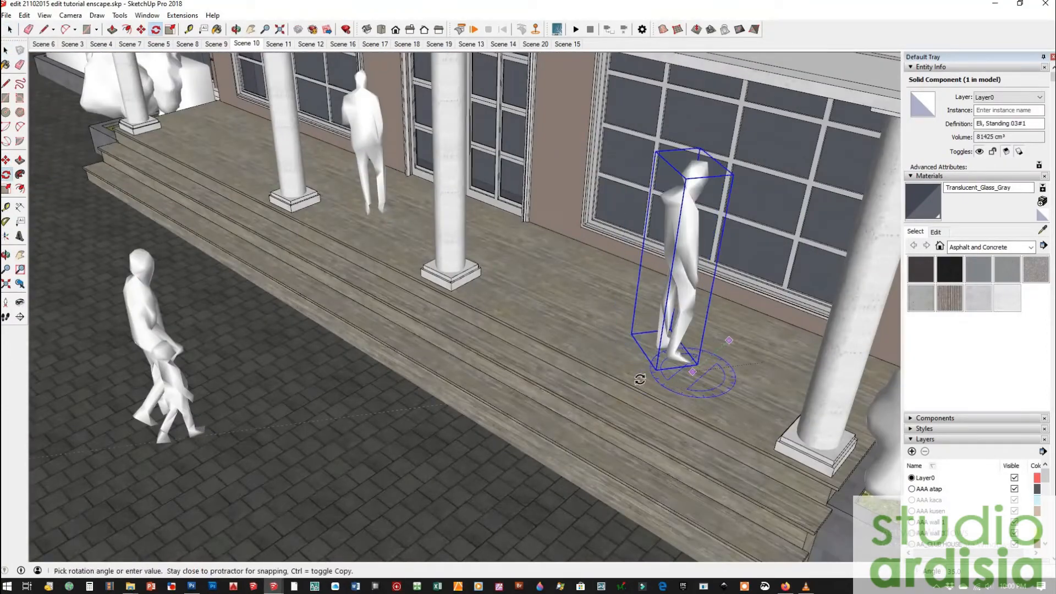
left_click(650, 382)
Rotate the other standing man on the porch, the one near the entrance door, about his feet.
left_click(6, 50)
left_click(365, 137)
left_click(6, 175)
left_click(377, 226)
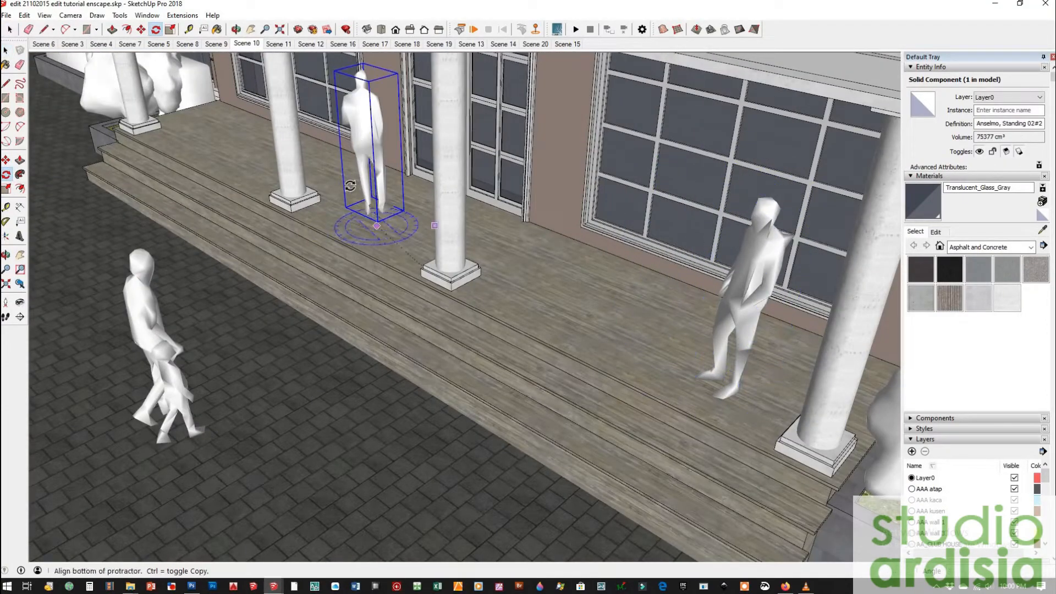
left_click(402, 242)
left_click(331, 215)
key("space")
Rotate the jogging woman so that she runs along the edge of the driveway.
scroll(597, 249, "down", 6)
middle_click_drag(227, 210, 363, 225)
scroll(363, 237, "up", 5)
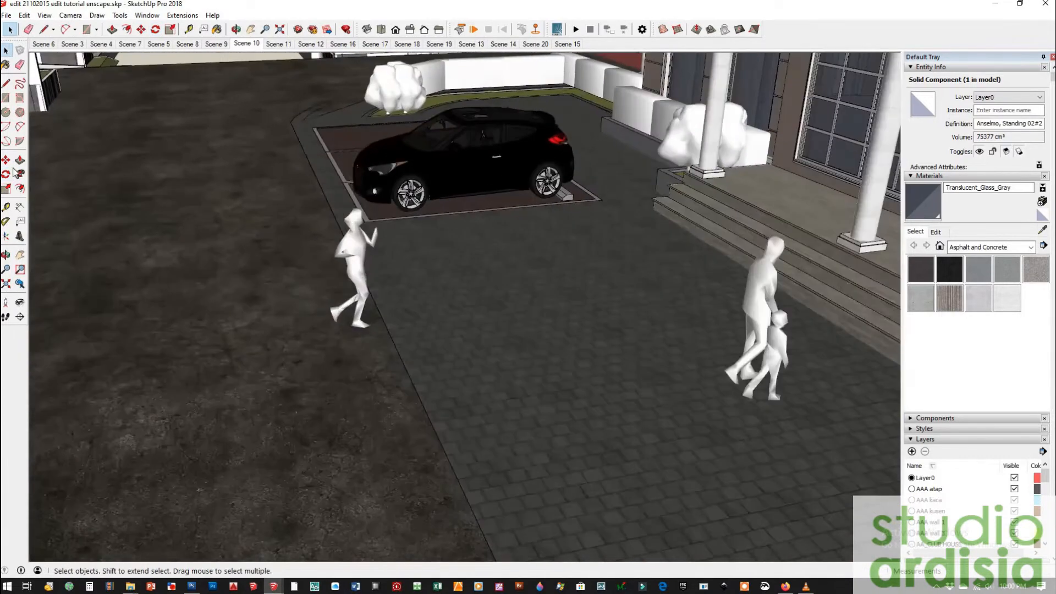
left_click(362, 253)
left_click(6, 175)
left_click(339, 338)
left_click(460, 353)
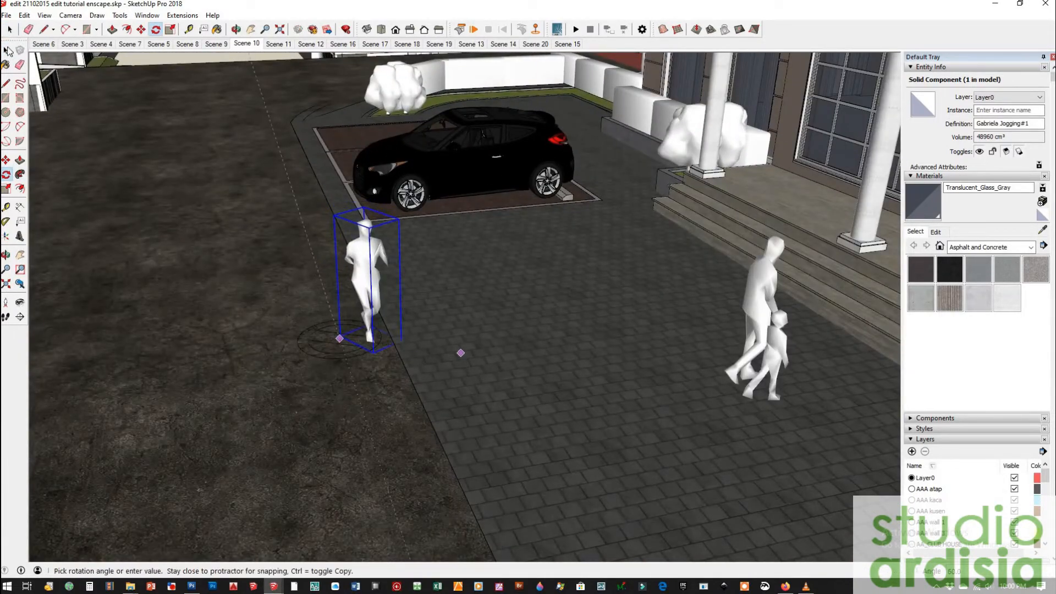
left_click(374, 449)
key("space")
Rotate the cyclist so that the bicycle lines up with the edge of the driveway.
scroll(421, 372, "down", 3)
middle_click_drag(422, 373, 355, 243, "shift")
left_click(351, 269)
key("q")
left_click(368, 423)
left_click(406, 512)
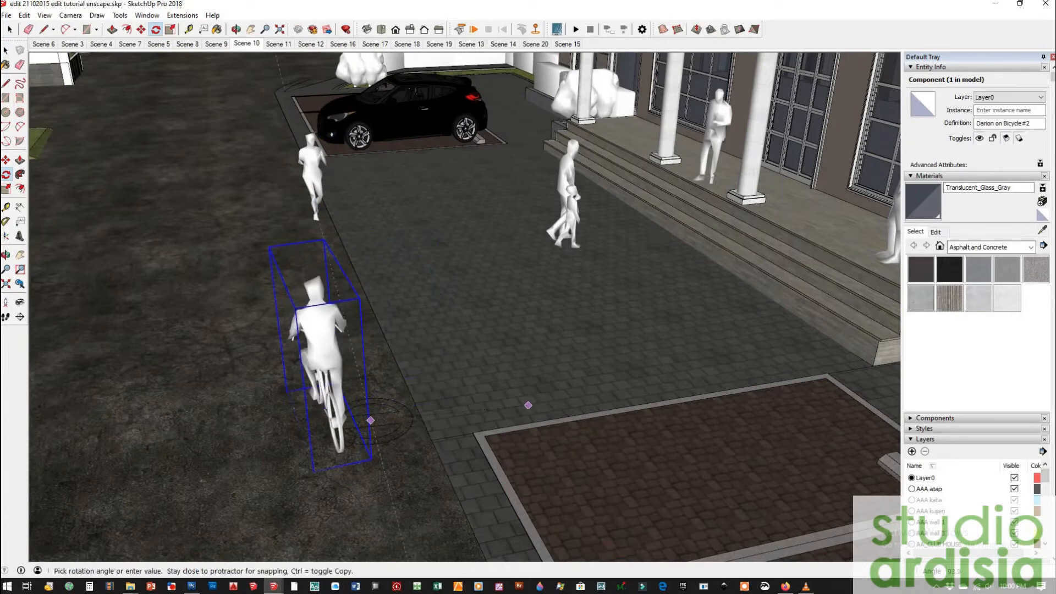
left_click(528, 406)
Move the cyclist closer to the paved edge of the driveway.
key("m")
left_click(373, 472)
left_click(440, 500)
key("space")
mouse_move(255, 579)
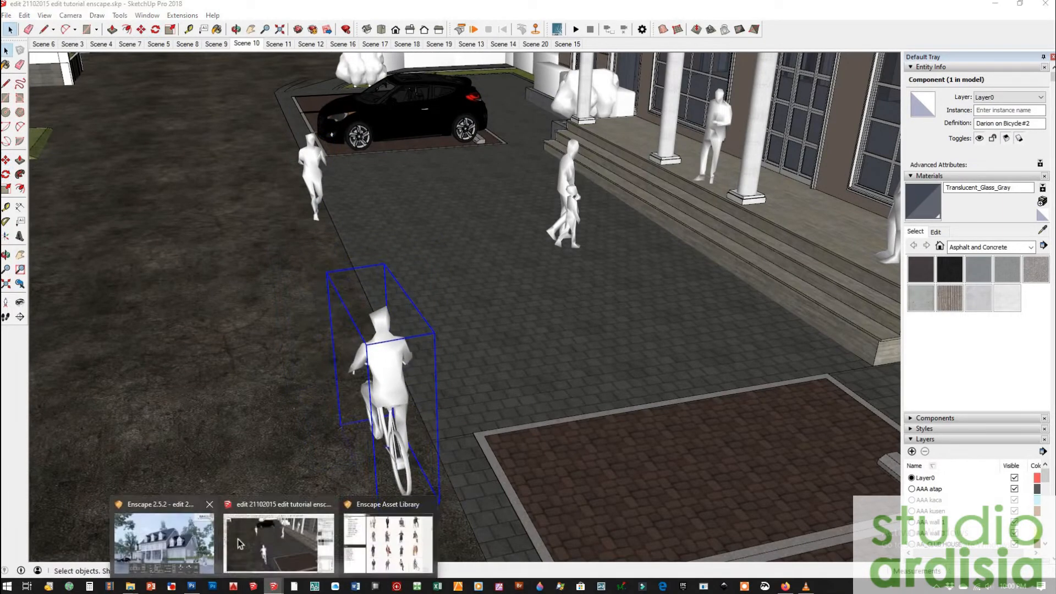
Move the cyclist along the driveway edge until he is beside the first parking bays.
left_click(237, 539)
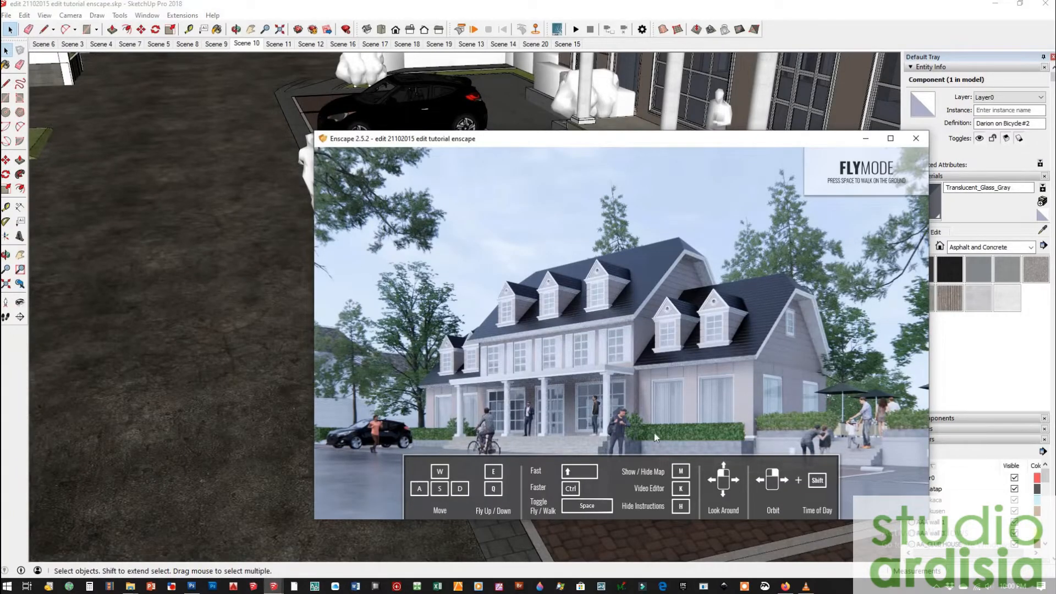
left_click(308, 238)
left_click(387, 351)
scroll(316, 231, "down", 3)
key("m")
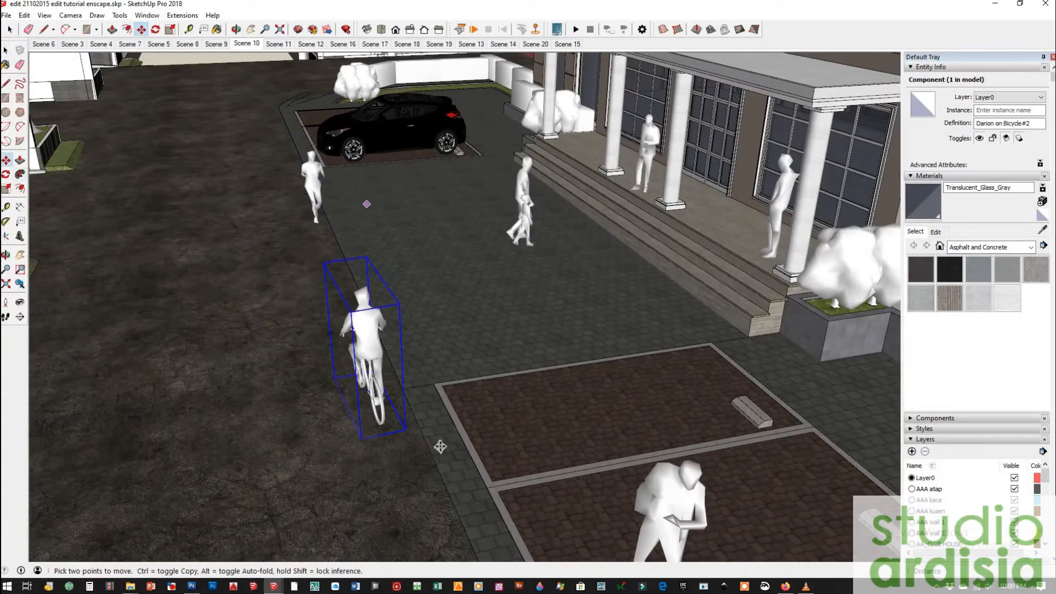
scroll(365, 205, "down", 3)
left_click(378, 333)
left_click(425, 440)
Tilt the Enscape camera view of the house slightly and render the view to an image file.
mouse_move(253, 586)
left_click(204, 539)
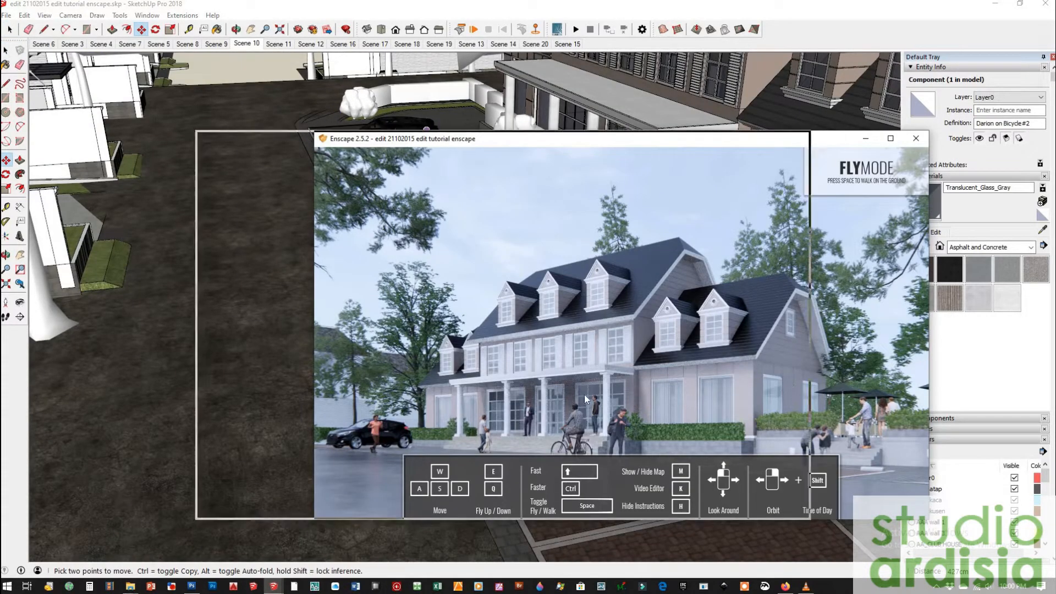
left_click_drag(466, 142, 307, 143)
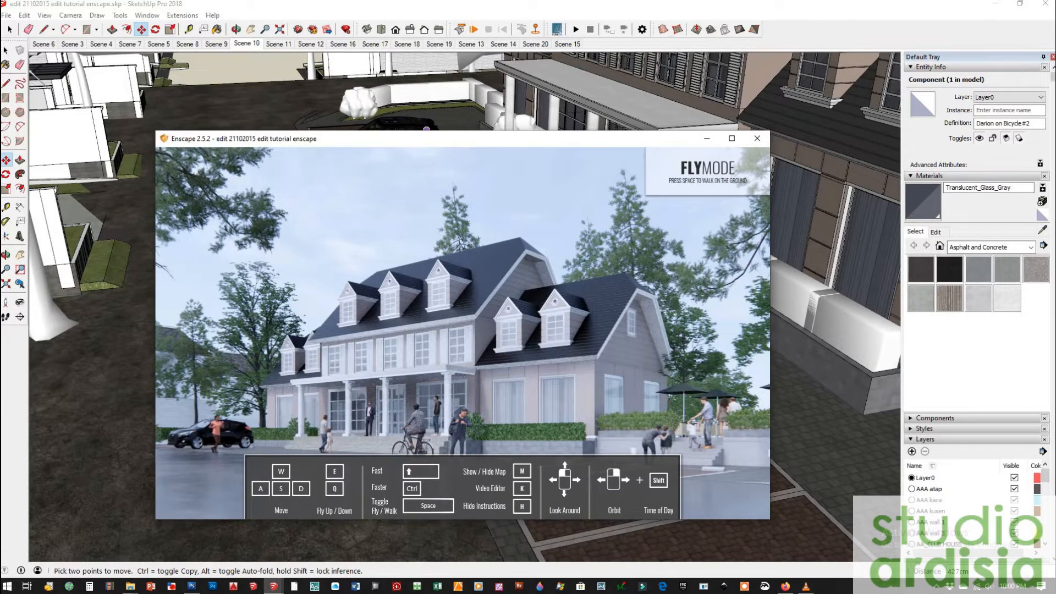
left_click_drag(582, 394, 581, 384)
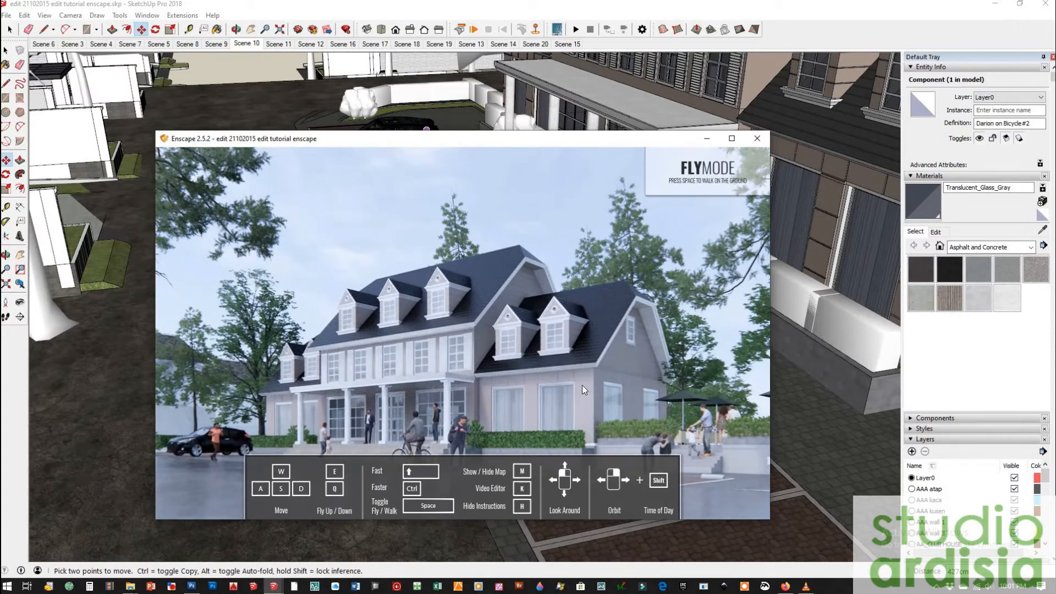
key("shift+F11")
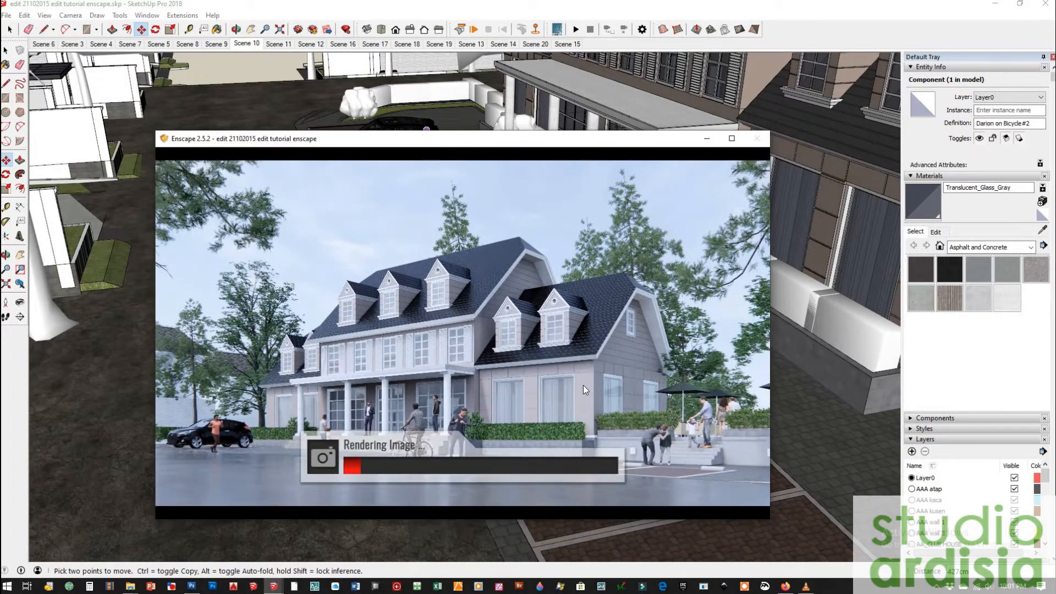
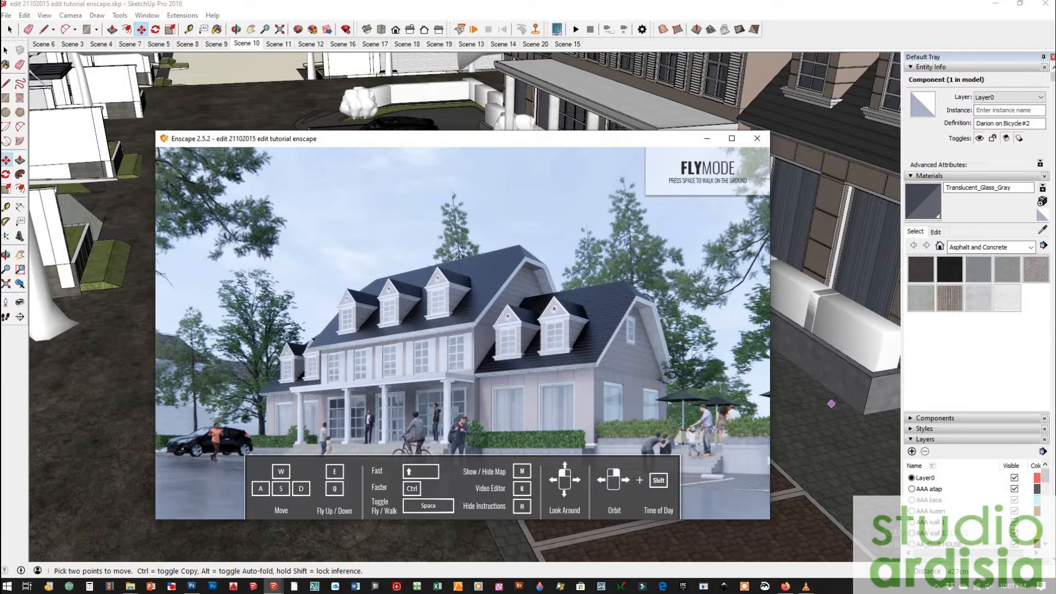
left_click(707, 138)
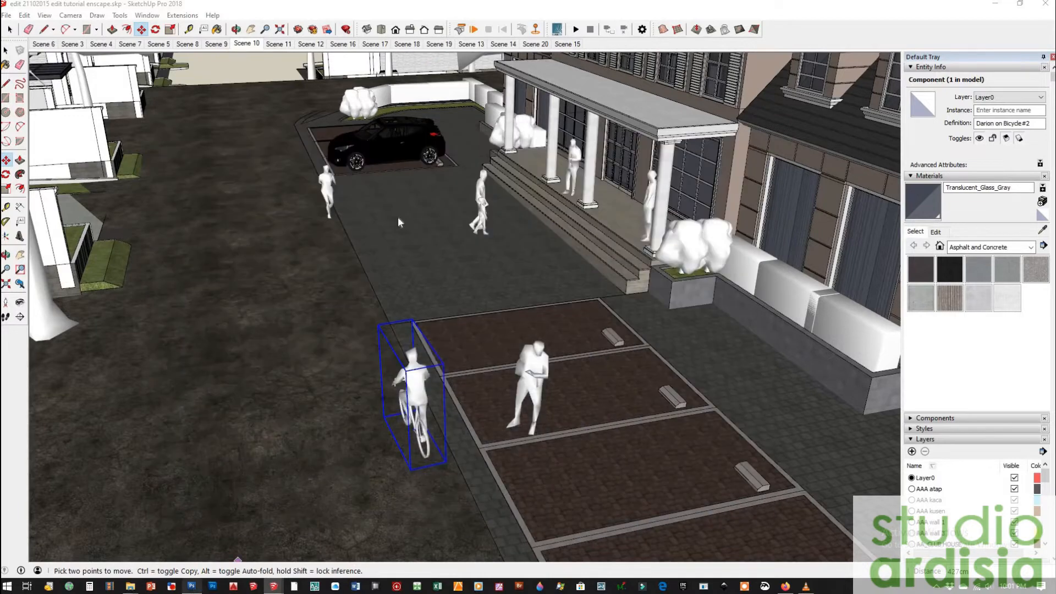
left_click(190, 587)
mouse_move(132, 587)
left_click(290, 556)
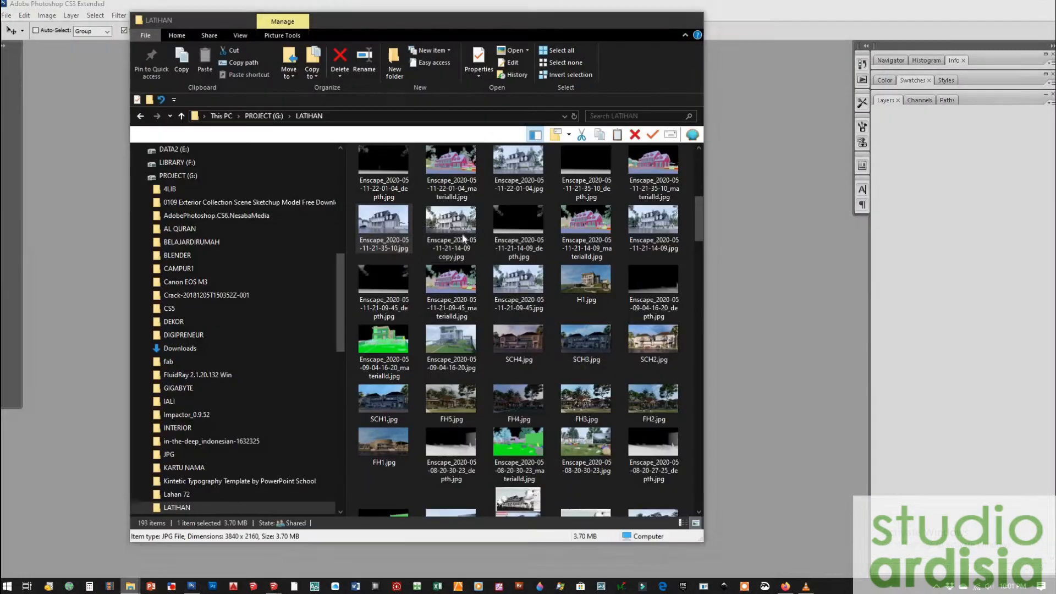
left_click_drag(526, 337, 766, 316)
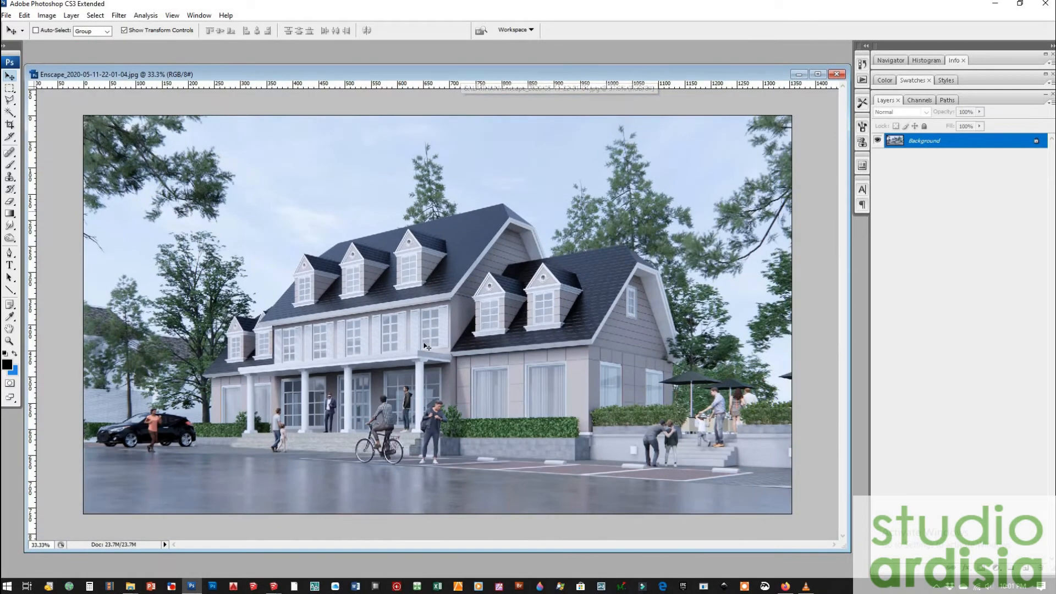
Crop a thin strip of pavement off the bottom of the render and duplicate the Background layer.
left_click(10, 125)
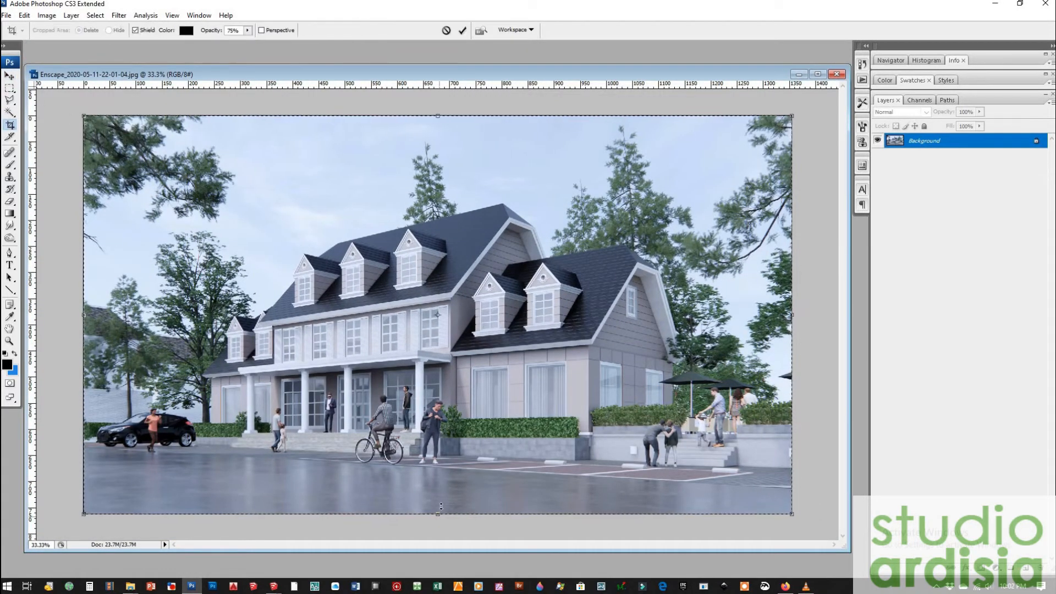
key("Return")
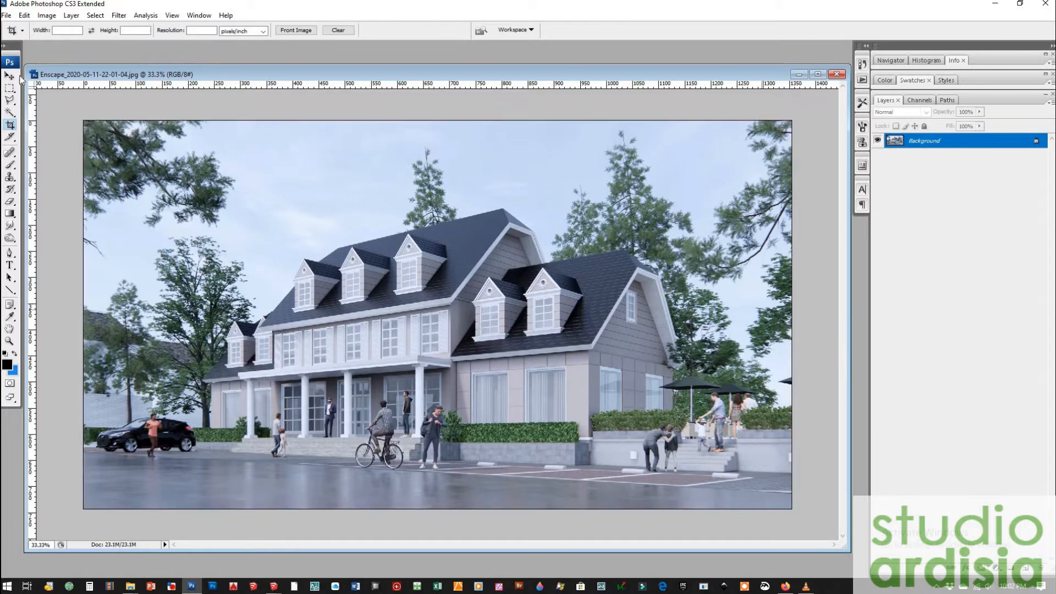
key("v")
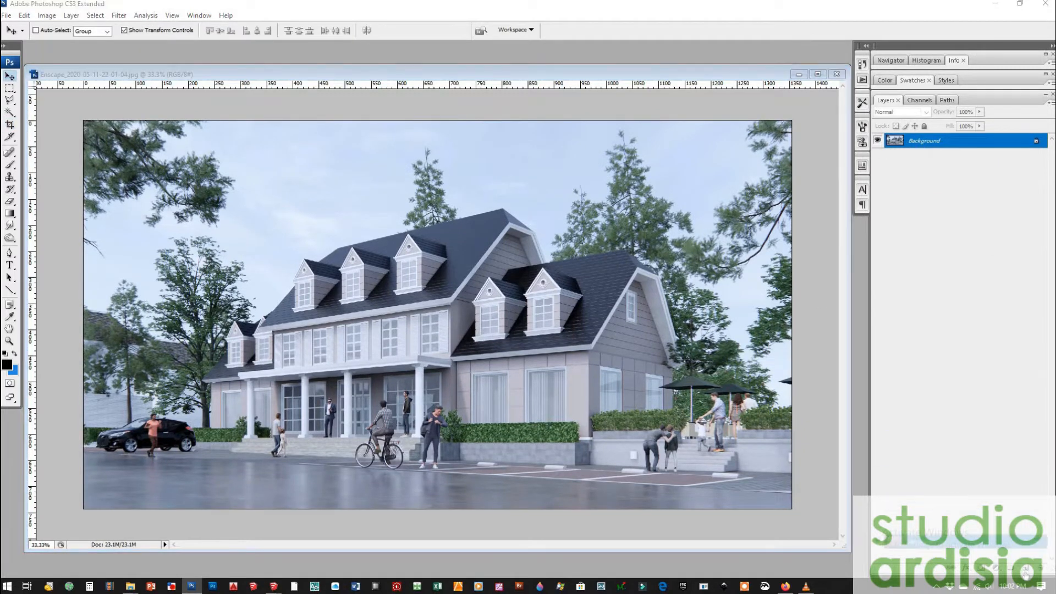
left_click_drag(927, 144, 1026, 566)
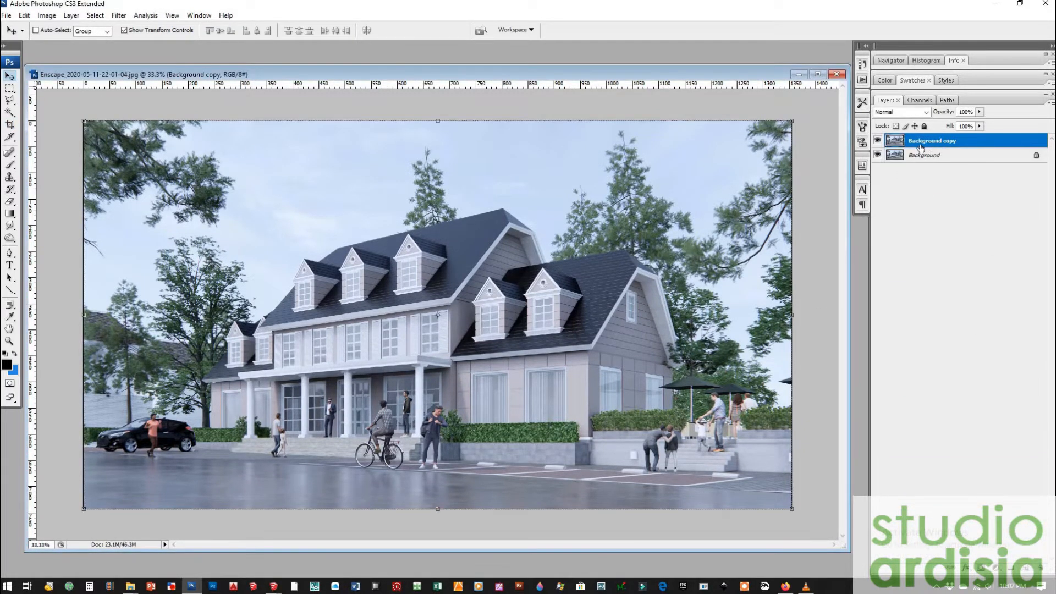
left_click(981, 569)
key("ctrl+z")
left_click(1011, 570)
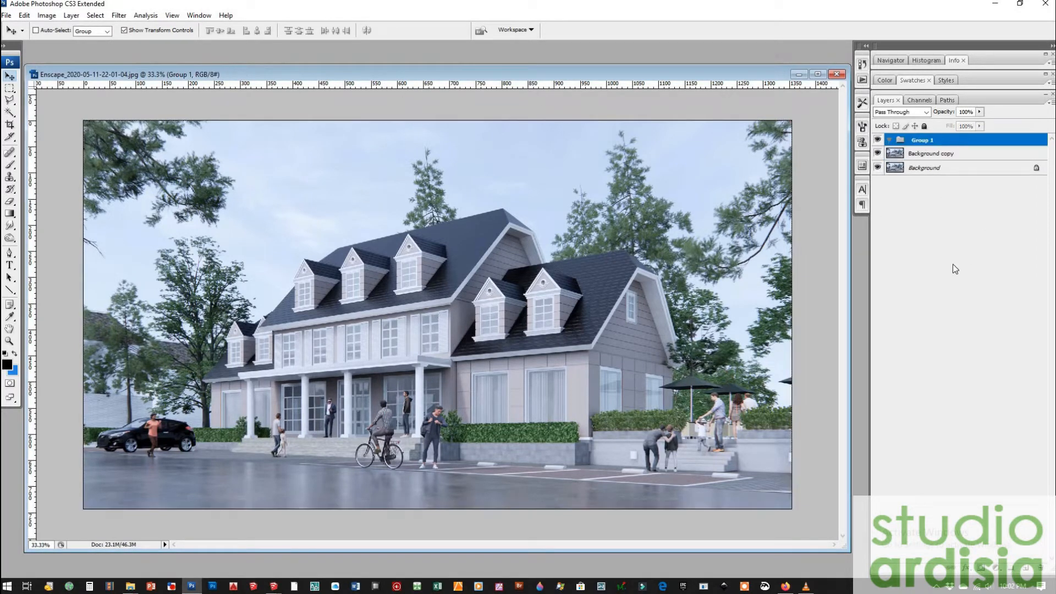
key("ctrl+z")
left_click(1026, 572)
key("ctrl+z")
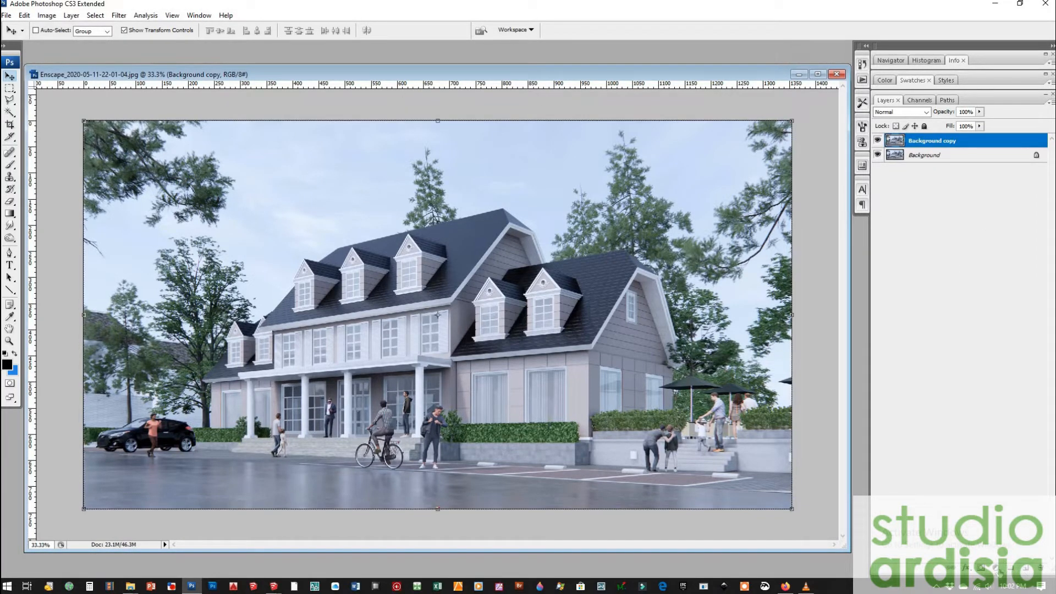
Add a Levels adjustment layer with a midtone input of 0.89 and a white input of 246.
left_click(996, 569)
left_click(978, 393)
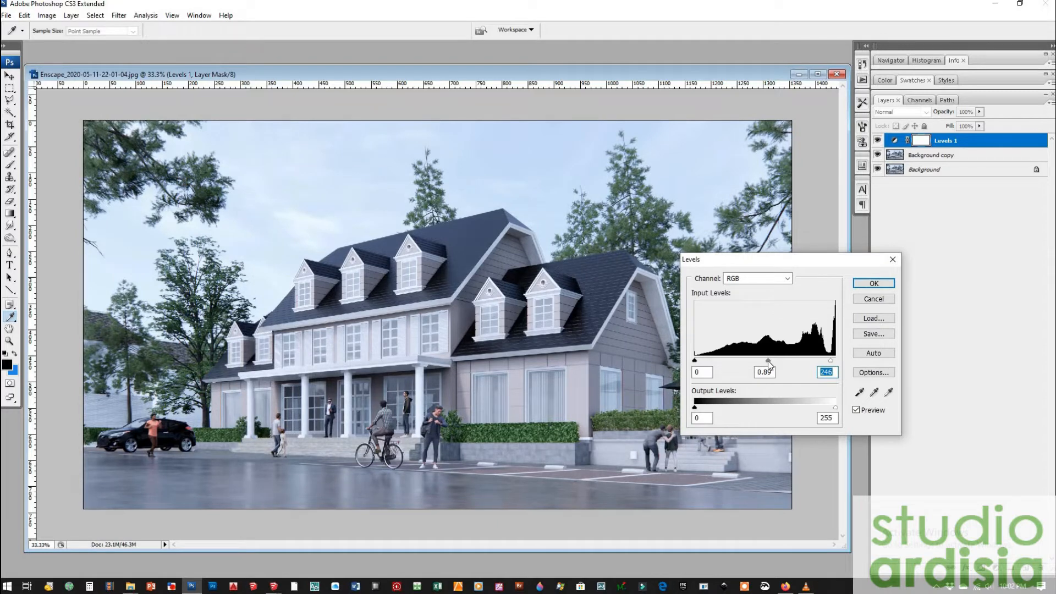
left_click_drag(768, 360, 768, 361)
key("Return")
Add a Brightness/Contrast adjustment layer above the Levels adjustment.
left_click(996, 569)
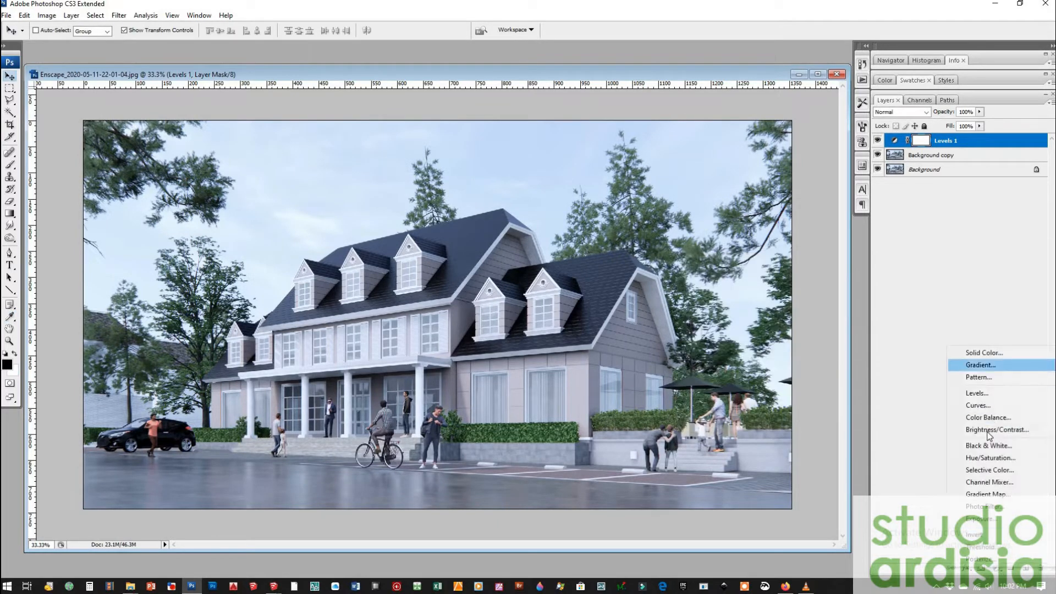
left_click(976, 429)
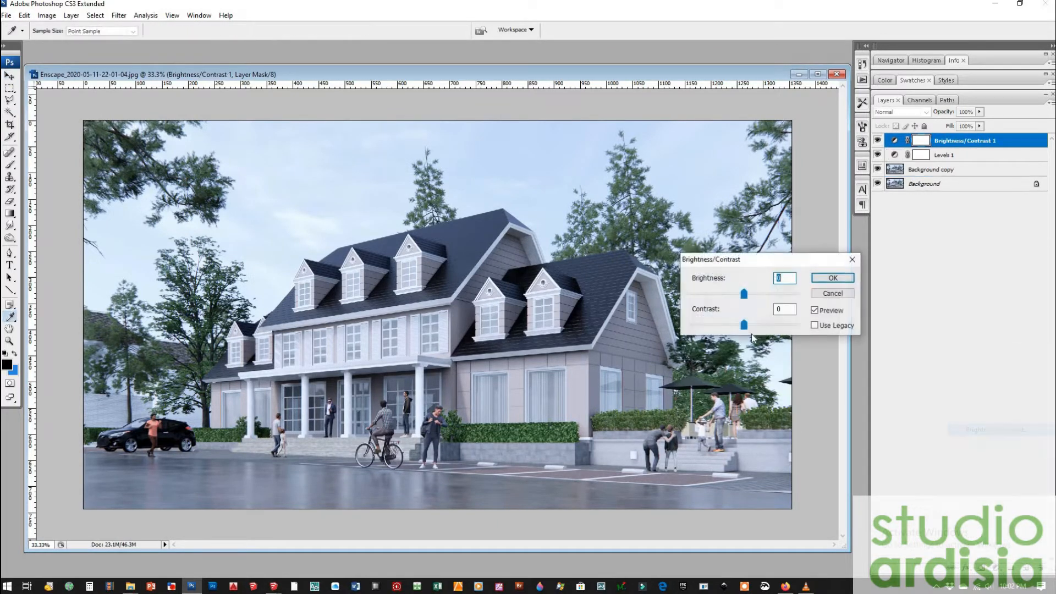
left_click(832, 278)
Add a Color Balance adjustment layer with midtone levels of -5 cyan-red, -5 magenta-green and -18 yellow-blue.
left_click(996, 569)
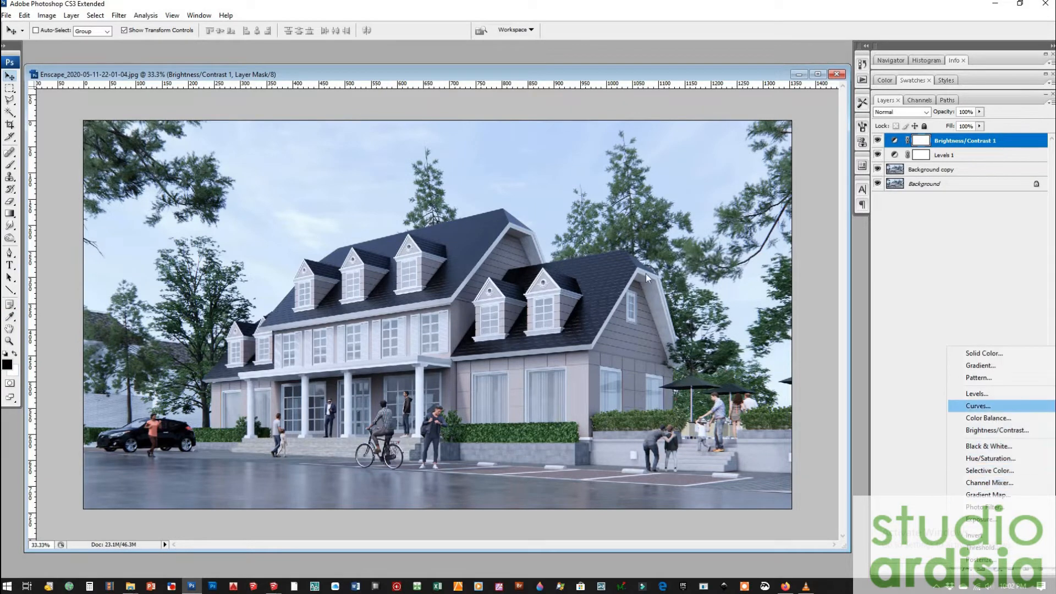
left_click(988, 418)
left_click(772, 335)
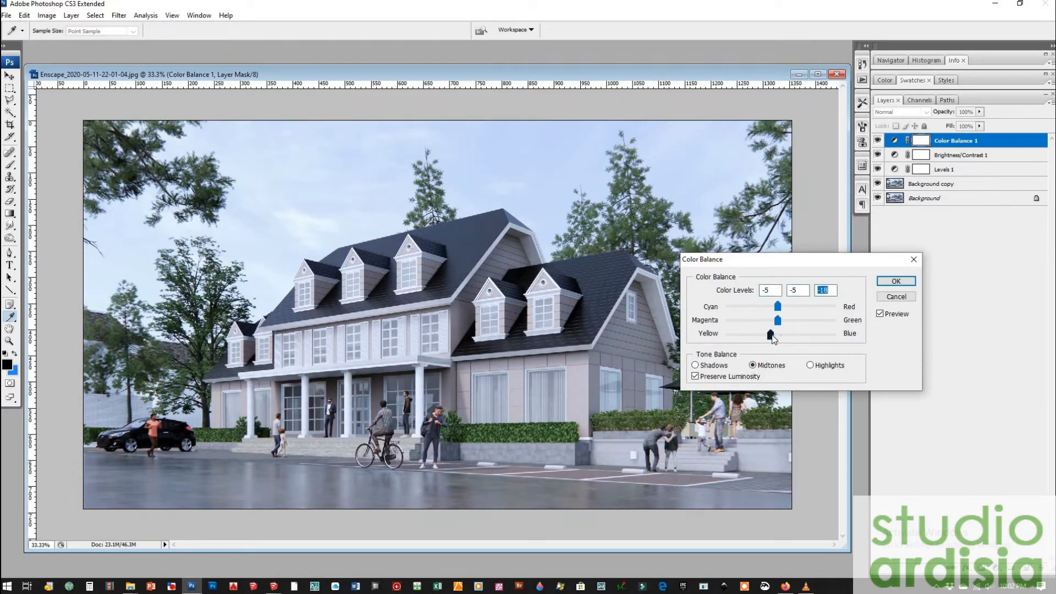
key("Return")
Add a Hue/Saturation adjustment layer with hue -1, saturation -17 and lightness -1.
left_click(996, 568)
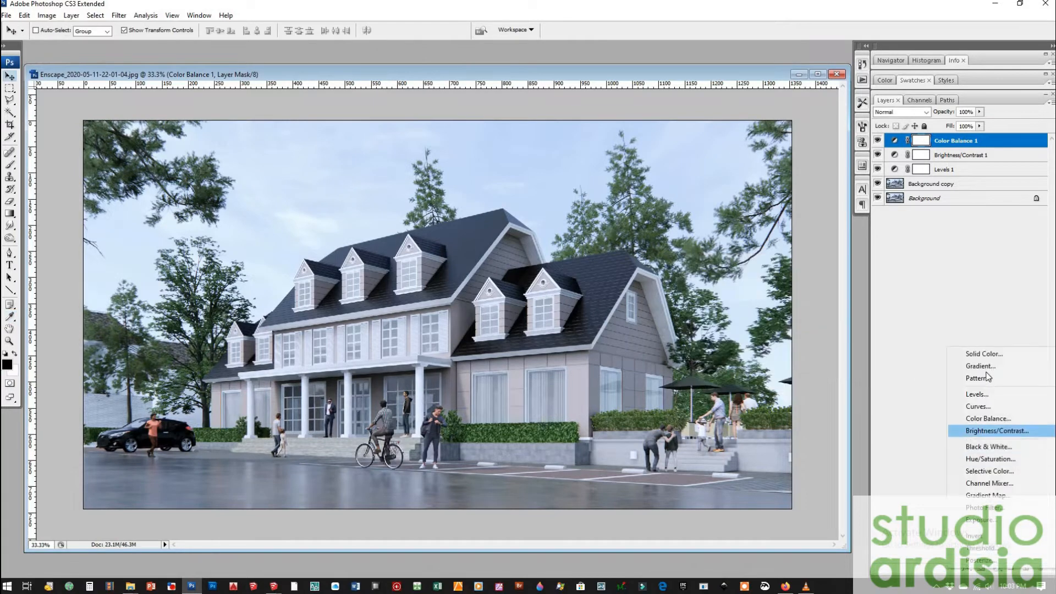
left_click(988, 458)
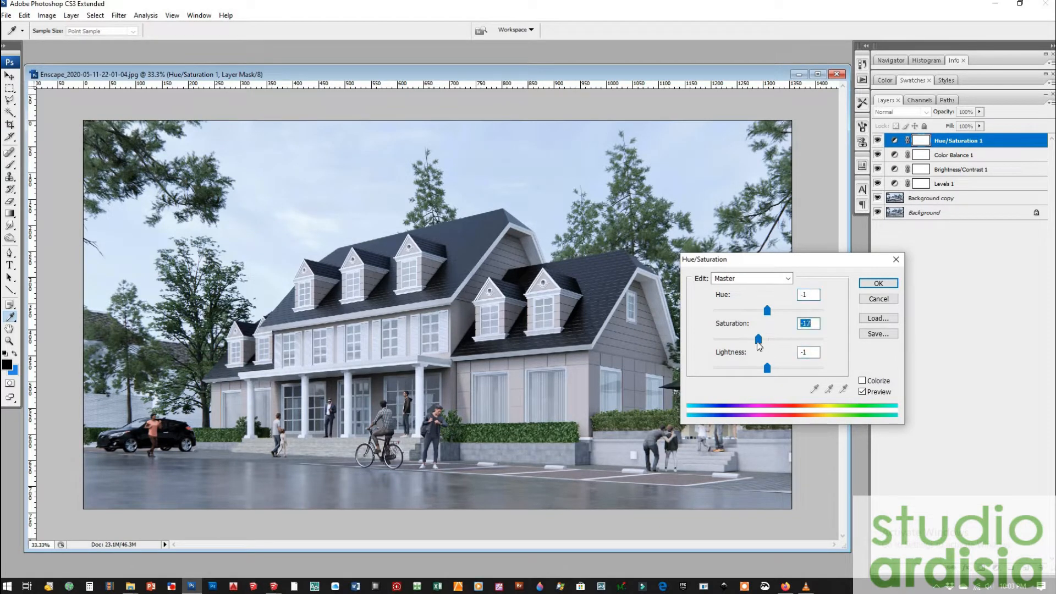
key("Return")
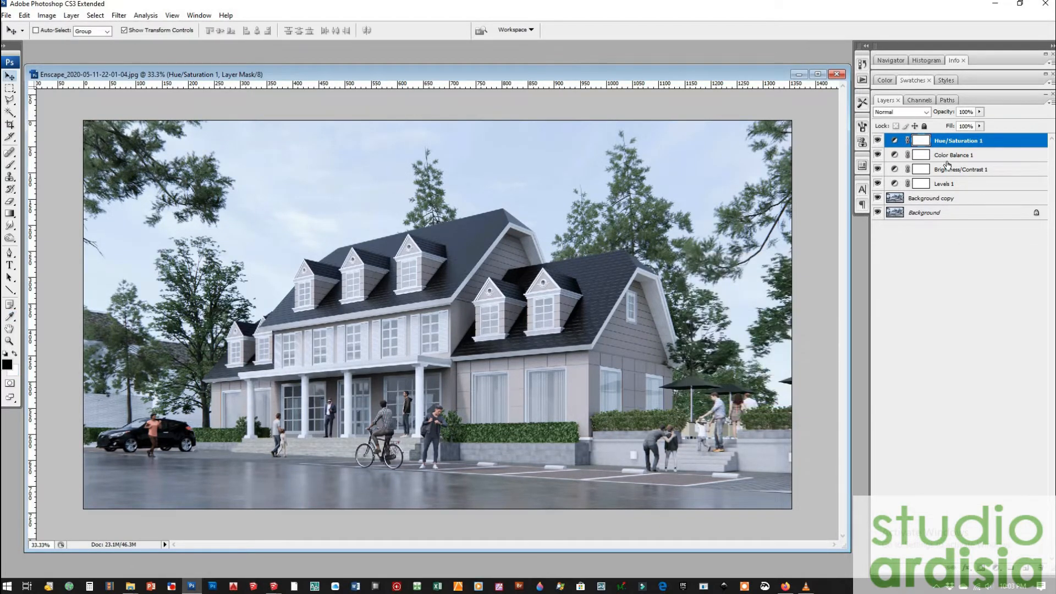
Create an empty layer directly above Background copy and set its blend mode to Overlay for brush work.
left_click(931, 199)
left_click(1026, 568)
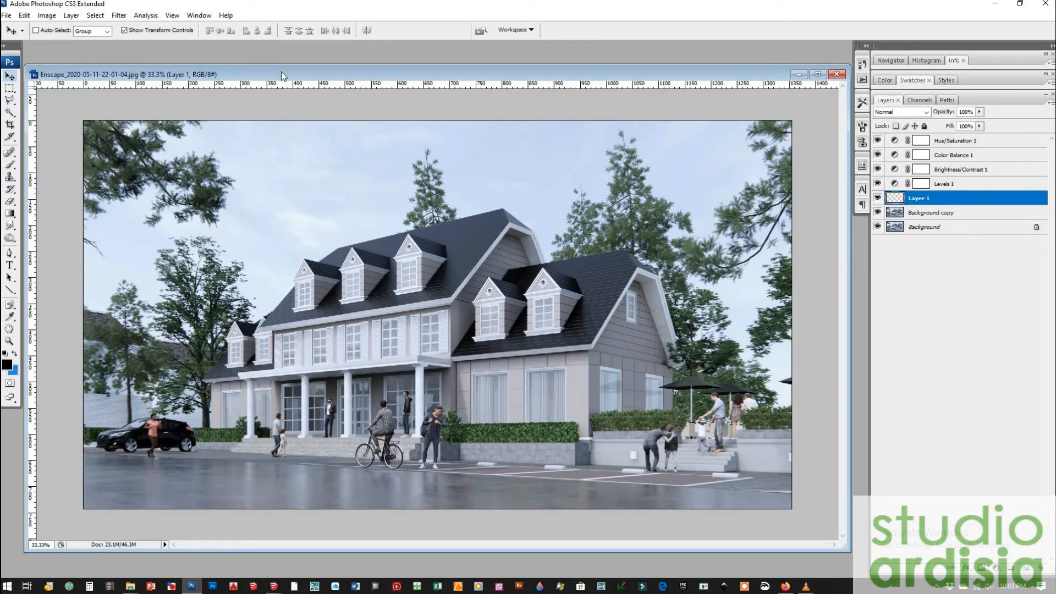
left_click(11, 166)
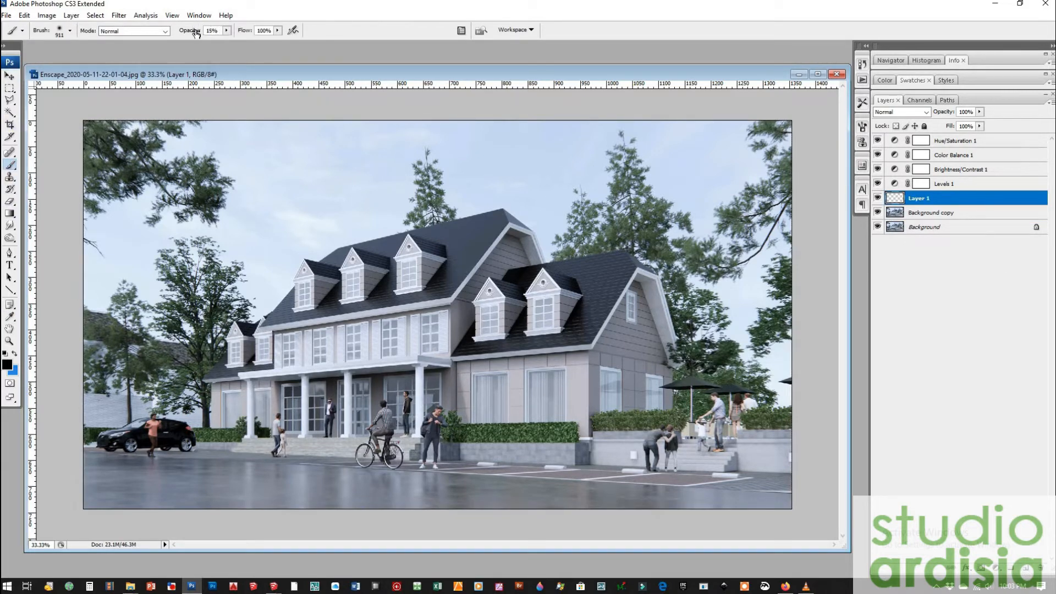
left_click(900, 111)
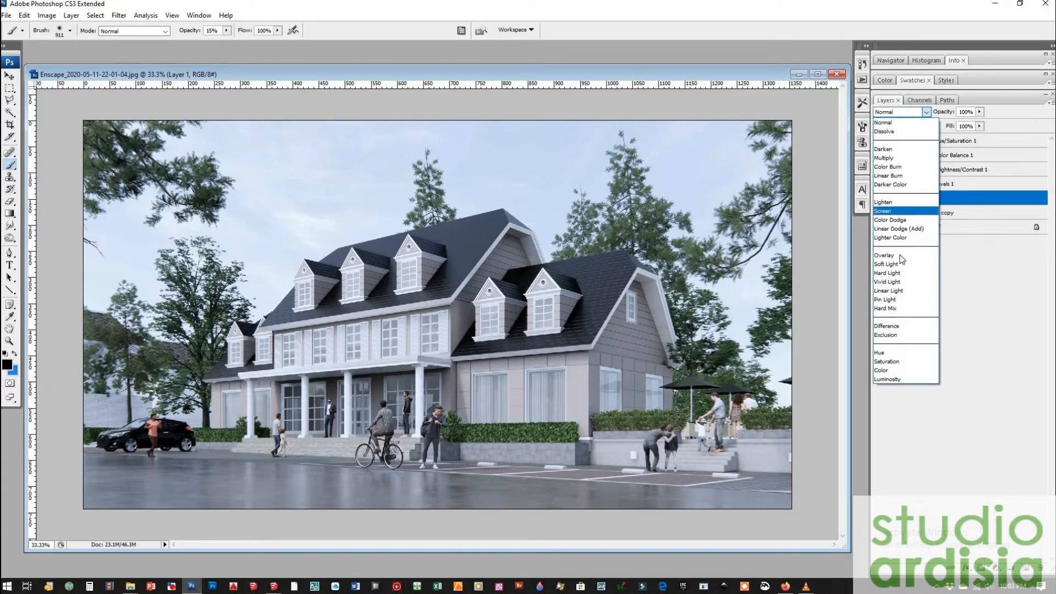
left_click(902, 257)
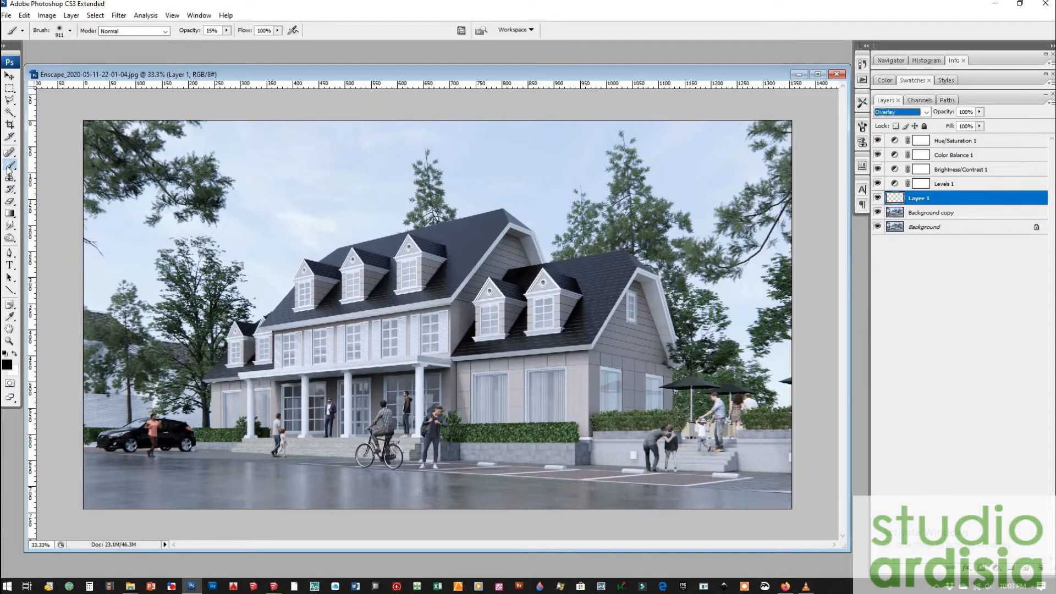
Darken the foreground pavement across the full image width with a soft black 862 px brush at 15% opacity.
right_click(539, 289)
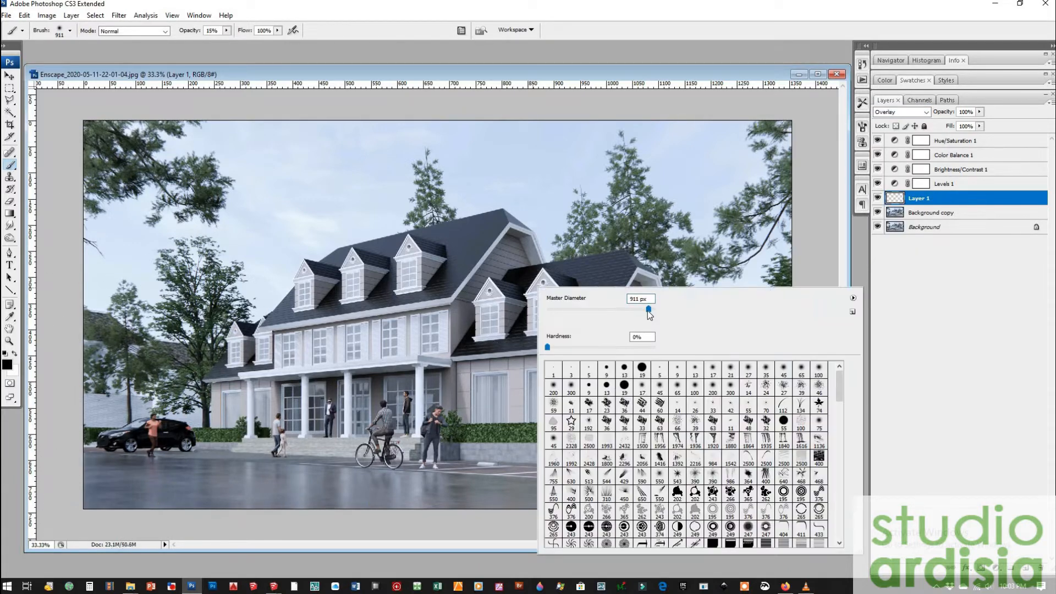
mouse_move(51, 501)
left_mouse_down()
mouse_move(366, 536)
mouse_move(335, 533)
mouse_move(640, 538)
mouse_move(110, 523)
mouse_move(753, 490)
mouse_move(809, 468)
mouse_move(800, 492)
left_mouse_up()
mouse_move(842, 552)
left_mouse_down()
mouse_move(842, 457)
mouse_move(842, 541)
left_mouse_up()
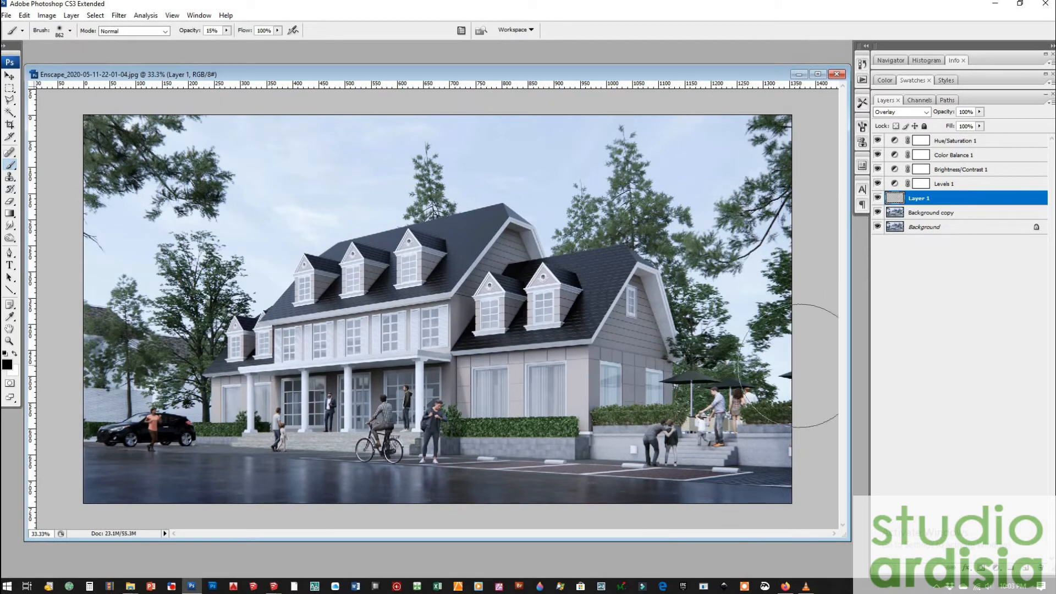
Brighten the trees beside the car and the house facade with soft white strokes at 15% opacity.
left_click(14, 356)
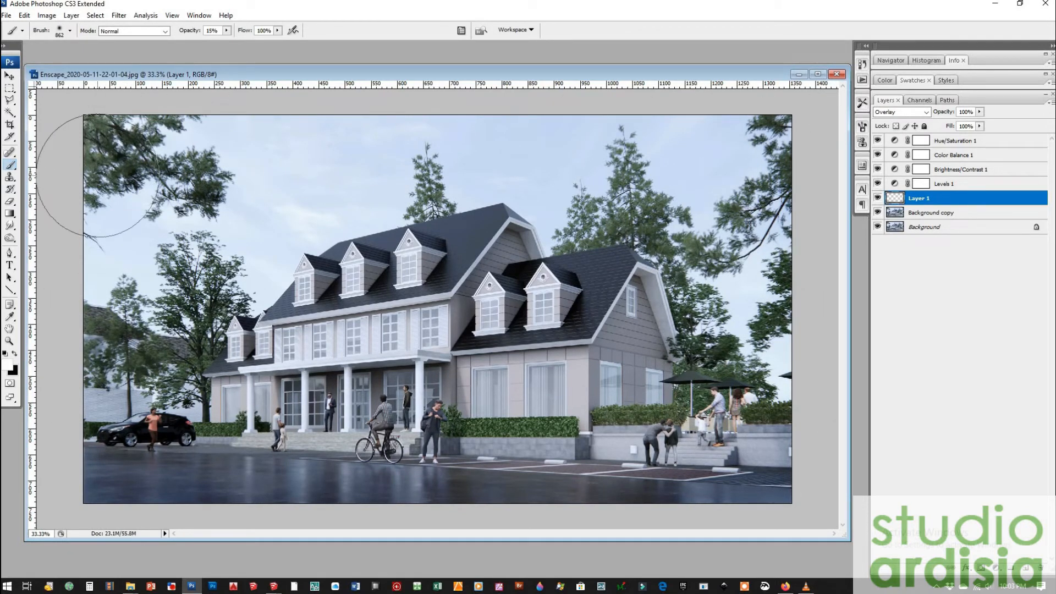
left_click_drag(98, 176, 104, 179)
mouse_move(120, 320)
left_mouse_down()
mouse_move(181, 286)
mouse_move(129, 330)
mouse_move(226, 352)
mouse_move(300, 282)
mouse_move(279, 266)
mouse_move(466, 319)
mouse_move(483, 415)
mouse_move(661, 379)
mouse_move(652, 379)
left_mouse_up()
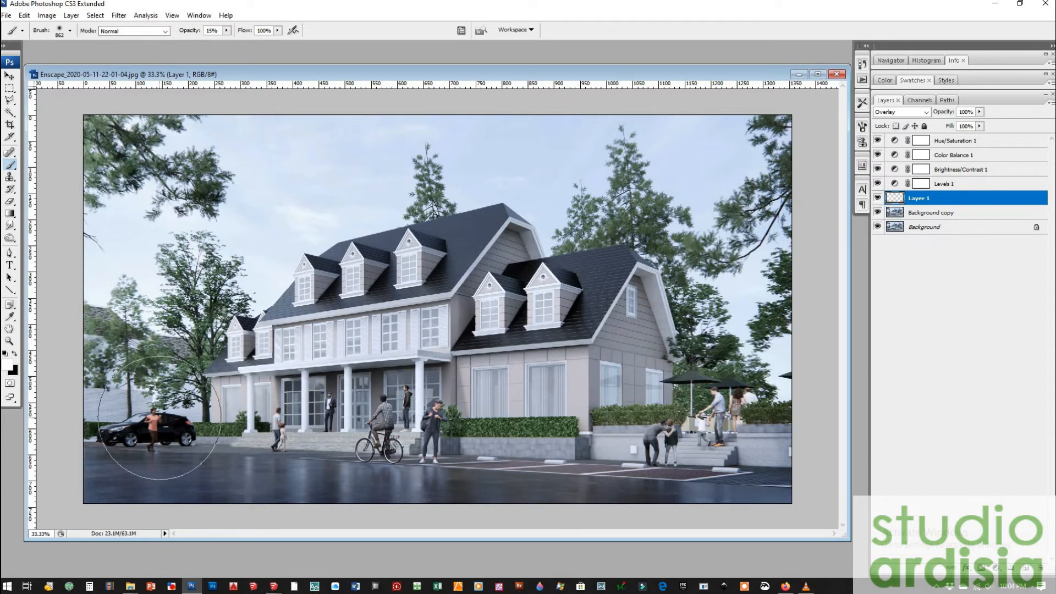
left_click_drag(158, 422, 179, 445)
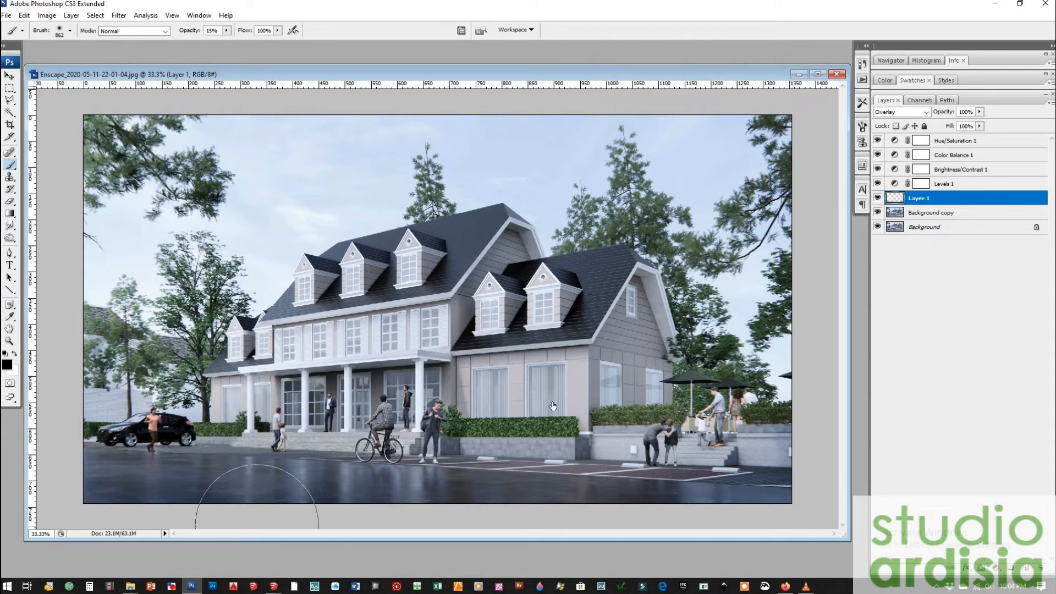
Darken the wall edge between the porch and the side wing with a black 180 px brush.
right_click(494, 335)
left_click(557, 76)
key("ctrl+plus")
key("ctrl+plus")
left_click_drag(481, 417, 408, 284)
left_click_drag(398, 328, 409, 455)
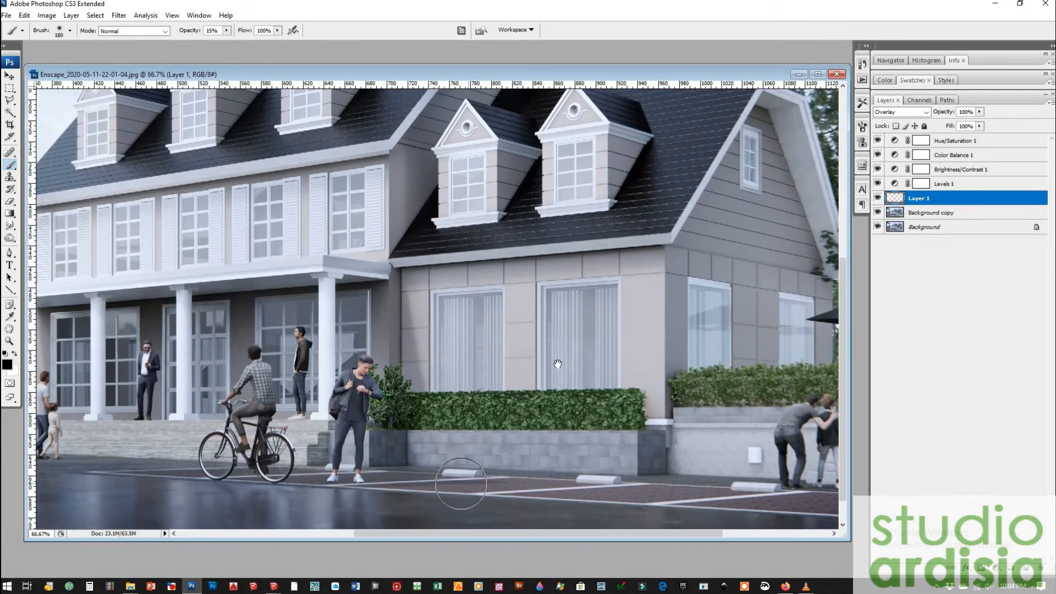
Shade the trees beside the gable wall and the terrace steps and planter walls with a black 329 px brush.
left_click_drag(556, 365, 359, 364)
right_click(567, 330)
left_click_drag(655, 329, 665, 328)
left_click(564, 76)
mouse_move(644, 242)
left_mouse_down()
mouse_move(681, 308)
mouse_move(622, 286)
left_mouse_up()
left_click_drag(636, 453, 395, 388)
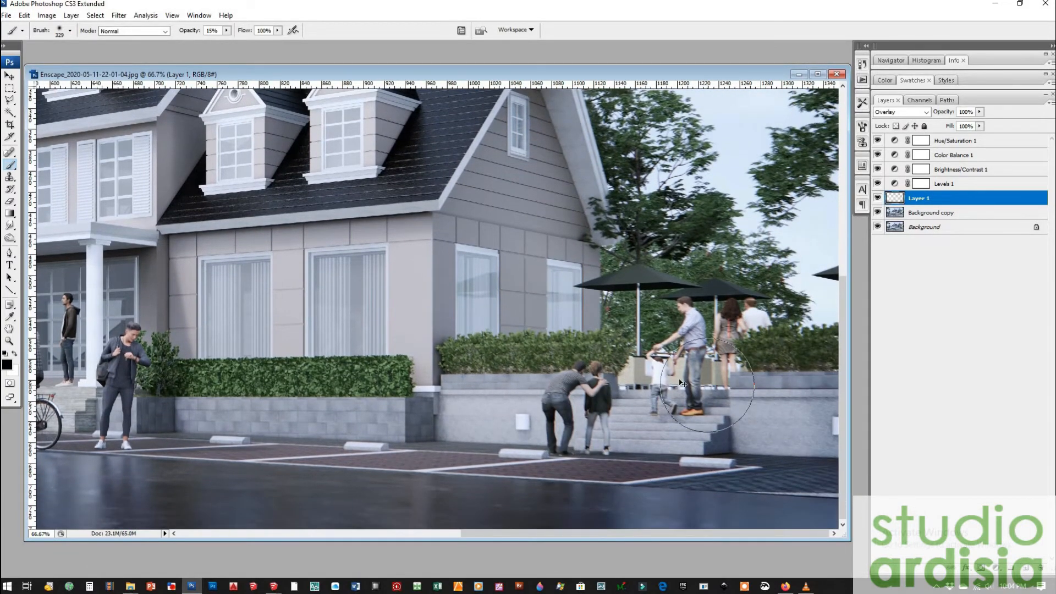
Shade the main gable wall, the side wing's gable and the porch entrance with the black 329 px brush at 15% opacity.
key("ctrl+minus")
key("ctrl+minus")
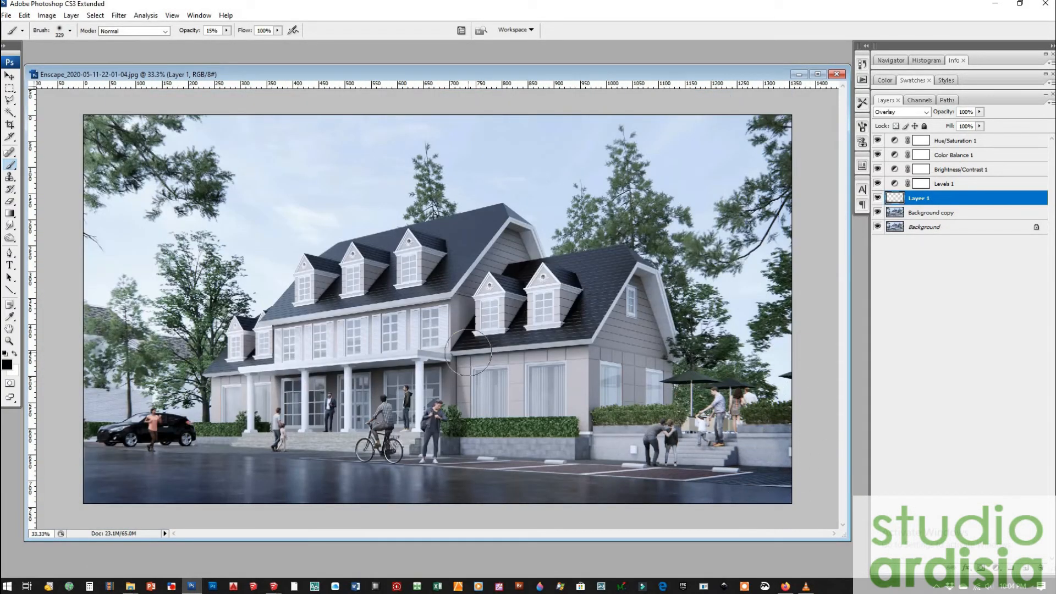
left_click_drag(509, 237, 537, 259)
left_click_drag(636, 274, 675, 378)
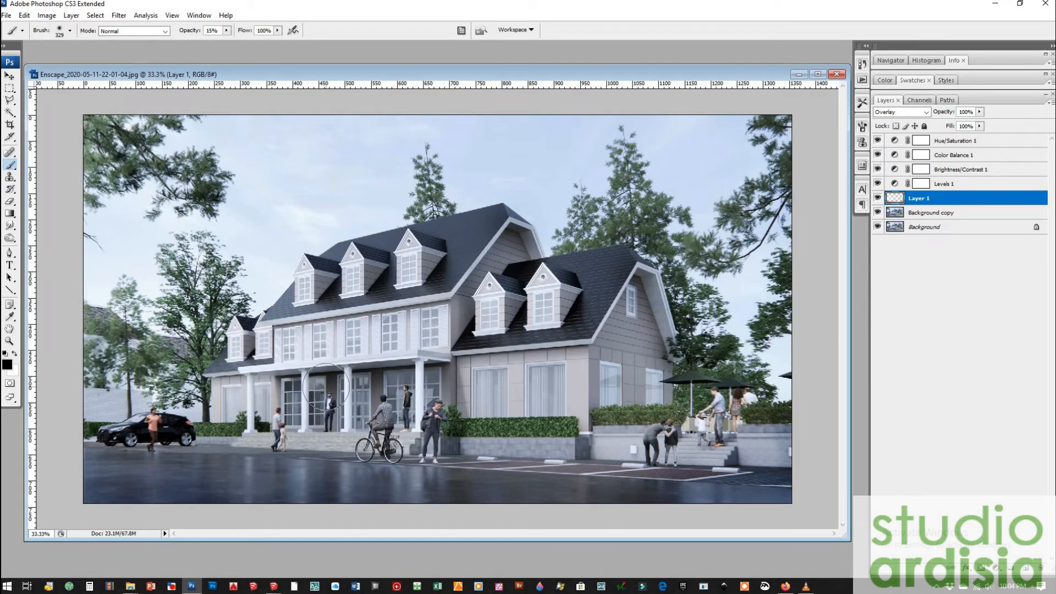
left_click_drag(326, 387, 288, 381)
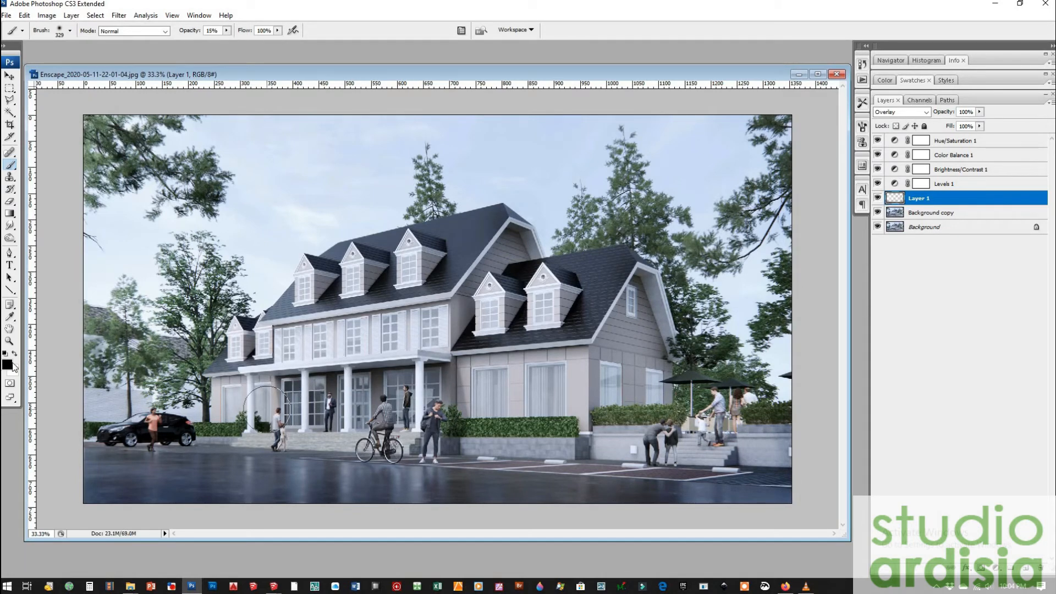
Warm the trees near the car, the roof edge and the facade with a saturated orange 911 px soft brush at 15% opacity.
left_click(759, 553)
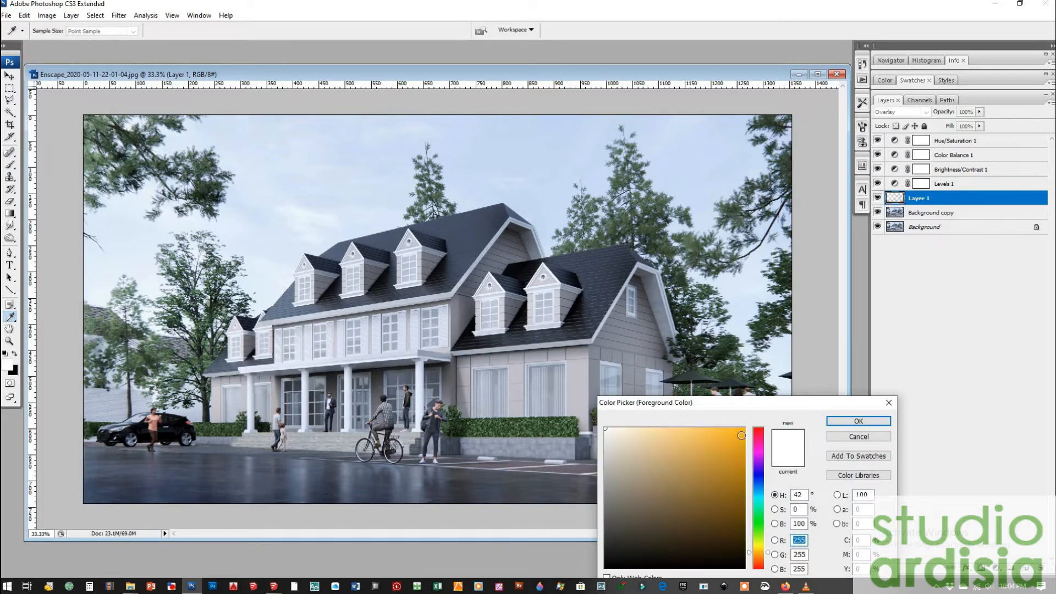
left_click(741, 435)
left_click(857, 422)
right_click(253, 249)
left_click(368, 272)
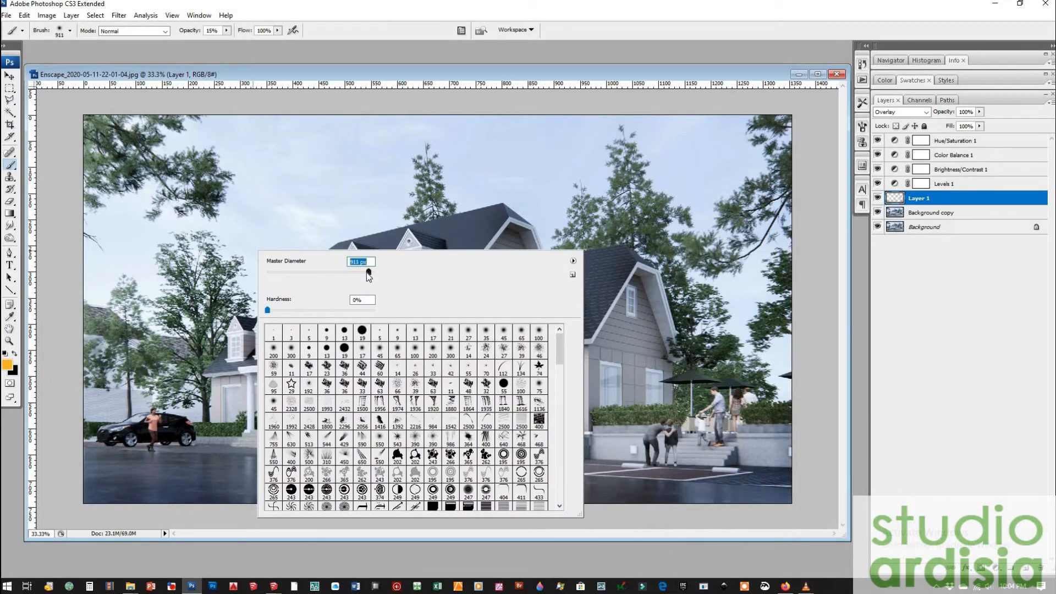
left_click(92, 337)
left_click(166, 400)
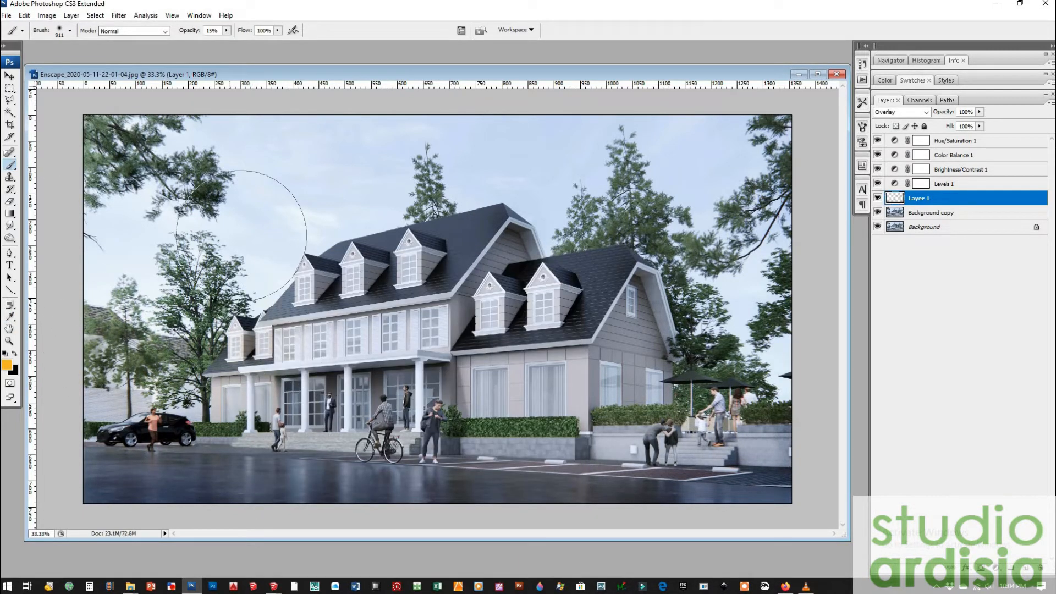
left_click(291, 282)
left_click(434, 335)
Enlarge the orange brush to 1242 px and tint the overhanging branches and sky in the image's upper-left area.
right_click(154, 300)
left_click(332, 322)
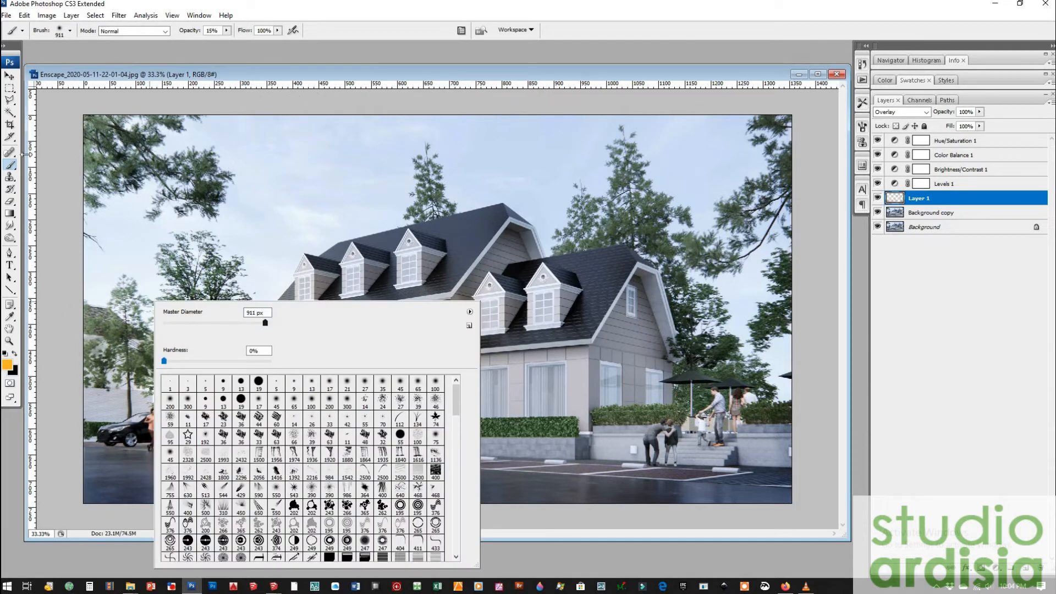
left_click(111, 189)
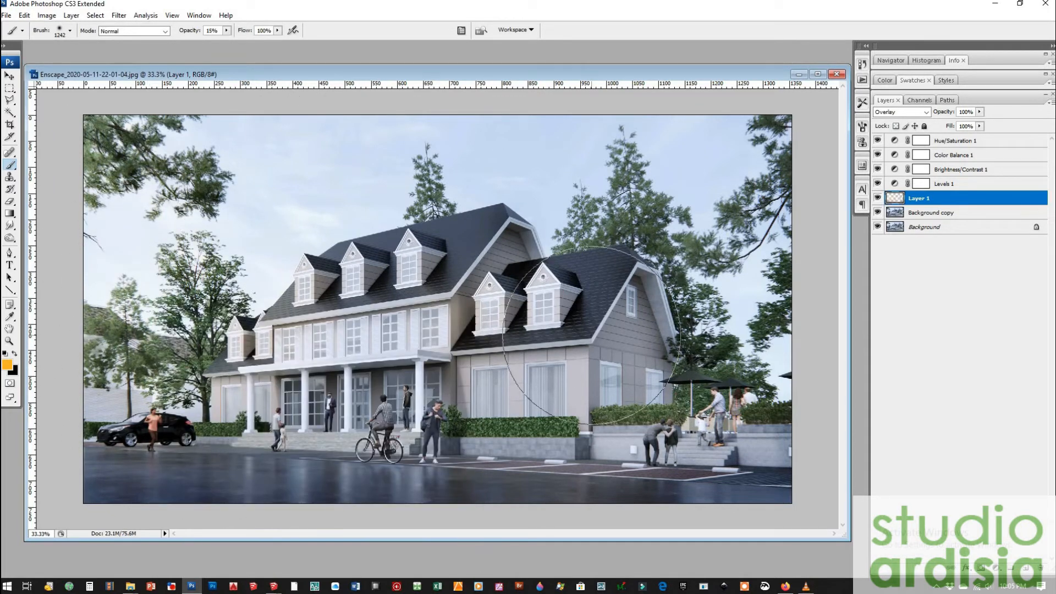
Change the painting colour to a saturated blue and tint the sky and pines behind the side wing with the 1242 px brush.
left_click(7, 364)
left_click(759, 491)
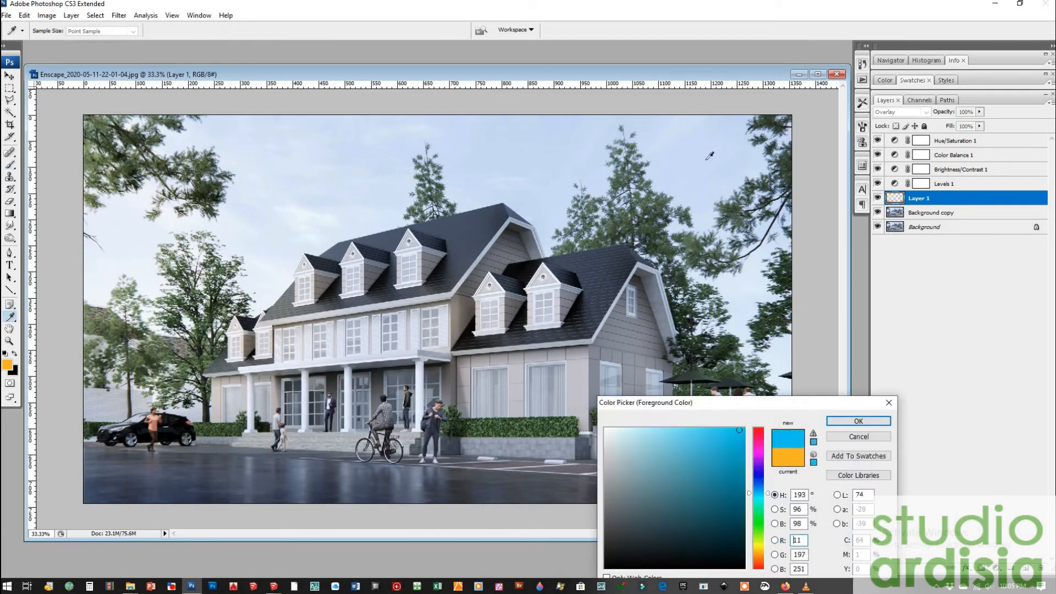
left_click(720, 432)
left_click(759, 484)
left_click(858, 421)
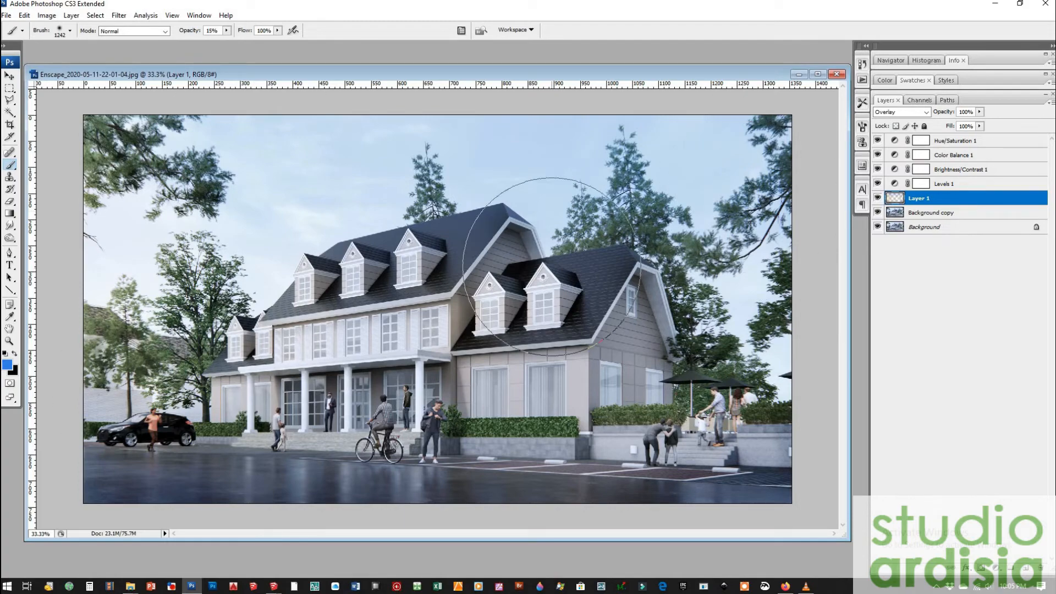
key("x")
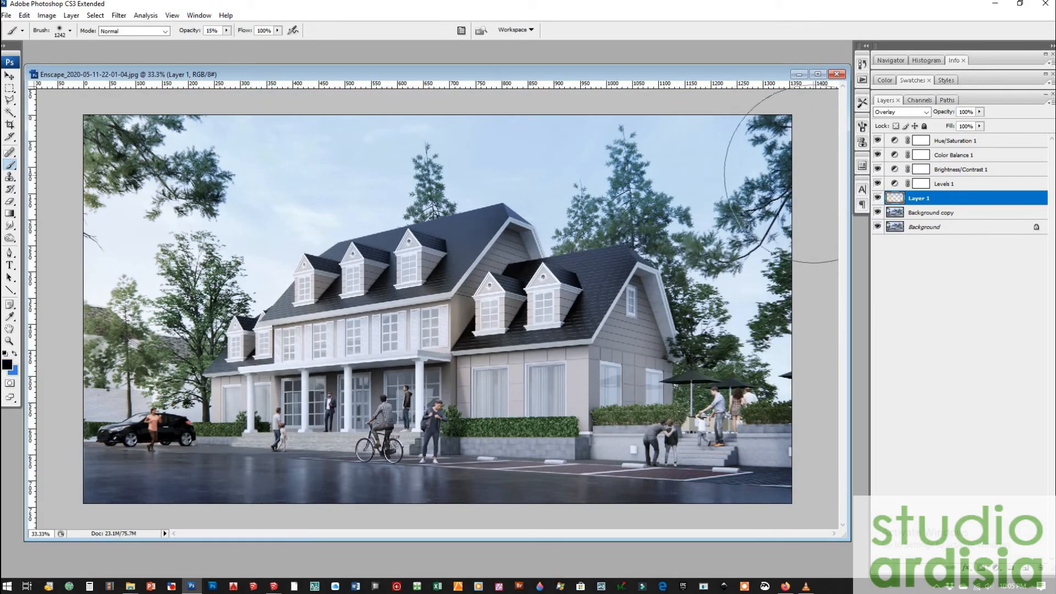
Compare the image with and without the painted overlay Layer 1 and lower that layer's fill to about 87%.
key("v")
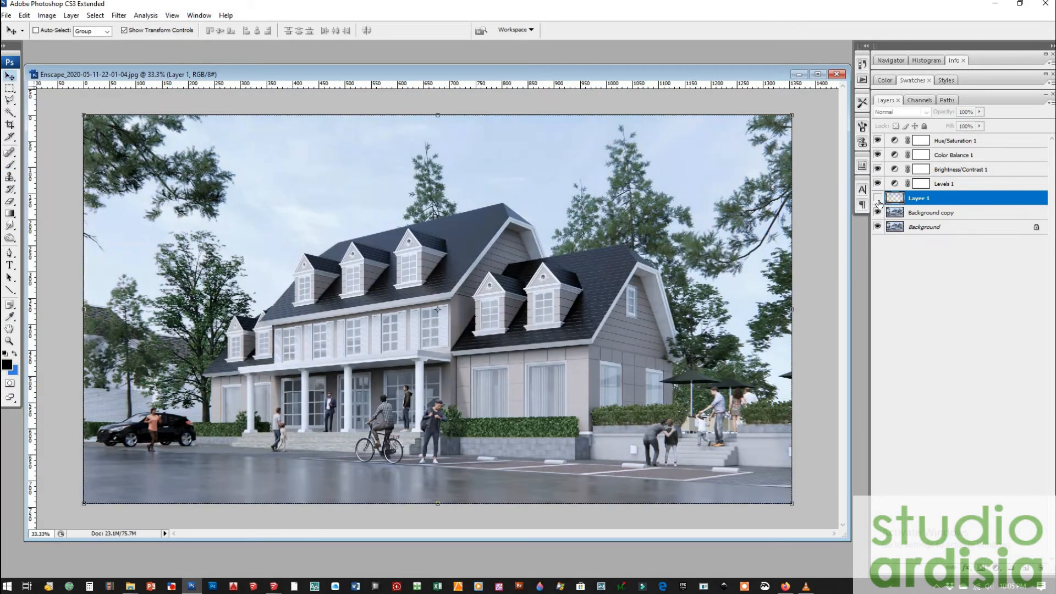
left_click(979, 126)
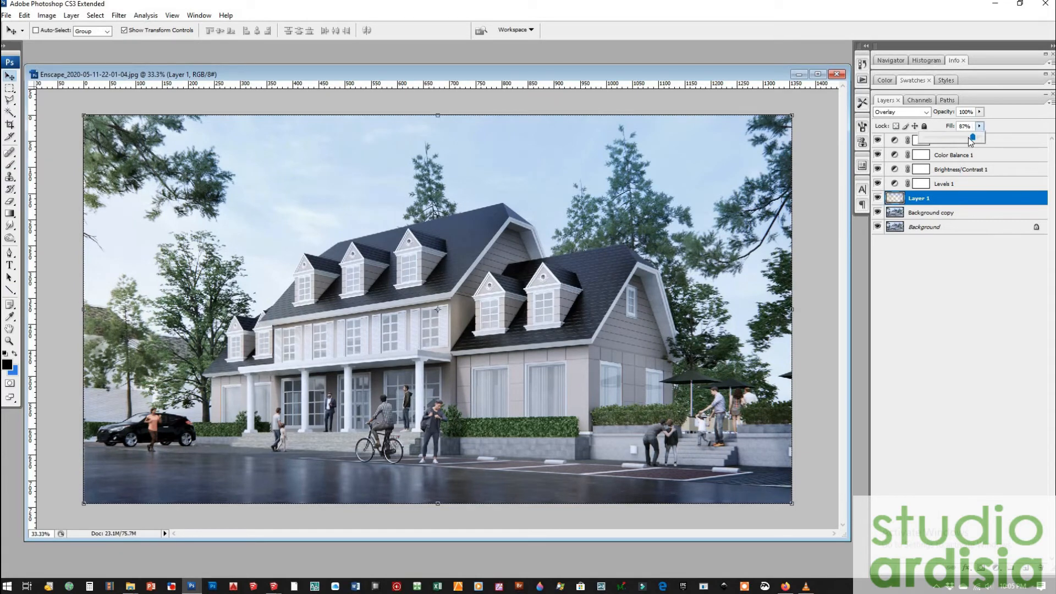
left_click(894, 142)
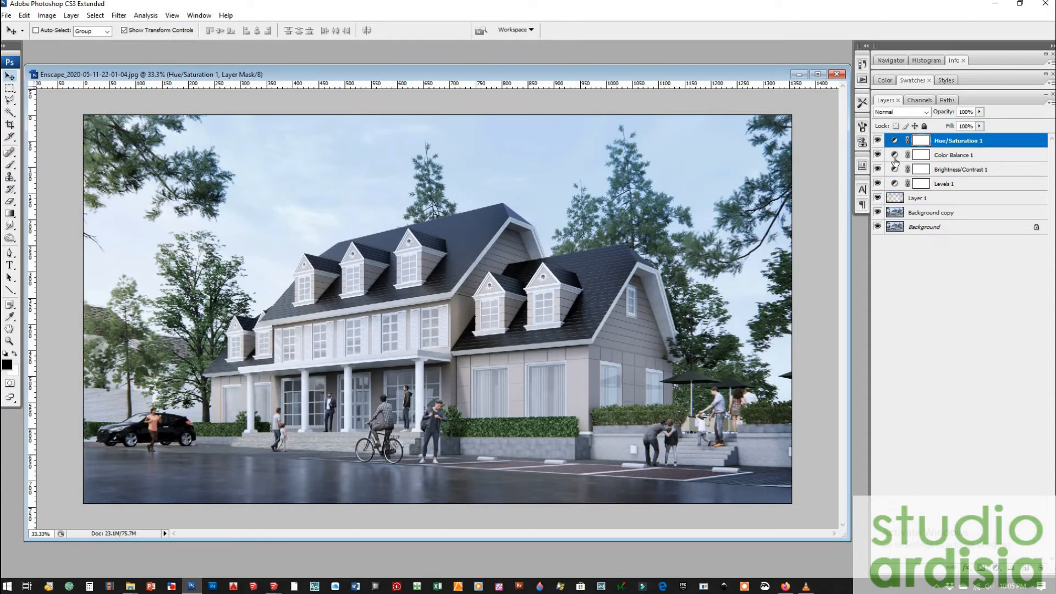
Set the Color Balance midtones to -12, -11, -26 and Hue/Saturation to hue -1, saturation -27, lightness -1.
double_click(894, 158)
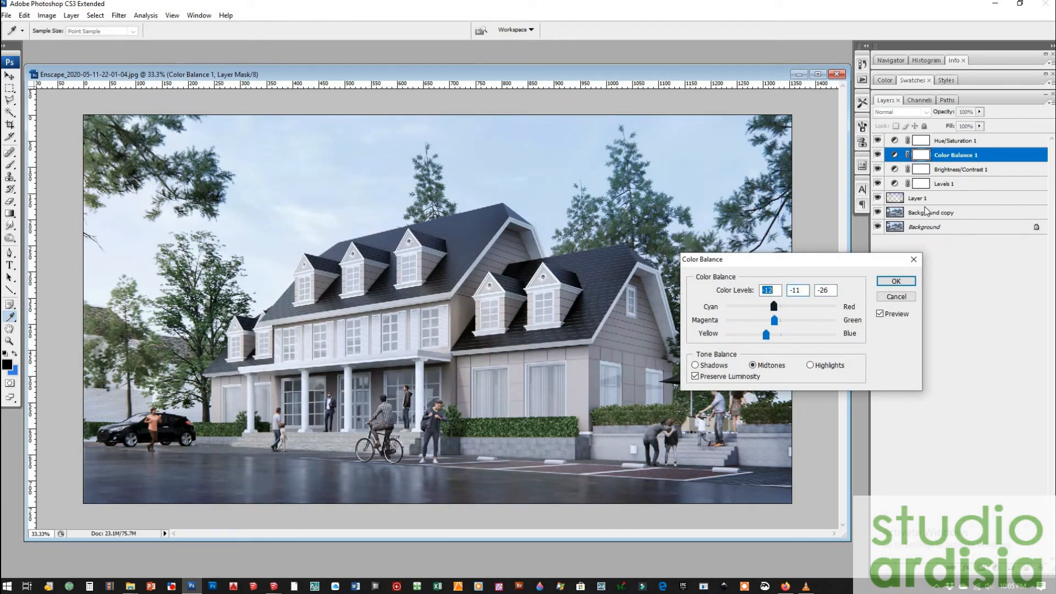
left_click(896, 281)
double_click(894, 140)
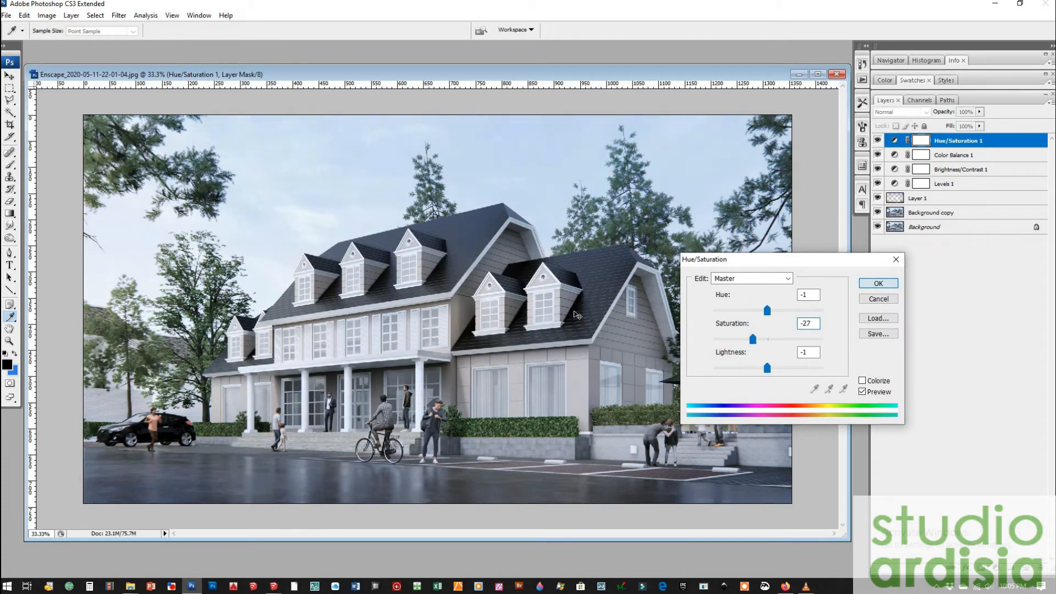
key("Return")
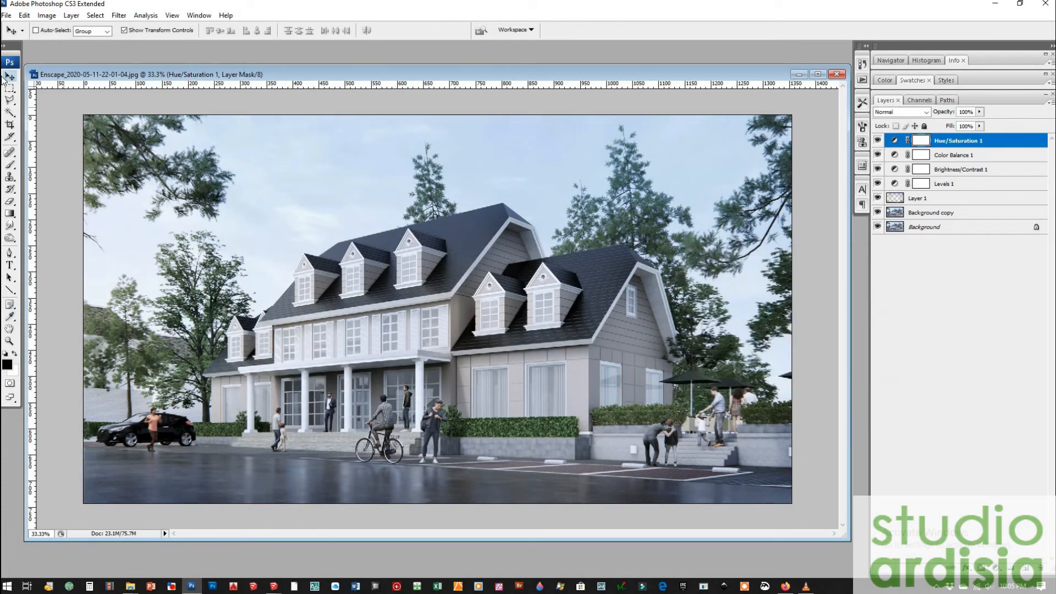
Select the whole canvas, copy it merged and paste the result as a new layer above the adjustment layers.
left_click(95, 15)
left_click(102, 26)
left_click(24, 16)
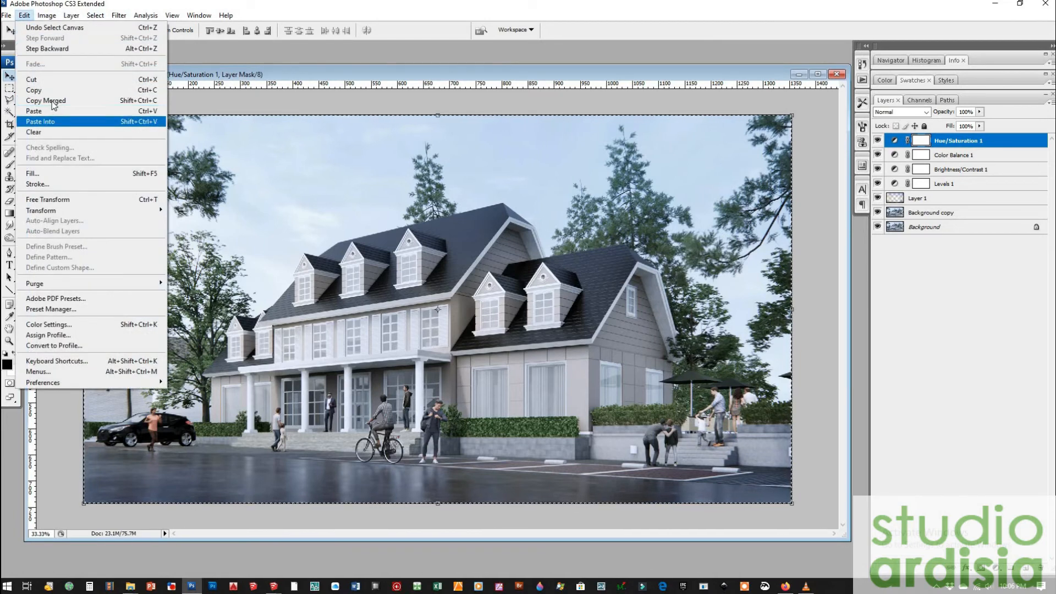
left_click(52, 102)
key("alt+e")
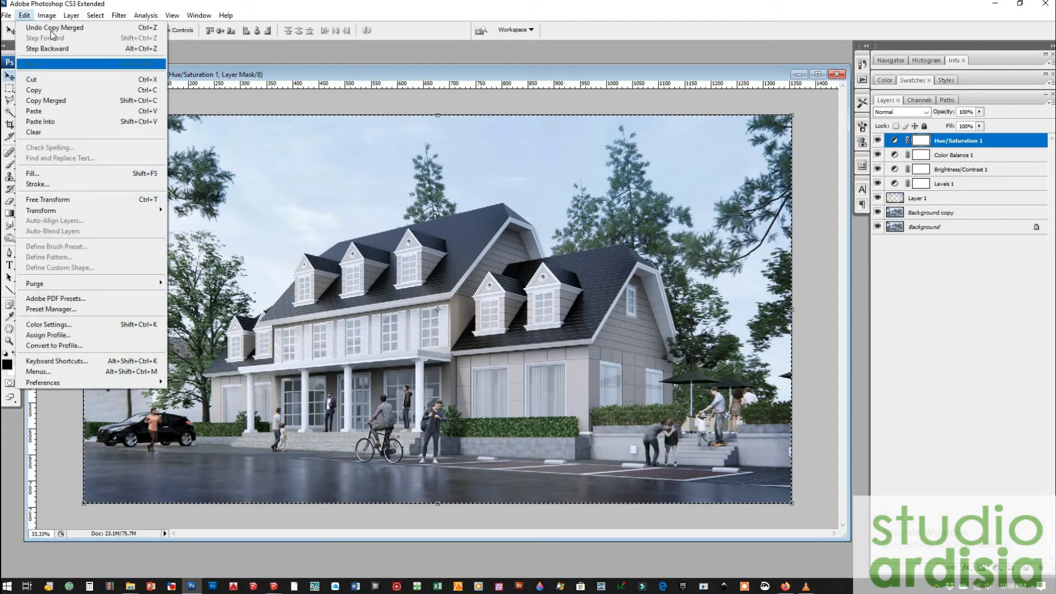
left_click(52, 111)
Apply the Sharpen filter to the merged Layer 2 and duplicate that layer under its default name.
left_click(119, 15)
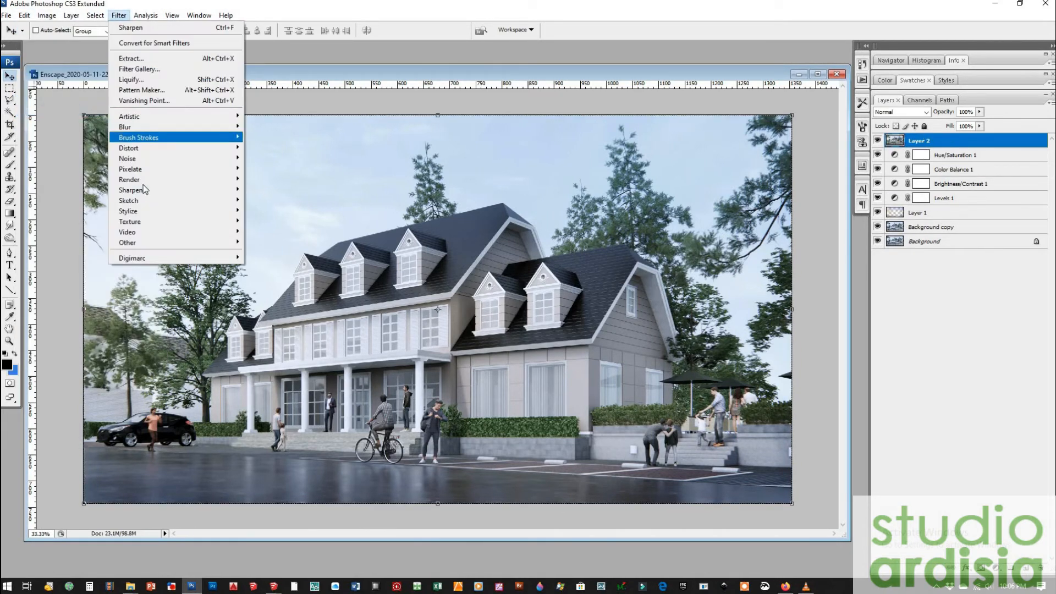
mouse_move(145, 188)
left_click(265, 189)
right_click(944, 147)
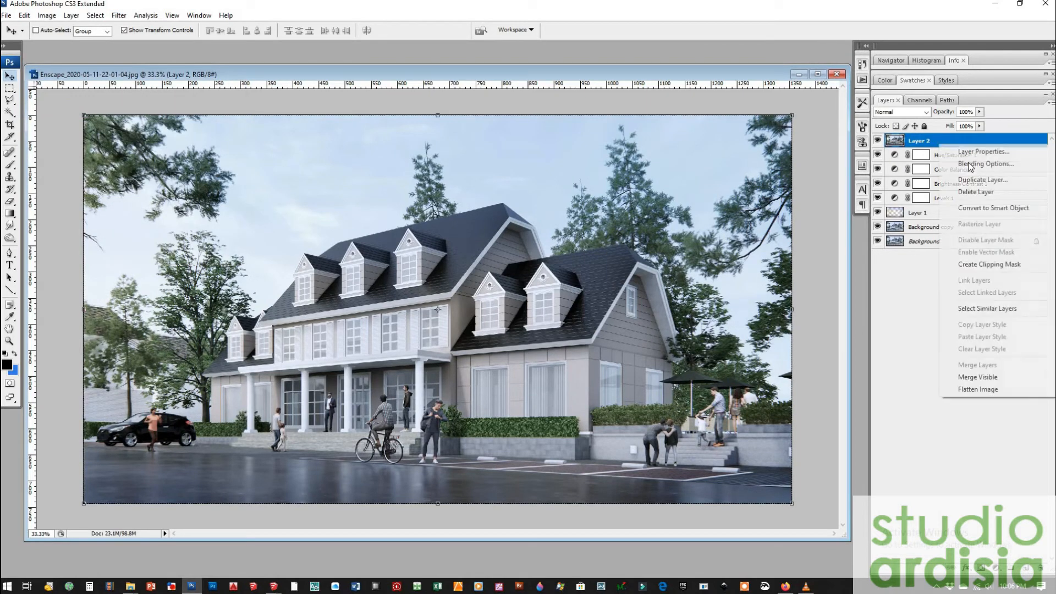
left_click(971, 183)
key("Return")
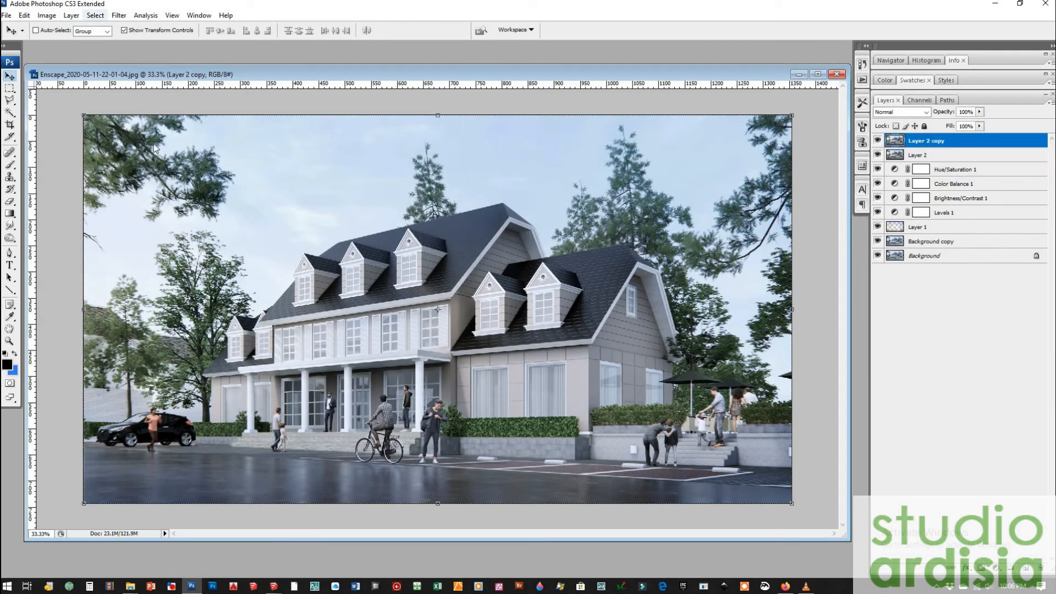
Apply a slight Gaussian Blur to the duplicated layer, Layer 2 copy.
left_click(119, 15)
mouse_move(160, 124)
left_click(286, 172)
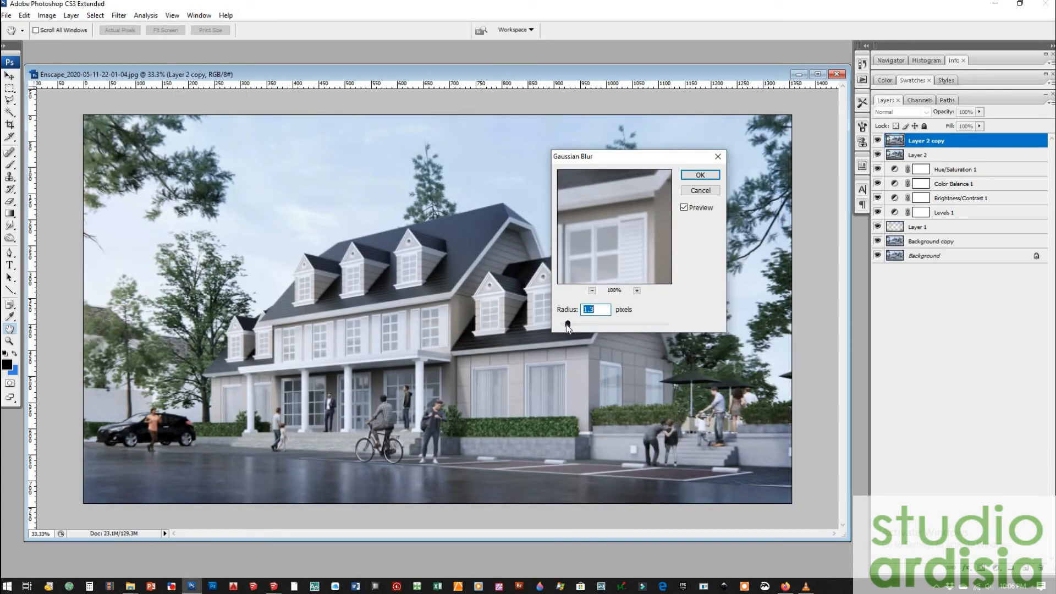
left_click_drag(564, 325, 564, 325)
key("Return")
key("v")
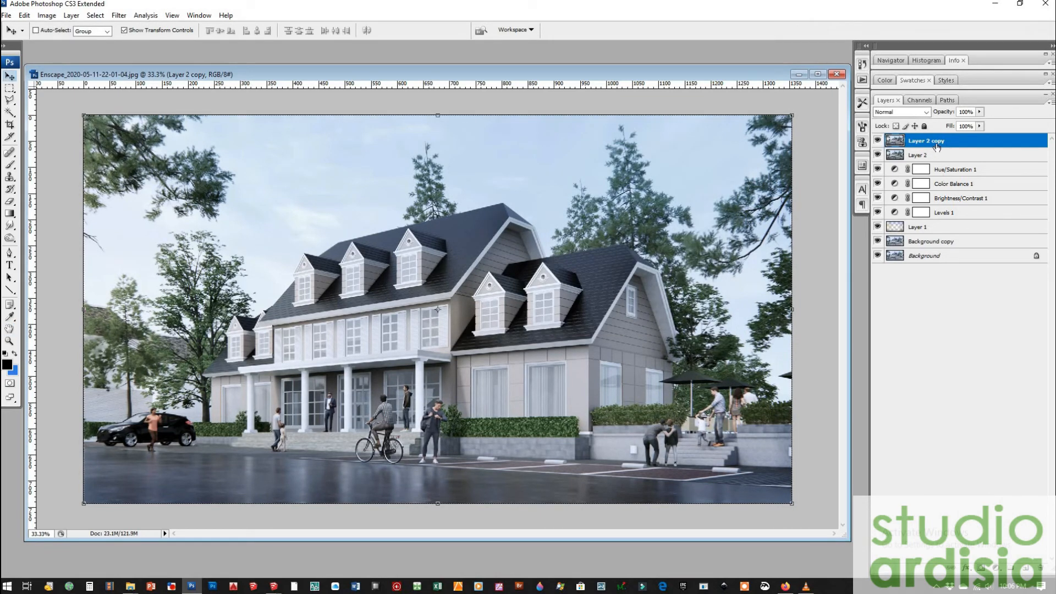
Add a layer mask to Layer 2 copy and paint the house area black with a 1242 px brush at 100% opacity.
left_click(983, 568)
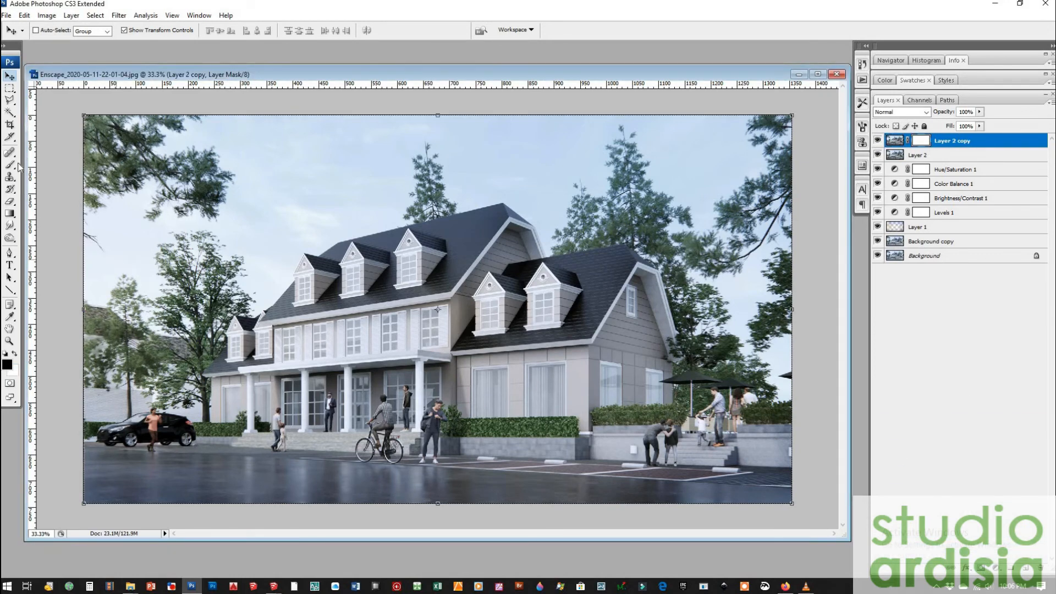
key("b")
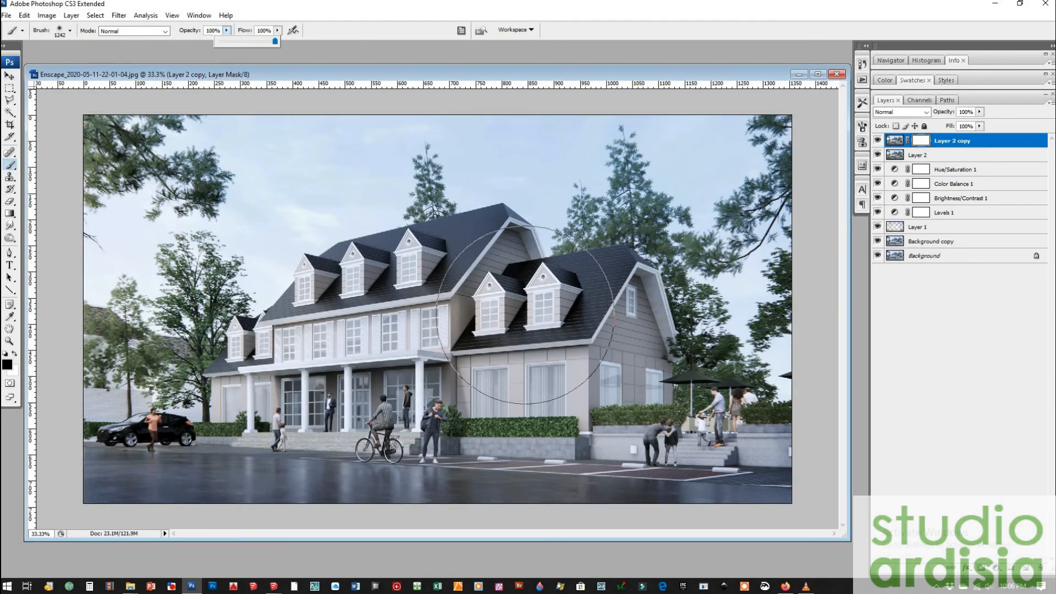
left_click(261, 331)
left_click_drag(422, 334, 395, 319)
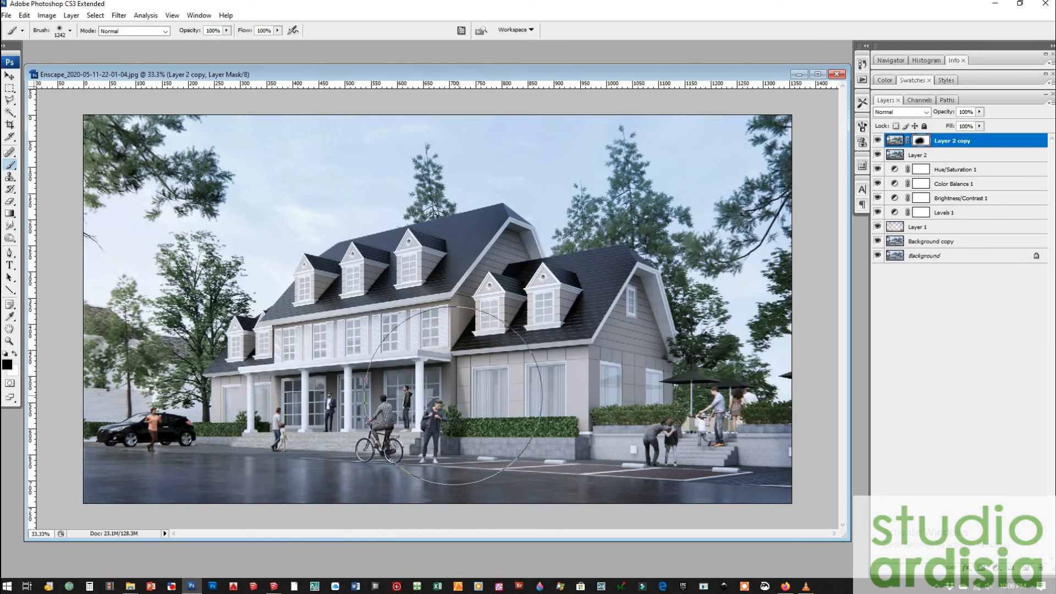
mouse_move(594, 401)
left_mouse_down()
mouse_move(601, 336)
mouse_move(511, 277)
left_mouse_up()
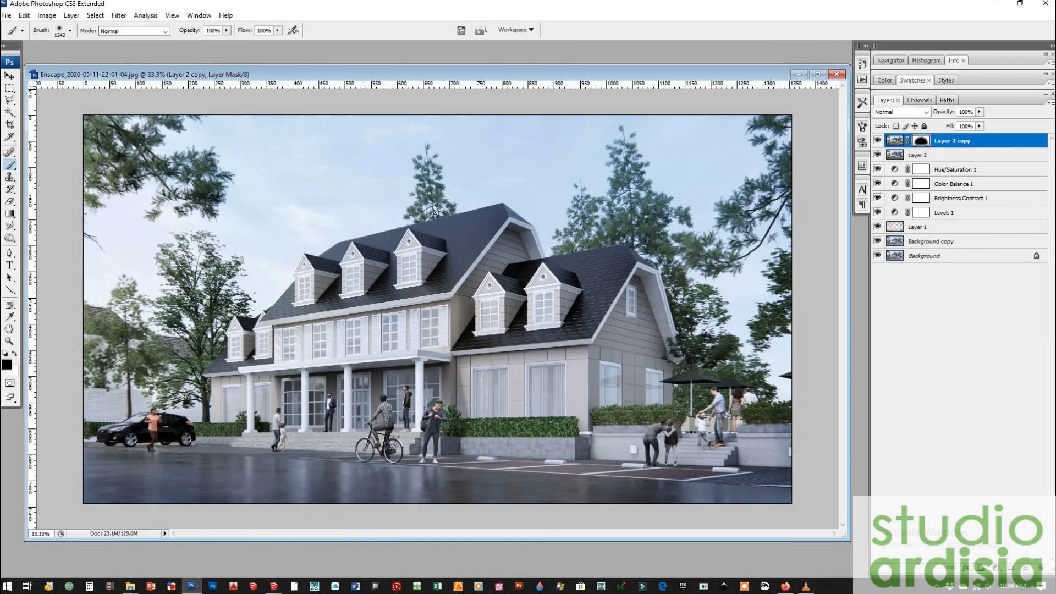
Examine the house's sharpness at 100%, then compare the full image with Layer 2 copy shown and hidden.
key("ctrl+plus")
key("ctrl+plus")
key("ctrl+plus")
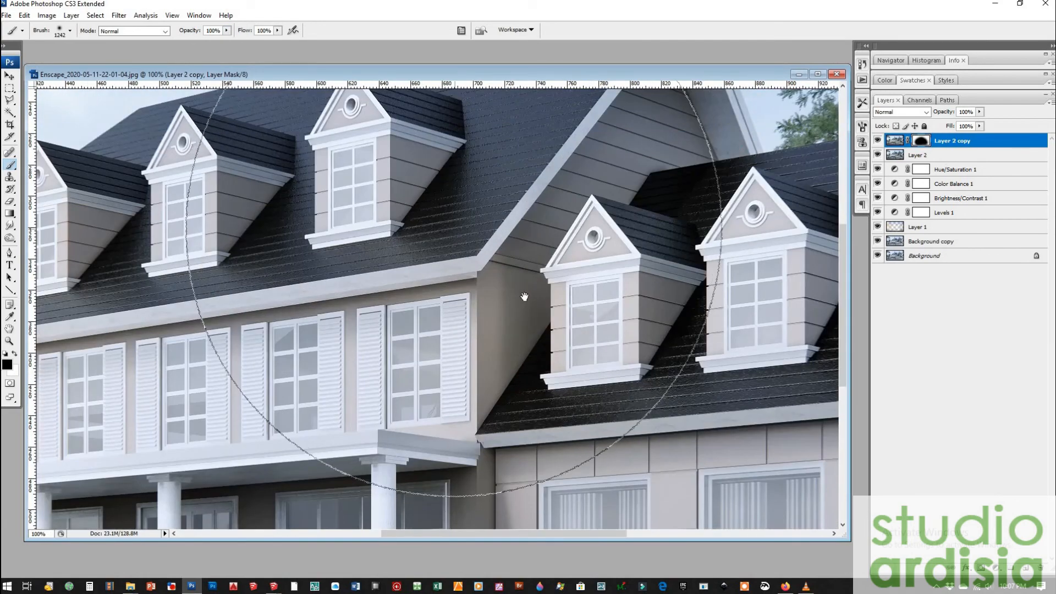
left_click_drag(523, 297, 94, 385)
key("ctrl+0")
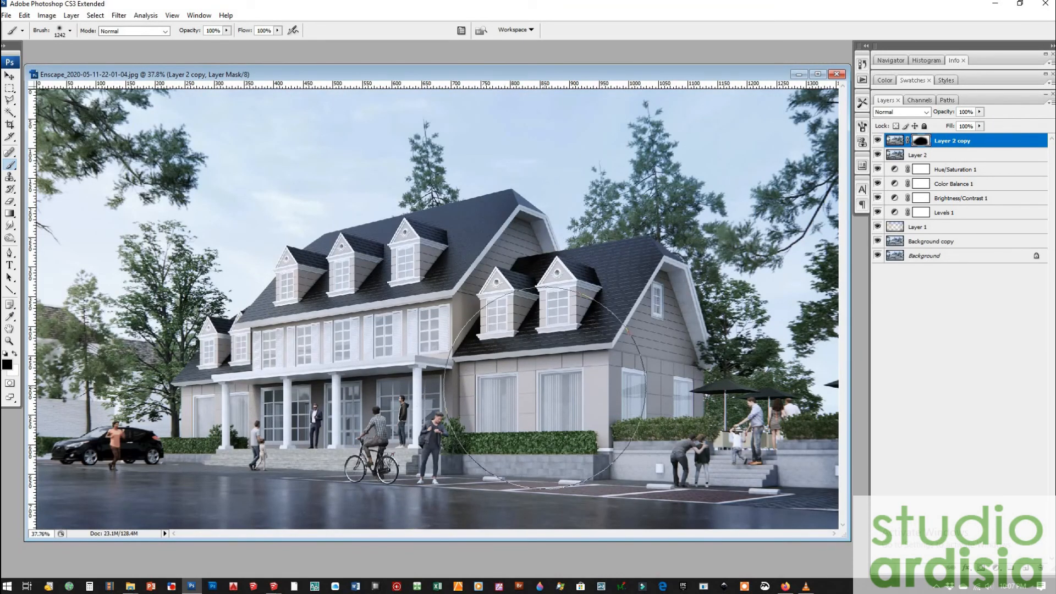
left_click(10, 77)
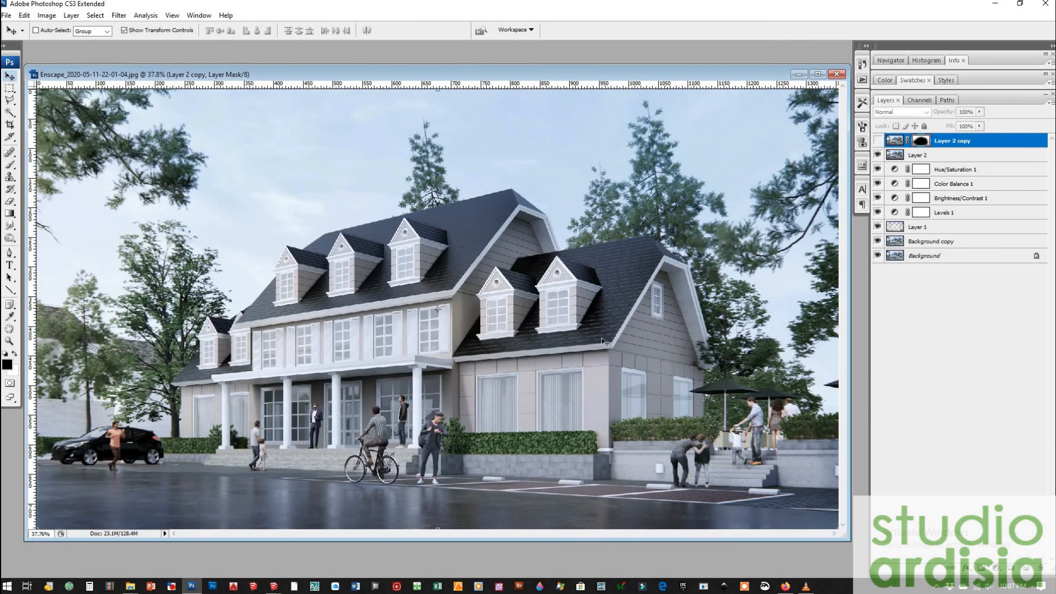
left_click(23, 15)
mouse_move(7, 15)
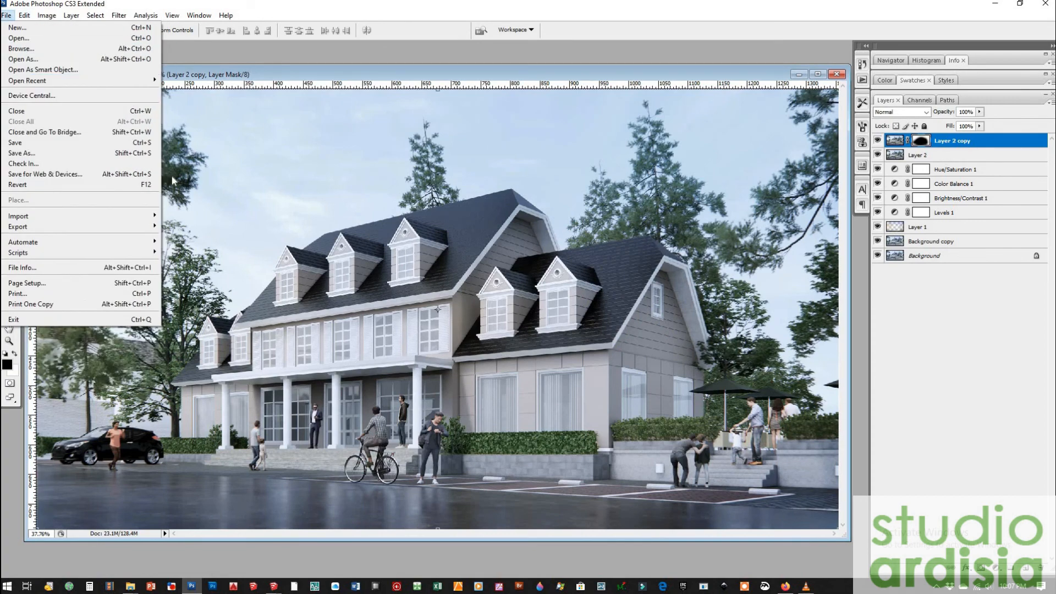
left_click(33, 143)
left_click(696, 342)
left_click(657, 191)
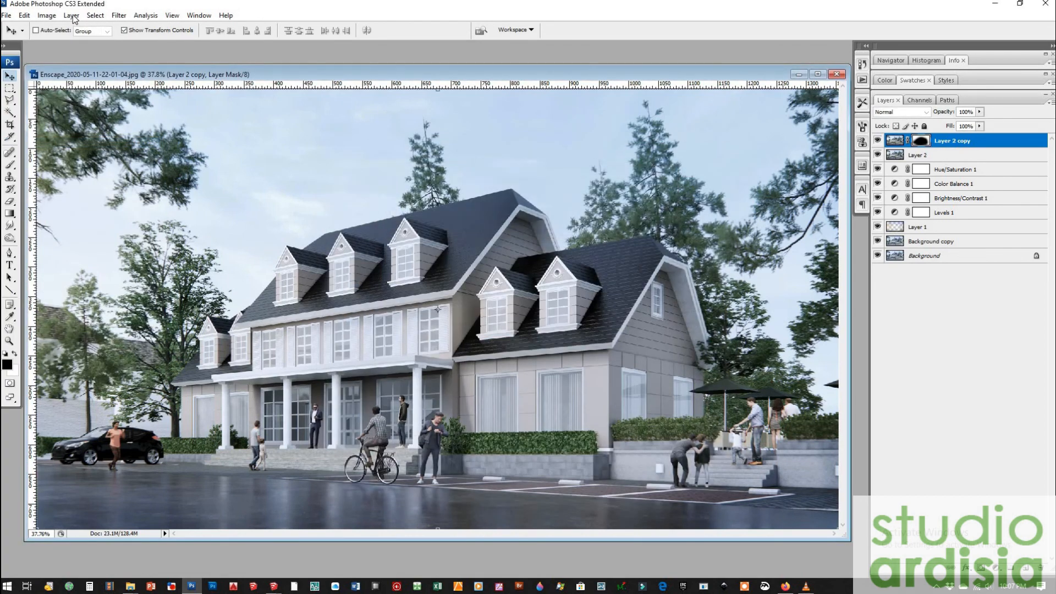
left_click(6, 16)
left_click(33, 143)
left_click(652, 358)
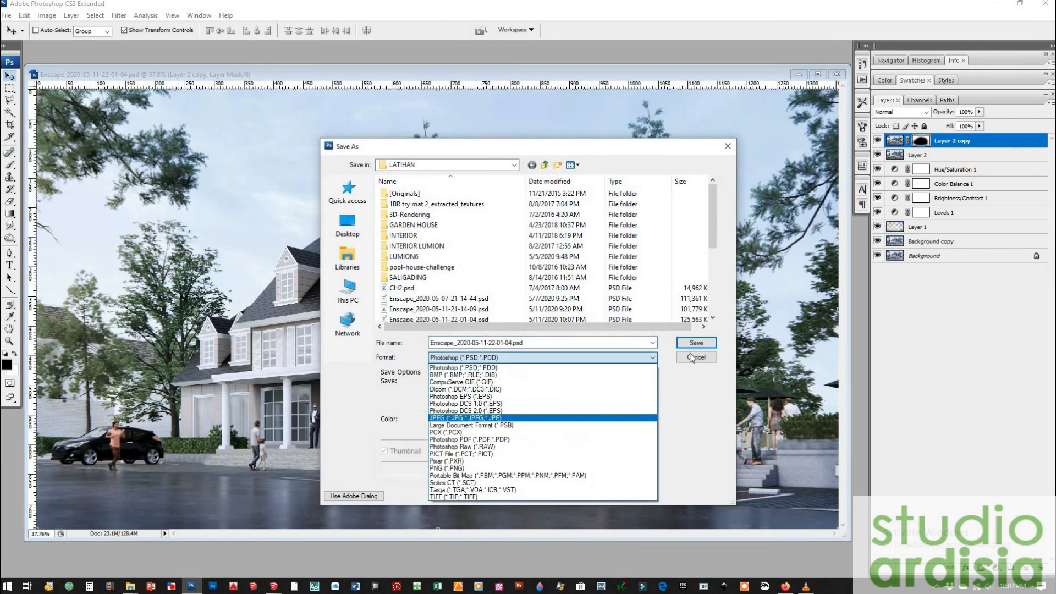
left_click(468, 416)
left_click(696, 342)
left_click(595, 163)
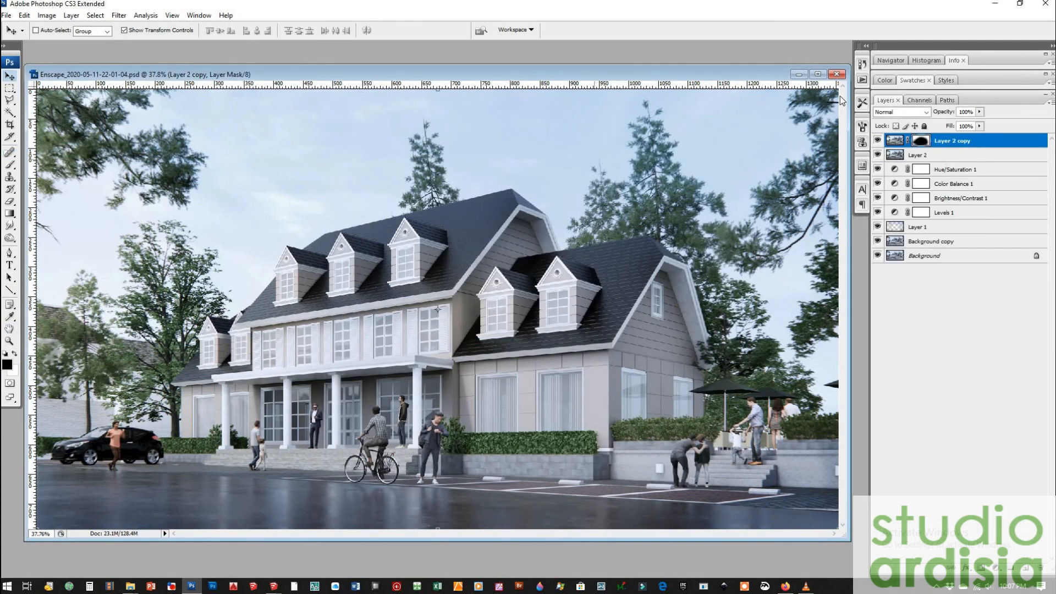
left_click(1045, 4)
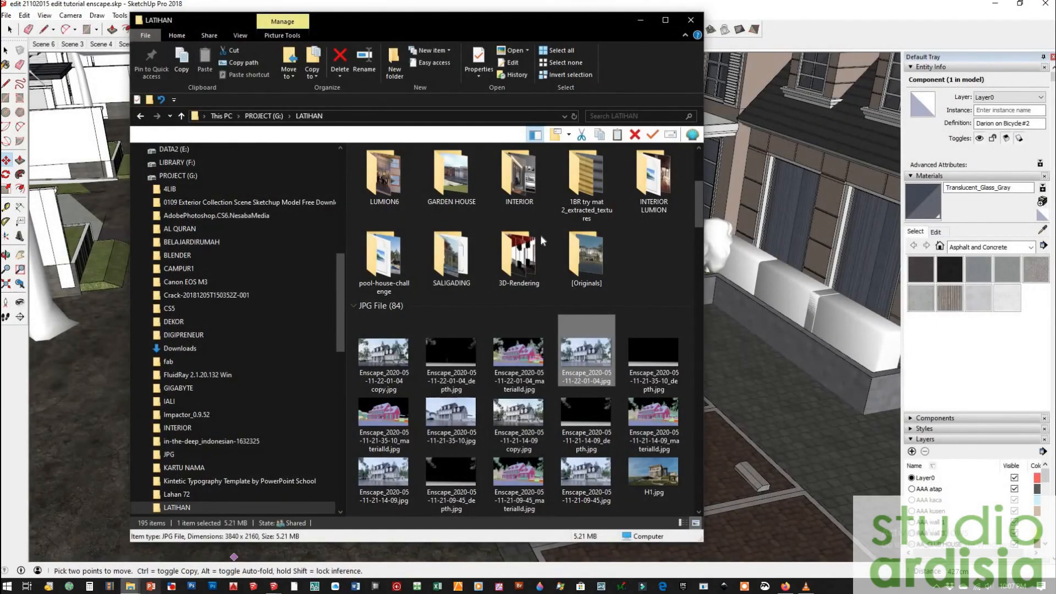
double_click(392, 365)
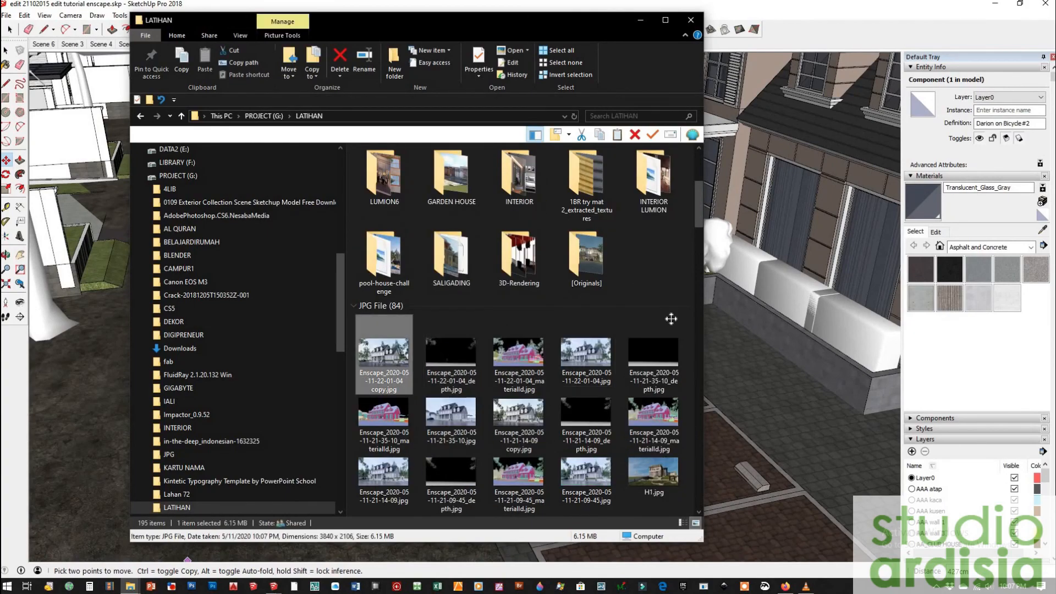